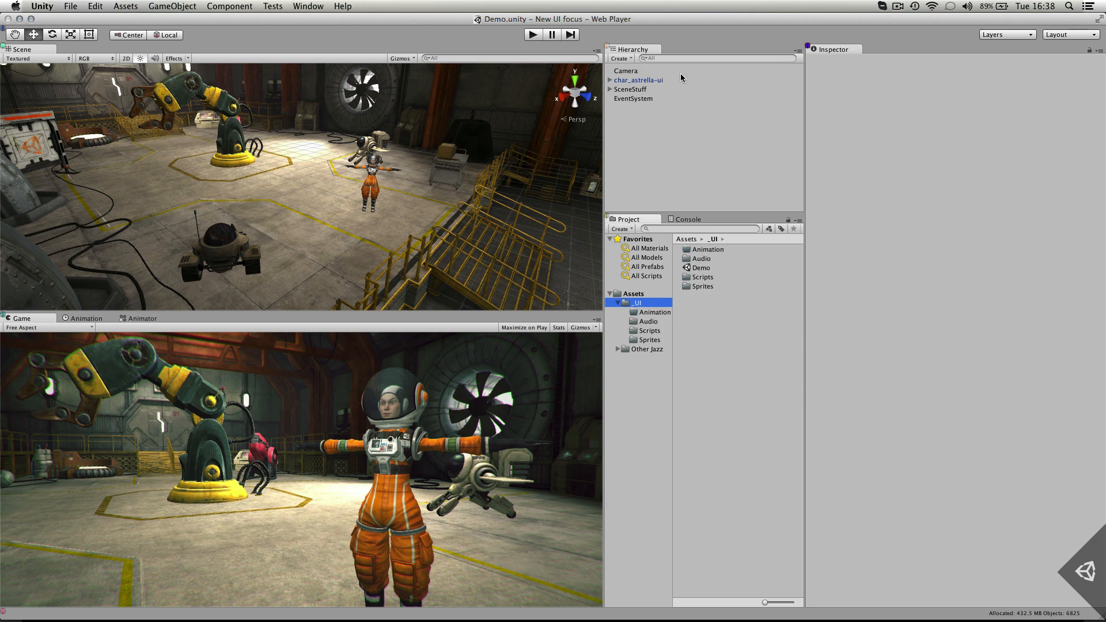
- Create a UI Canvas in the scene and frame it in the scene view
{"action": "scroll", "coordinate": [444, 168], "scroll_direction": "down", "scroll_amount": 5}
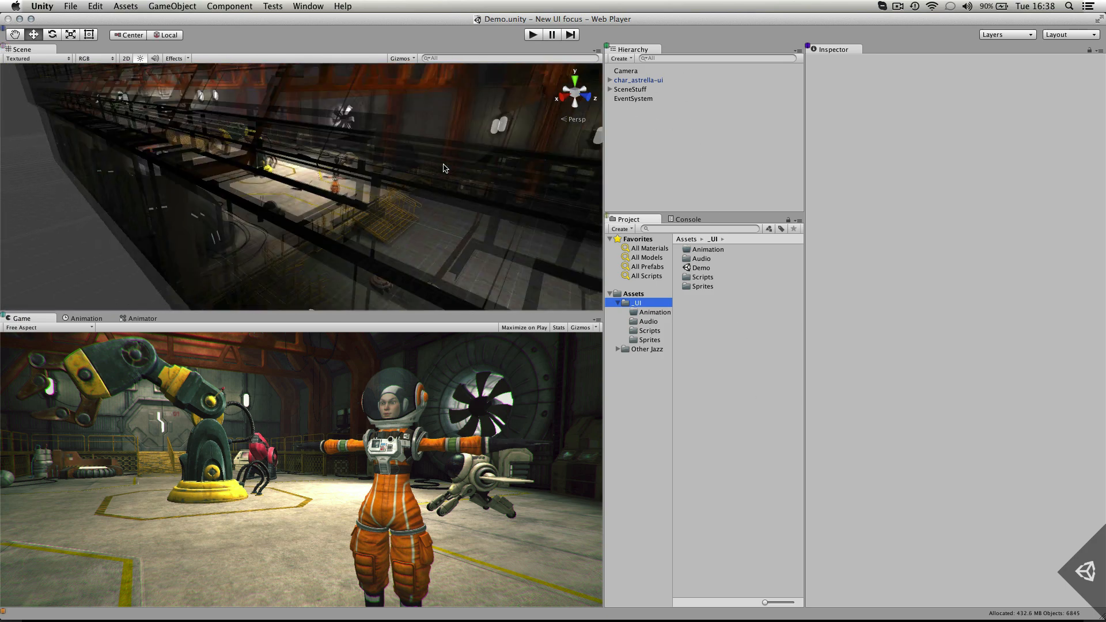
{"action": "scroll", "coordinate": [444, 168], "scroll_direction": "down", "scroll_amount": 5}
{"action": "left_click", "coordinate": [172, 5]}
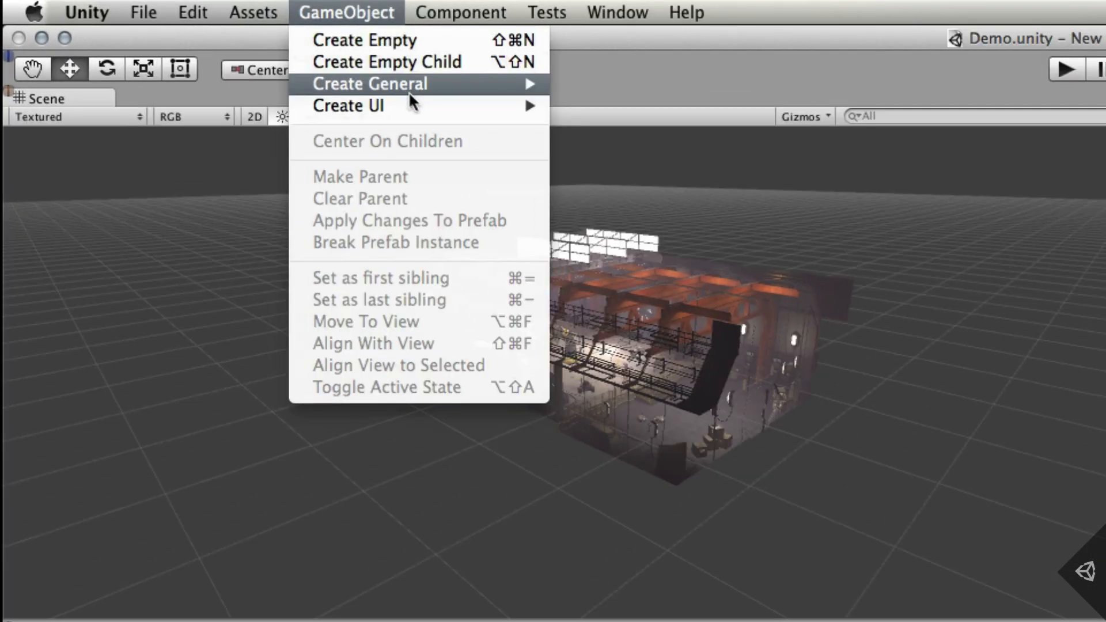
{"action": "mouse_move", "coordinate": [423, 109]}
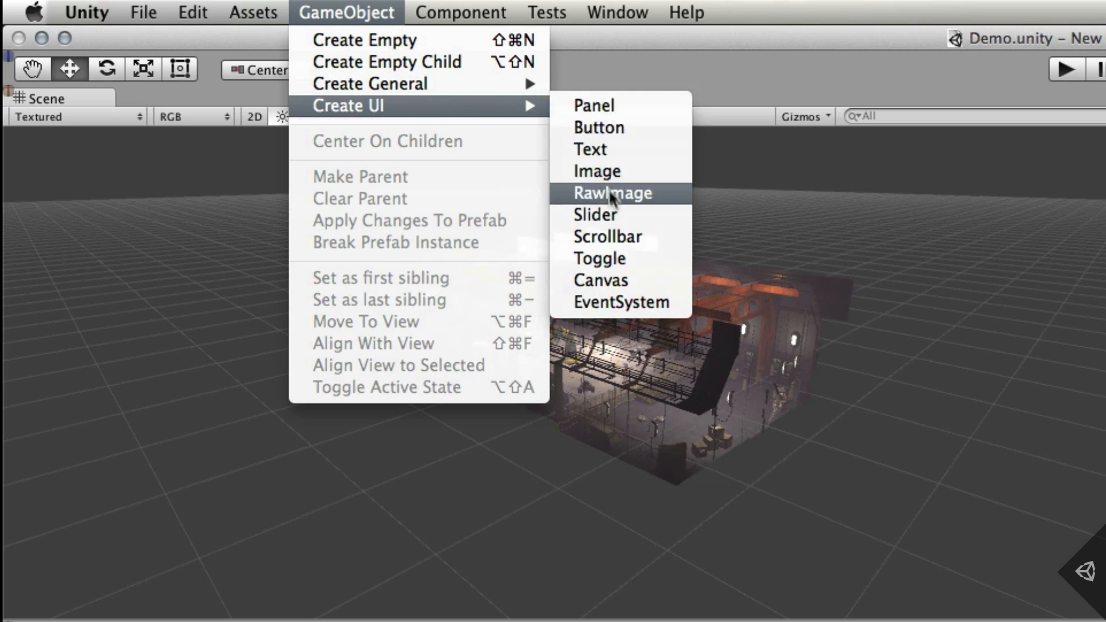
{"action": "left_click", "coordinate": [634, 279]}
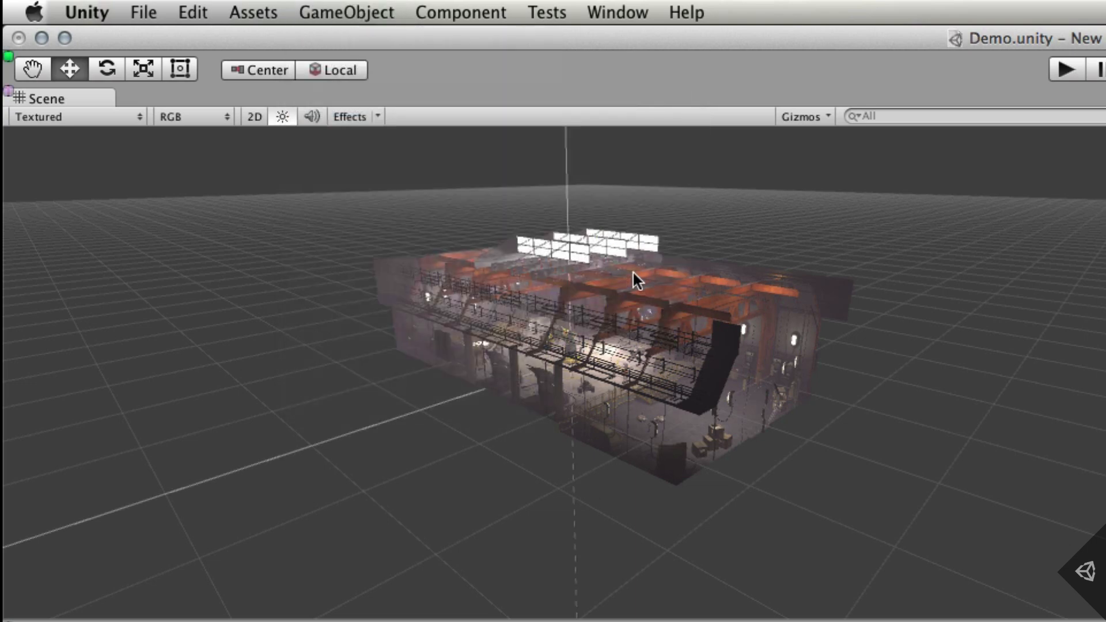
{"action": "scroll", "coordinate": [599, 259], "scroll_direction": "down", "scroll_amount": 8}
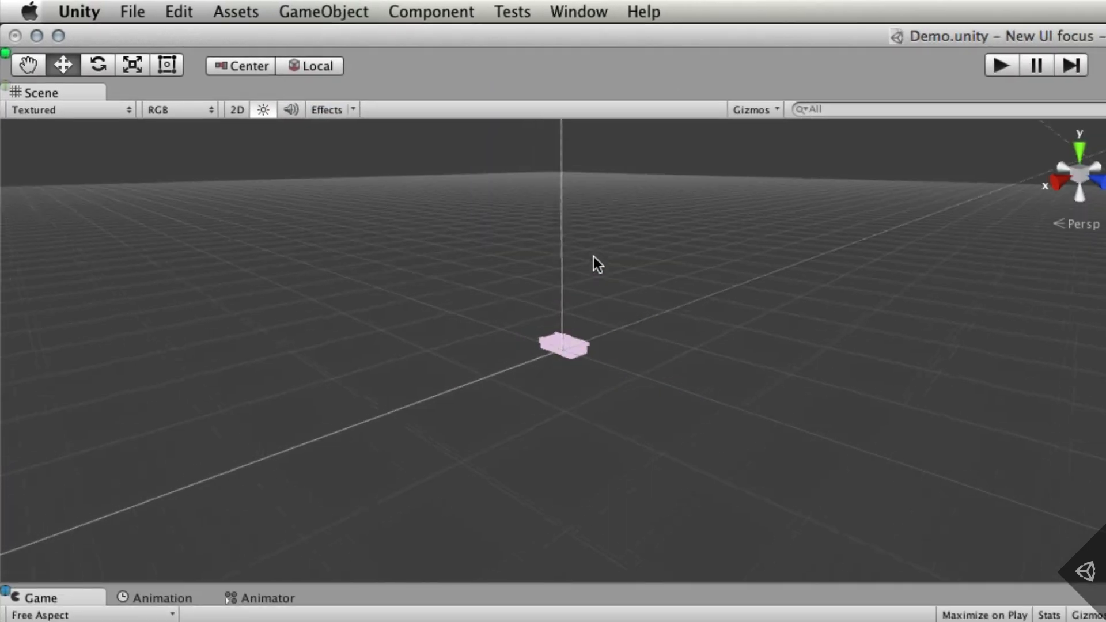
{"action": "key", "text": "f"}
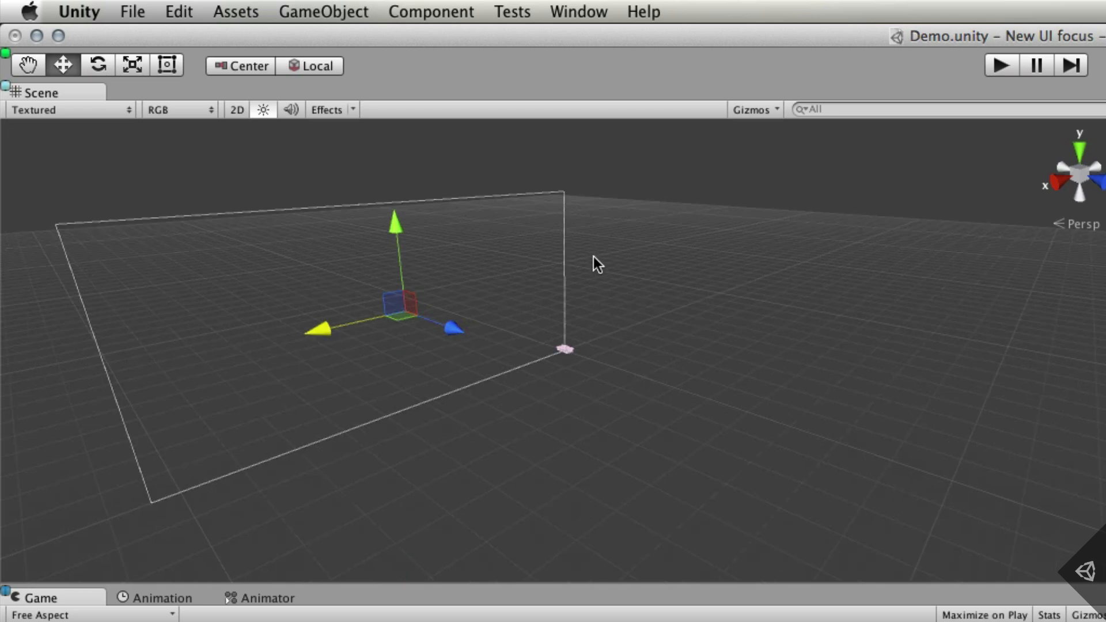
{"action": "key", "text": "f"}
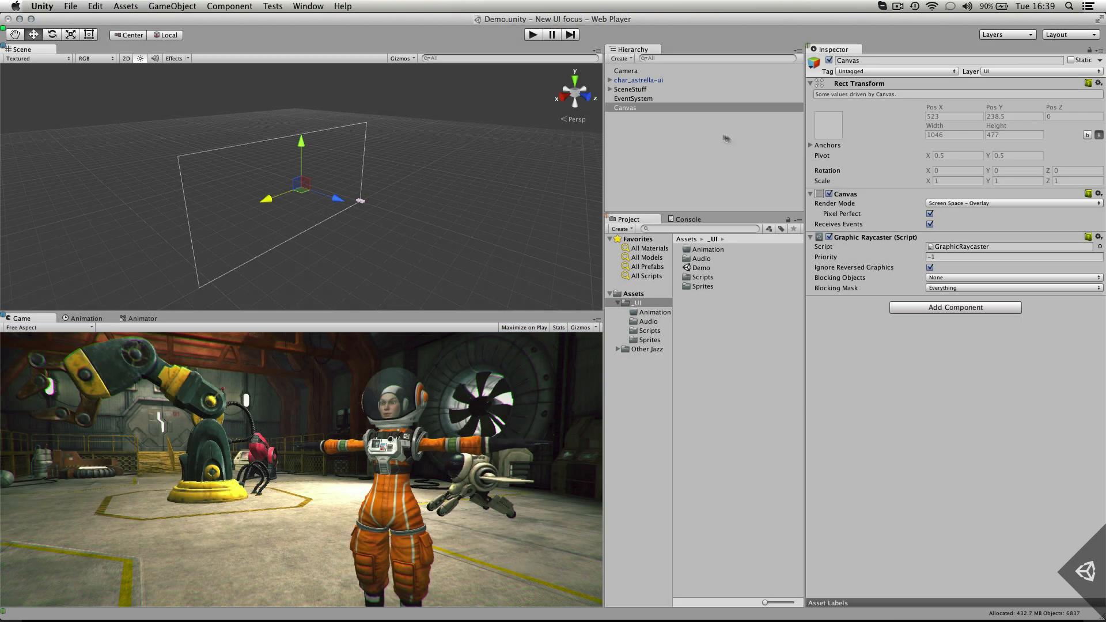
- Set the canvas's render mode to World Space and its size to 700 wide by 400 high
{"action": "left_click", "coordinate": [1026, 203]}
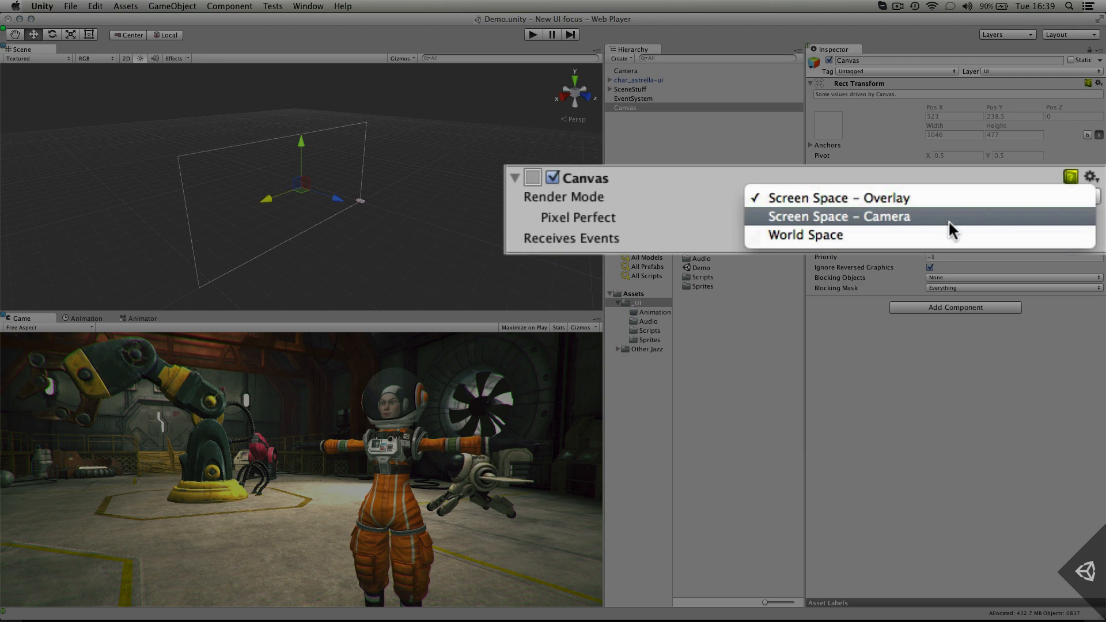
{"action": "left_click", "coordinate": [1029, 221]}
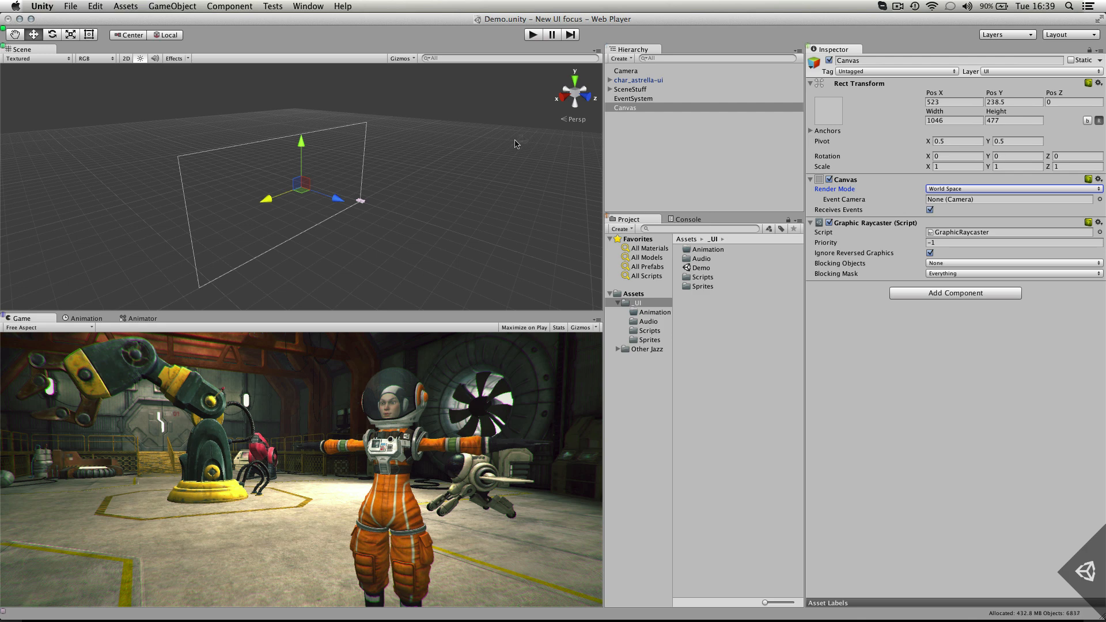
{"action": "left_click", "coordinate": [961, 120]}
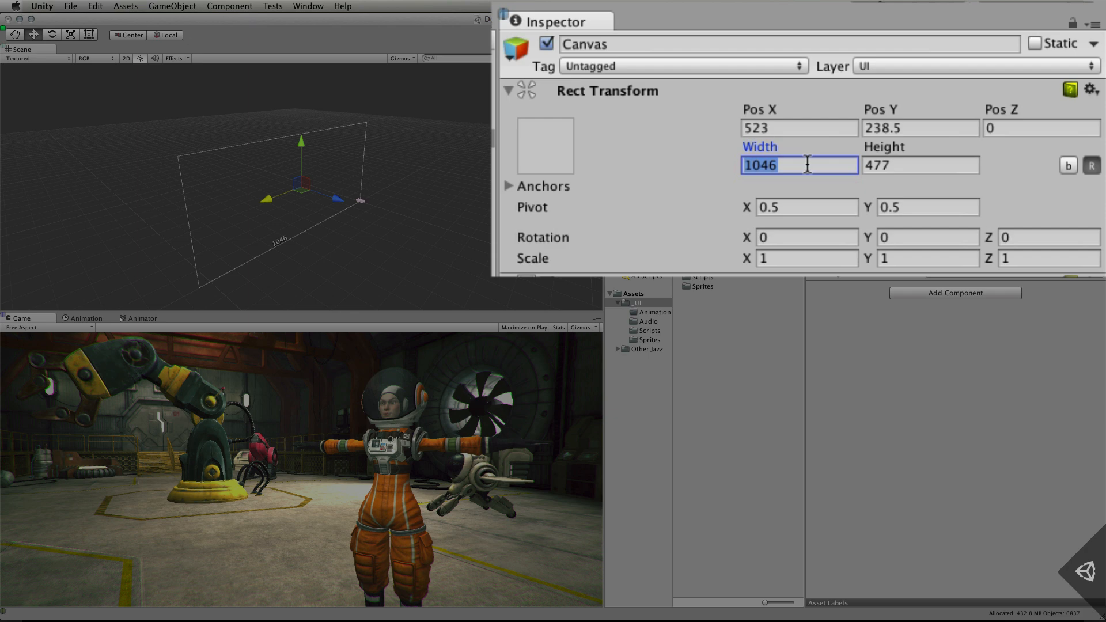
{"action": "type", "text": "750"}
{"action": "key", "text": "Tab"}
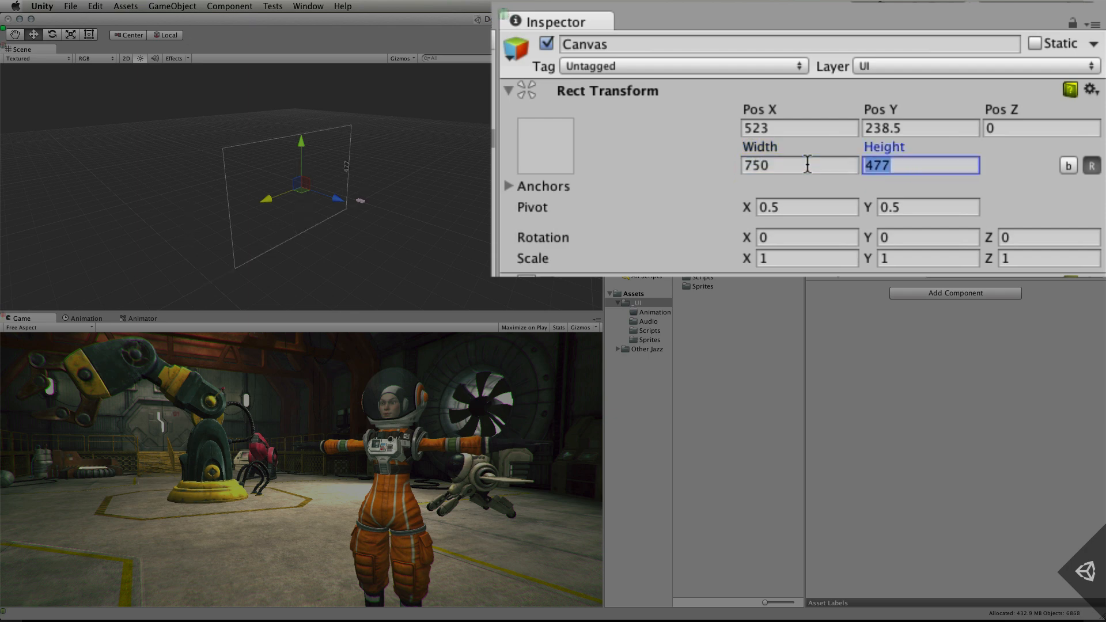
{"action": "type", "text": "400"}
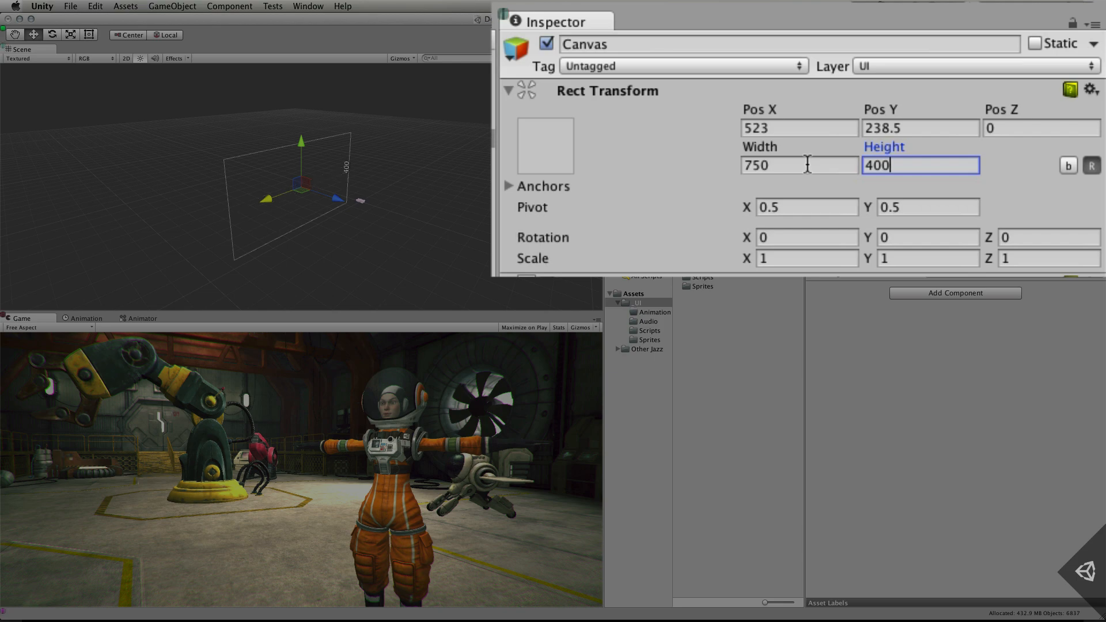
{"action": "left_click", "coordinate": [808, 165]}
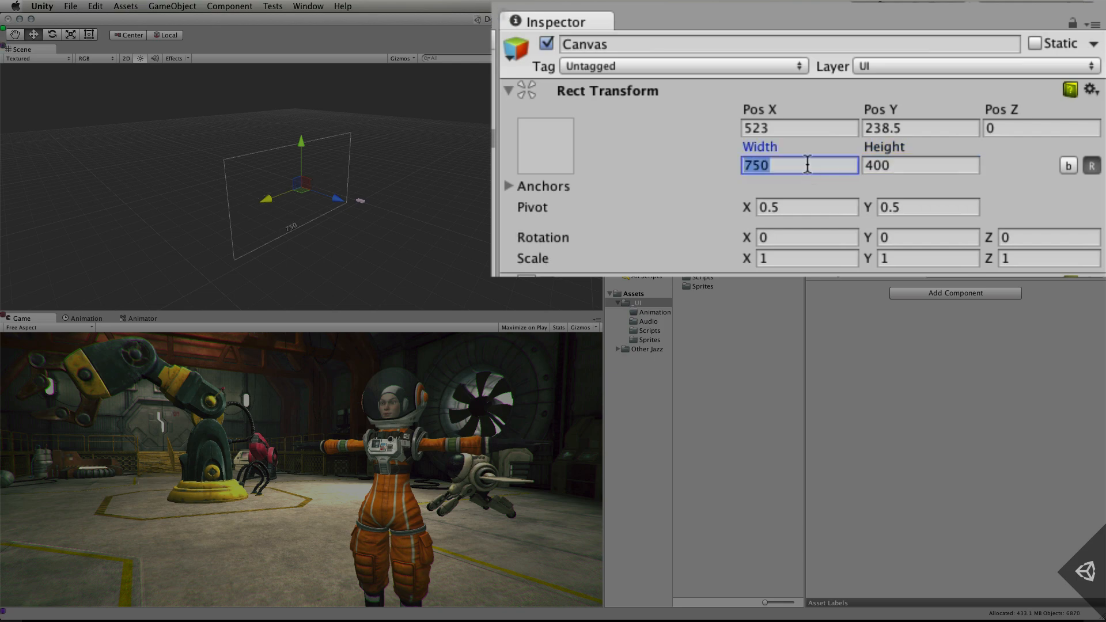
{"action": "type", "text": "700"}
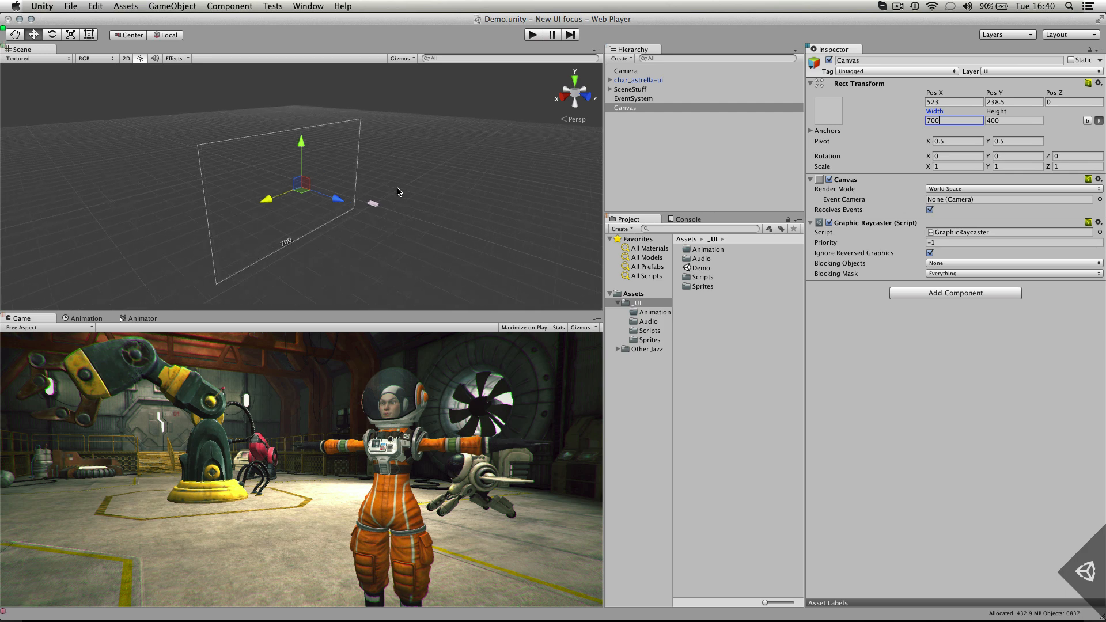
- Make the canvas a child of the char_astrella-ui object
{"action": "scroll", "coordinate": [400, 191], "scroll_direction": "up", "scroll_amount": 5}
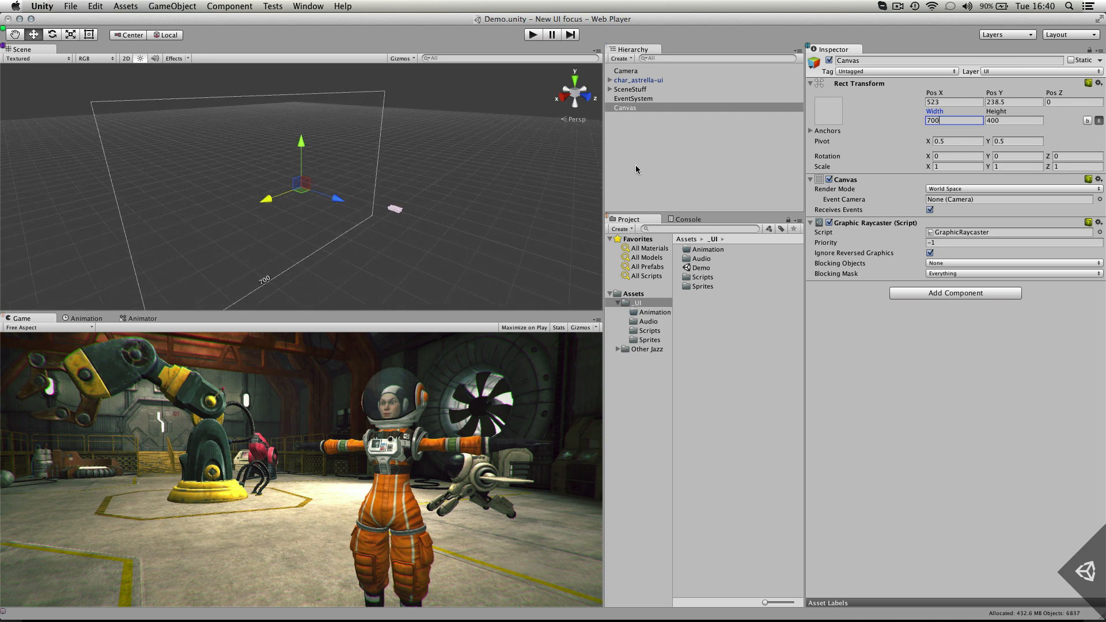
{"action": "left_click", "coordinate": [659, 81]}
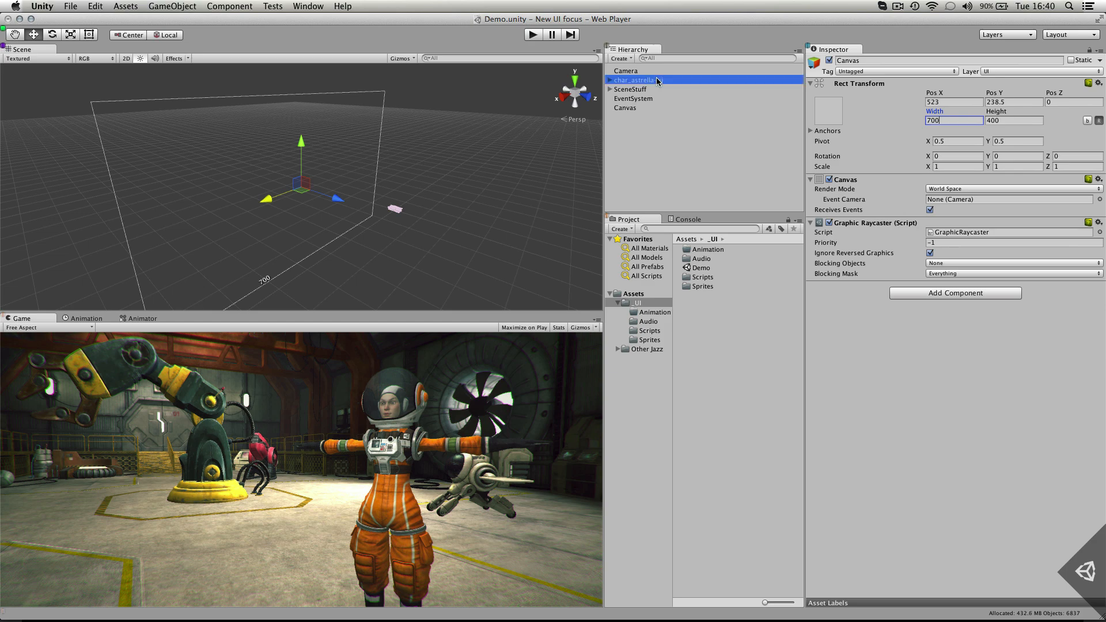
{"action": "key", "text": "f"}
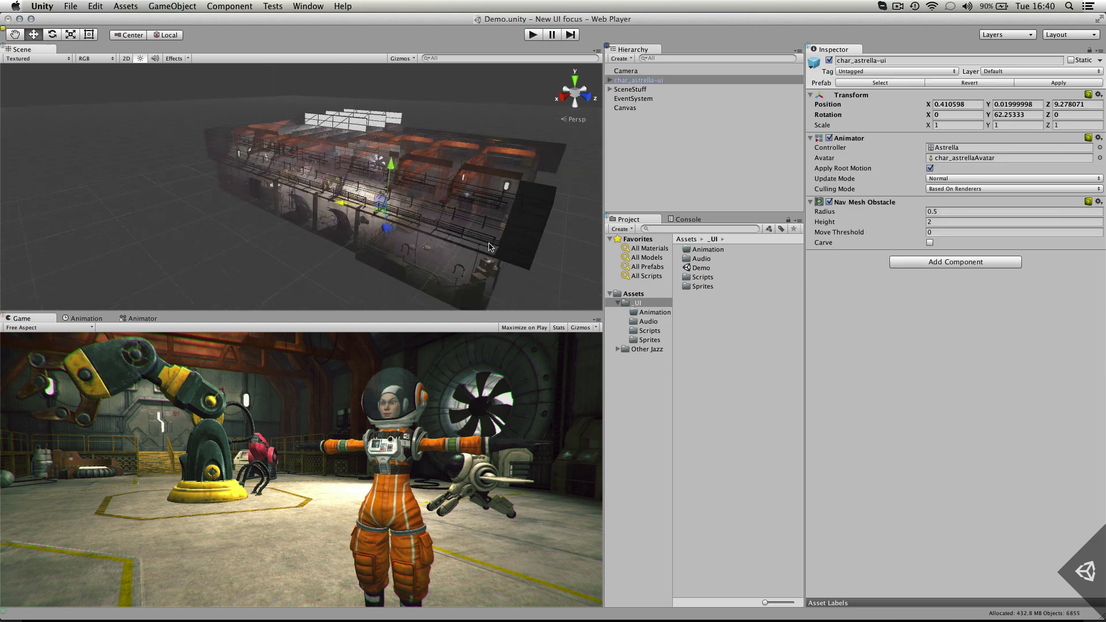
{"action": "scroll", "coordinate": [489, 243], "scroll_direction": "down", "scroll_amount": 15}
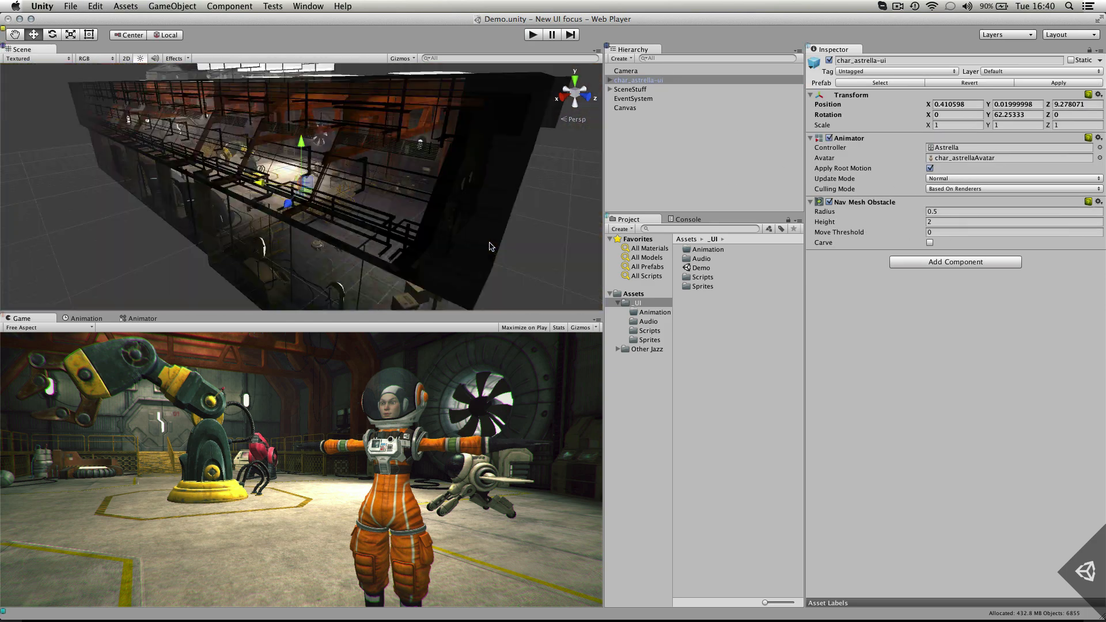
{"action": "left_click_drag", "start_coordinate": [489, 246], "coordinate": [521, 218], "text": "alt"}
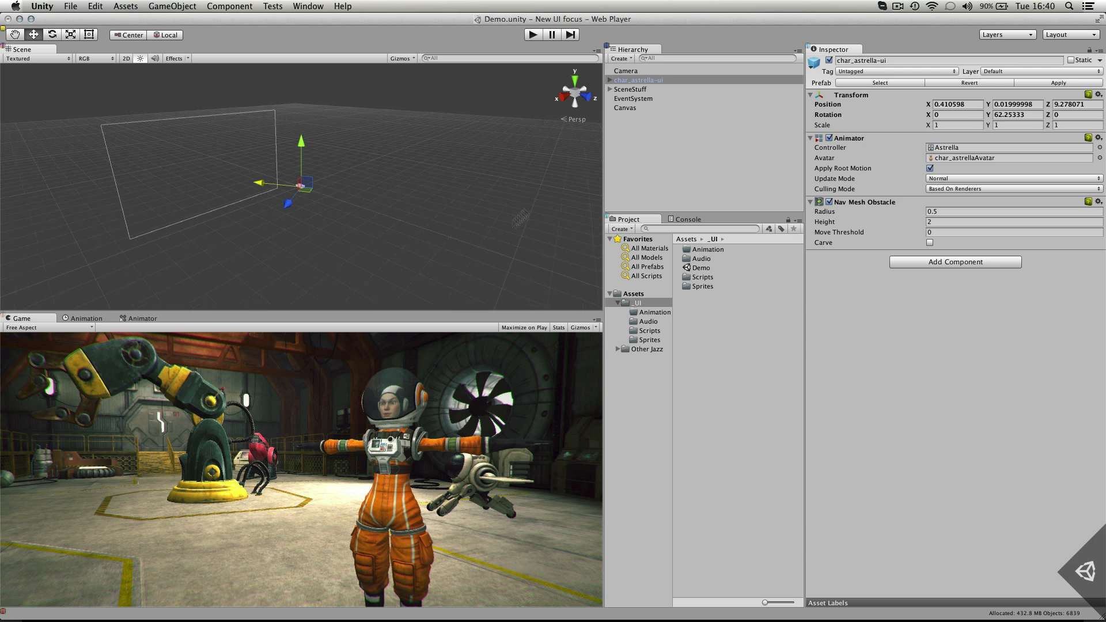
{"action": "left_click", "coordinate": [626, 108]}
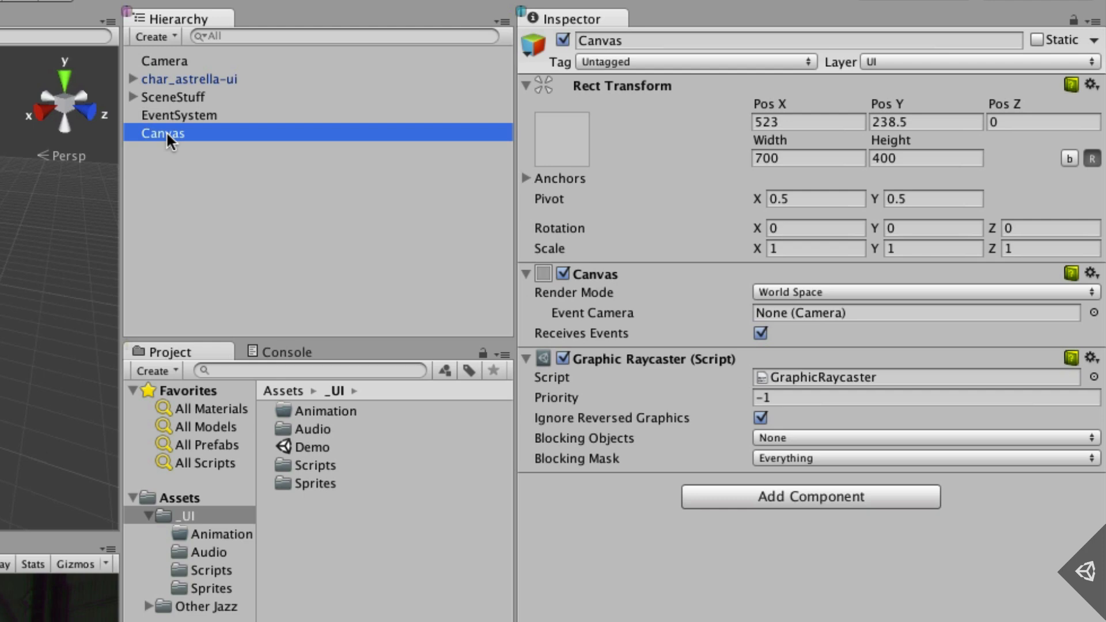
{"action": "left_click_drag", "start_coordinate": [627, 109], "coordinate": [644, 79]}
{"action": "left_click_drag", "start_coordinate": [199, 78], "coordinate": [199, 79]}
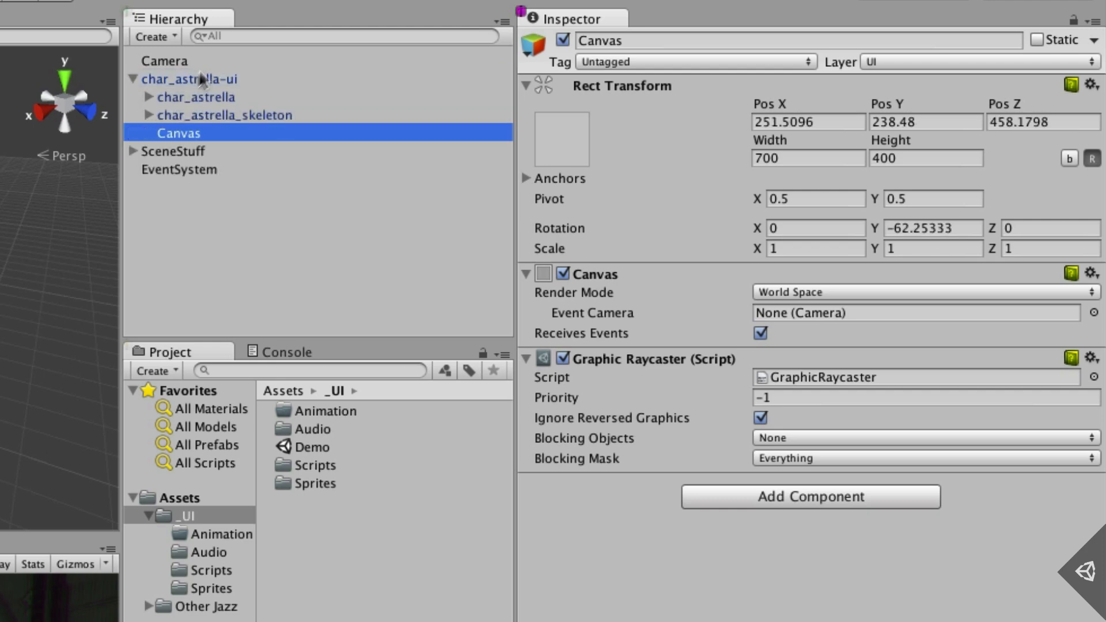
- Reset the canvas's position to 0, 0, 0 relative to its parent character
{"action": "left_click", "coordinate": [1093, 86]}
{"action": "left_click", "coordinate": [1009, 247]}
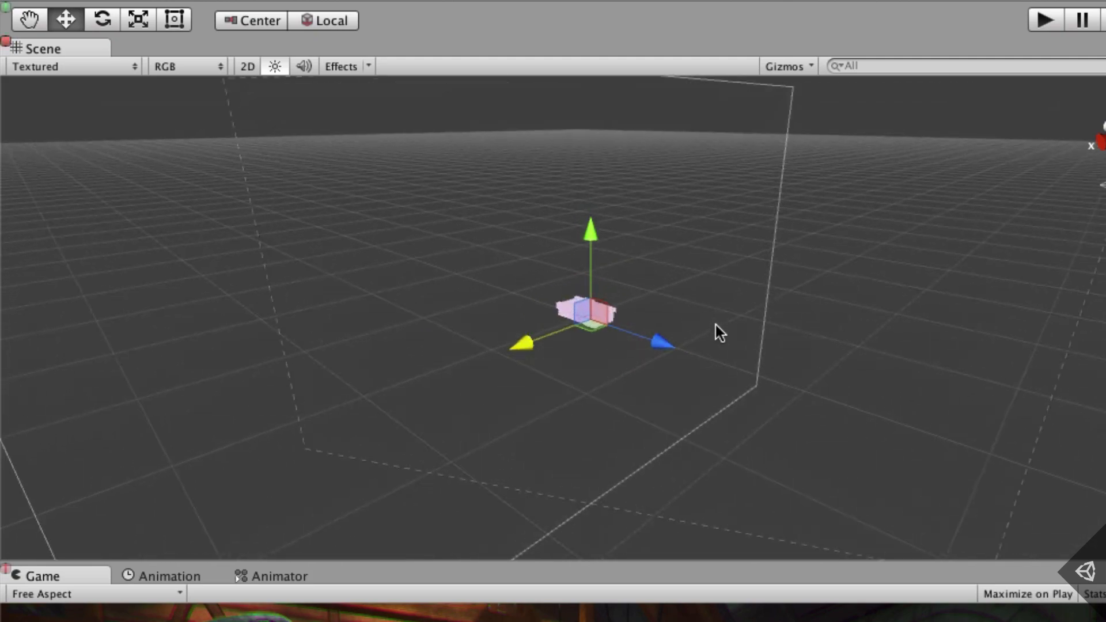
{"action": "scroll", "coordinate": [716, 325], "scroll_direction": "up", "scroll_amount": 5}
{"action": "scroll", "coordinate": [715, 325], "scroll_direction": "down", "scroll_amount": 10}
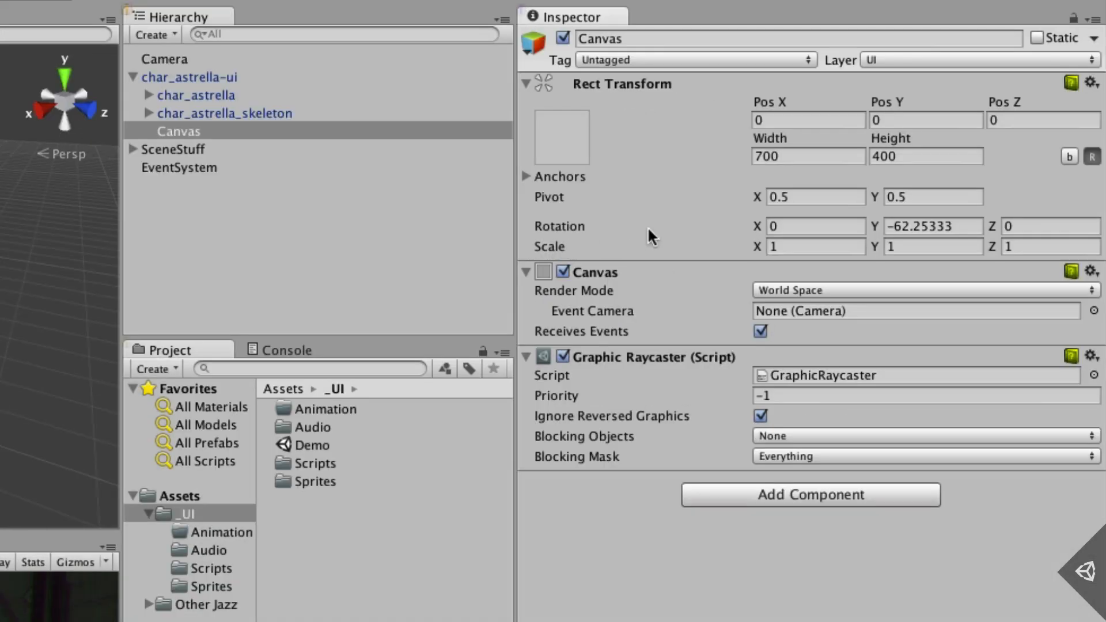
- Scale the canvas down to 0.005 on X and Y, and reduce its Z scale as well
{"action": "left_click", "coordinate": [798, 245]}
{"action": "type", "text": "0.0"}
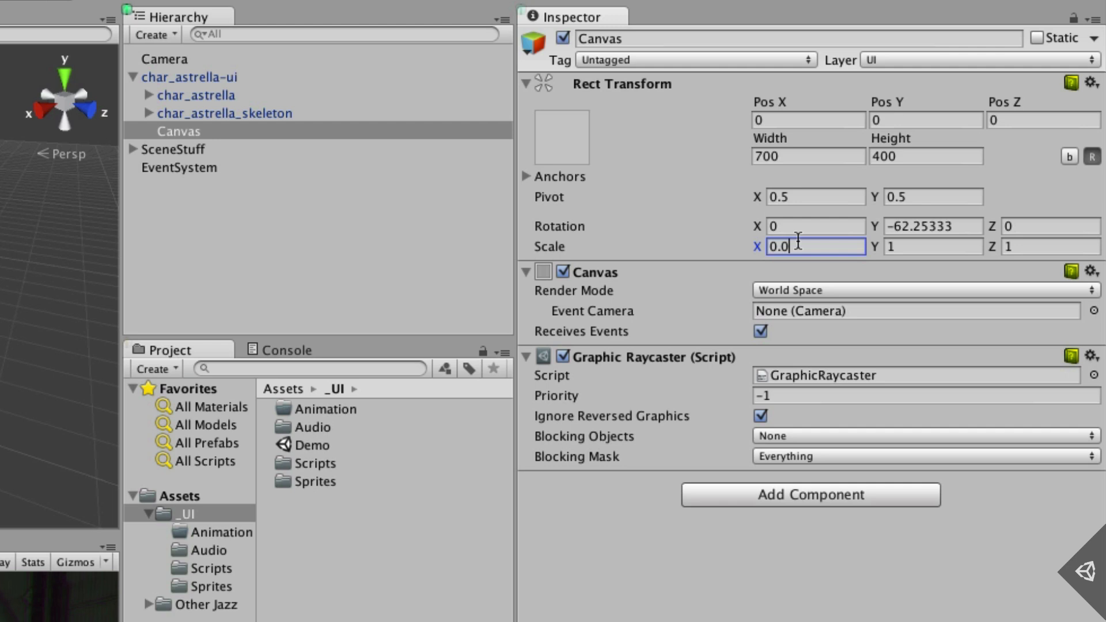
{"action": "type", "text": "05"}
{"action": "key", "text": "Tab"}
{"action": "type", "text": "0.0"}
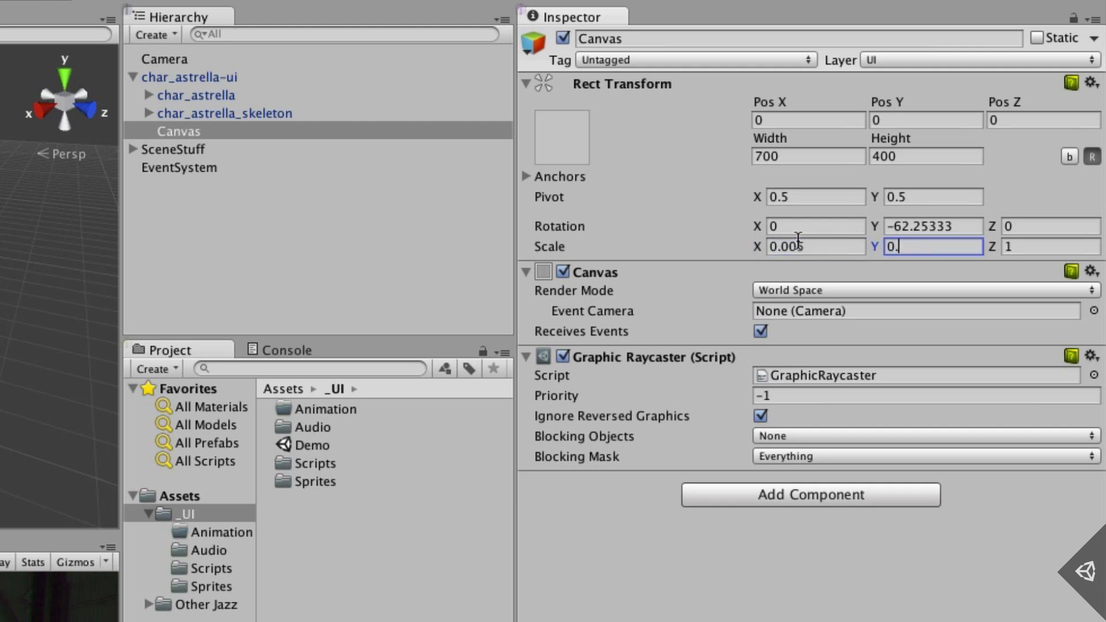
{"action": "type", "text": "05"}
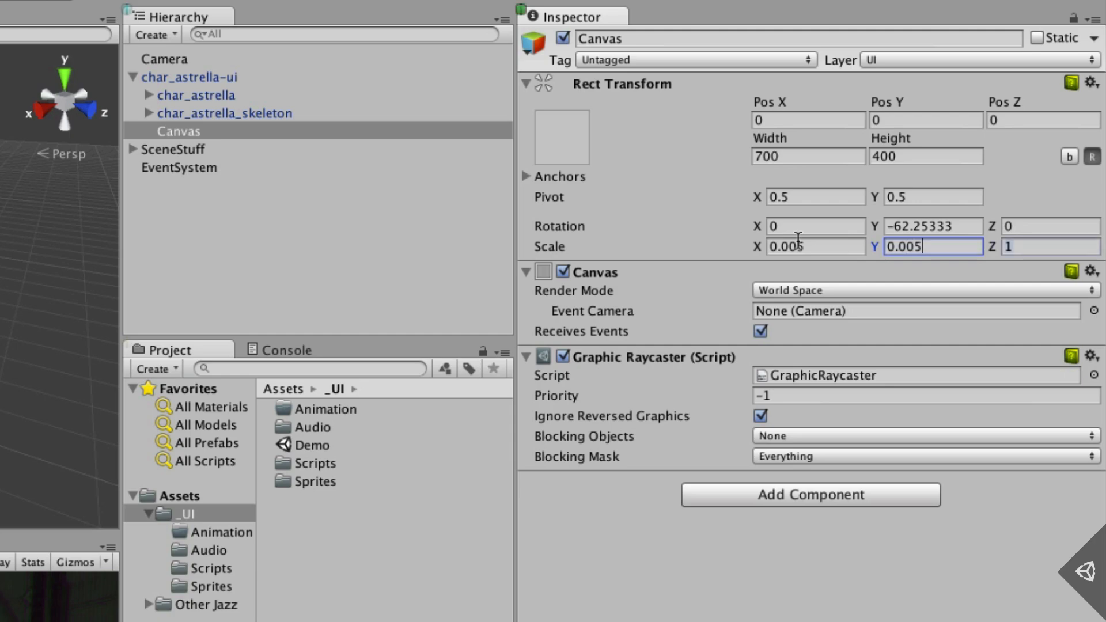
{"action": "key", "text": "Tab"}
{"action": "type", "text": "0.05"}
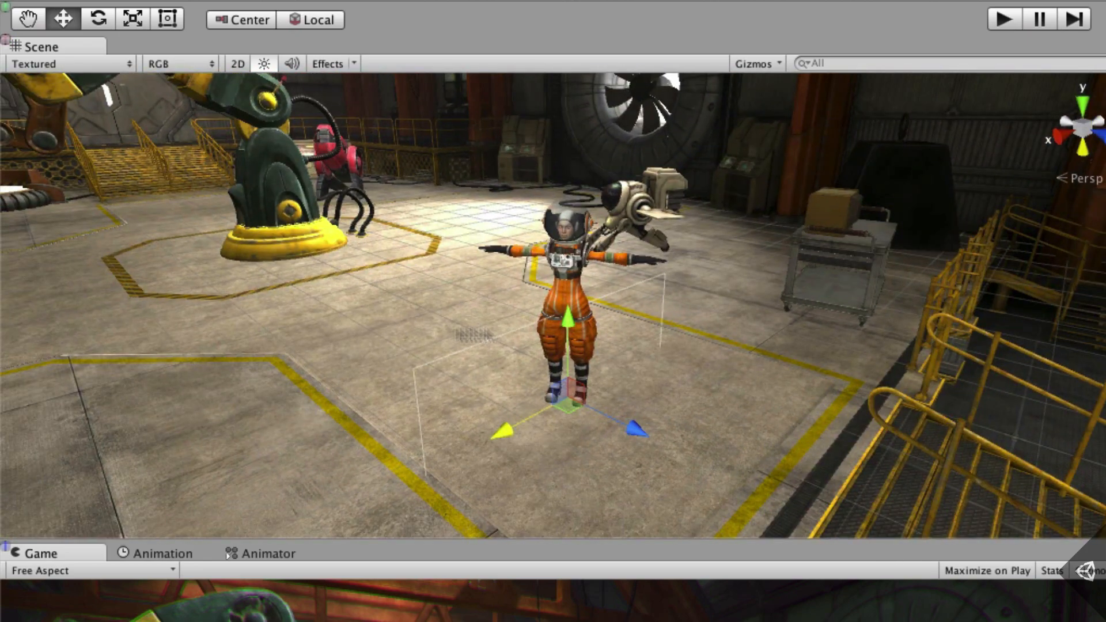
- Raise the canvas off the floor and move it beside the character, then shrink it uniformly with the Scale tool
{"action": "left_click_drag", "start_coordinate": [566, 325], "coordinate": [566, 176]}
{"action": "left_click_drag", "start_coordinate": [501, 281], "coordinate": [381, 300]}
{"action": "scroll", "coordinate": [374, 304], "scroll_direction": "down", "scroll_amount": 3}
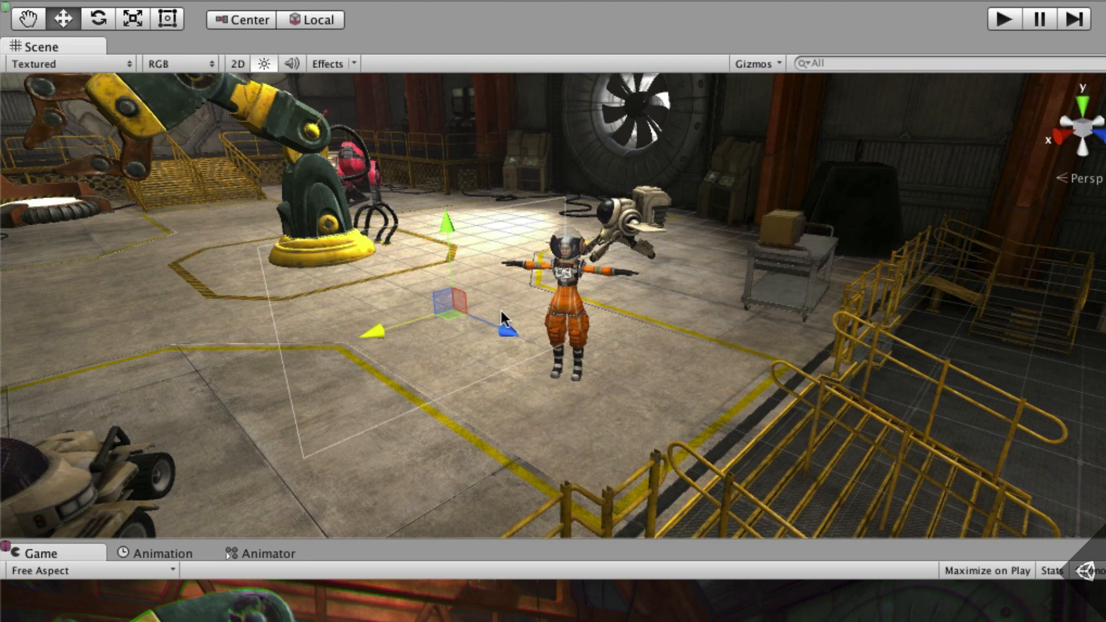
{"action": "left_click", "coordinate": [131, 19]}
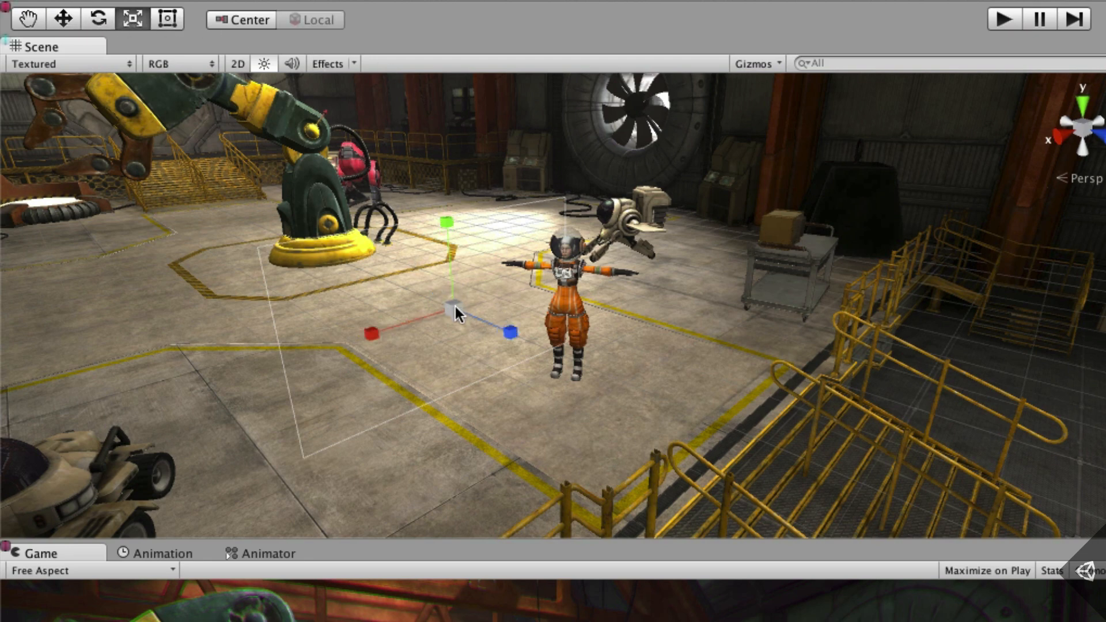
{"action": "left_click_drag", "start_coordinate": [454, 307], "coordinate": [387, 308]}
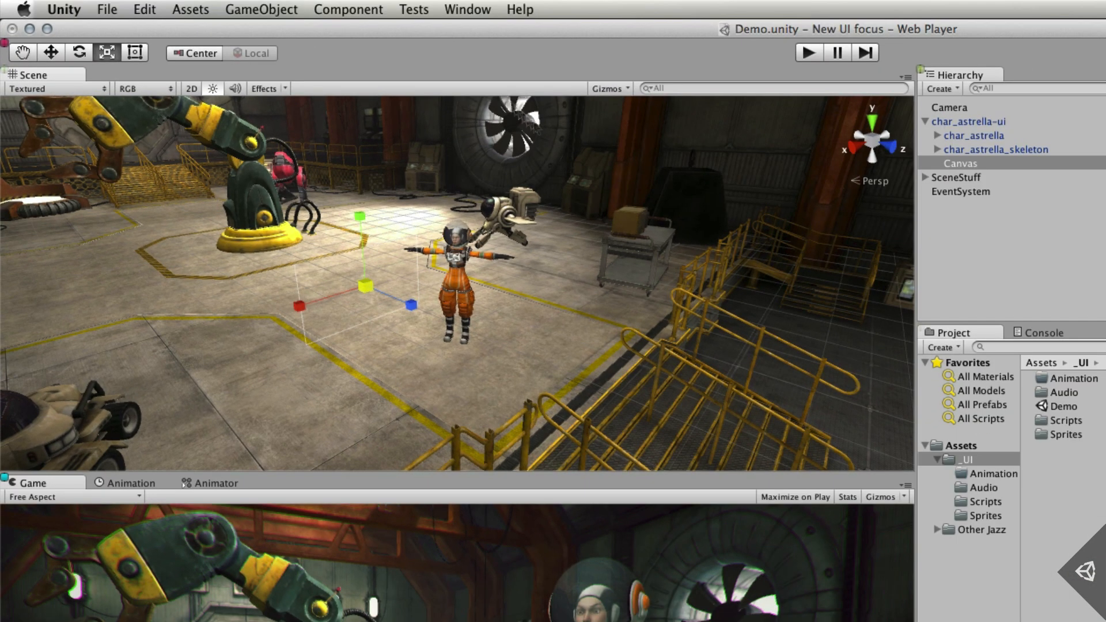
- Add a UI Image as a child of the canvas
{"action": "left_click", "coordinate": [284, 9]}
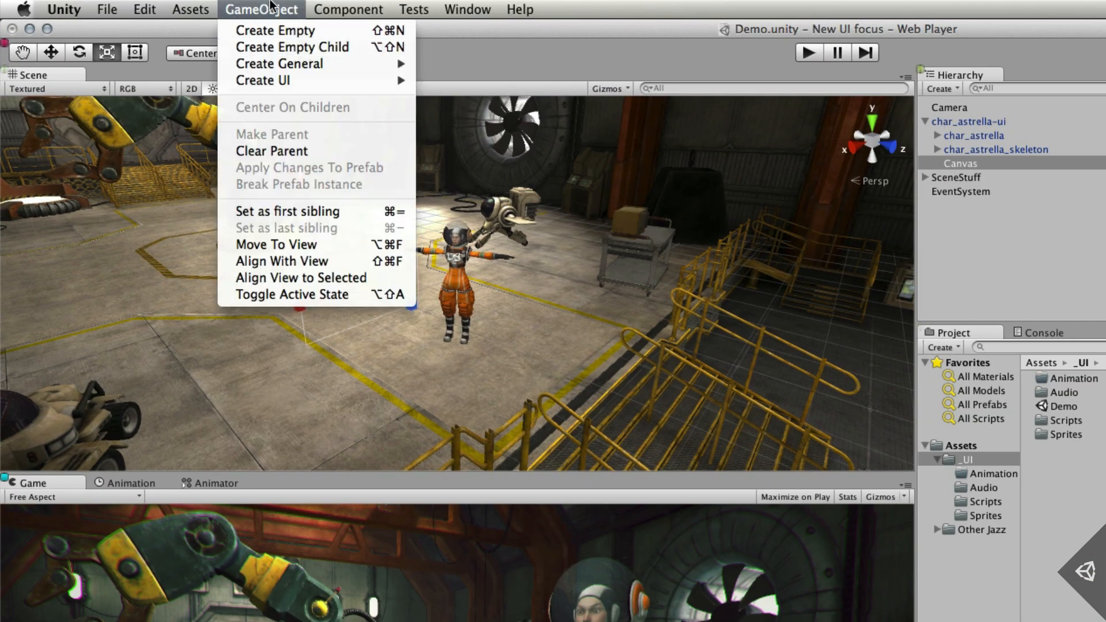
{"action": "key", "text": "Escape"}
{"action": "left_click", "coordinate": [974, 164]}
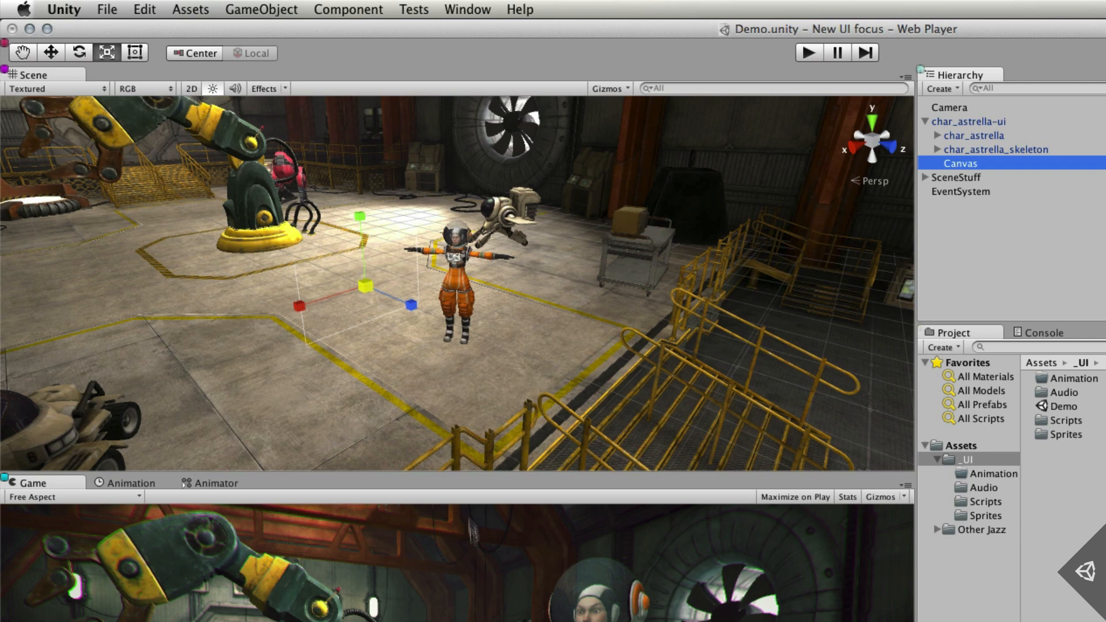
{"action": "left_click", "coordinate": [233, 9]}
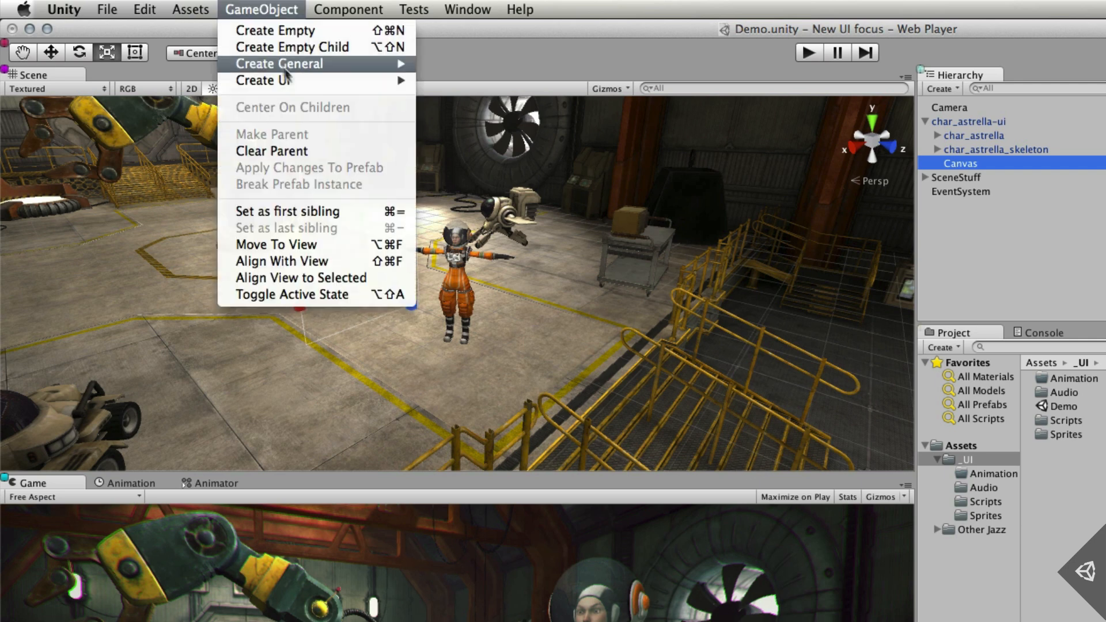
{"action": "mouse_move", "coordinate": [311, 84]}
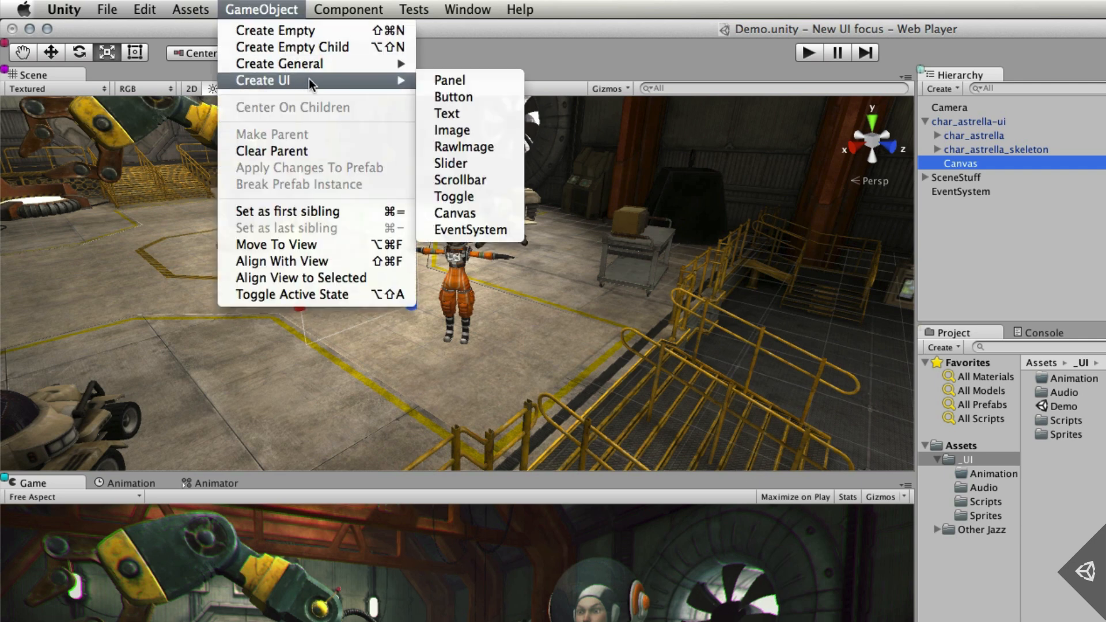
{"action": "left_click", "coordinate": [479, 131]}
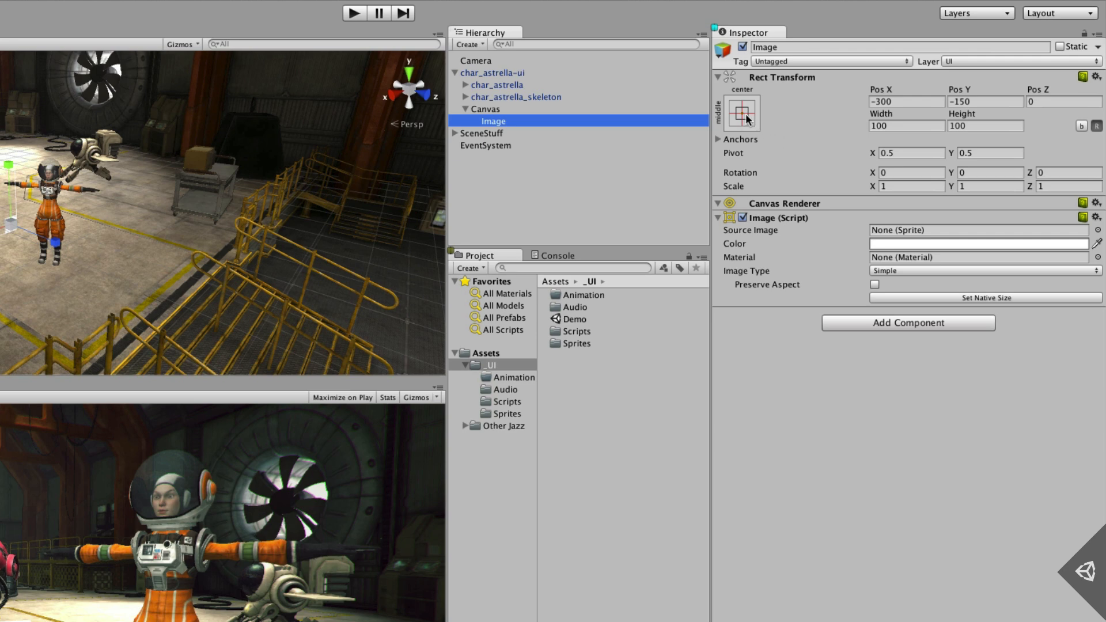
- Stretch the image in both directions to fill the whole canvas, setting its anchors and position together
{"action": "left_click", "coordinate": [744, 114]}
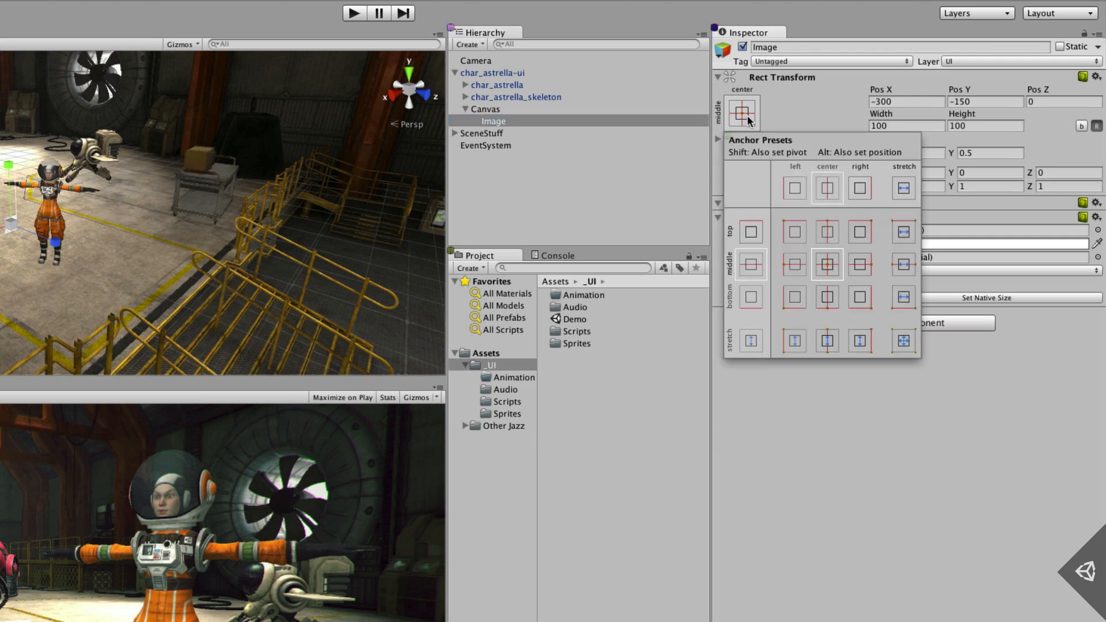
{"action": "key", "text": "alt"}
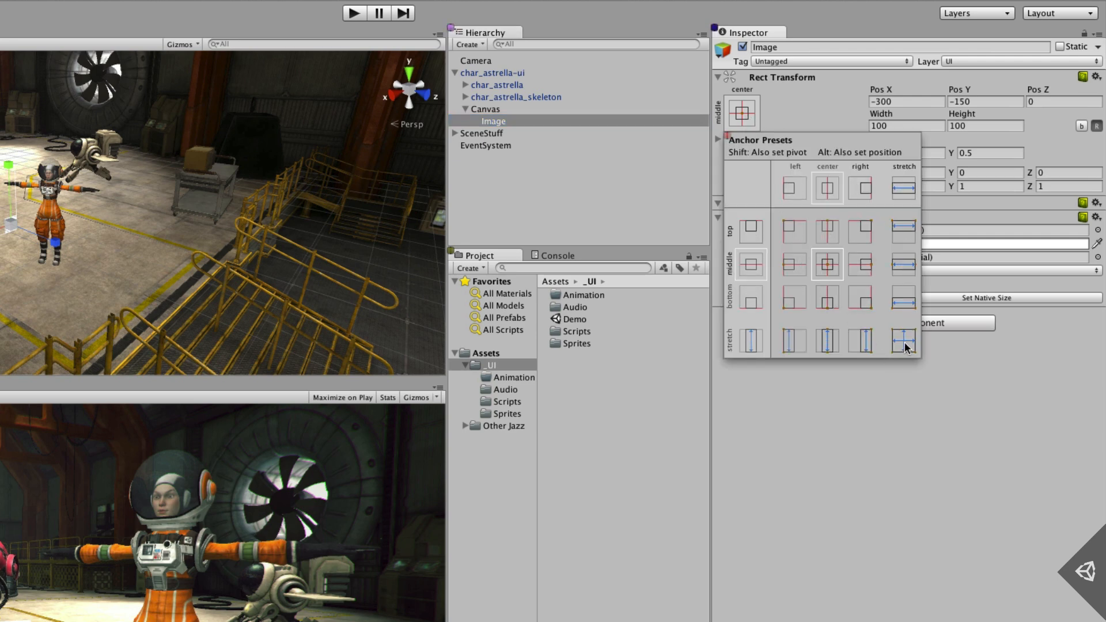
{"action": "left_click", "coordinate": [905, 344], "text": "alt"}
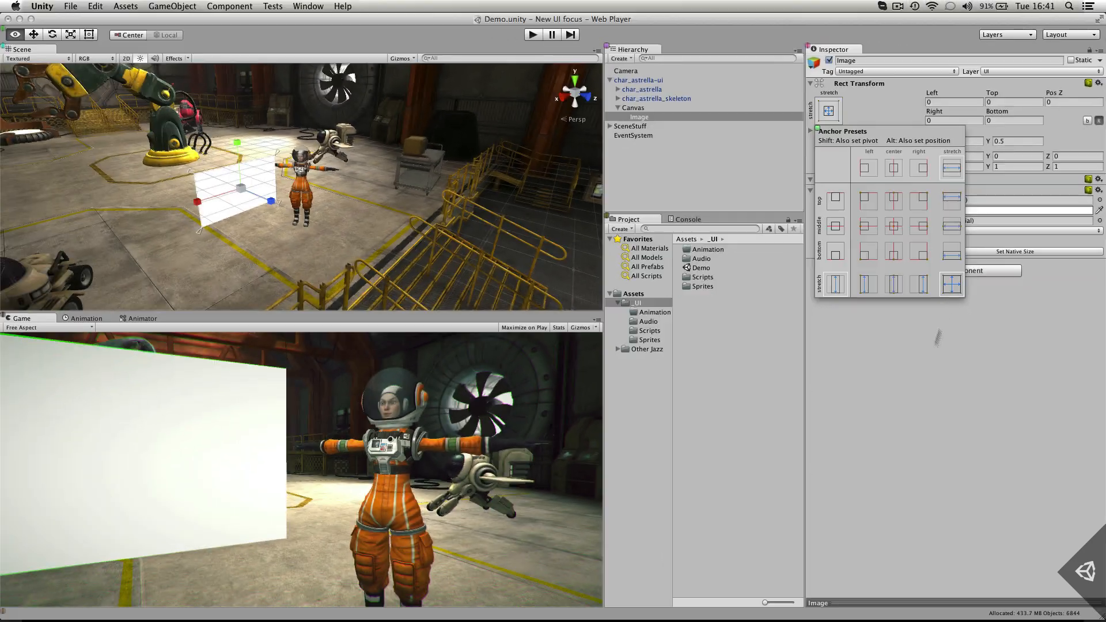
{"action": "left_click", "coordinate": [792, 454]}
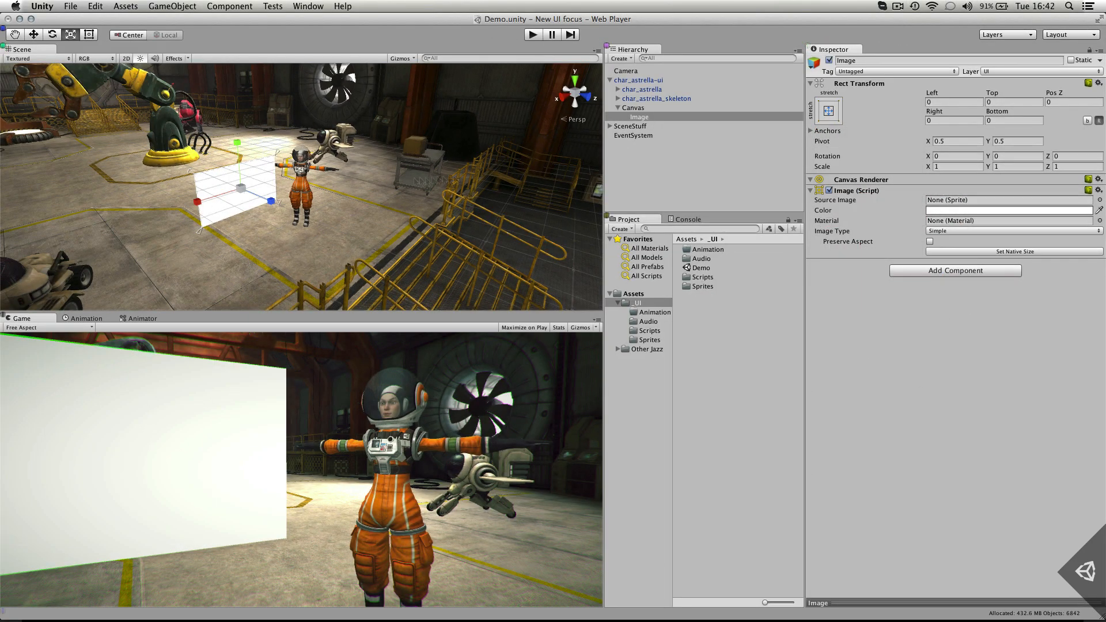
- Set the canvas width to 650
{"action": "left_click", "coordinate": [633, 109]}
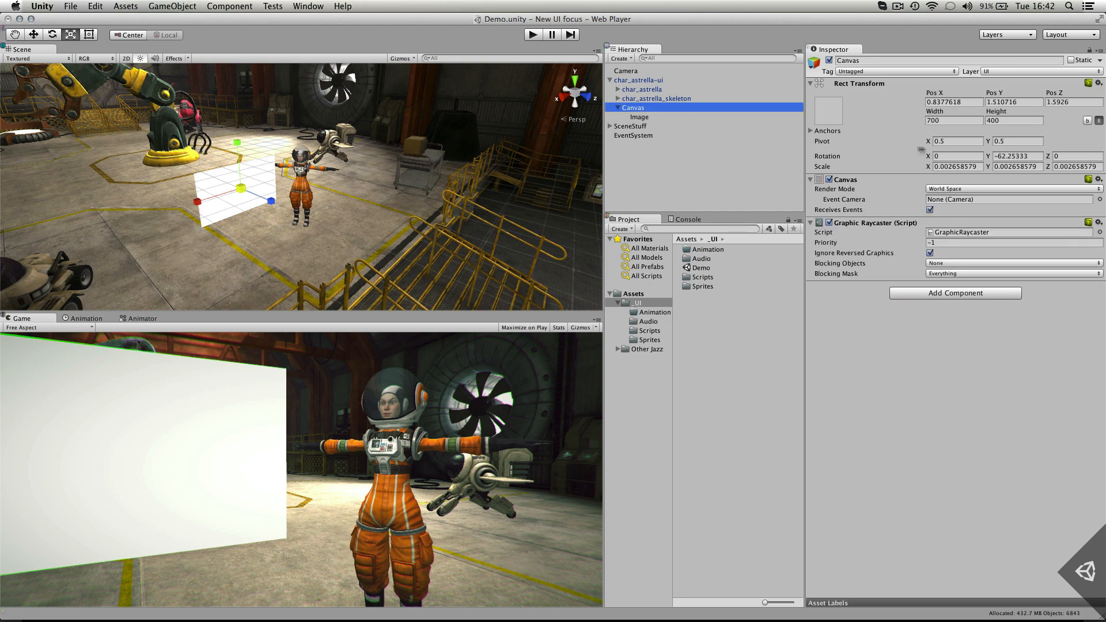
{"action": "left_click", "coordinate": [955, 120]}
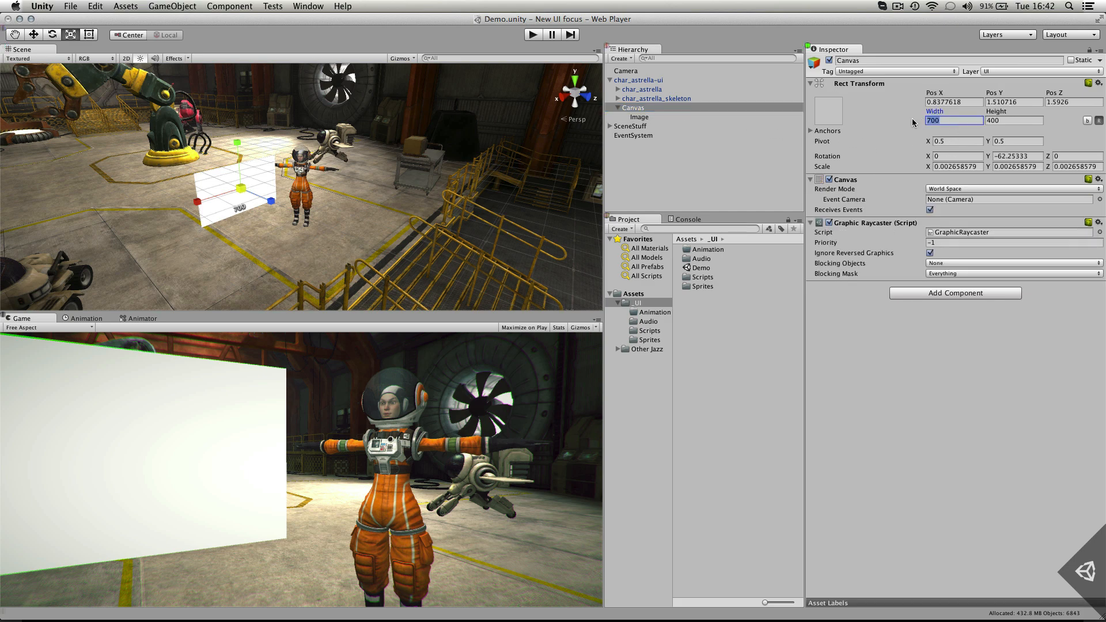
{"action": "type", "text": "650"}
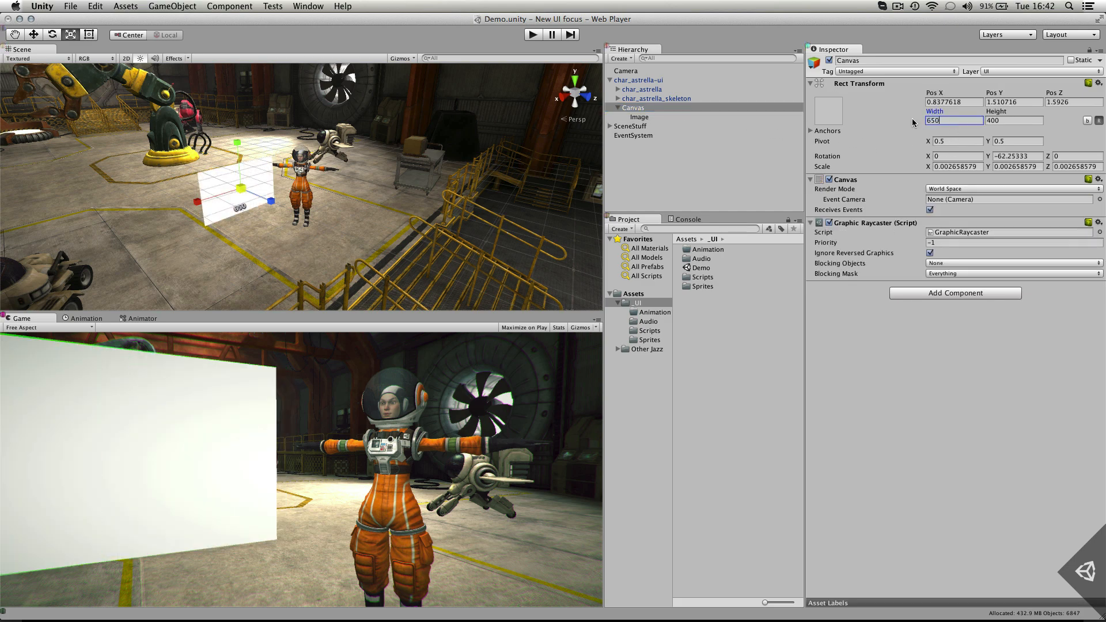
- Move the canvas closer to the character and slightly lower, to about X 0.61, Y 1.48, Z 1.16
{"action": "left_click", "coordinate": [34, 34]}
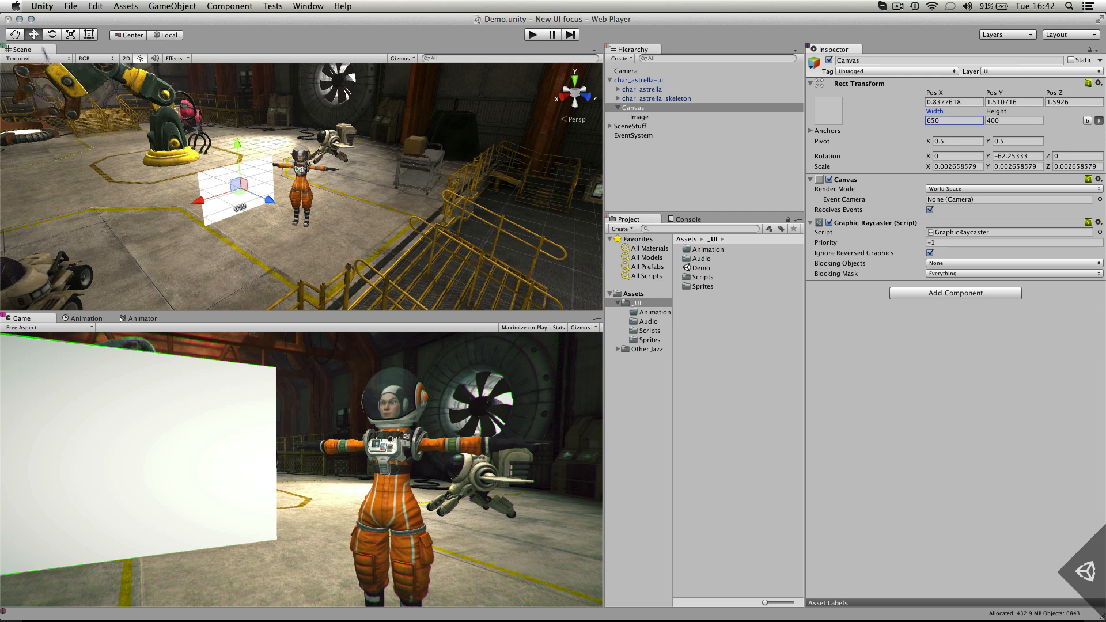
{"action": "left_click_drag", "start_coordinate": [209, 199], "coordinate": [222, 196]}
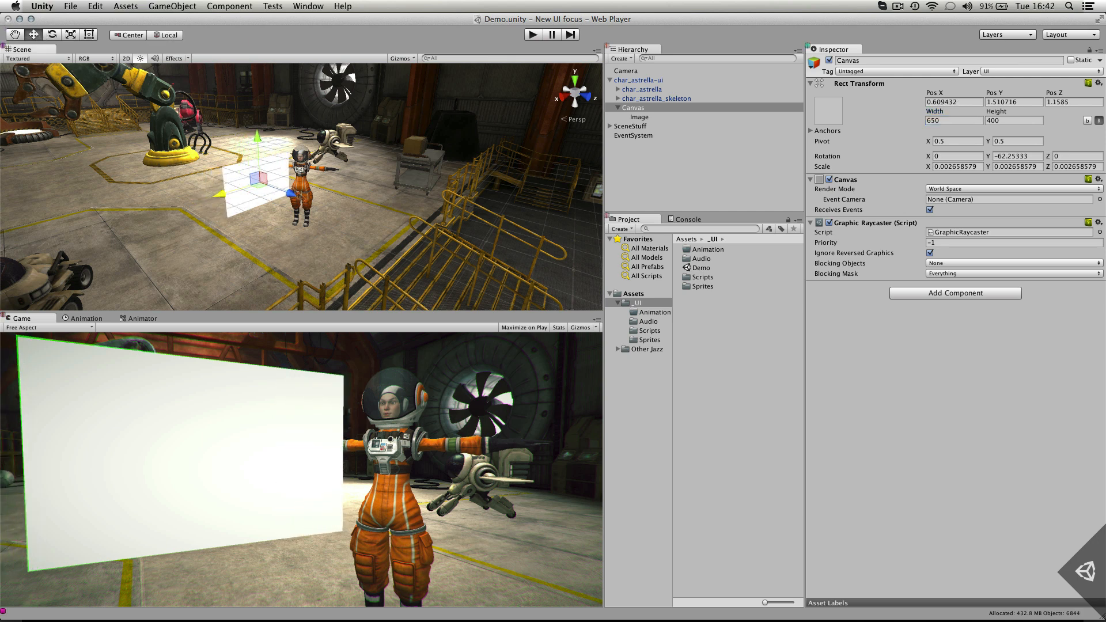
{"action": "left_click_drag", "start_coordinate": [257, 136], "coordinate": [257, 138]}
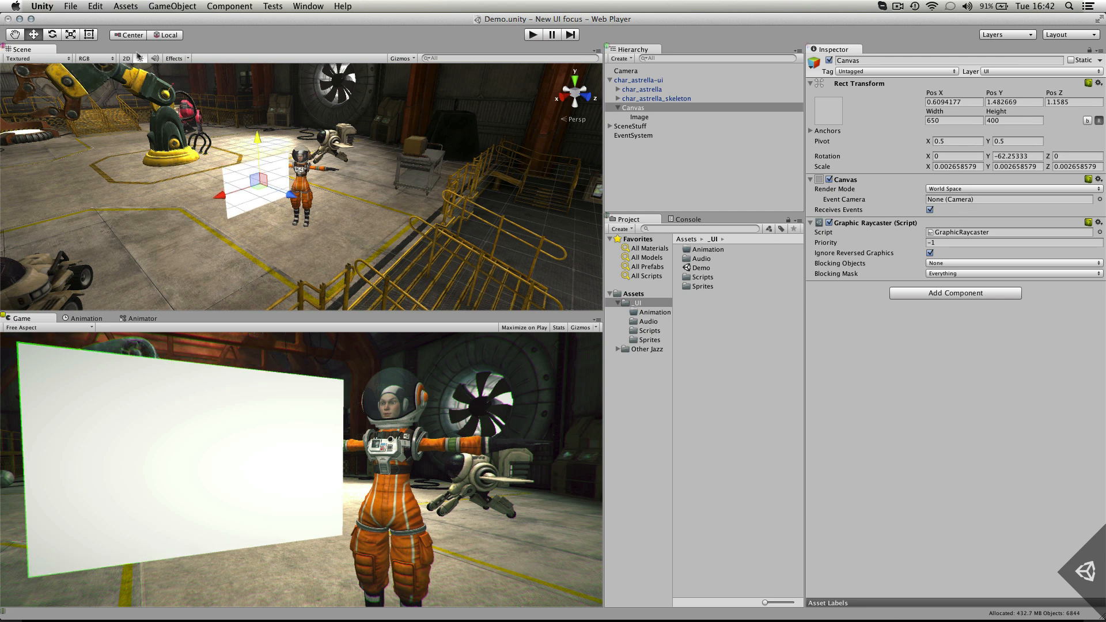
- Resize the canvas by its edges with the Rect tool to about 590 wide and 427 high
{"action": "left_click", "coordinate": [90, 36]}
{"action": "scroll", "coordinate": [263, 176], "scroll_direction": "up", "scroll_amount": 5}
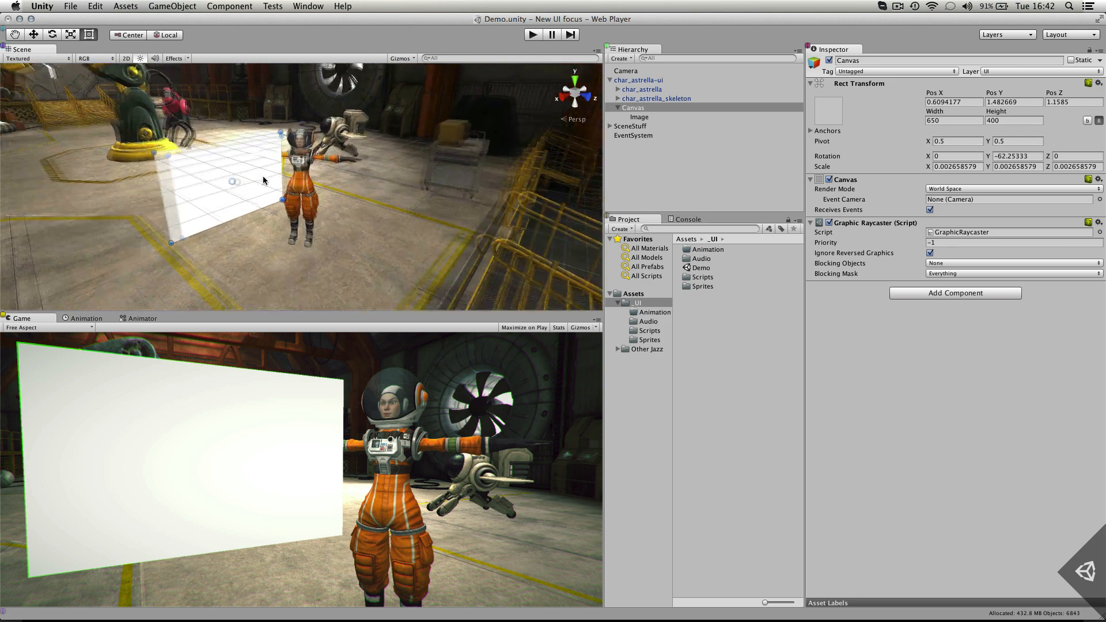
{"action": "left_click_drag", "start_coordinate": [277, 158], "coordinate": [265, 157]}
{"action": "left_click_drag", "start_coordinate": [214, 131], "coordinate": [214, 128]}
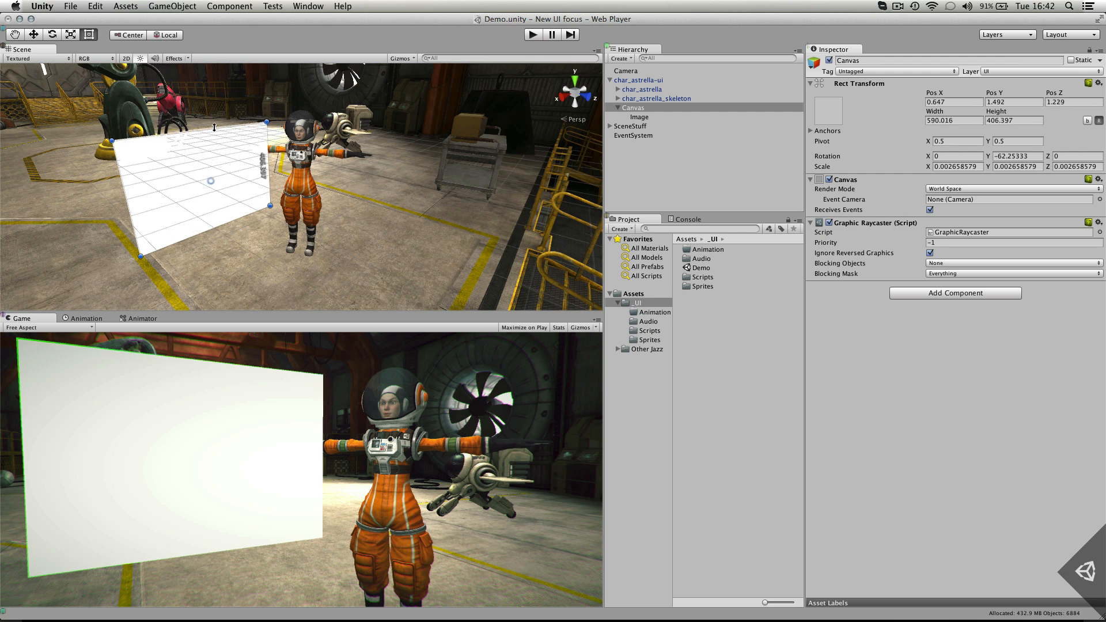
{"action": "left_click_drag", "start_coordinate": [242, 217], "coordinate": [242, 223]}
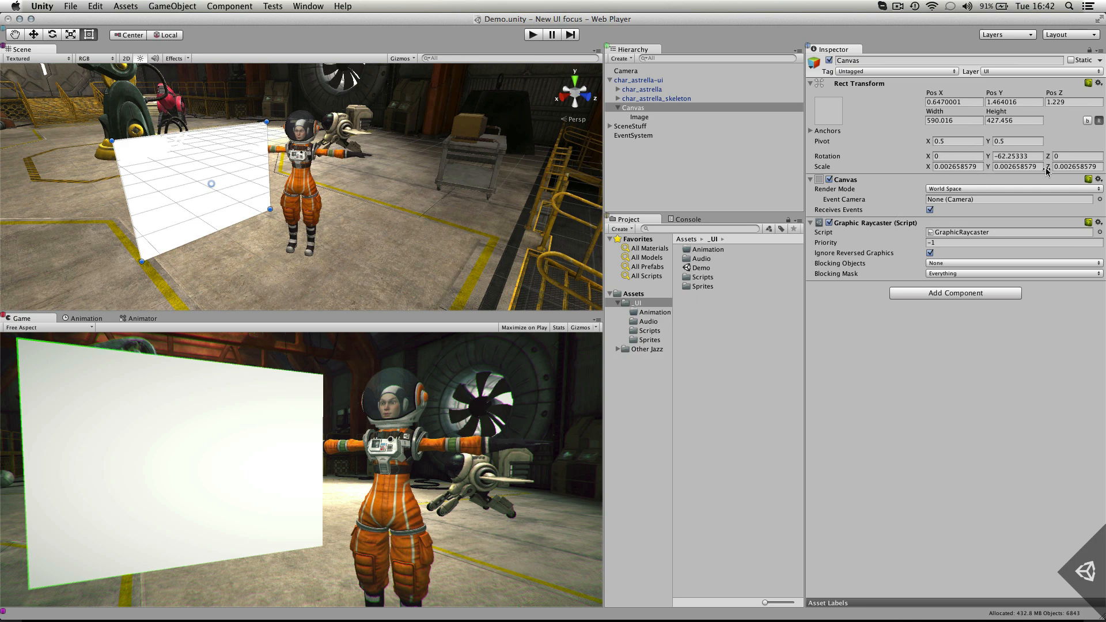
{"action": "left_click", "coordinate": [645, 117]}
{"action": "left_click", "coordinate": [642, 109]}
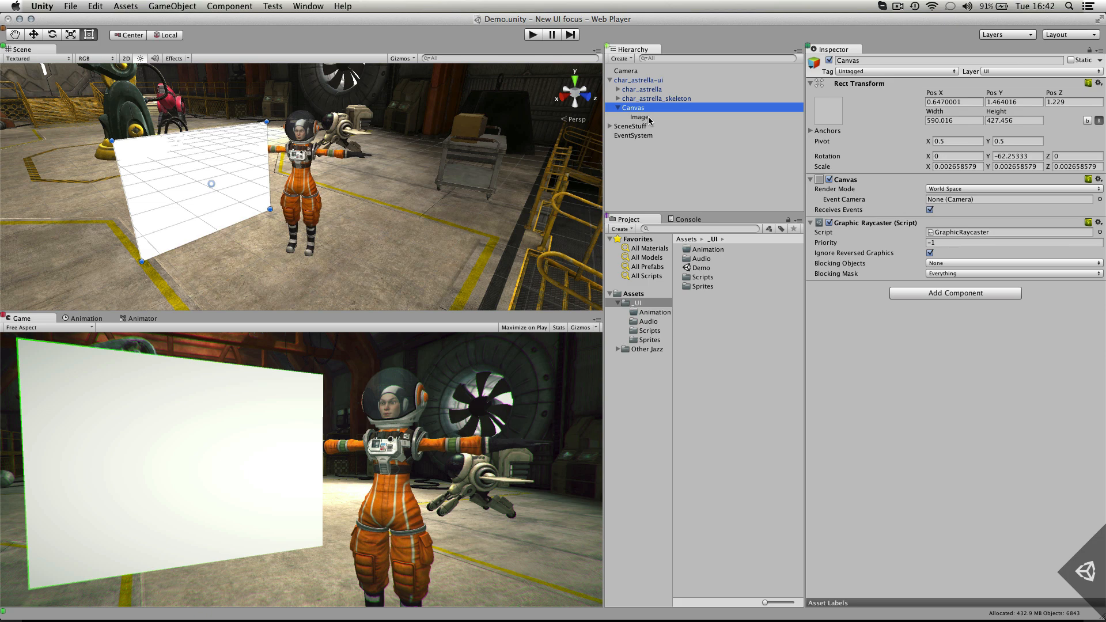
{"action": "left_click", "coordinate": [650, 118]}
{"action": "left_click", "coordinate": [642, 110]}
{"action": "left_click", "coordinate": [184, 5]}
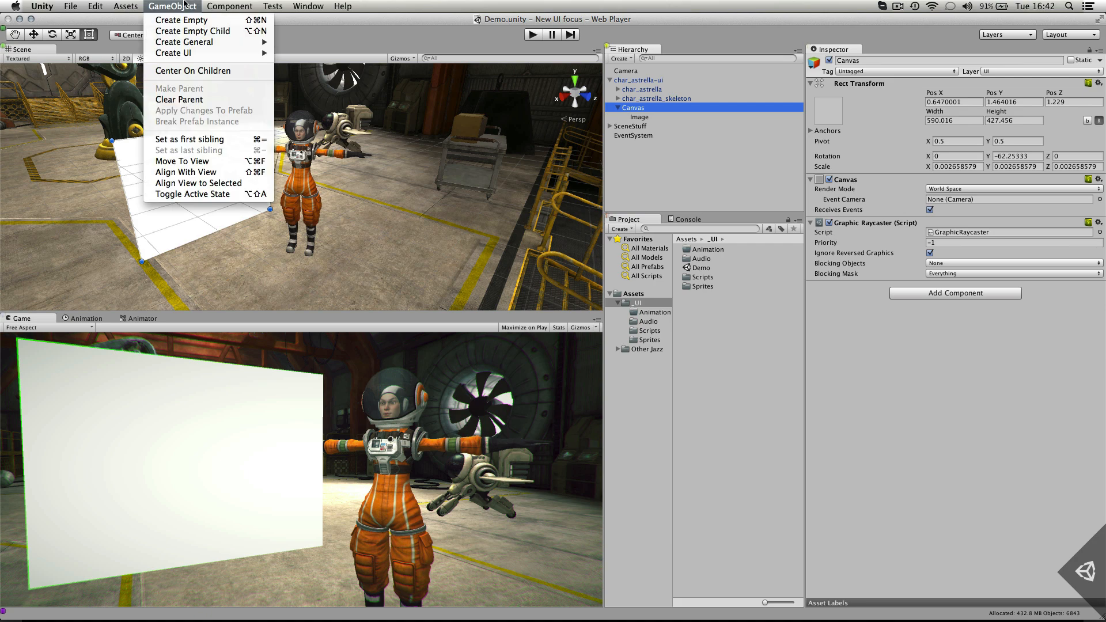
{"action": "left_click", "coordinate": [184, 5]}
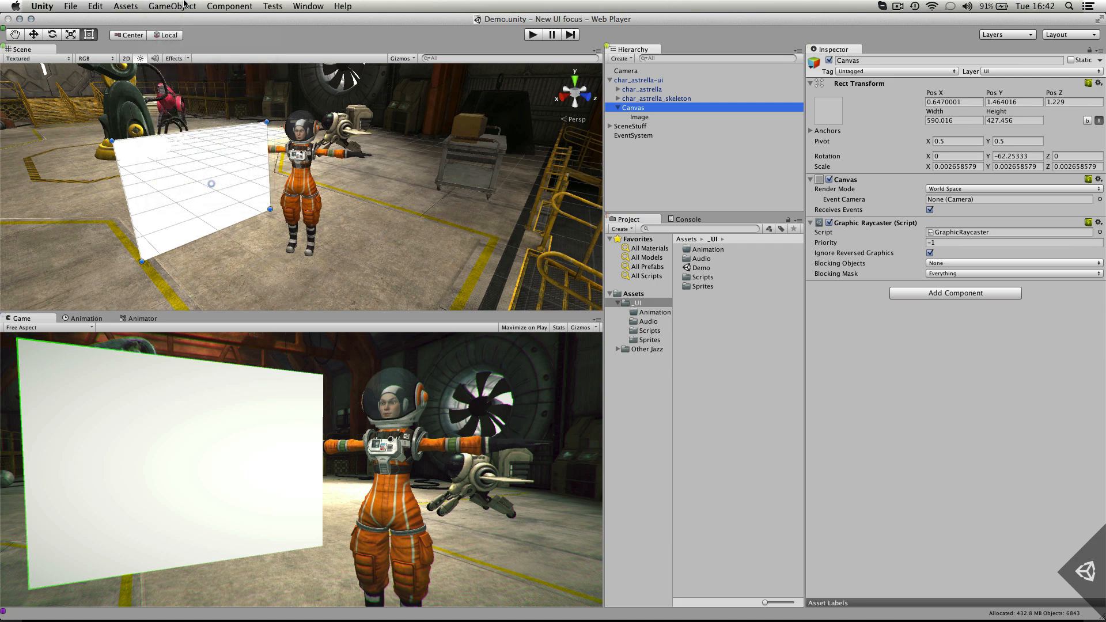
- Make the canvas-filling image semi-transparent by lowering its color alpha to 115
{"action": "left_click", "coordinate": [656, 115]}
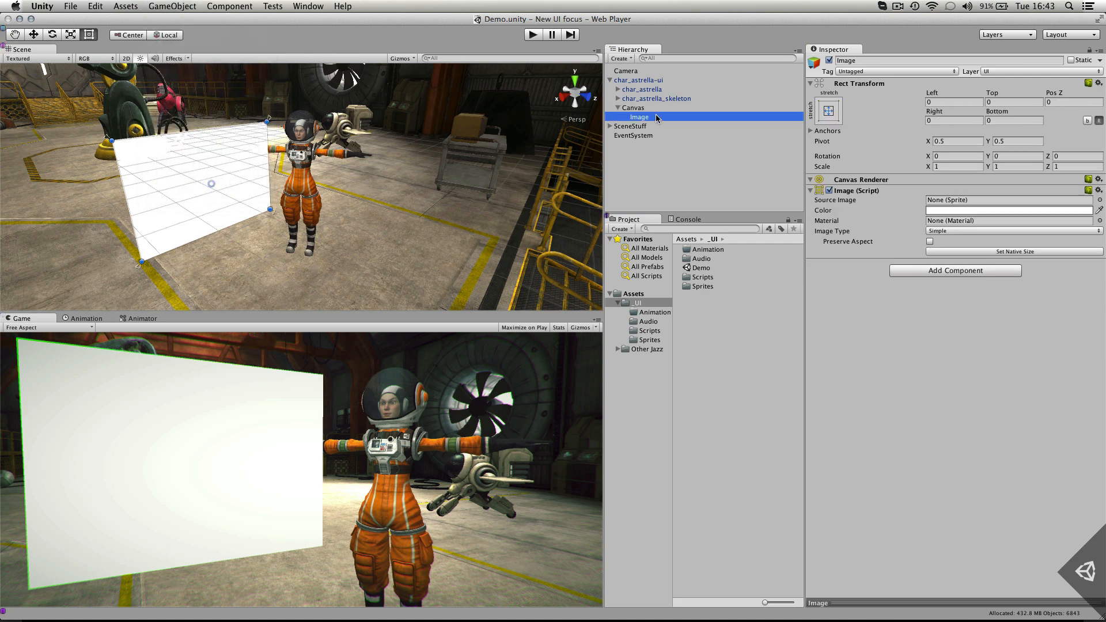
{"action": "left_click", "coordinate": [949, 212]}
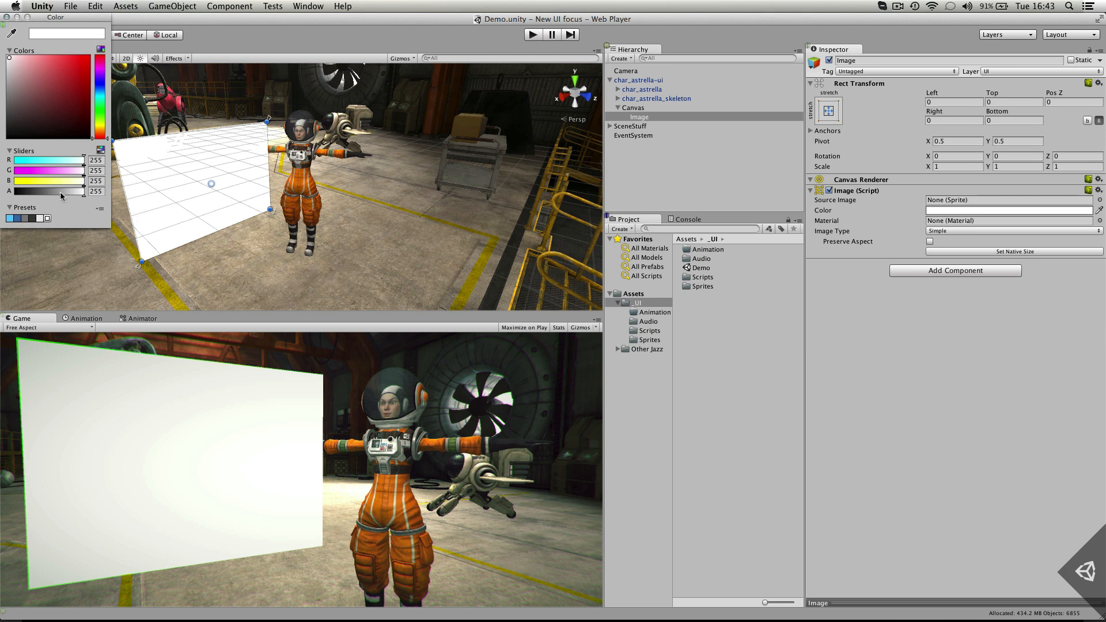
{"action": "left_click_drag", "start_coordinate": [78, 17], "coordinate": [470, 154]}
{"action": "left_click_drag", "start_coordinate": [454, 328], "coordinate": [438, 328]}
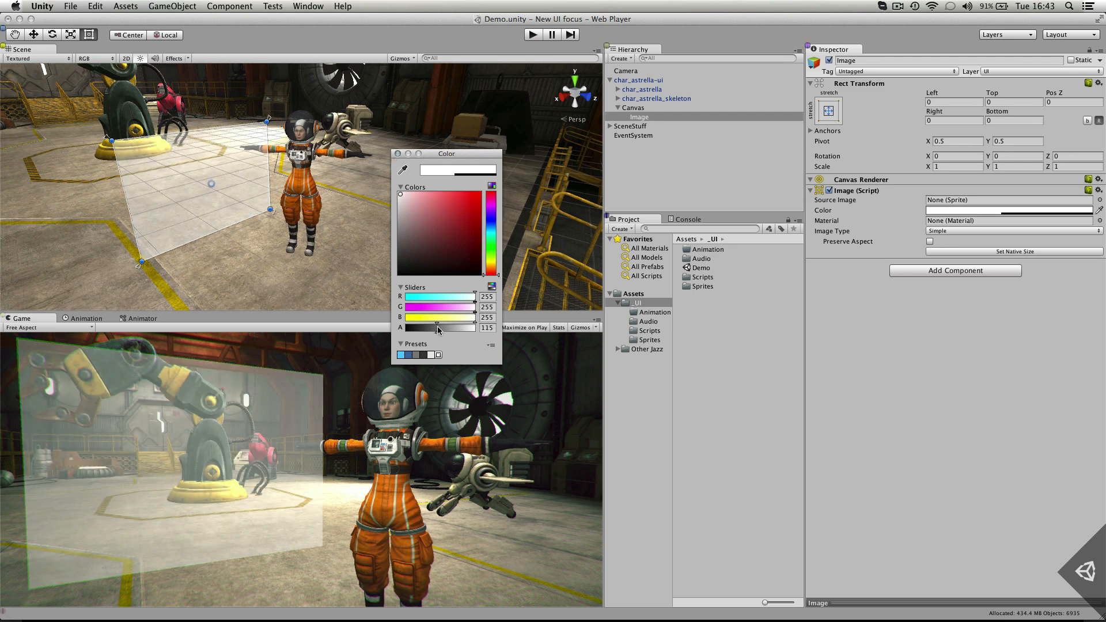
{"action": "left_click", "coordinate": [398, 154]}
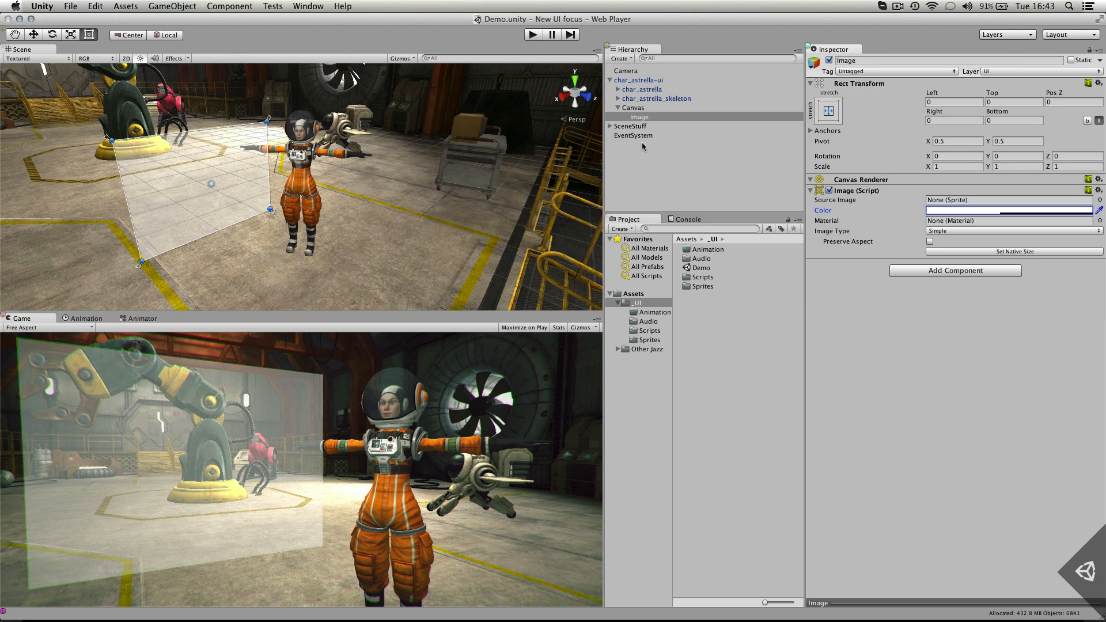
- Rename the semi-transparent background image as DeleteMeLater!
{"action": "left_click", "coordinate": [640, 117]}
{"action": "left_click", "coordinate": [640, 117]}
{"action": "type", "text": "DeleteMeLAt"}
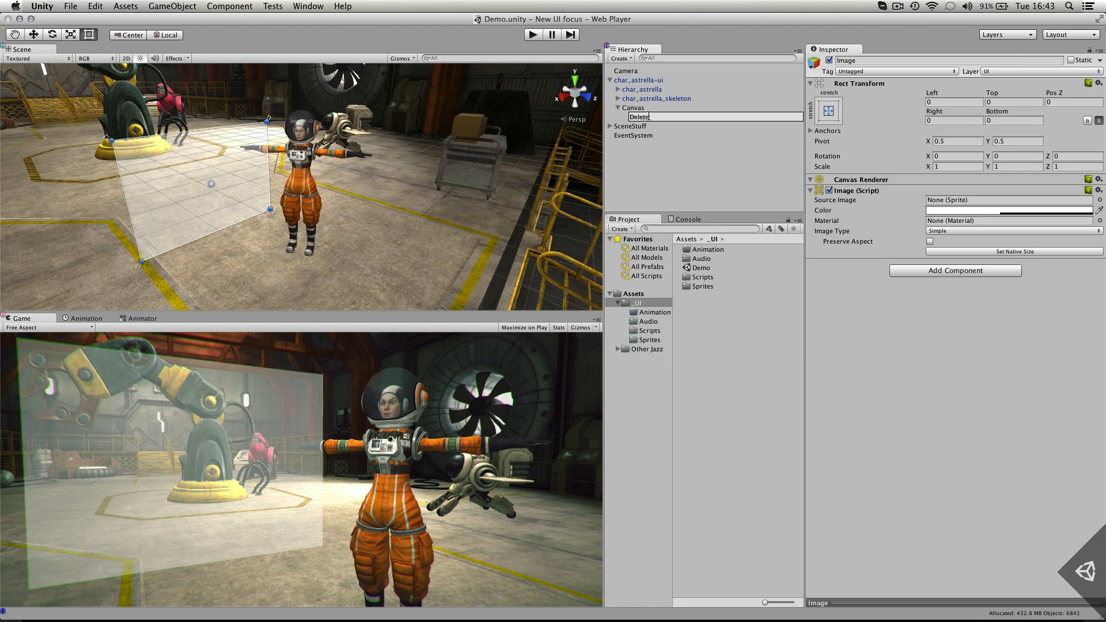
{"action": "key", "text": "Return"}
- Add another UI Image as a child of the canvas
{"action": "left_click", "coordinate": [634, 108]}
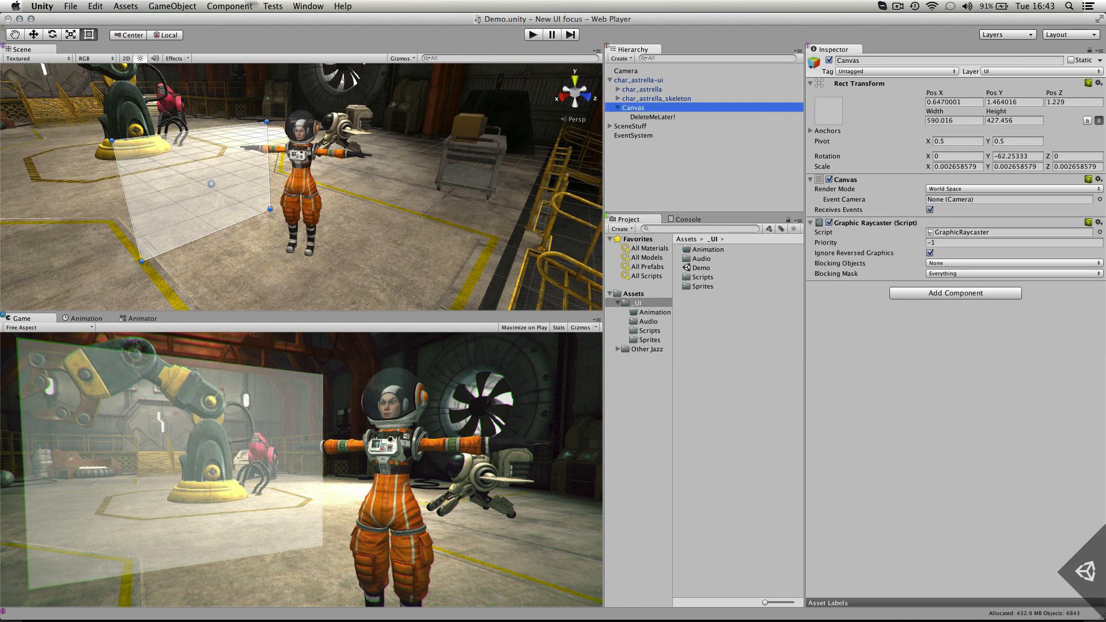
{"action": "left_click", "coordinate": [172, 5]}
{"action": "mouse_move", "coordinate": [233, 56]}
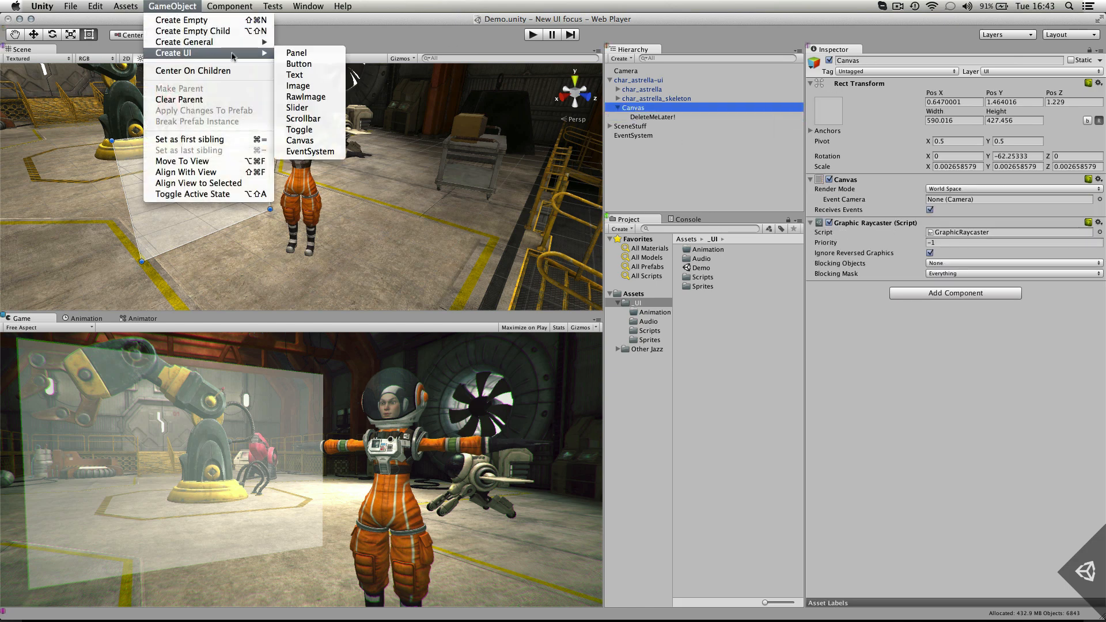
{"action": "left_click", "coordinate": [328, 86]}
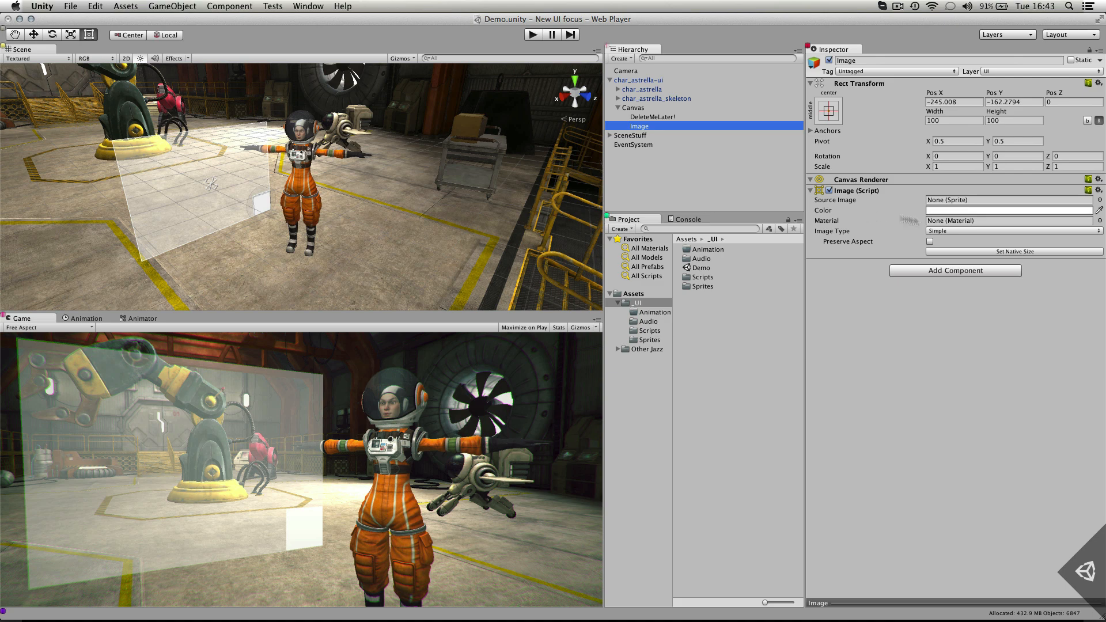
- Anchor the new image to the canvas's top edge with horizontal stretch, setting its position as well
{"action": "left_click", "coordinate": [829, 118]}
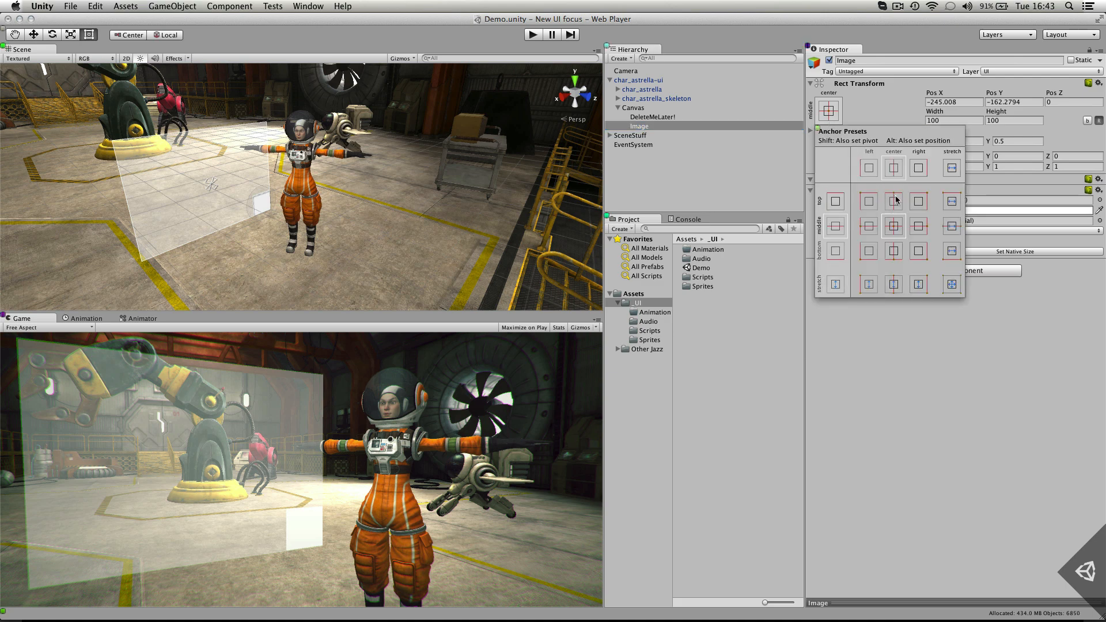
{"action": "key", "text": "alt"}
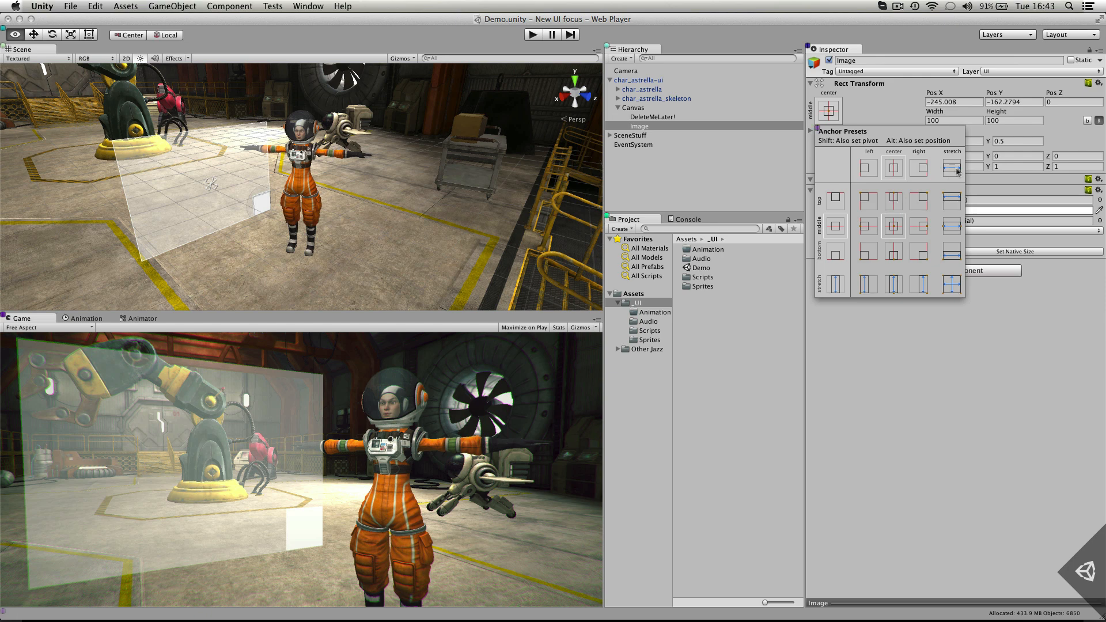
{"action": "left_click", "coordinate": [953, 200], "text": "alt"}
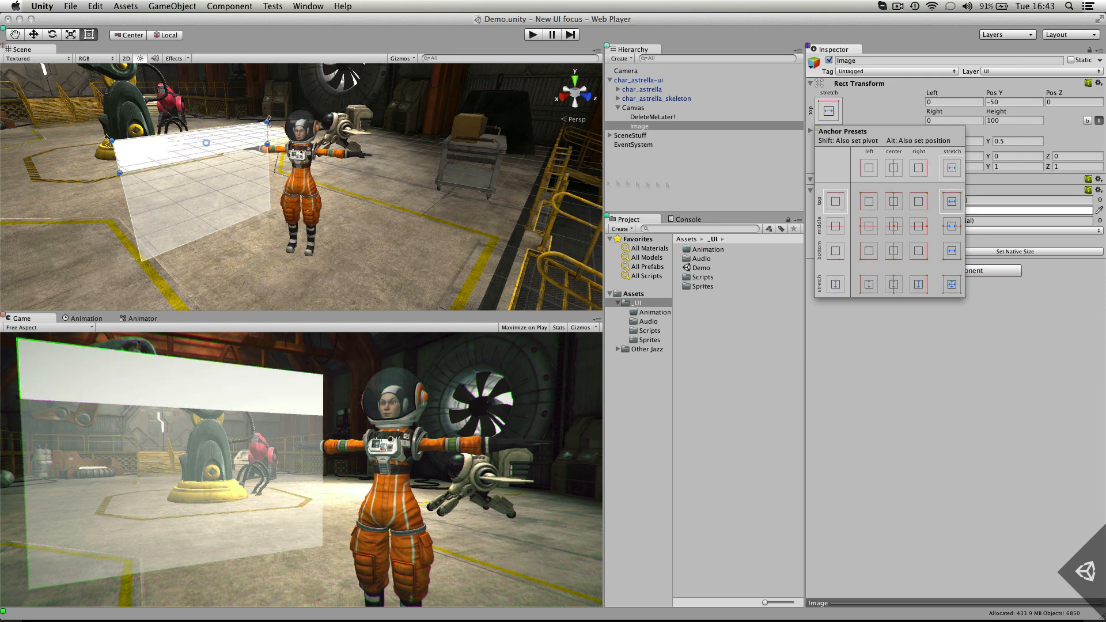
{"action": "scroll", "coordinate": [248, 133], "scroll_direction": "up", "scroll_amount": 3}
{"action": "key", "text": "f"}
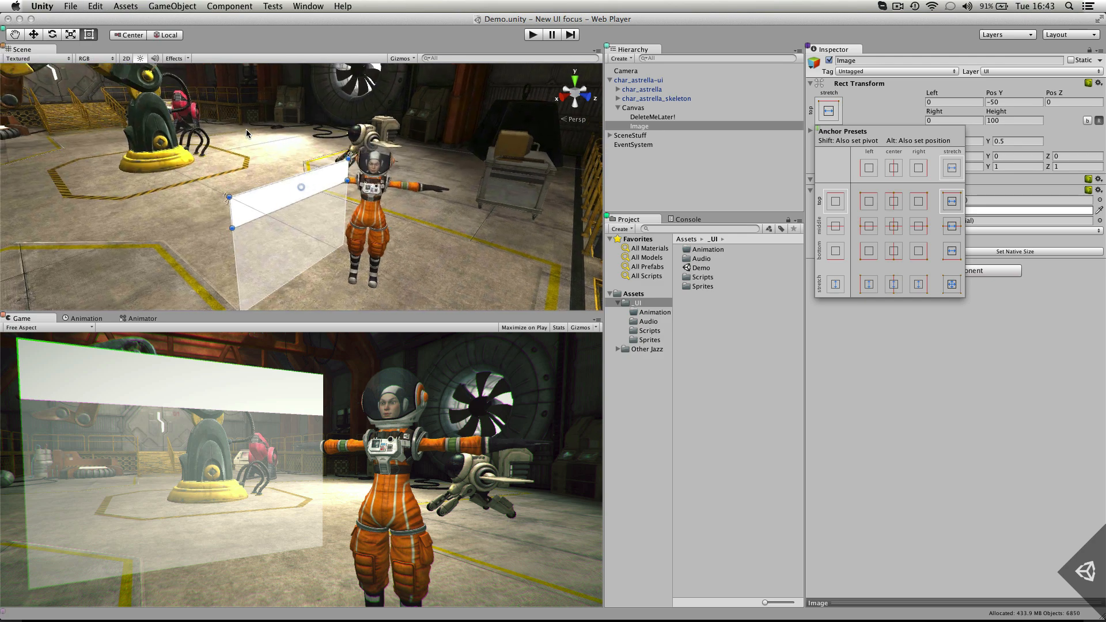
{"action": "scroll", "coordinate": [246, 130], "scroll_direction": "up", "scroll_amount": 3}
{"action": "left_click", "coordinate": [294, 133], "text": "alt"}
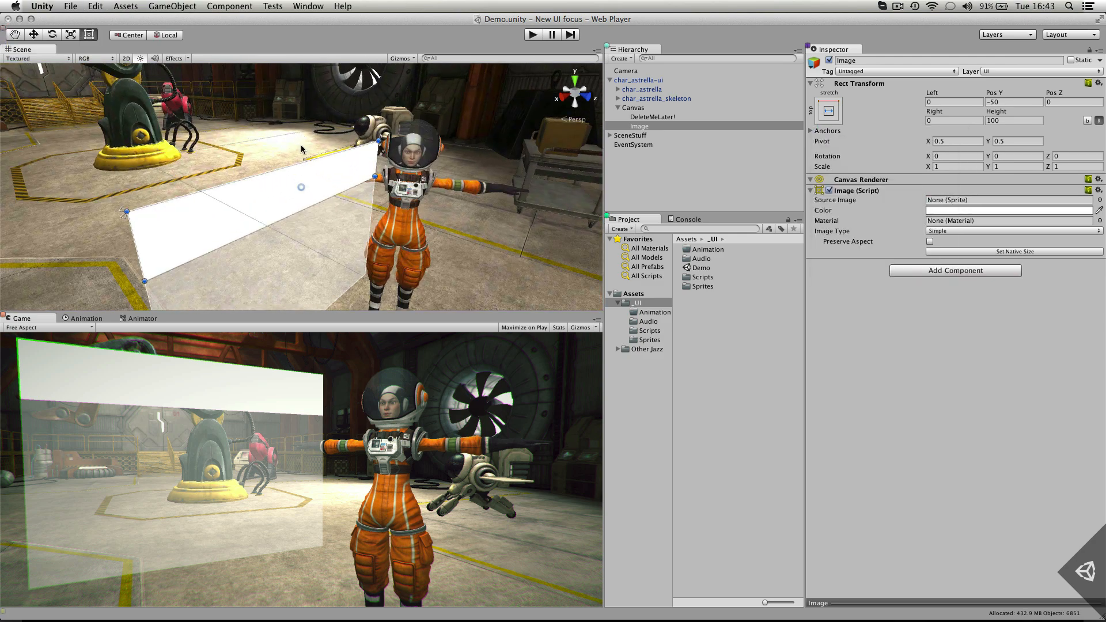
{"action": "left_click_drag", "start_coordinate": [304, 152], "coordinate": [228, 123], "text": "alt"}
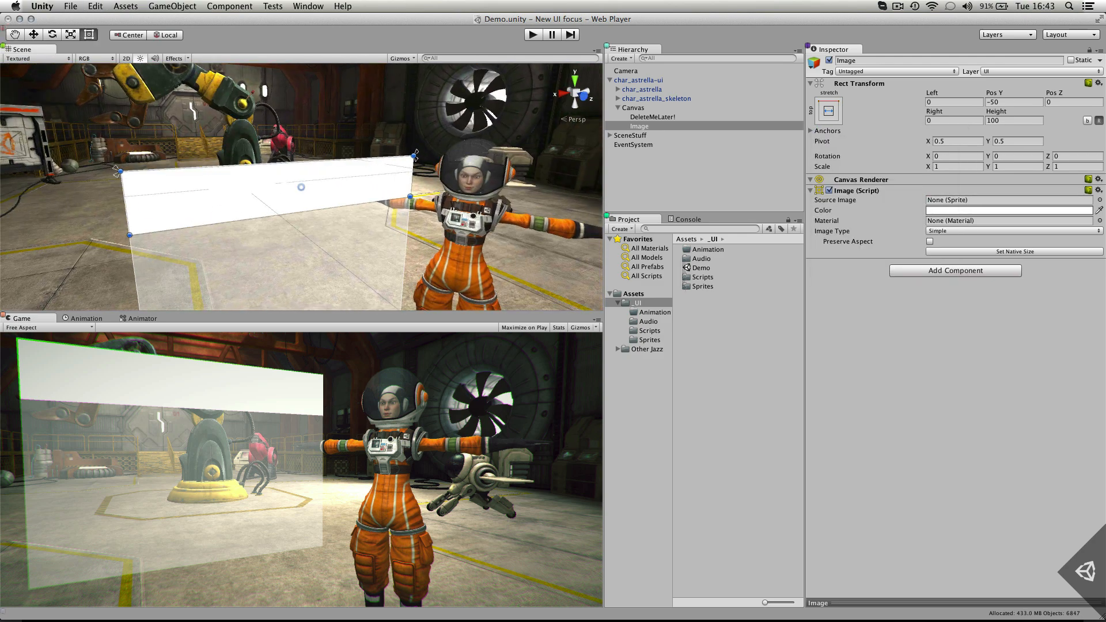
- Assign the black32 sprite from the Sprites folder to the top image and lower its color alpha to 215
{"action": "left_click", "coordinate": [649, 340]}
{"action": "left_click_drag", "start_coordinate": [700, 285], "coordinate": [937, 201]}
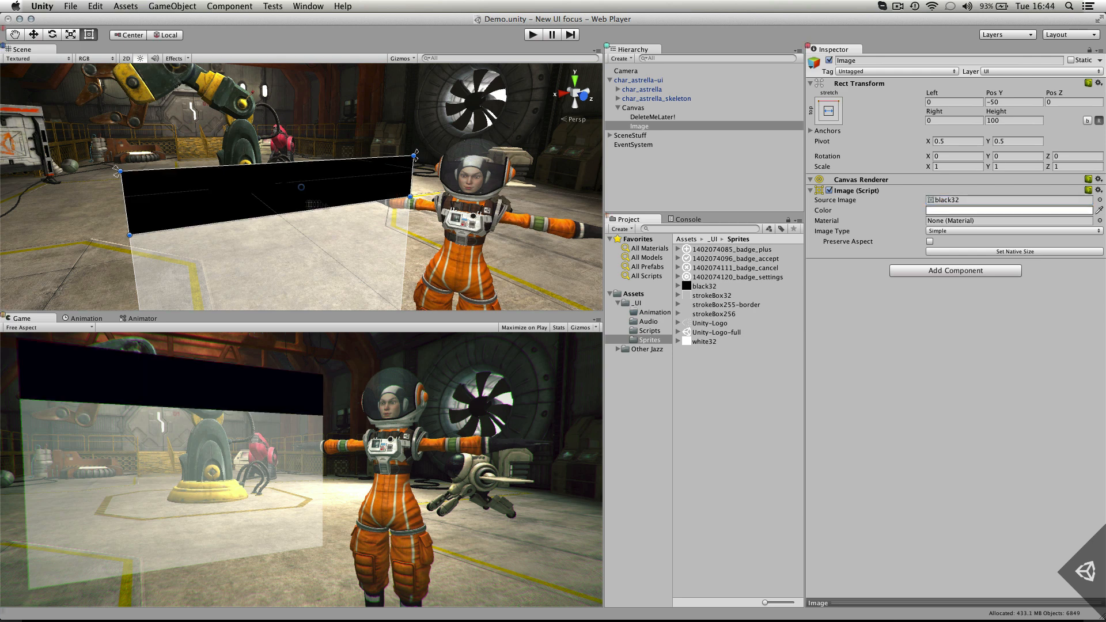
{"action": "left_click", "coordinate": [983, 211]}
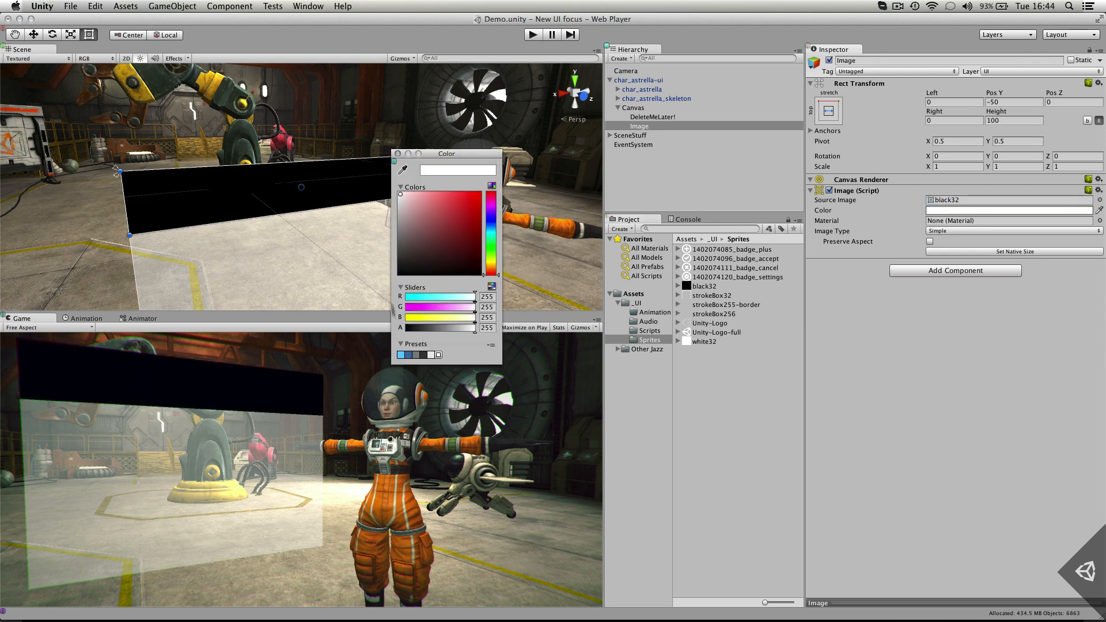
{"action": "left_click", "coordinate": [465, 329]}
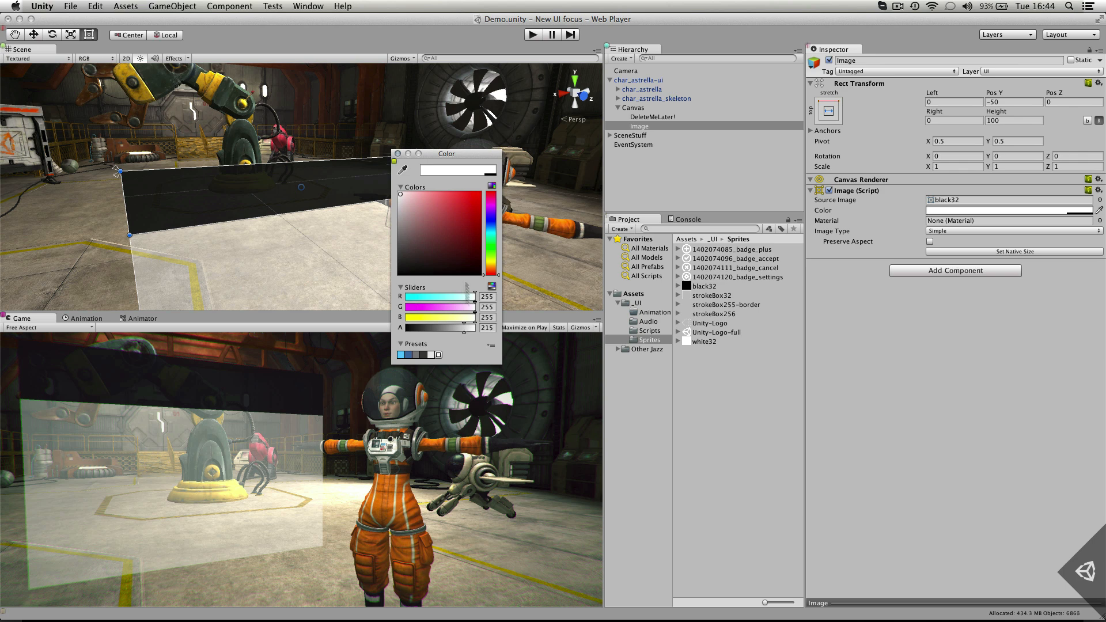
{"action": "left_click", "coordinate": [397, 155]}
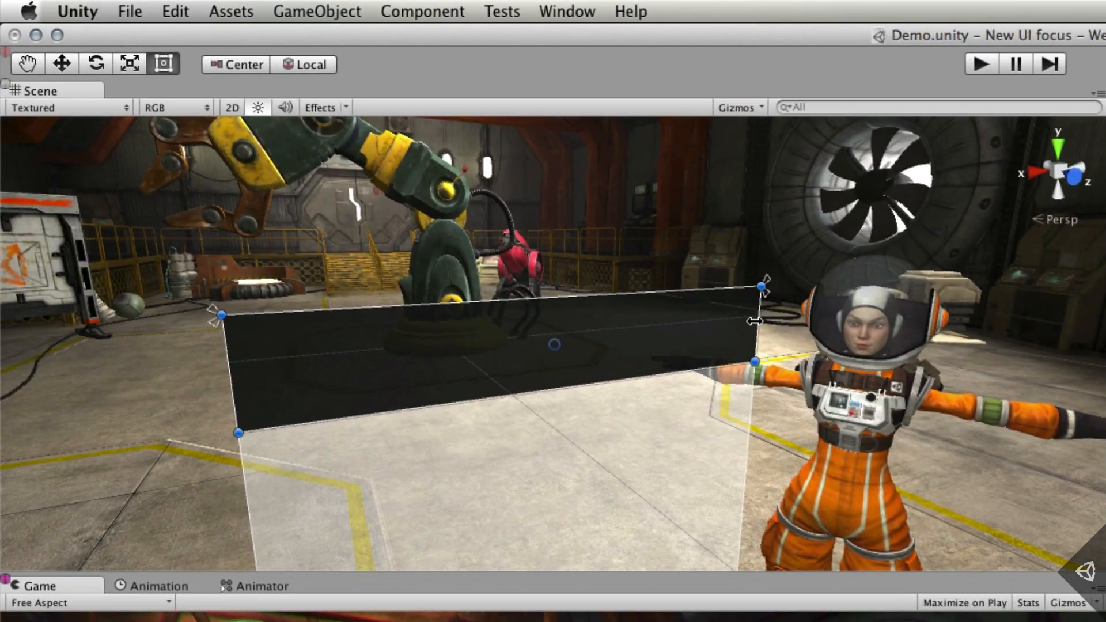
- Narrow the black header image by pulling its character-side edge inward, leaving a gap at that end of the canvas
{"action": "left_click_drag", "start_coordinate": [758, 324], "coordinate": [676, 318]}
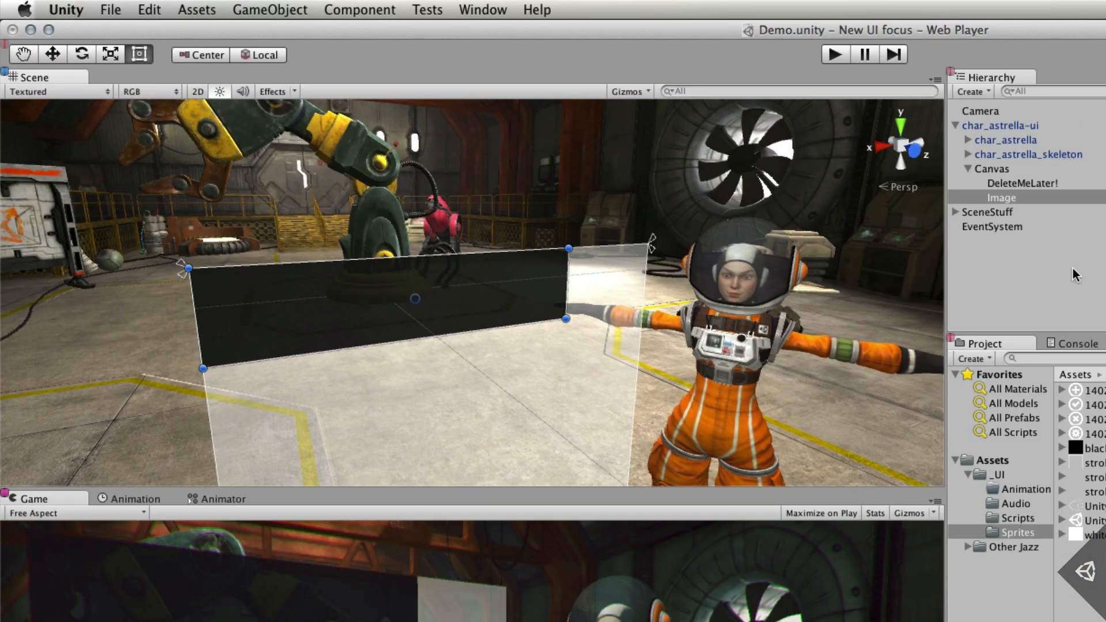
- Lower the top edge of the temporary DeleteMeLater! background so it sits below the black header image with a gap
{"action": "left_click", "coordinate": [1038, 178]}
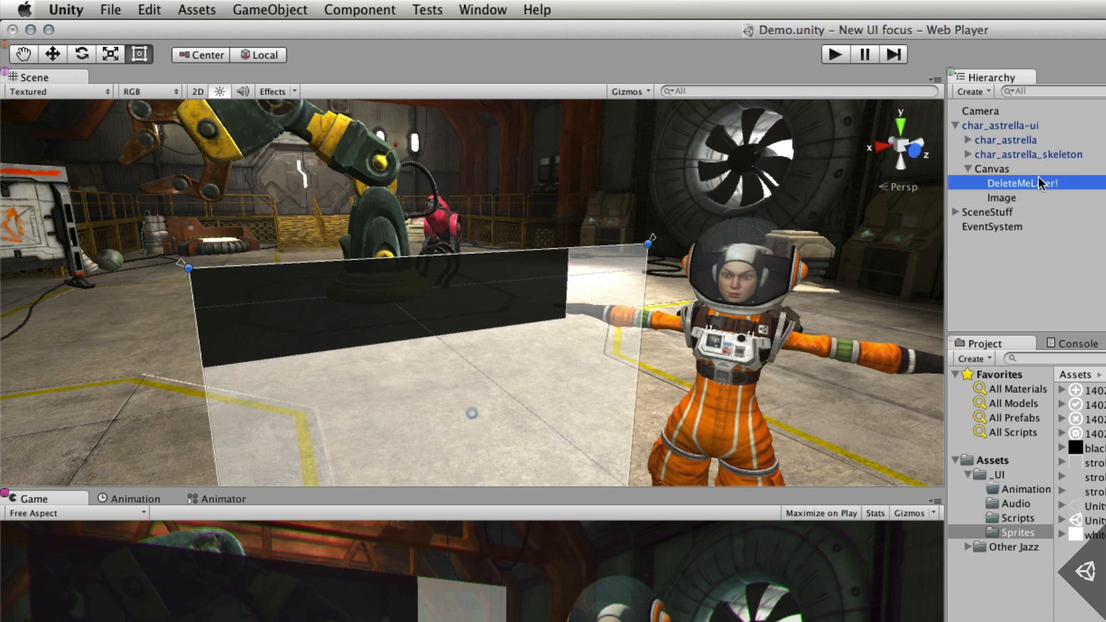
{"action": "left_click_drag", "start_coordinate": [602, 249], "coordinate": [614, 378]}
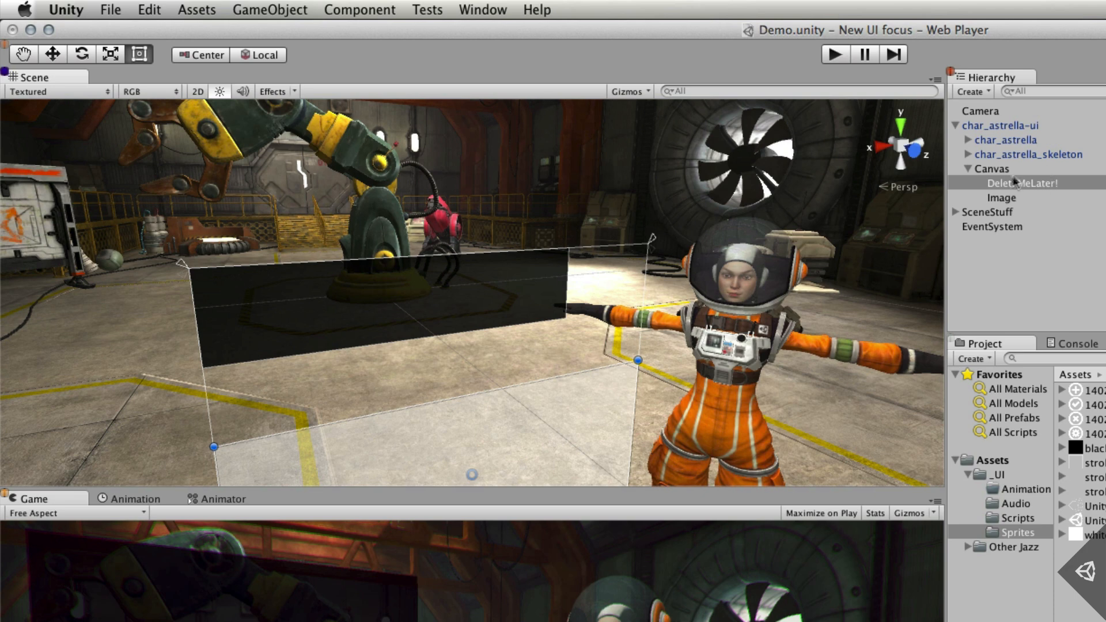
- Rename the black header image TitleBar
{"action": "left_click", "coordinate": [1006, 197]}
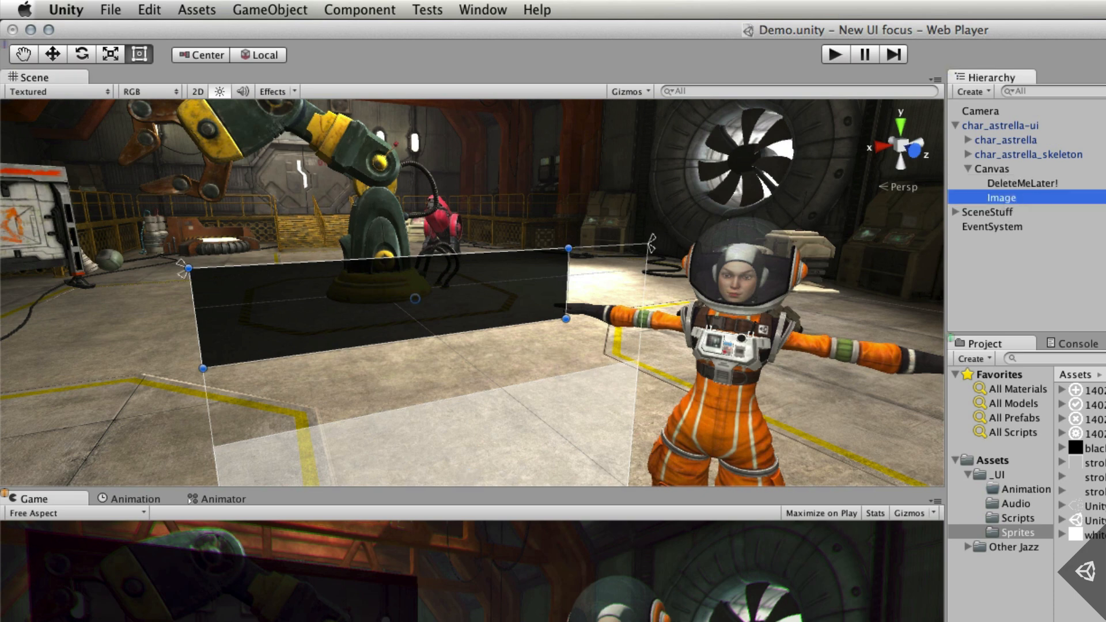
{"action": "key", "text": "Return"}
{"action": "type", "text": "TitleBar"}
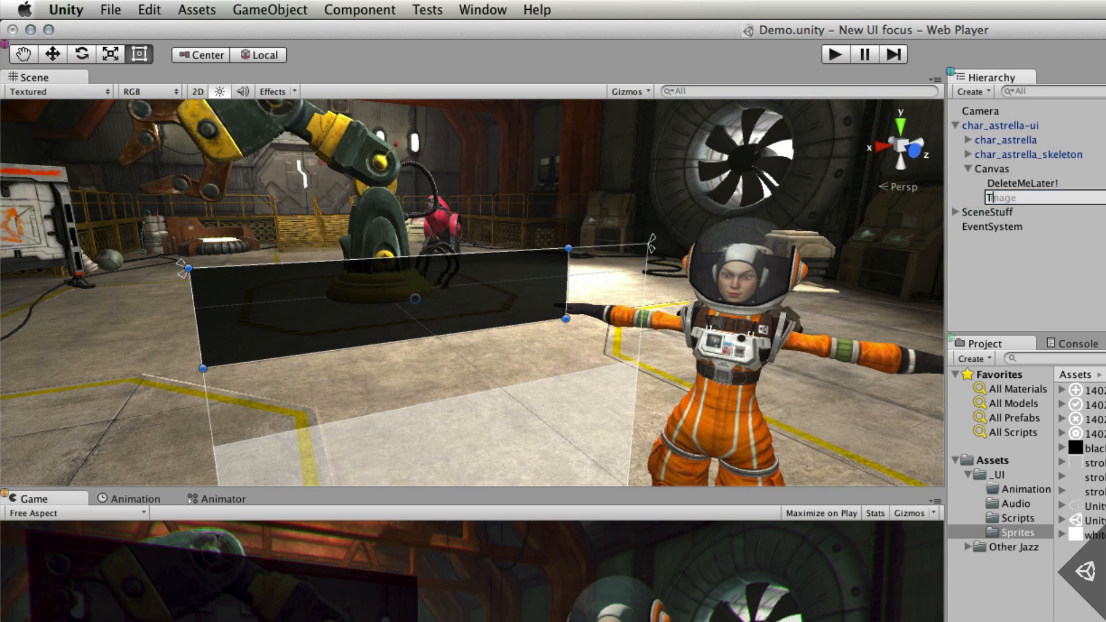
{"action": "key", "text": "Return"}
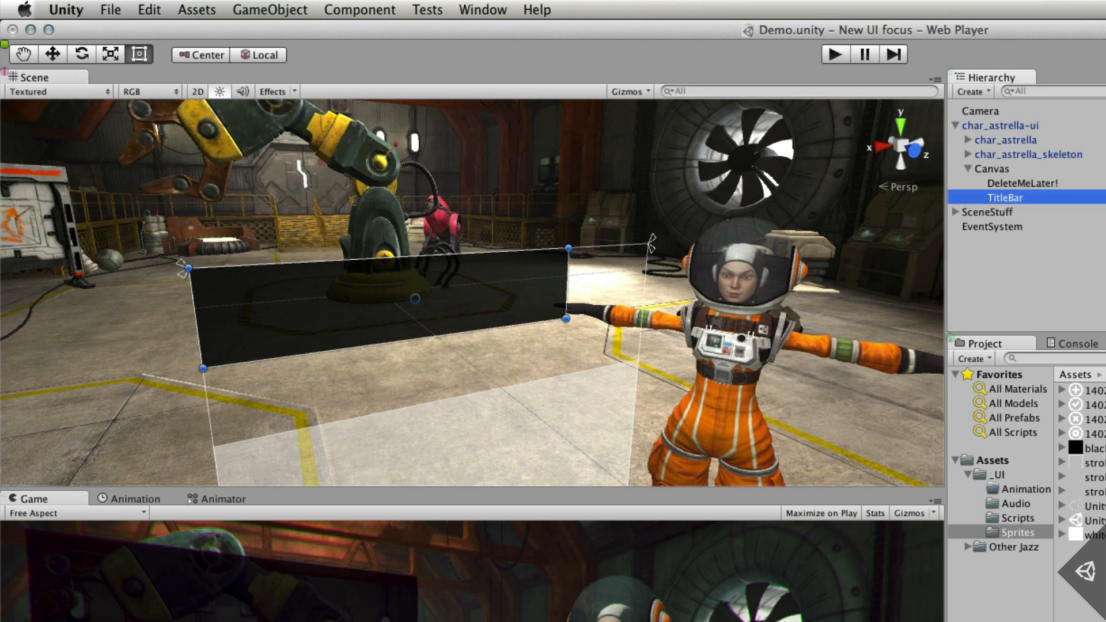
- Add a UI Text element to the canvas
{"action": "left_click", "coordinate": [270, 9]}
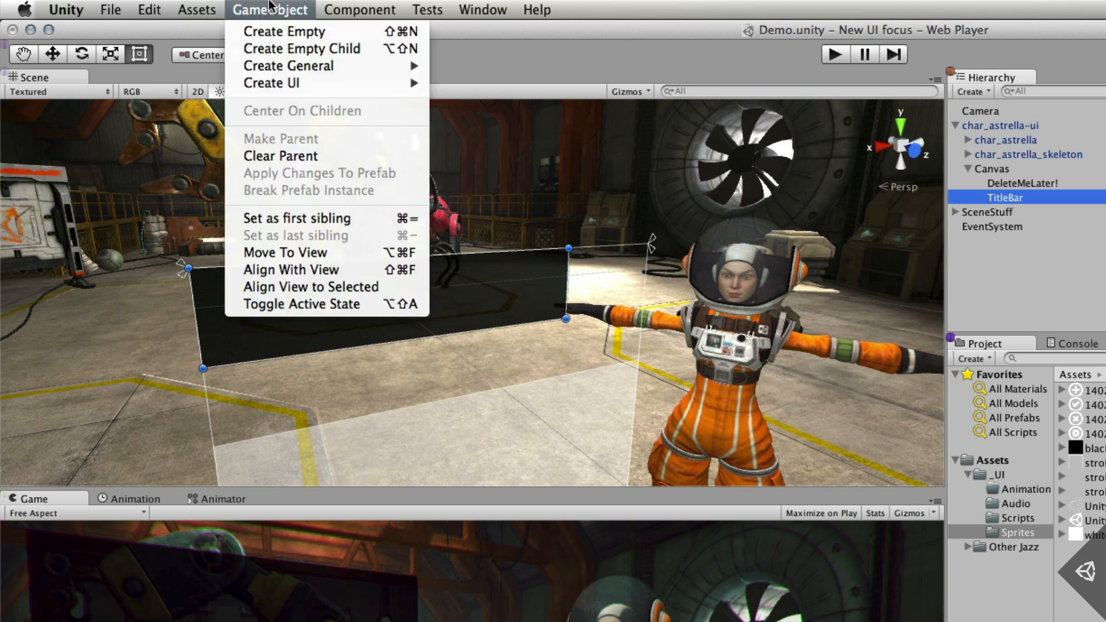
{"action": "mouse_move", "coordinate": [398, 83]}
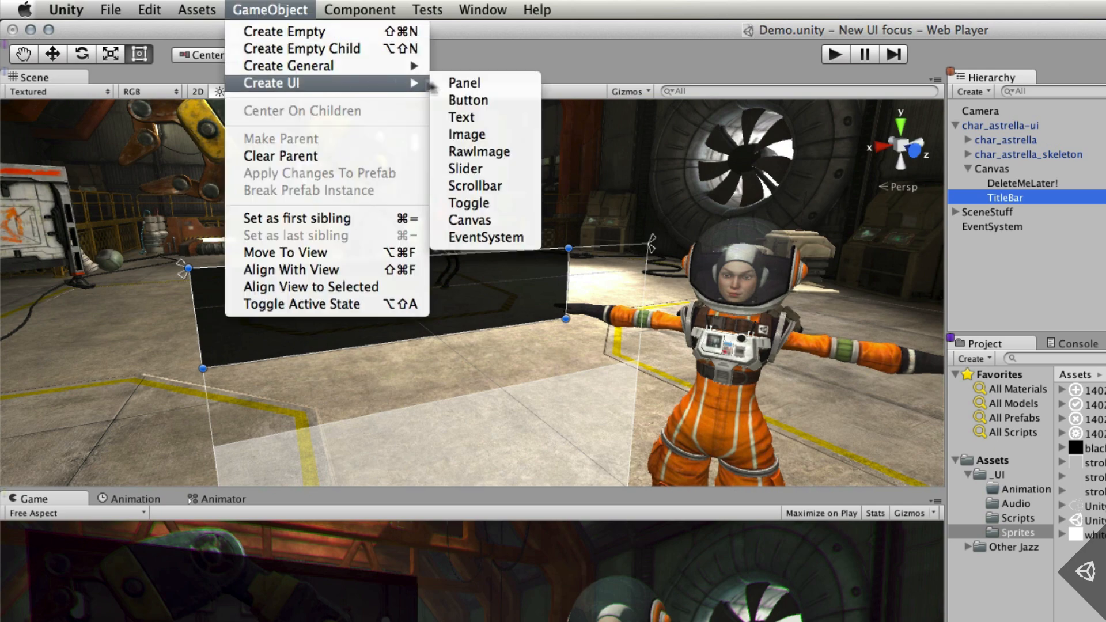
{"action": "left_click", "coordinate": [490, 115]}
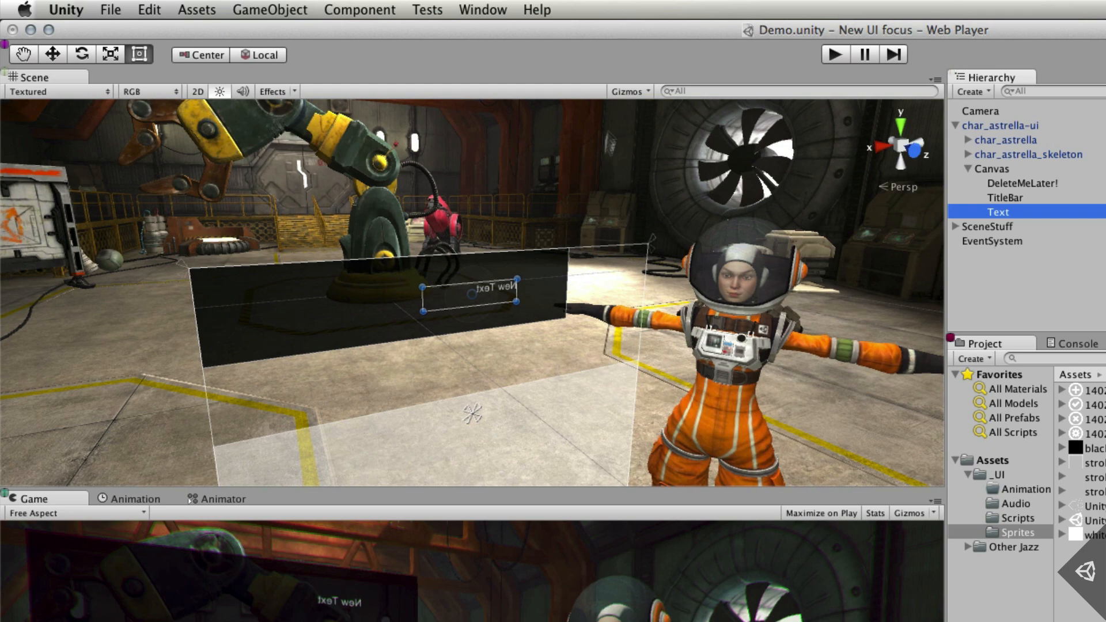
- Rotate the whole Canvas about its vertical axis until the mirrored text reads the right way round
{"action": "left_click", "coordinate": [599, 157]}
{"action": "scroll", "coordinate": [598, 158], "scroll_direction": "up", "scroll_amount": 3}
{"action": "scroll", "coordinate": [598, 157], "scroll_direction": "up", "scroll_amount": 3}
{"action": "left_click", "coordinate": [551, 267]}
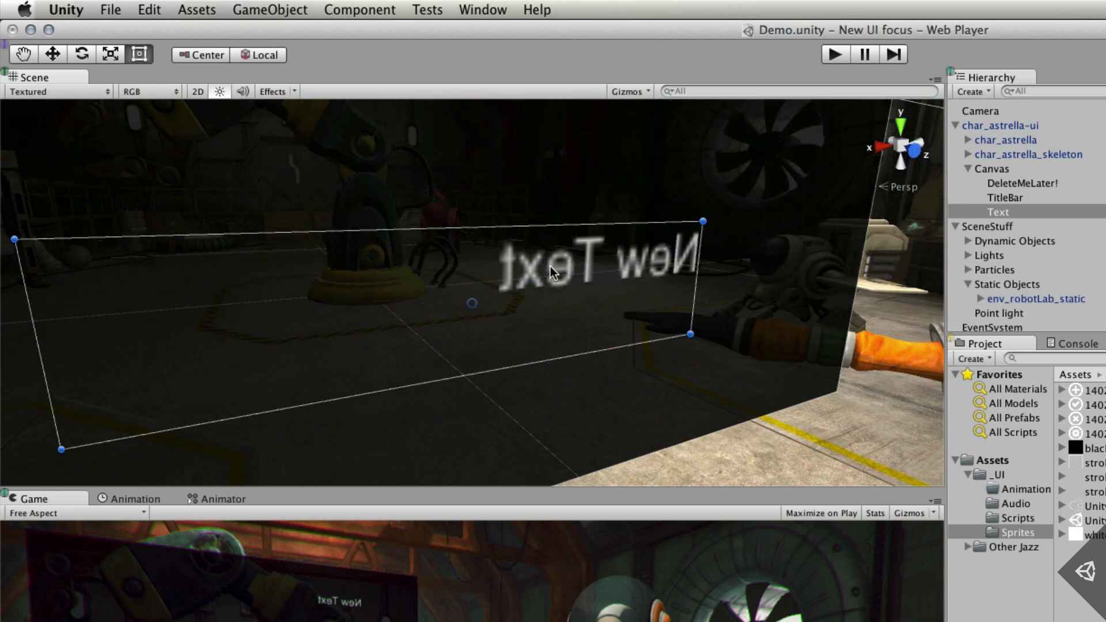
{"action": "scroll", "coordinate": [551, 267], "scroll_direction": "down", "scroll_amount": 6}
{"action": "scroll", "coordinate": [551, 266], "scroll_direction": "up", "scroll_amount": 5}
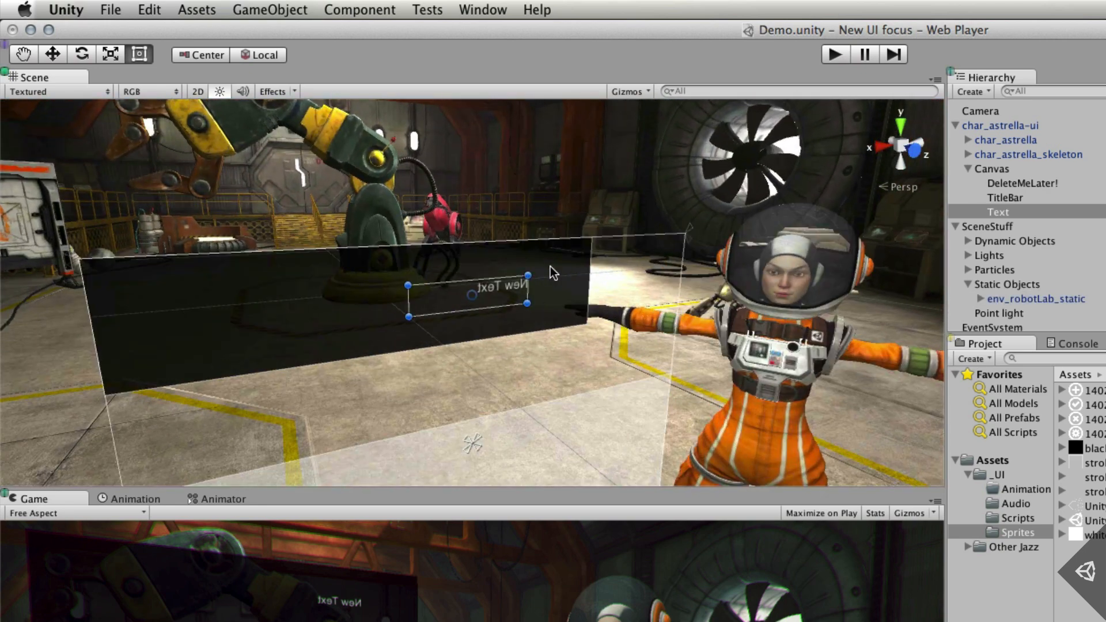
{"action": "scroll", "coordinate": [551, 266], "scroll_direction": "down", "scroll_amount": 4}
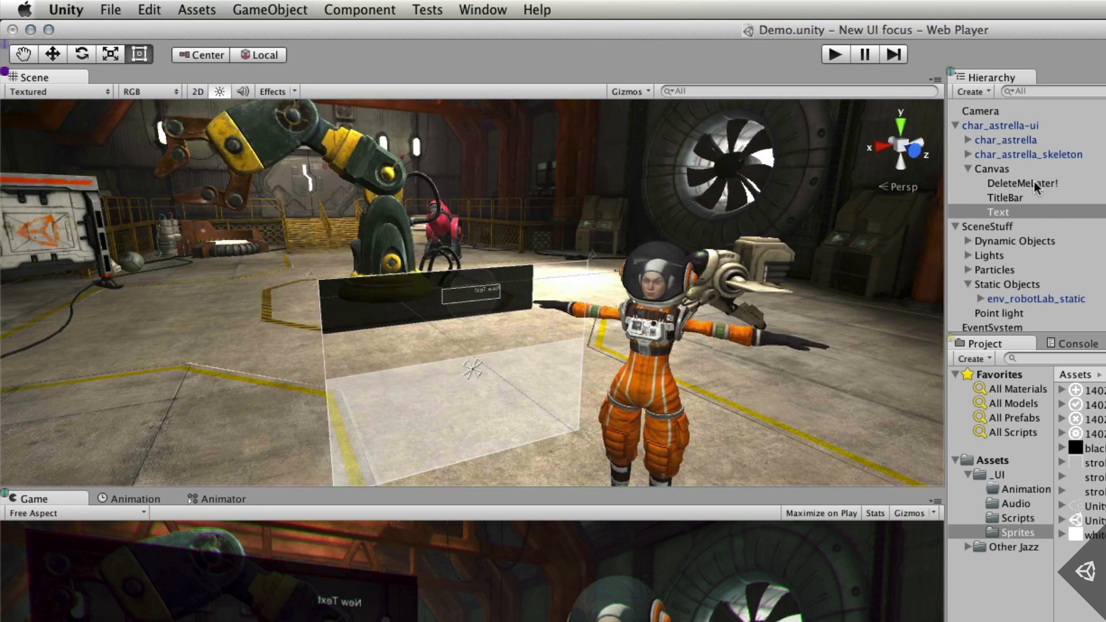
{"action": "left_click", "coordinate": [1022, 168]}
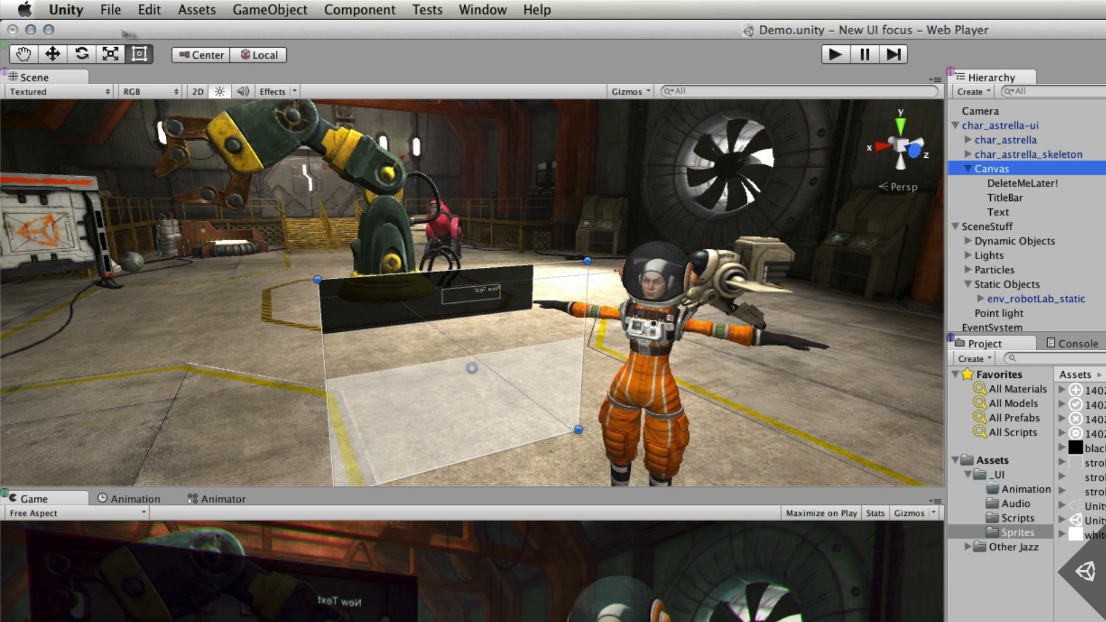
{"action": "left_click", "coordinate": [82, 54]}
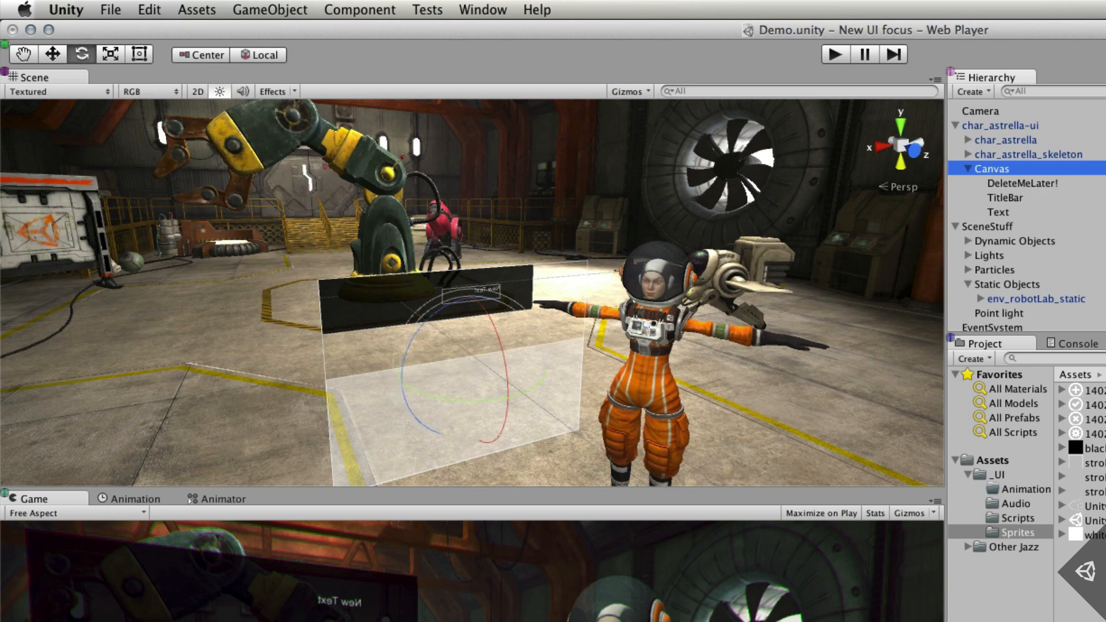
{"action": "left_click_drag", "start_coordinate": [444, 398], "coordinate": [880, 345]}
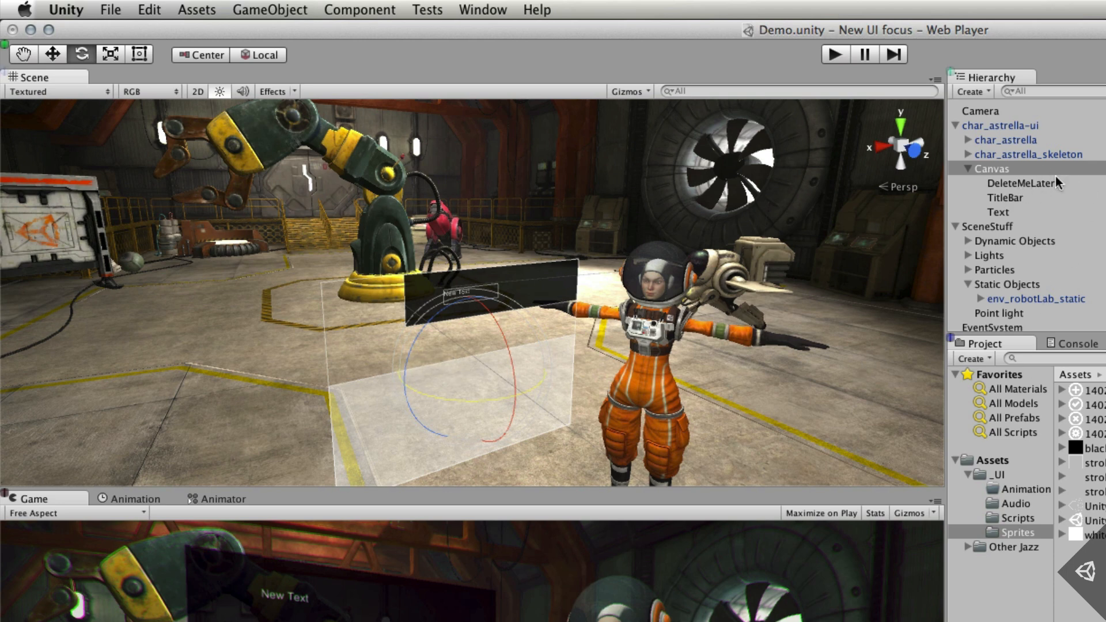
- Move the TitleBar across to the canvas edge farthest from the astronaut, leaving the gap on the astronaut's side
{"action": "left_click", "coordinate": [1033, 183]}
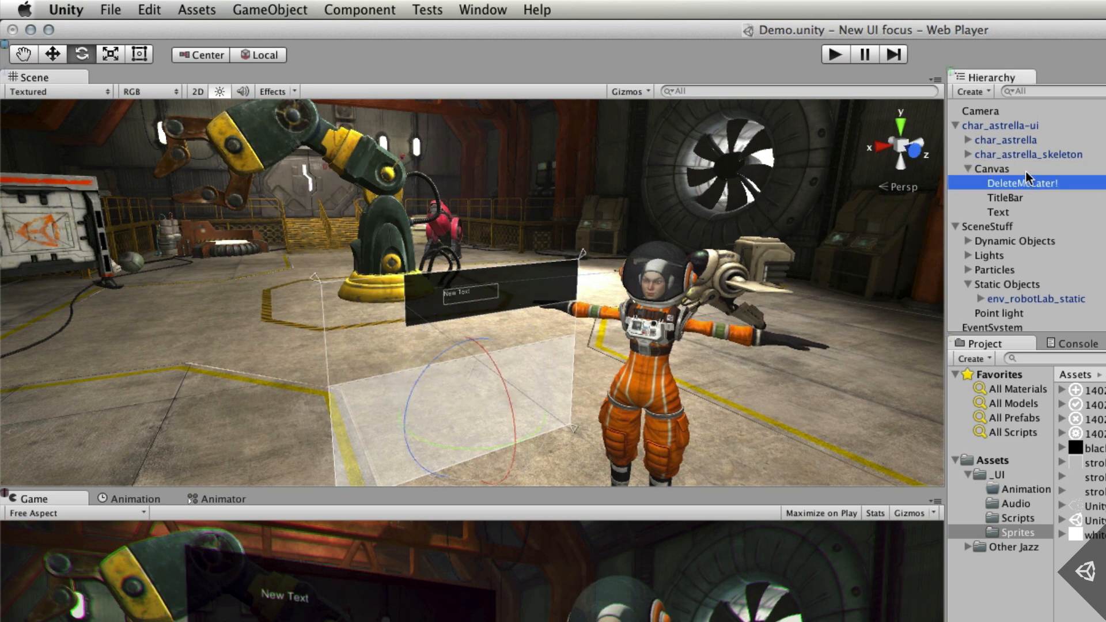
{"action": "left_click", "coordinate": [1026, 169]}
{"action": "left_click", "coordinate": [1031, 197]}
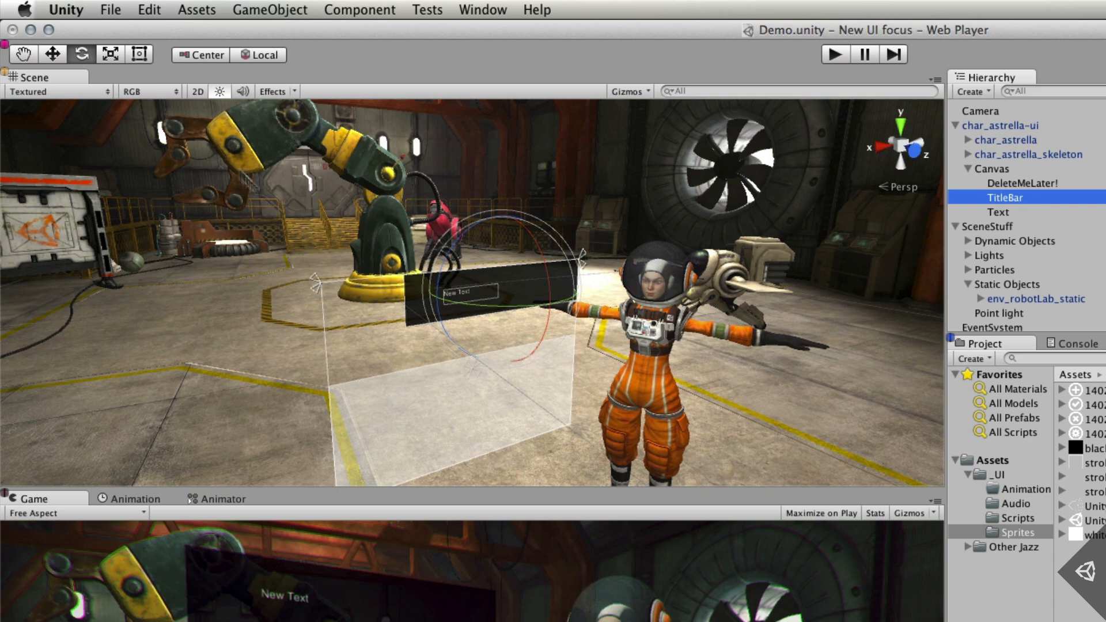
{"action": "left_click", "coordinate": [139, 53]}
{"action": "left_click_drag", "start_coordinate": [437, 293], "coordinate": [337, 292]}
- Make the Text object a child of TitleBar
{"action": "left_click", "coordinate": [482, 298]}
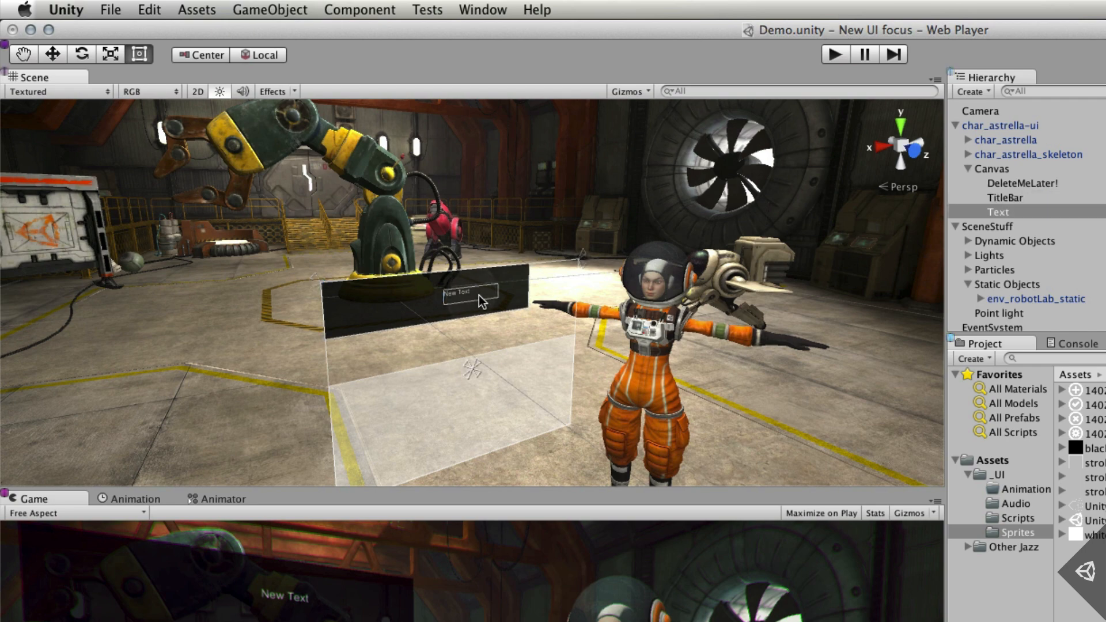
{"action": "left_click", "coordinate": [1028, 198]}
{"action": "left_click", "coordinate": [1003, 212]}
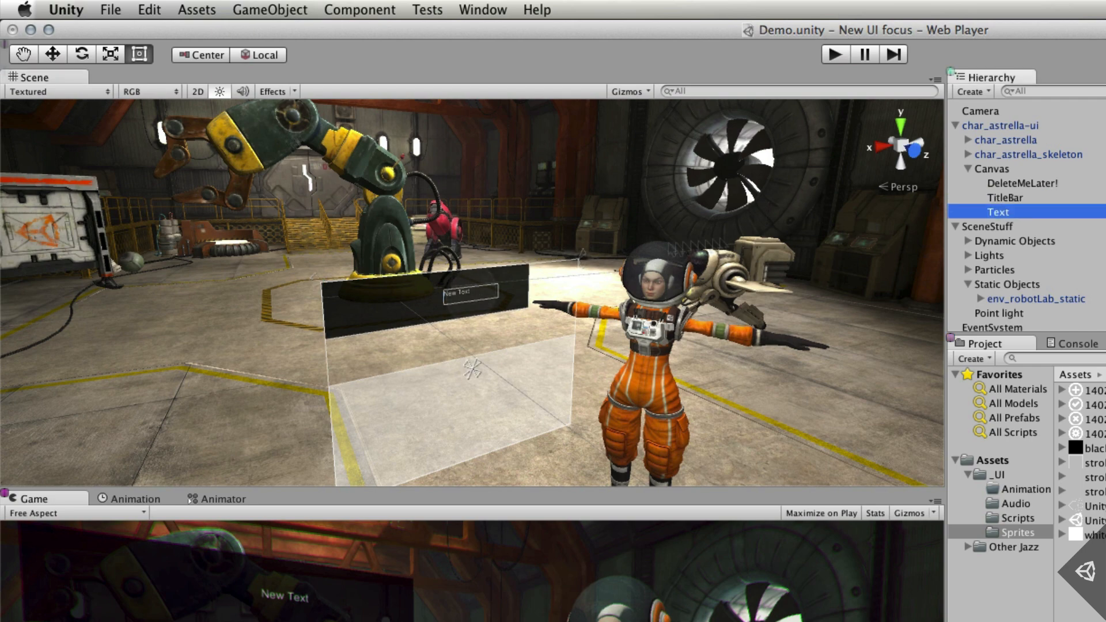
{"action": "key", "text": "f"}
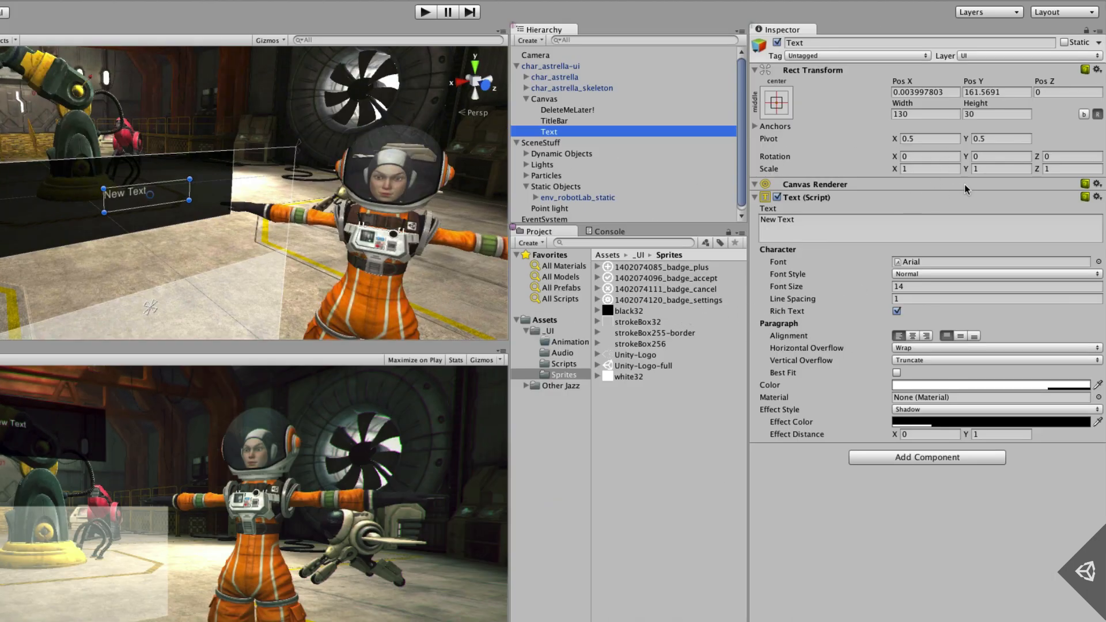
{"action": "left_click_drag", "start_coordinate": [545, 133], "coordinate": [554, 122]}
- Anchor the text to stretch in both directions across TitleBar, setting its position as well
{"action": "left_click", "coordinate": [777, 103]}
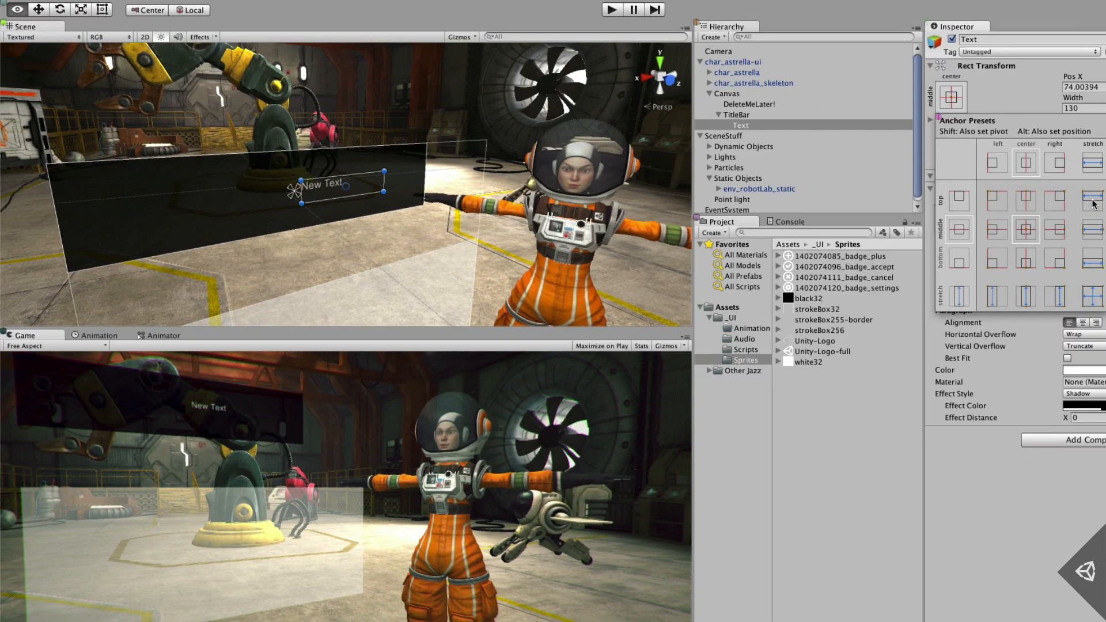
{"action": "left_click", "coordinate": [1093, 300], "text": "alt"}
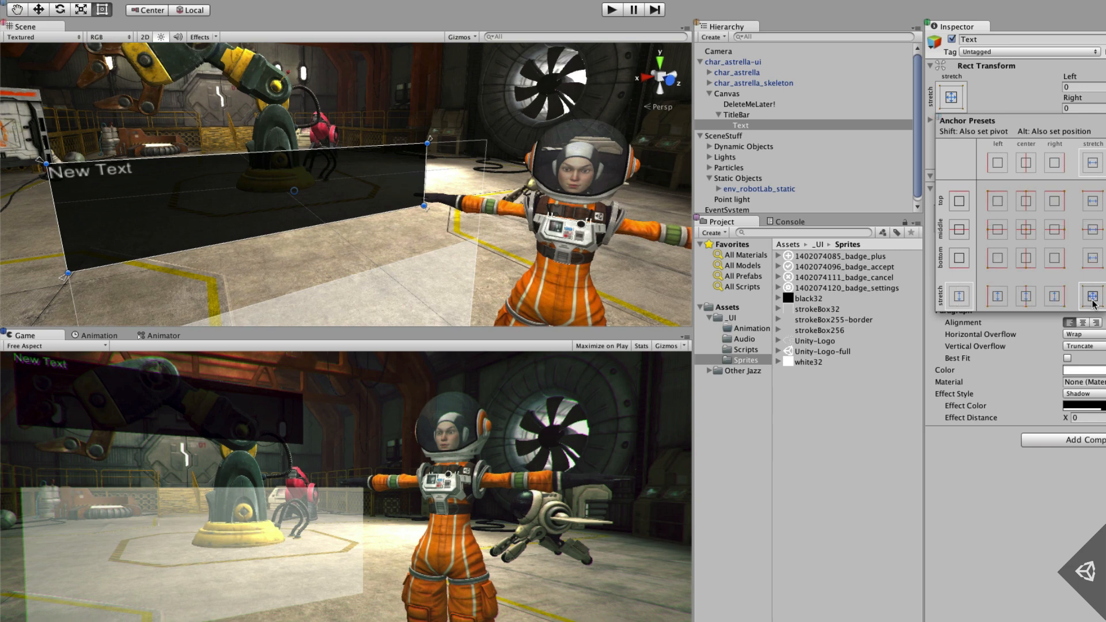
{"action": "left_click", "coordinate": [987, 104]}
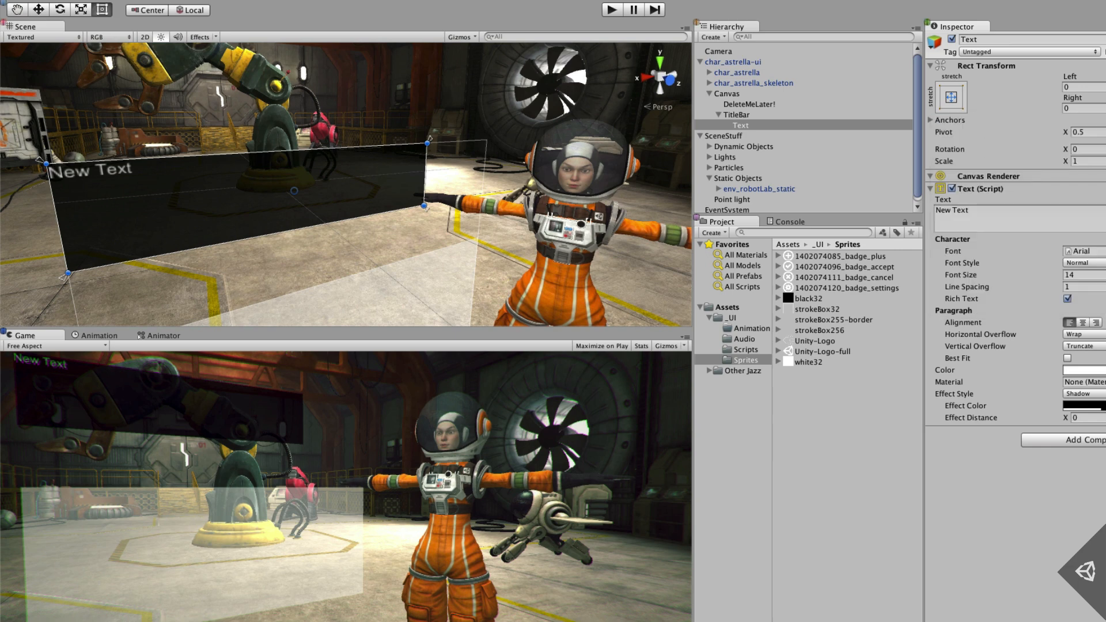
- Set the title text's font size to 50 and its content to "Astrella"
{"action": "left_click", "coordinate": [1095, 276]}
{"action": "type", "text": "50"}
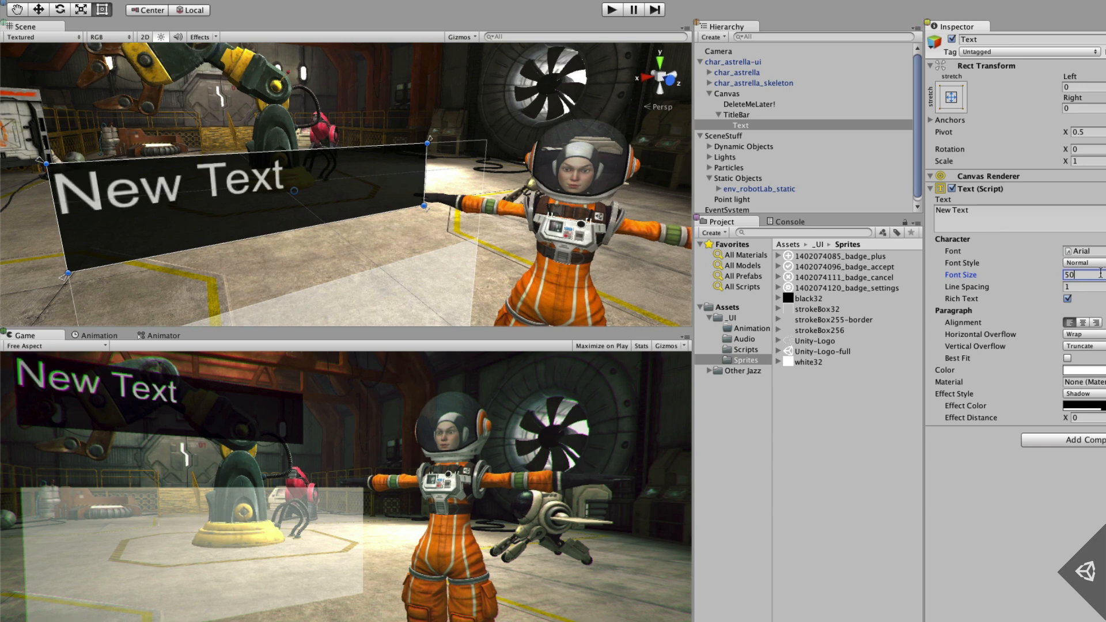
{"action": "left_click", "coordinate": [1014, 212]}
{"action": "type", "text": "Astrella"}
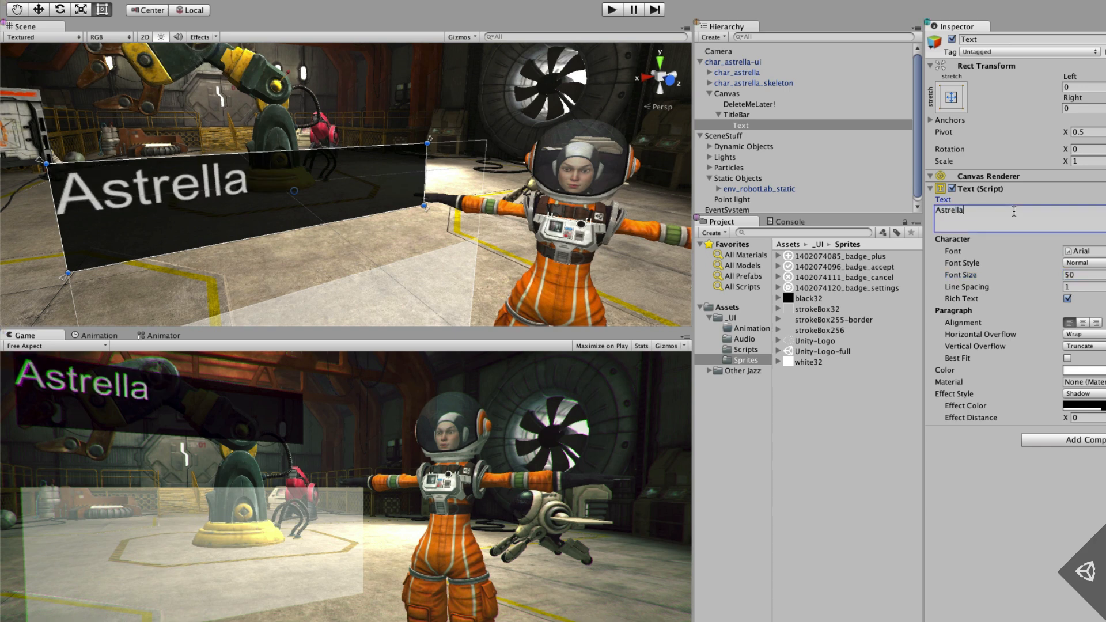
- Try several Roboto fonts on the title text and settle on Roboto-Light
{"action": "left_click", "coordinate": [1103, 251]}
{"action": "left_click_drag", "start_coordinate": [144, 1], "coordinate": [489, 247]}
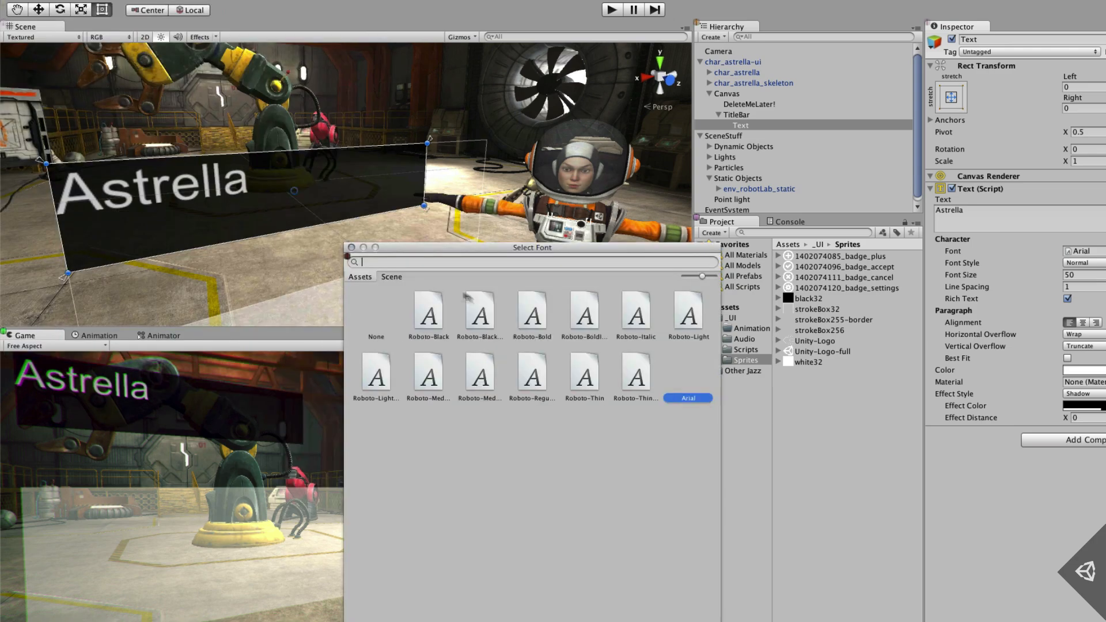
{"action": "left_click", "coordinate": [438, 314]}
{"action": "left_click", "coordinate": [541, 320]}
{"action": "left_click", "coordinate": [696, 317]}
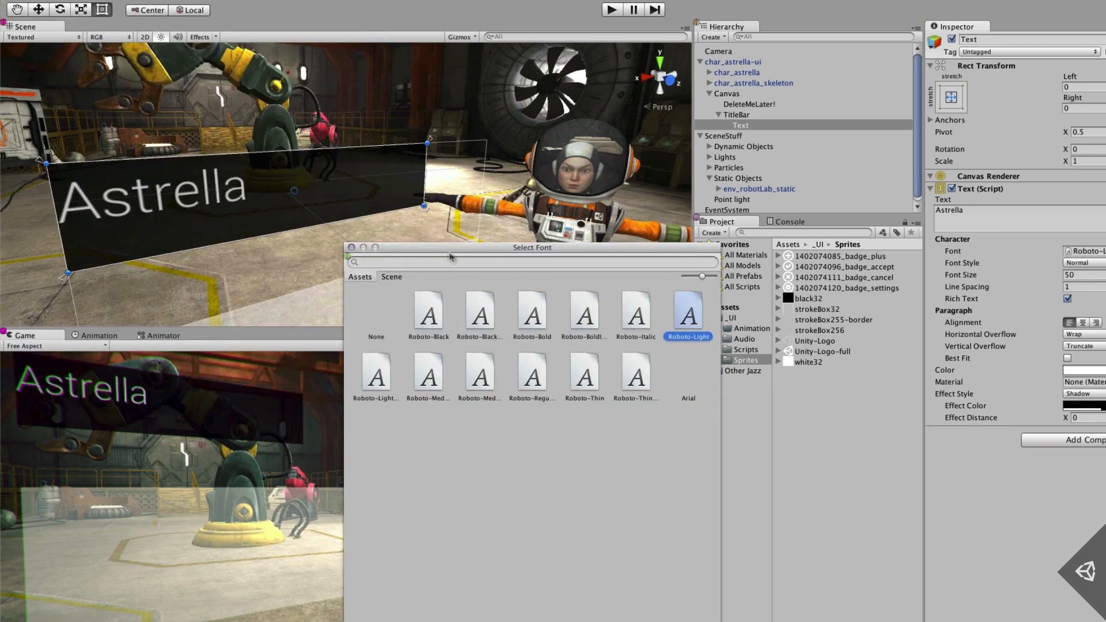
{"action": "left_click", "coordinate": [351, 248]}
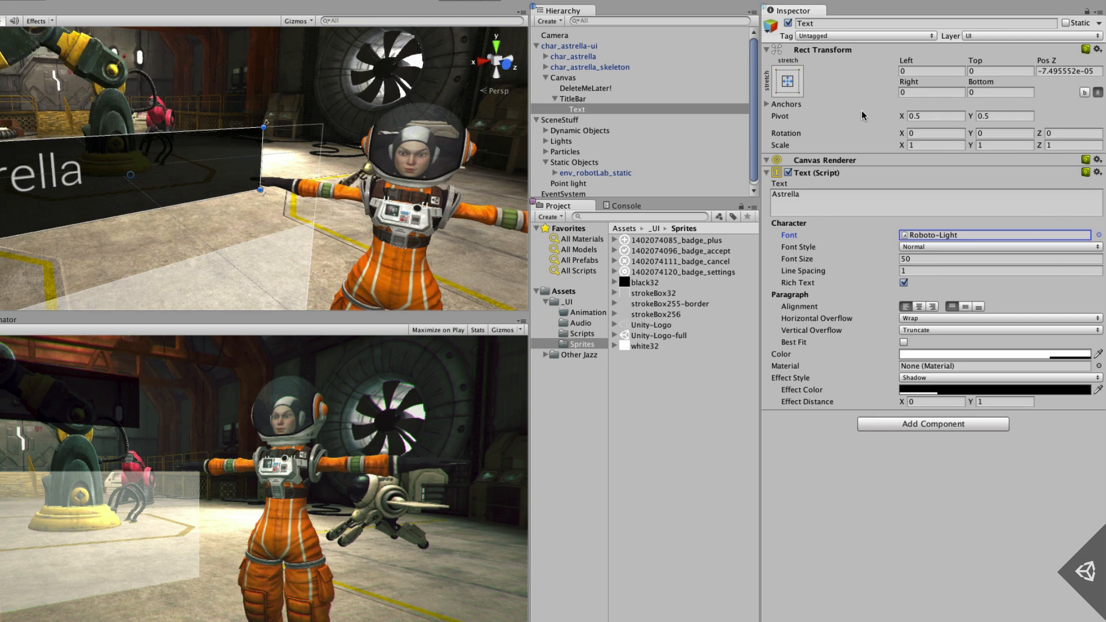
- Inset the title text within TitleBar by setting its Left, Top, Right and Bottom offsets to 20 each
{"action": "left_click", "coordinate": [906, 68]}
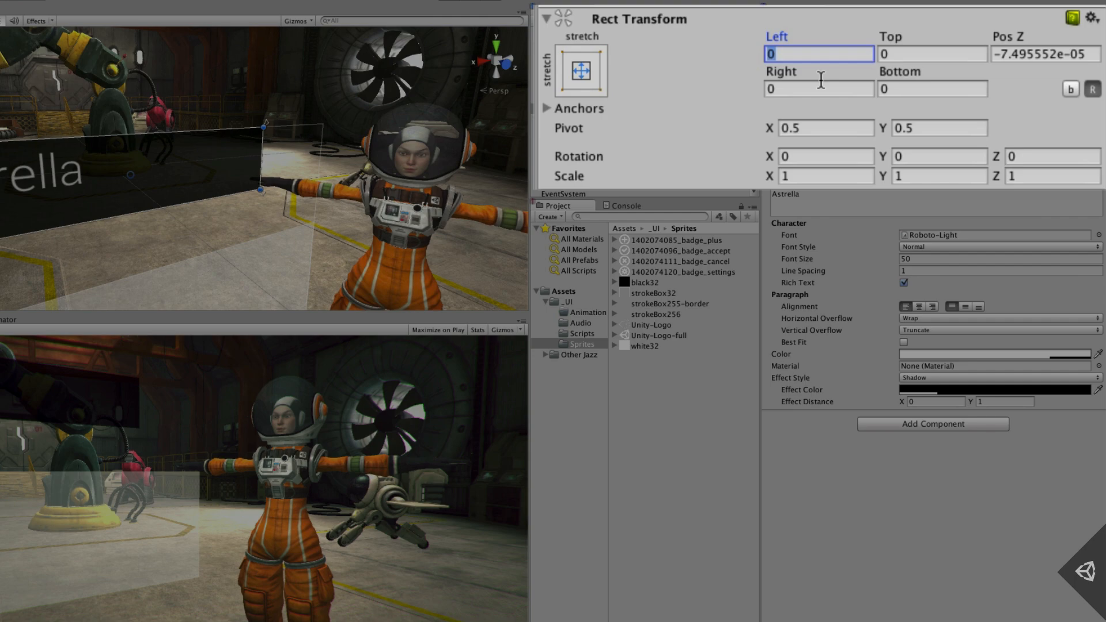
{"action": "type", "text": "20"}
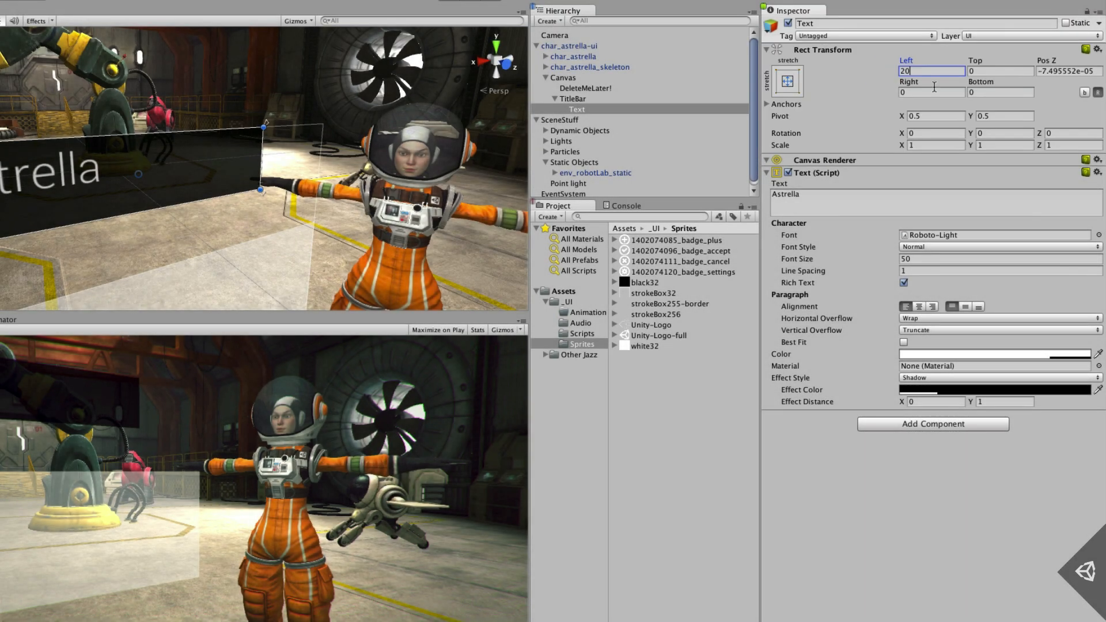
{"action": "key", "text": "Tab"}
{"action": "type", "text": "20"}
{"action": "key", "text": "Tab"}
{"action": "key", "text": "Tab"}
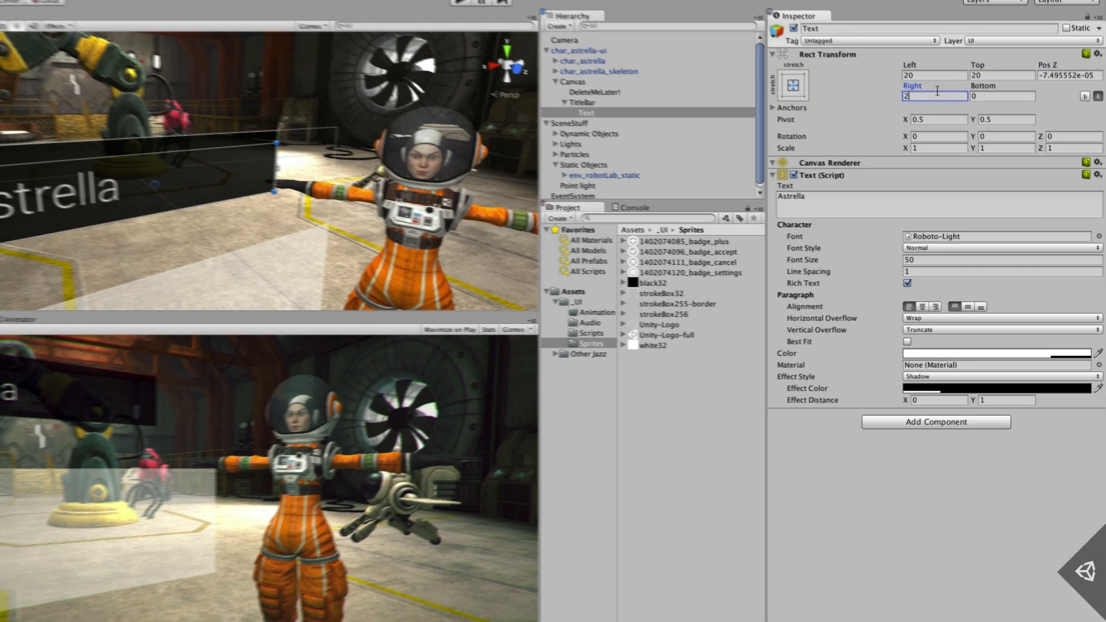
{"action": "type", "text": "20"}
{"action": "key", "text": "Tab"}
{"action": "type", "text": "20"}
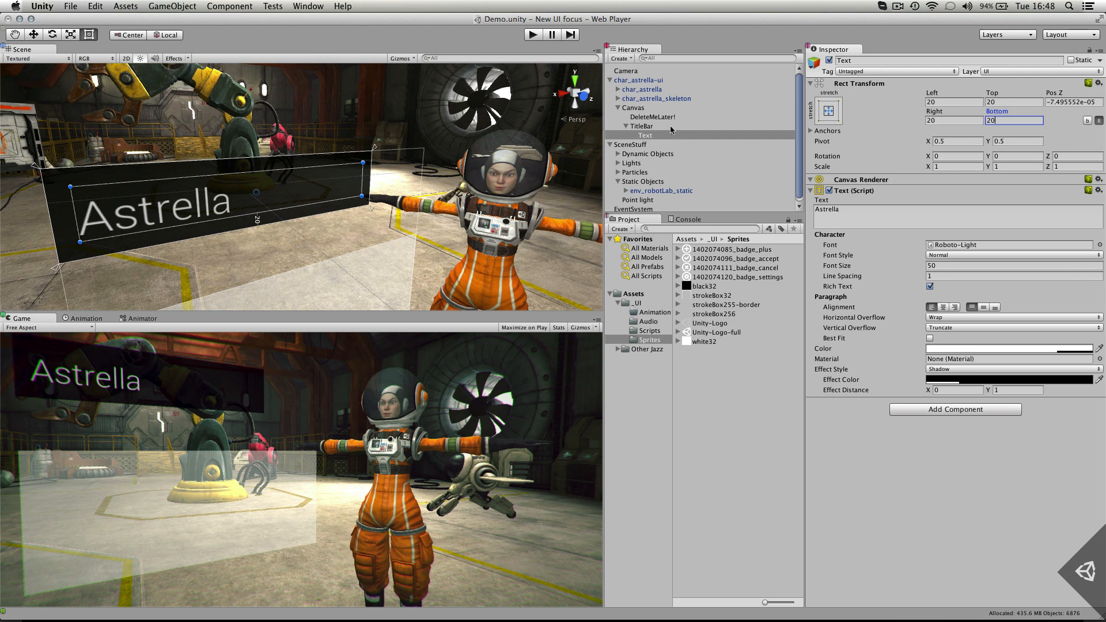
- Collapse TitleBar in the hierarchy and rename the DeleteMeLater! background Dialogue
{"action": "left_click", "coordinate": [627, 126]}
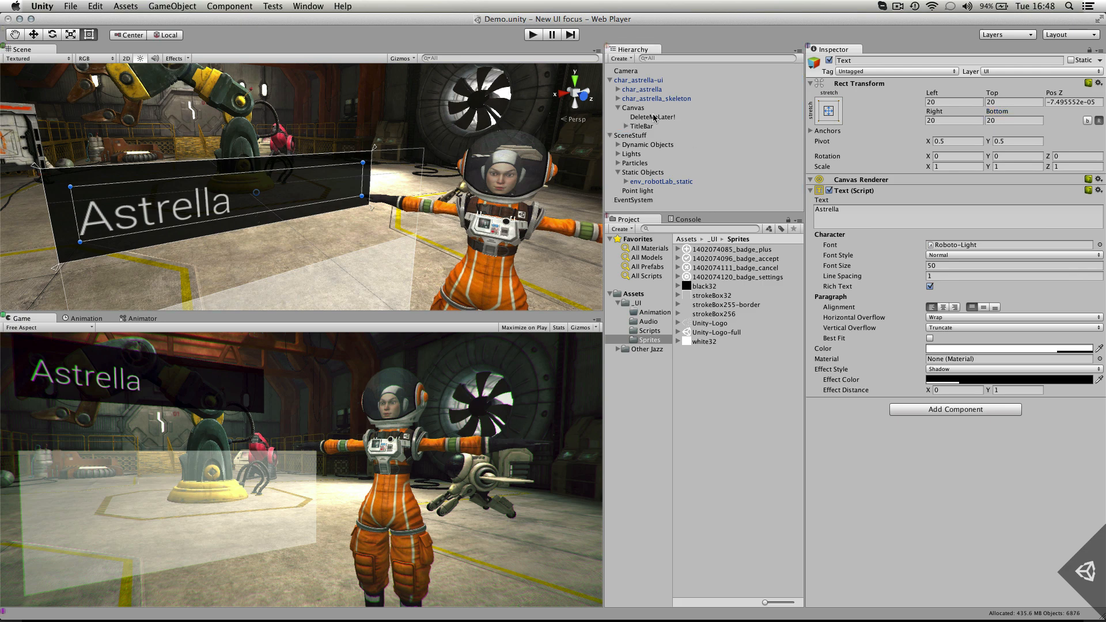
{"action": "left_click", "coordinate": [655, 117]}
{"action": "left_click", "coordinate": [654, 117]}
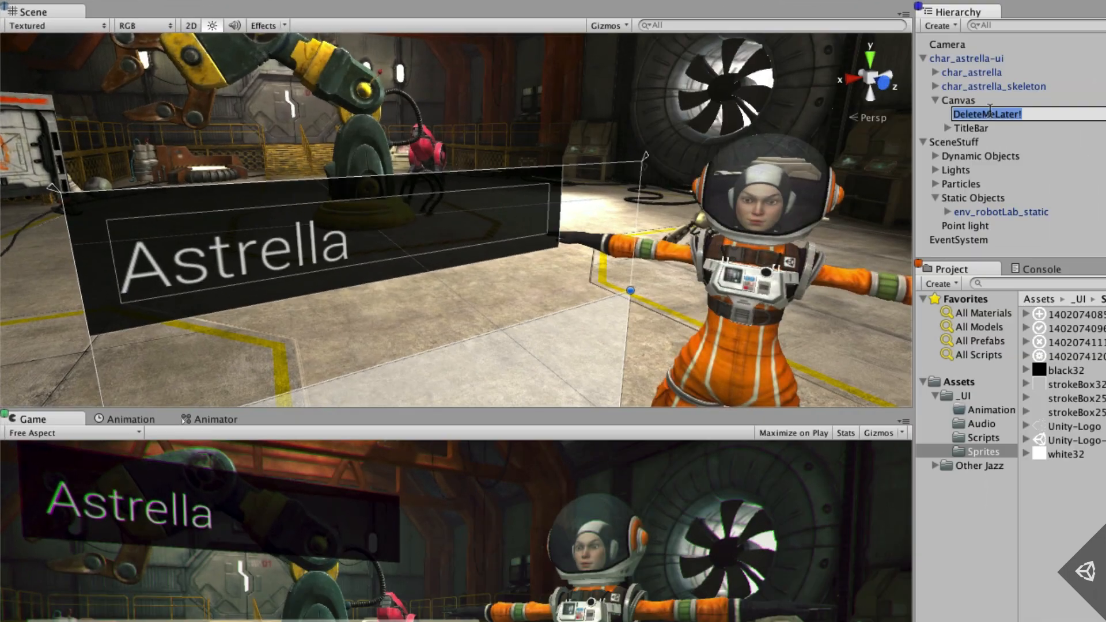
{"action": "key", "text": "BackSpace"}
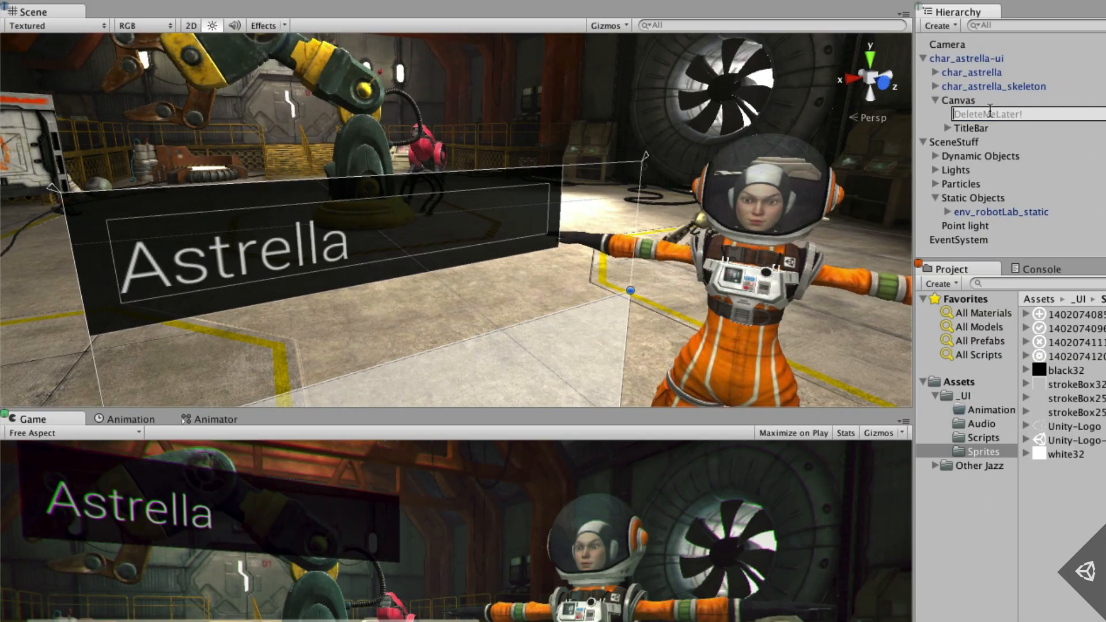
{"action": "type", "text": "Dialogue"}
{"action": "key", "text": "Return"}
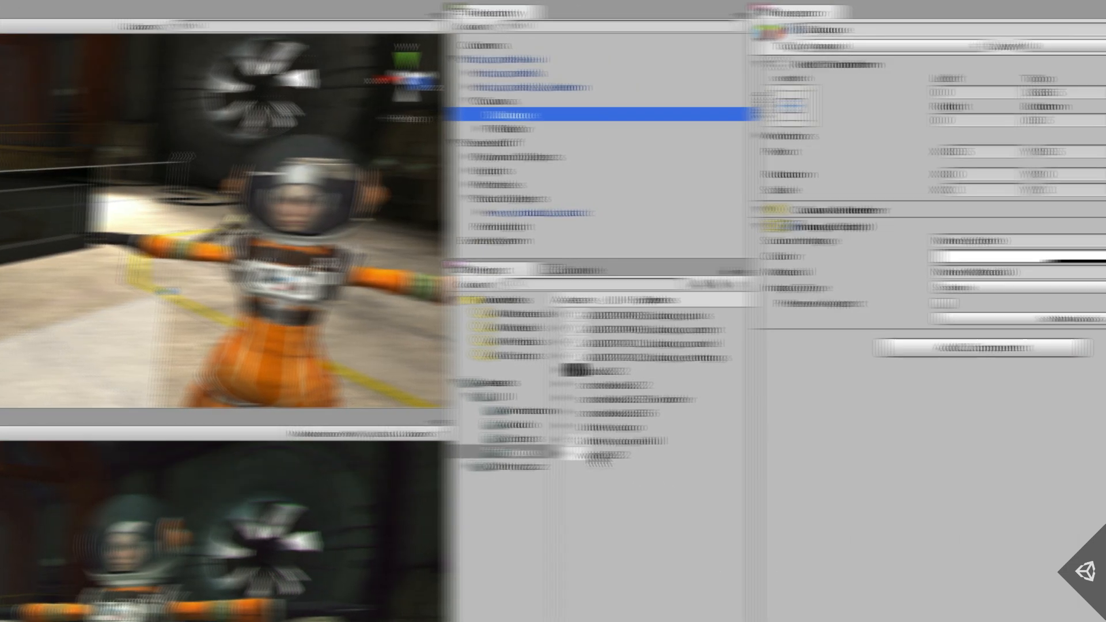
- Assign the white32 sprite as Dialogue's source image and set its colour alpha to 164
{"action": "left_click_drag", "start_coordinate": [1050, 455], "coordinate": [928, 242]}
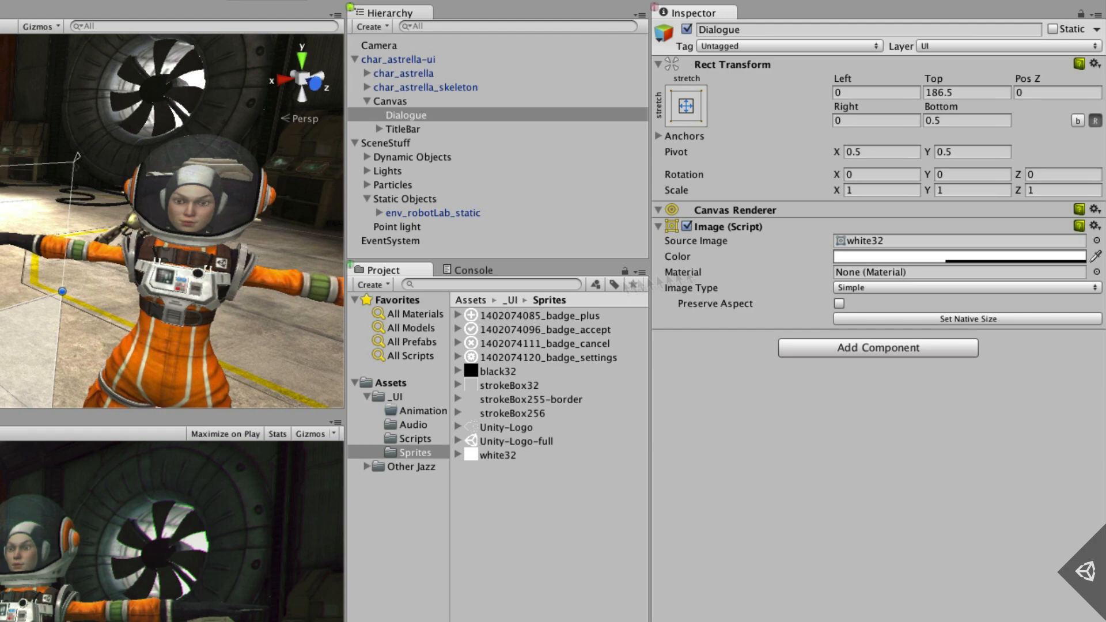
{"action": "left_click", "coordinate": [927, 257]}
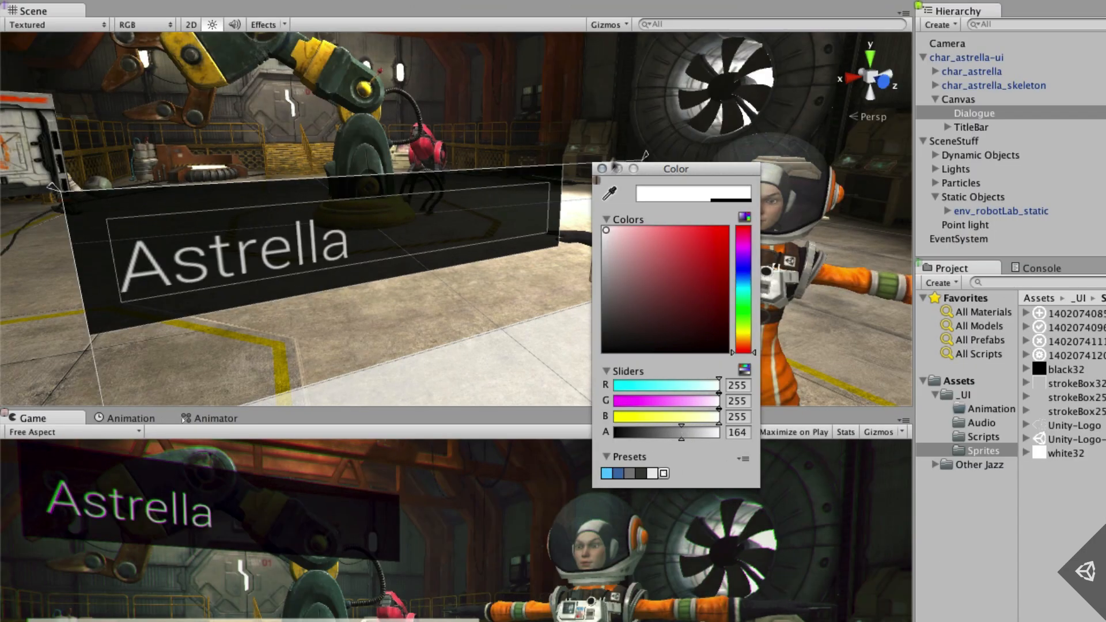
{"action": "left_click", "coordinate": [33, 171]}
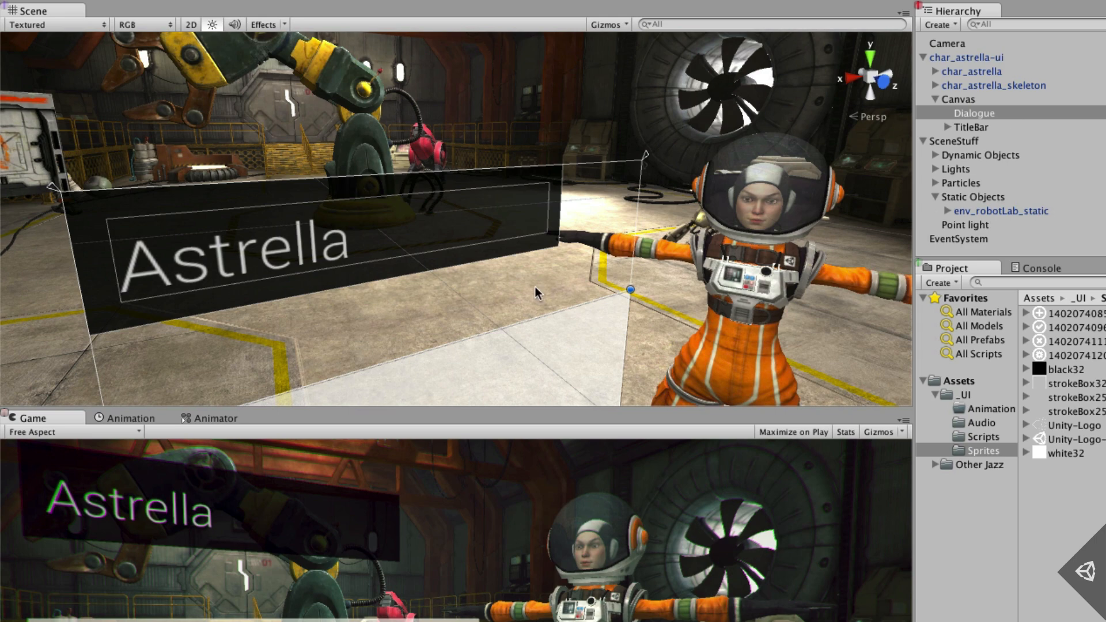
- Extend Dialogue's upper edge to just below TitleBar, giving a Top offset of about 106.7
{"action": "left_click_drag", "start_coordinate": [532, 316], "coordinate": [531, 240]}
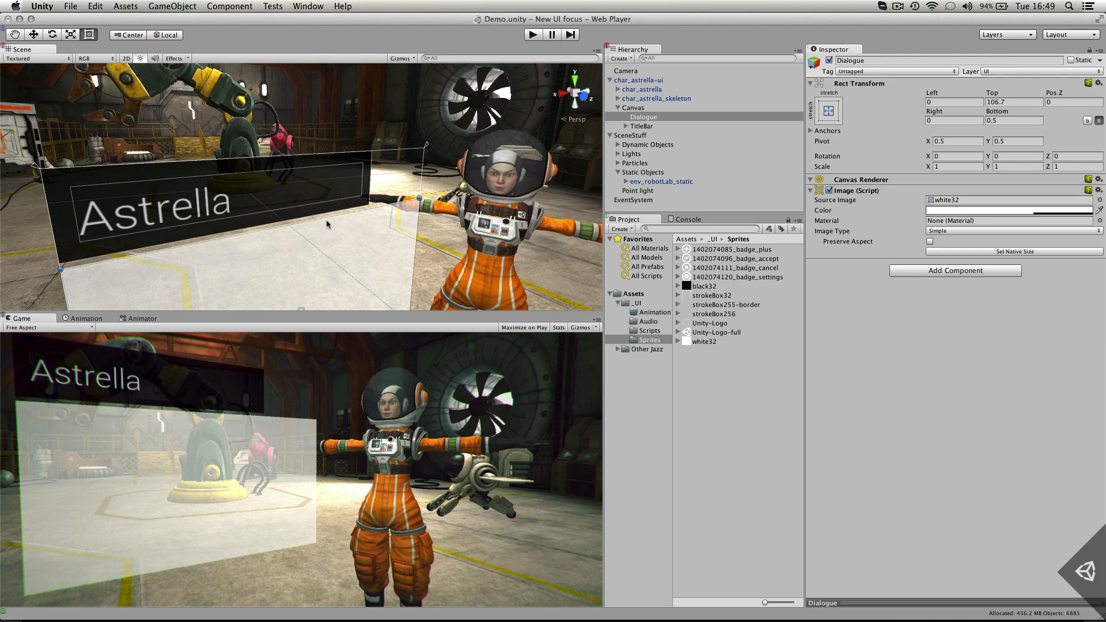
{"action": "scroll", "coordinate": [347, 244], "scroll_direction": "down", "scroll_amount": 4}
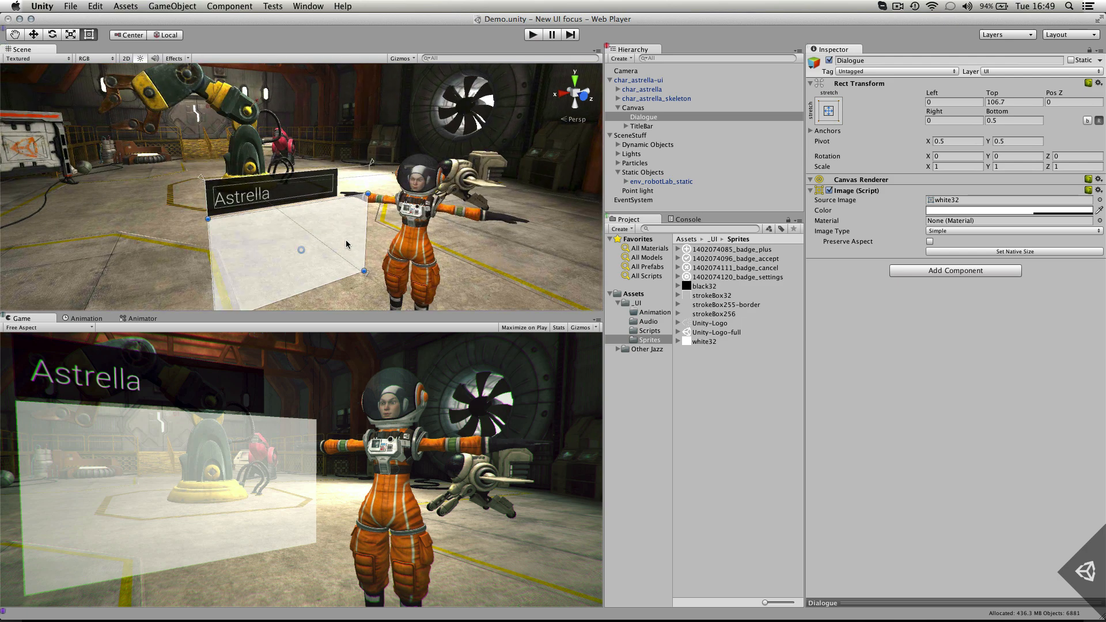
{"action": "key", "text": "f"}
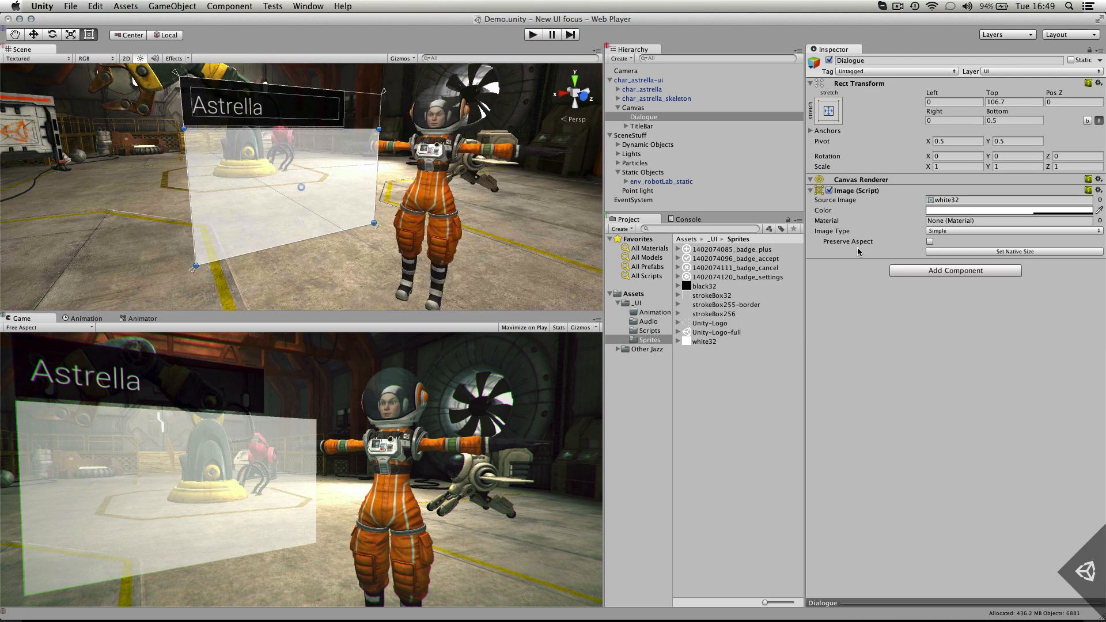
- Add a UI Text element as a child of Dialogue and stretch it in both directions to fill the panel
{"action": "left_click", "coordinate": [644, 117]}
{"action": "left_click", "coordinate": [173, 6]}
{"action": "mouse_move", "coordinate": [222, 55]}
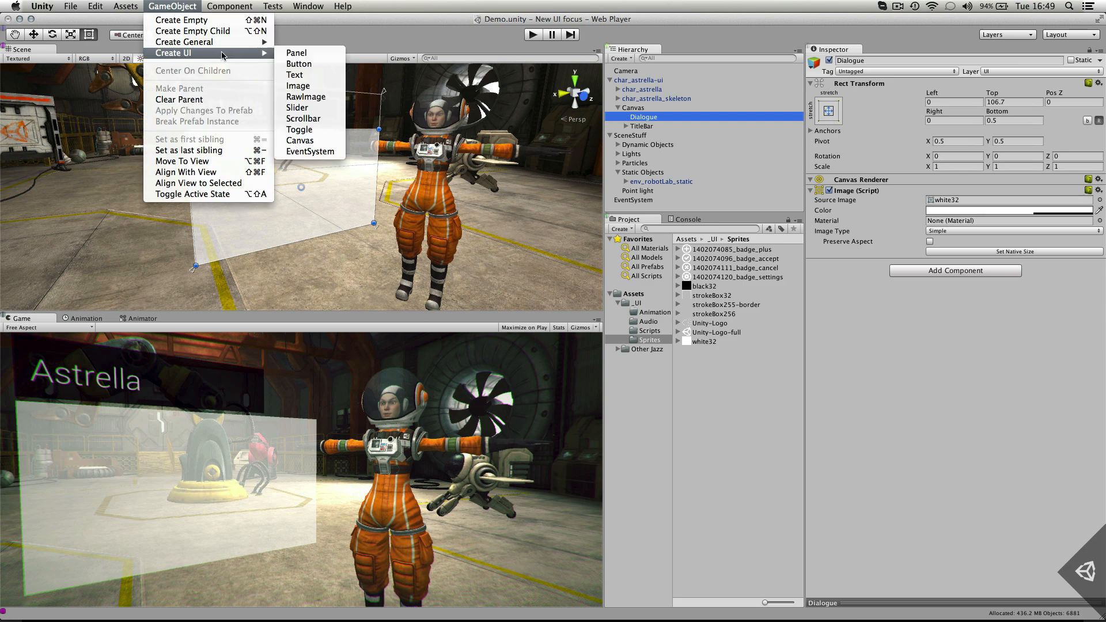
{"action": "left_click", "coordinate": [295, 75]}
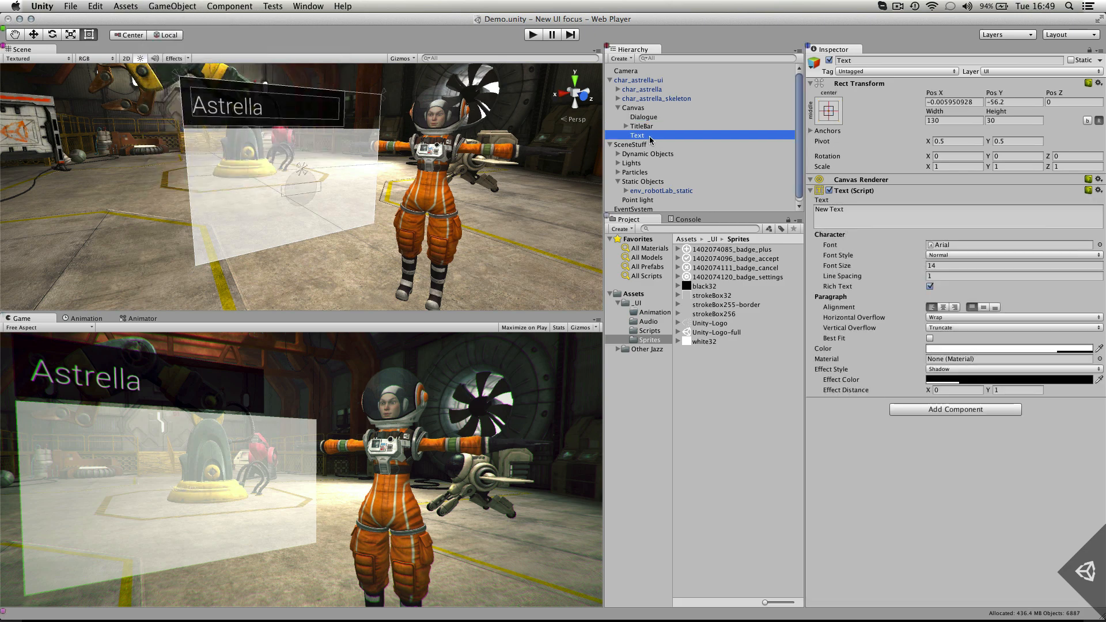
{"action": "left_click_drag", "start_coordinate": [634, 137], "coordinate": [643, 118]}
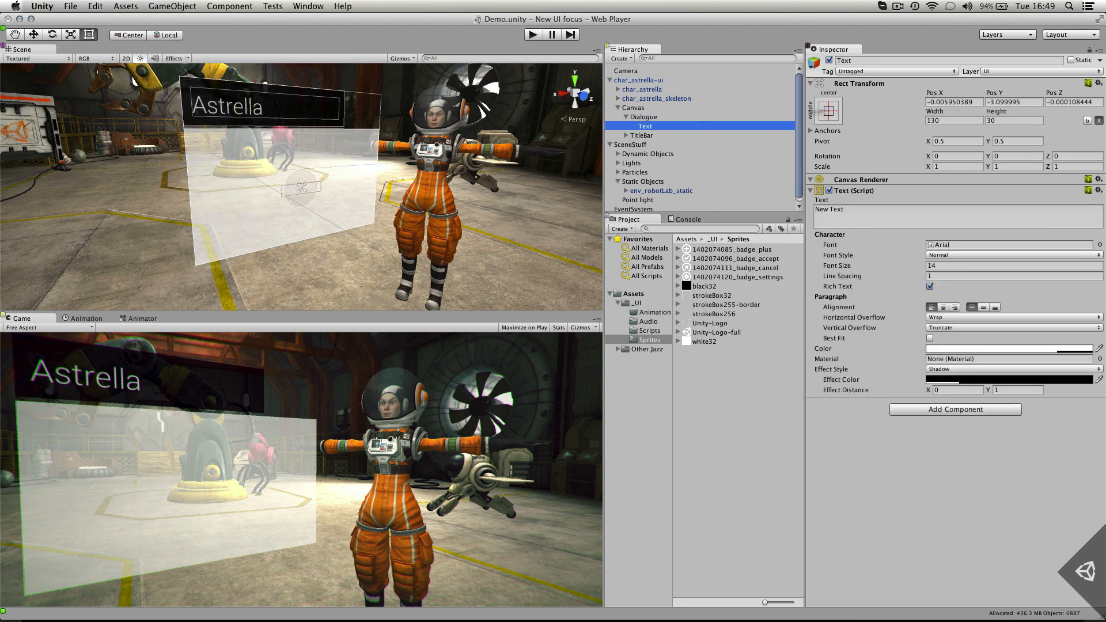
{"action": "left_click", "coordinate": [829, 111]}
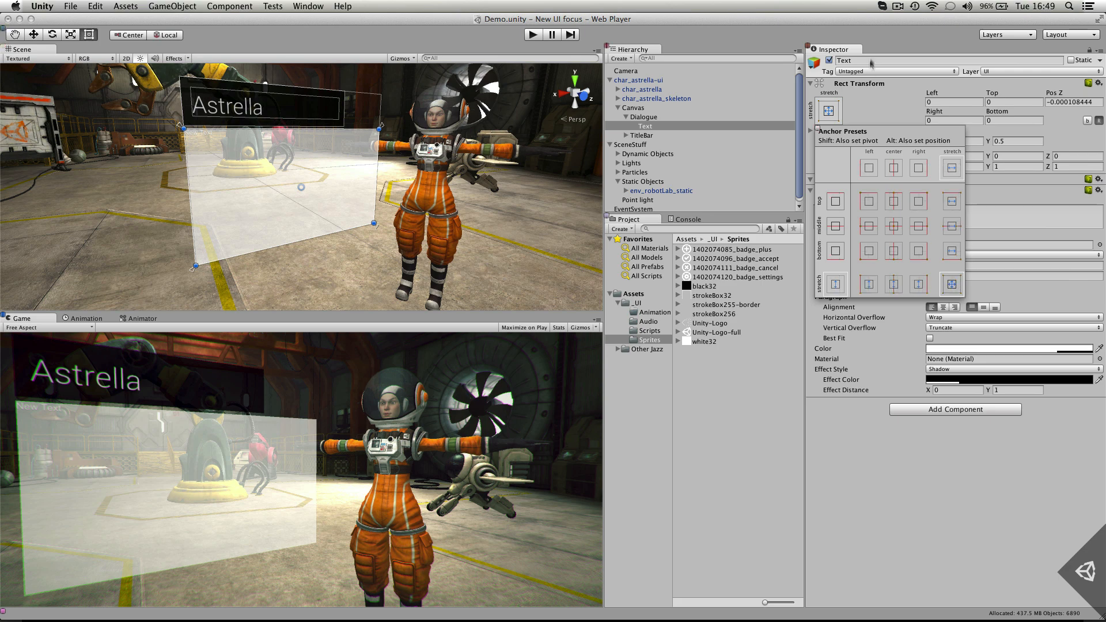
{"action": "left_click", "coordinate": [954, 285], "text": "alt"}
- Set the dialogue text's colour to black and its effect style to None
{"action": "left_click", "coordinate": [951, 349]}
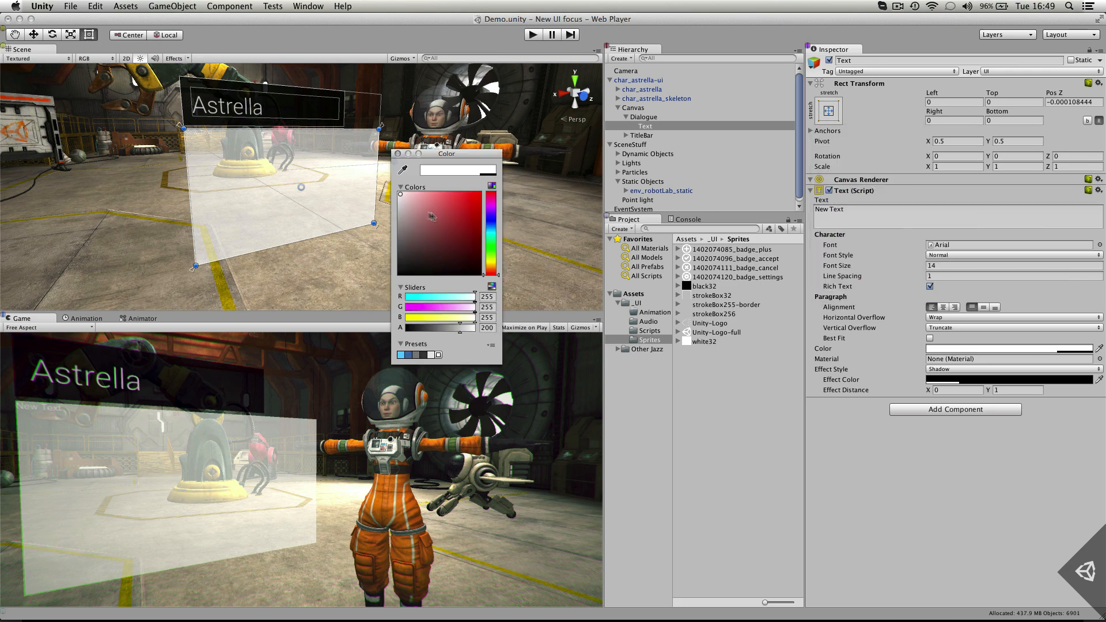
{"action": "left_click_drag", "start_coordinate": [409, 221], "coordinate": [388, 284]}
{"action": "left_click", "coordinate": [398, 154]}
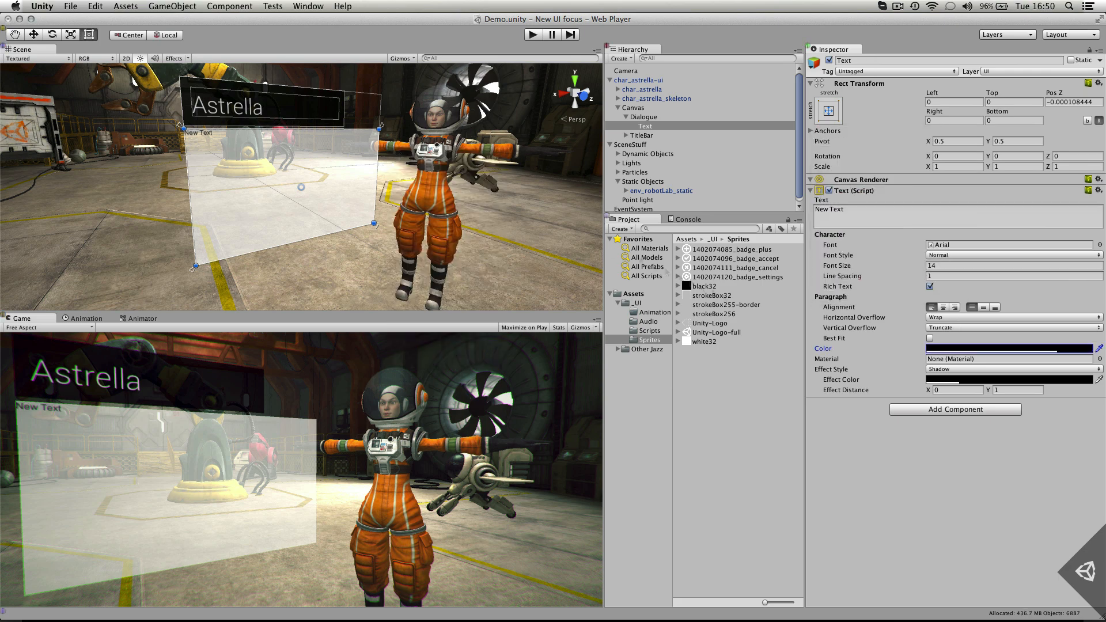
{"action": "left_click", "coordinate": [978, 374]}
{"action": "left_click", "coordinate": [961, 363]}
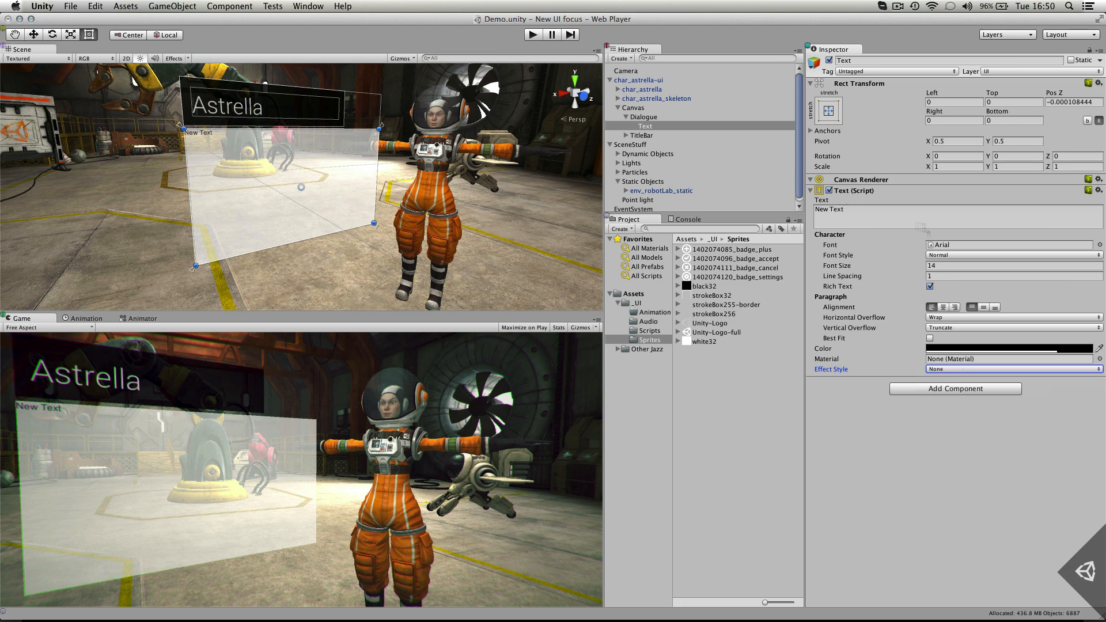
- Change the dialogue text's font to Roboto-LightItalic
{"action": "left_click", "coordinate": [691, 126]}
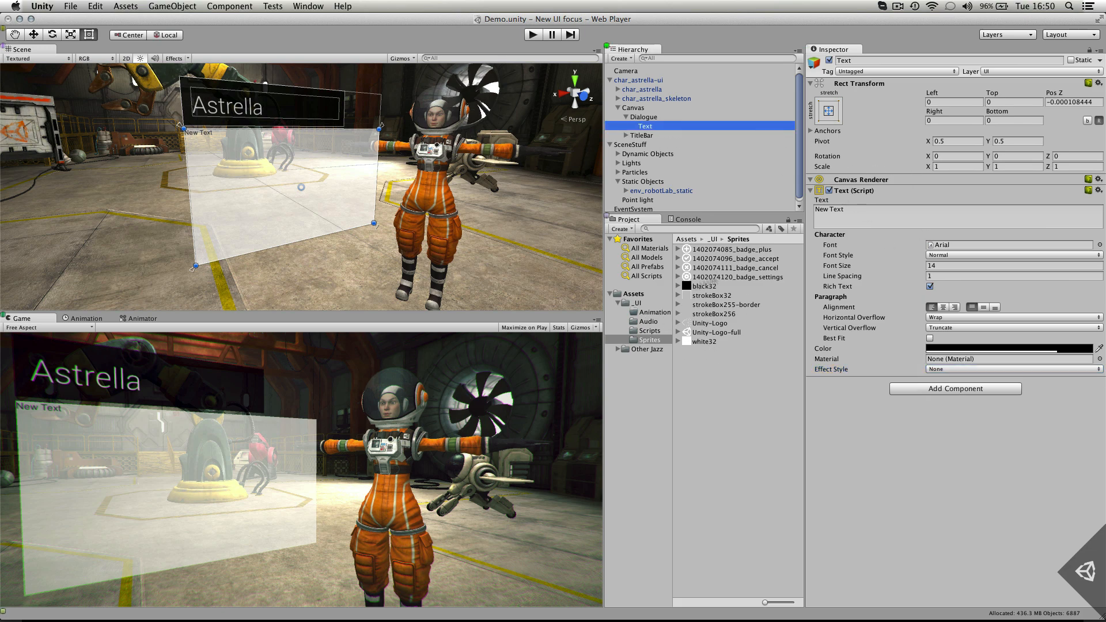
{"action": "left_click", "coordinate": [1100, 246]}
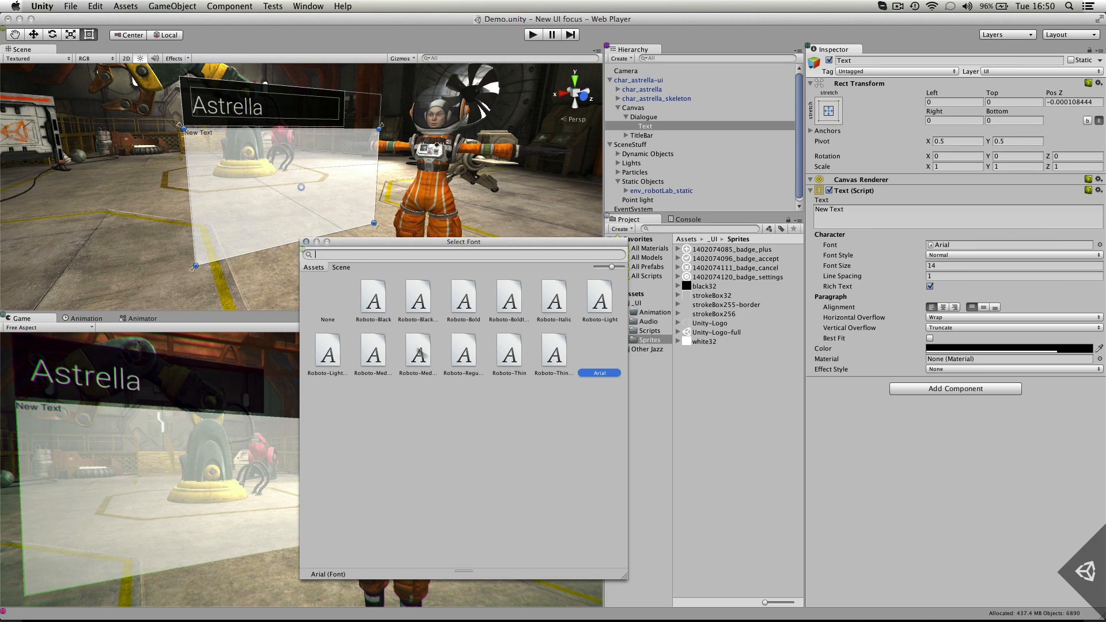
{"action": "left_click", "coordinate": [329, 356]}
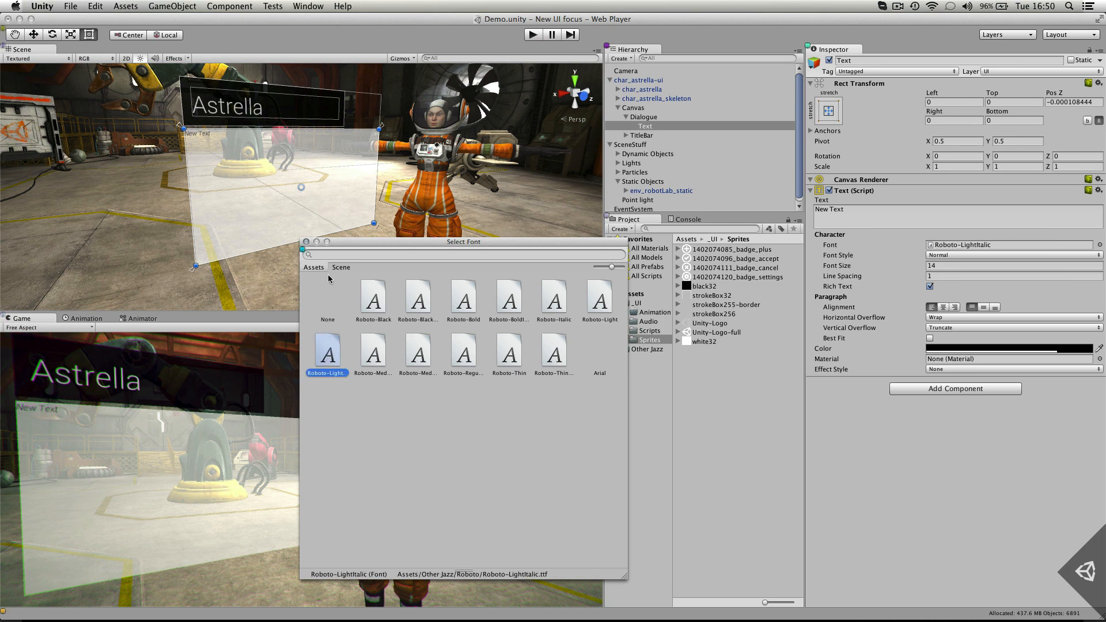
{"action": "left_click", "coordinate": [306, 242]}
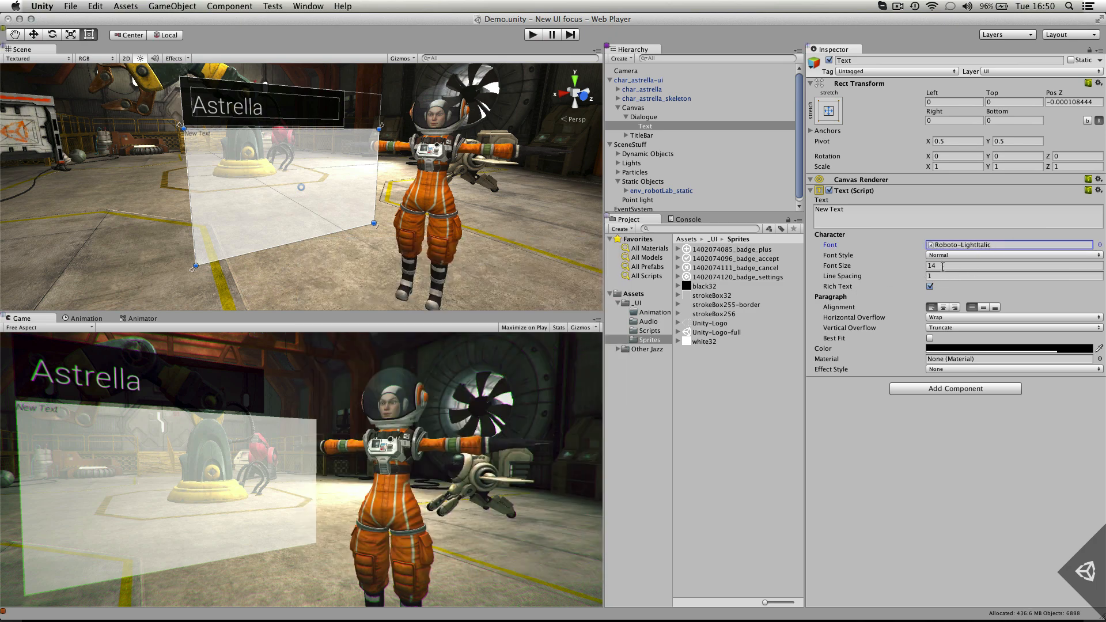
- Set the dialogue text's font size to 44 and its content to "Hello World"
{"action": "left_click_drag", "start_coordinate": [840, 268], "coordinate": [863, 267]}
{"action": "left_click", "coordinate": [879, 211]}
{"action": "type", "text": "Hello World"}
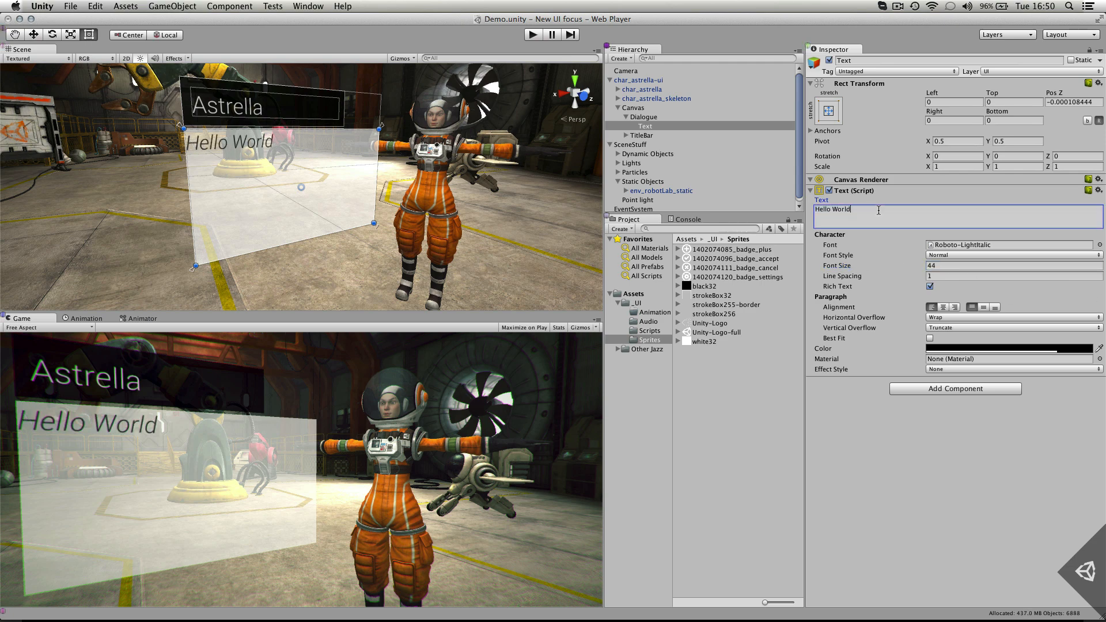
- Inset the dialogue text within its panel by setting its Left offset to 20 and Top offset to 10
{"action": "left_click", "coordinate": [950, 102]}
{"action": "type", "text": "20"}
{"action": "key", "text": "Return"}
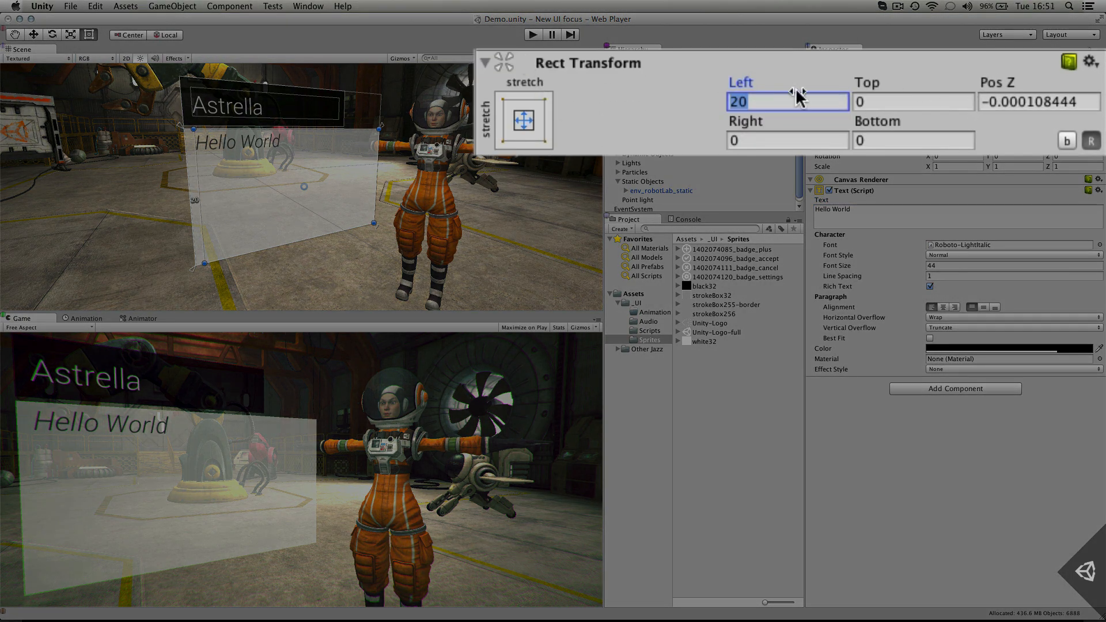
{"action": "left_click", "coordinate": [893, 102]}
{"action": "type", "text": "10"}
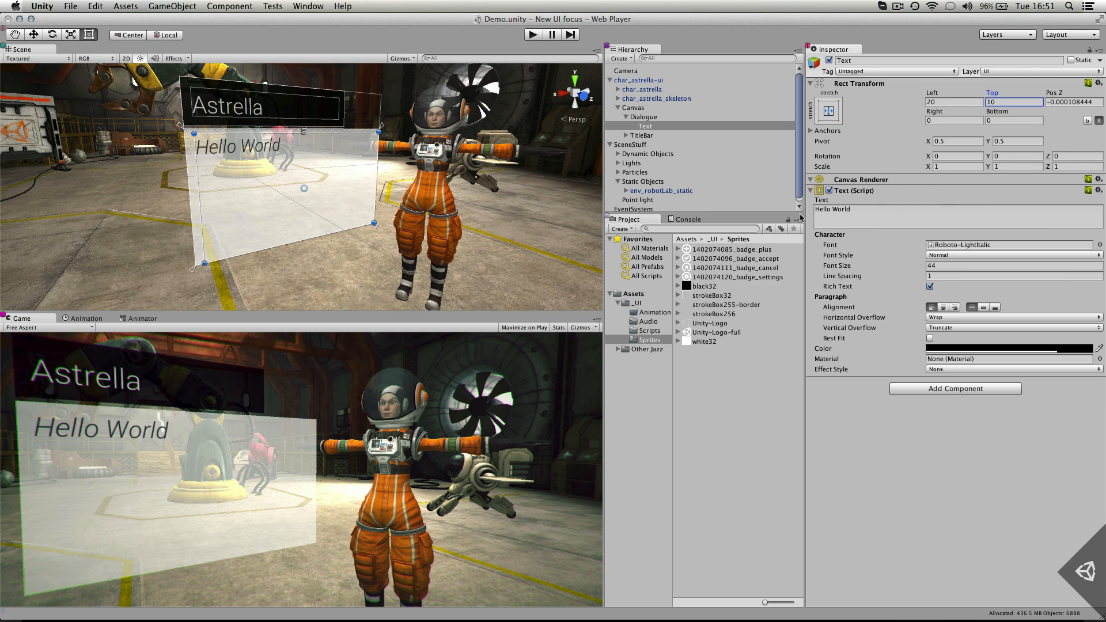
- Clear the dialogue text's content
{"action": "left_click", "coordinate": [872, 209]}
{"action": "left_click", "coordinate": [872, 210]}
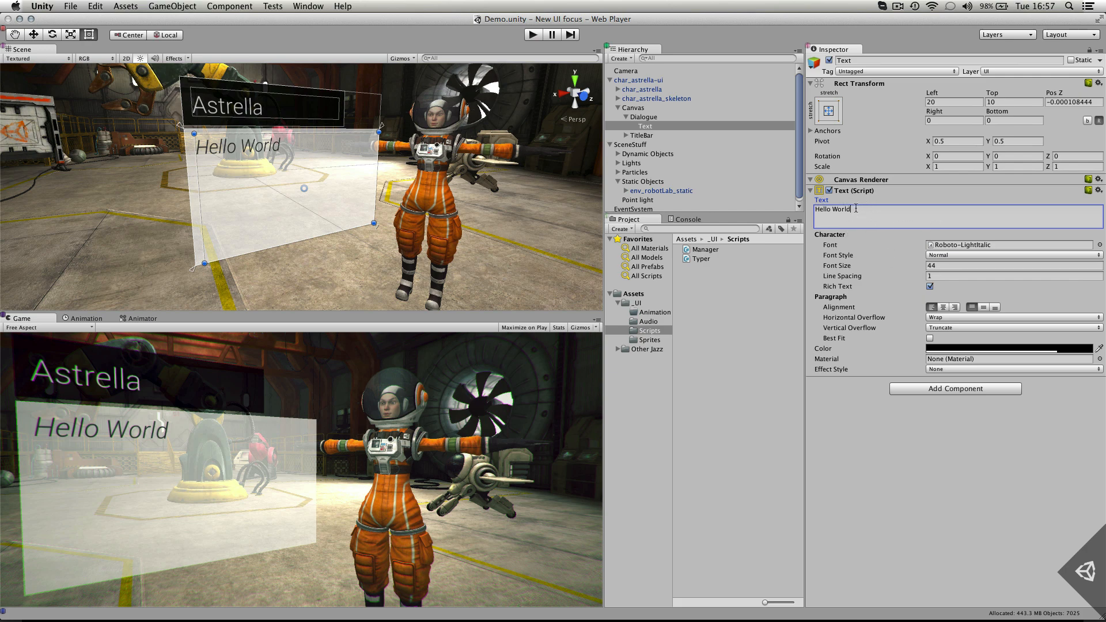
{"action": "left_click_drag", "start_coordinate": [858, 211], "coordinate": [781, 208]}
{"action": "key", "text": "BackSpace"}
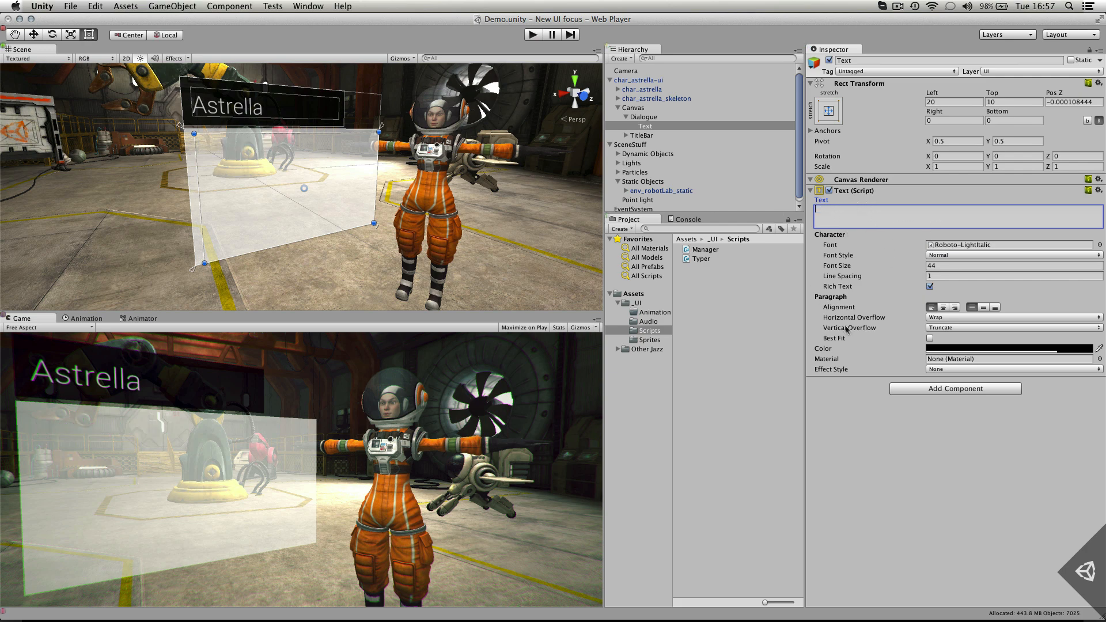
- Add the Typer script component to the dialogue text and assign the putt audio clip to its Putt property
{"action": "left_click", "coordinate": [941, 390]}
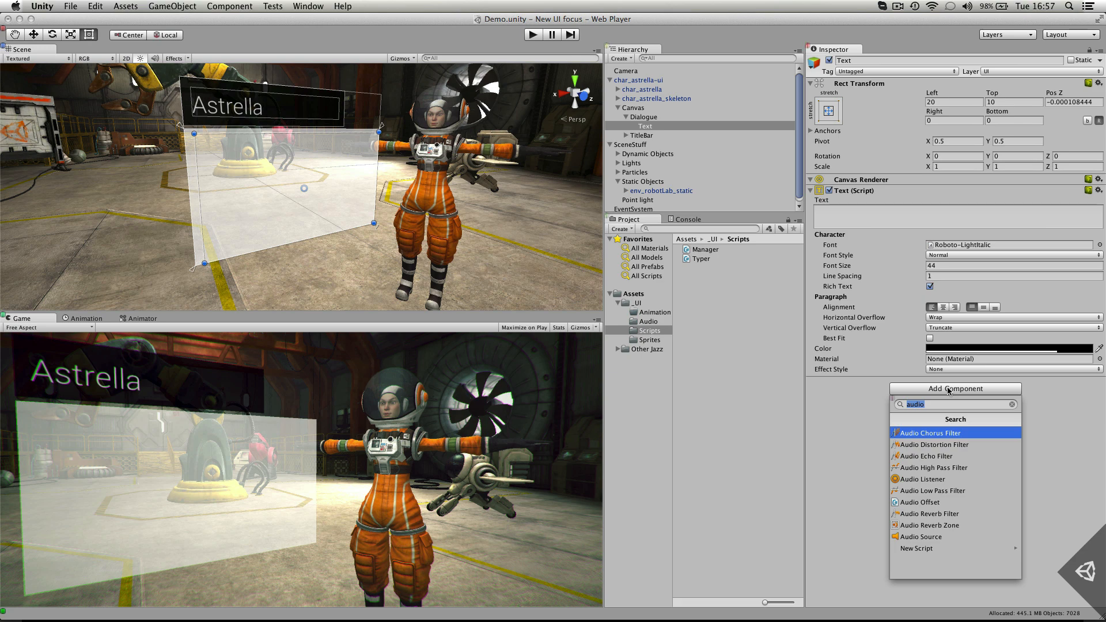
{"action": "type", "text": "typer"}
{"action": "key", "text": "Return"}
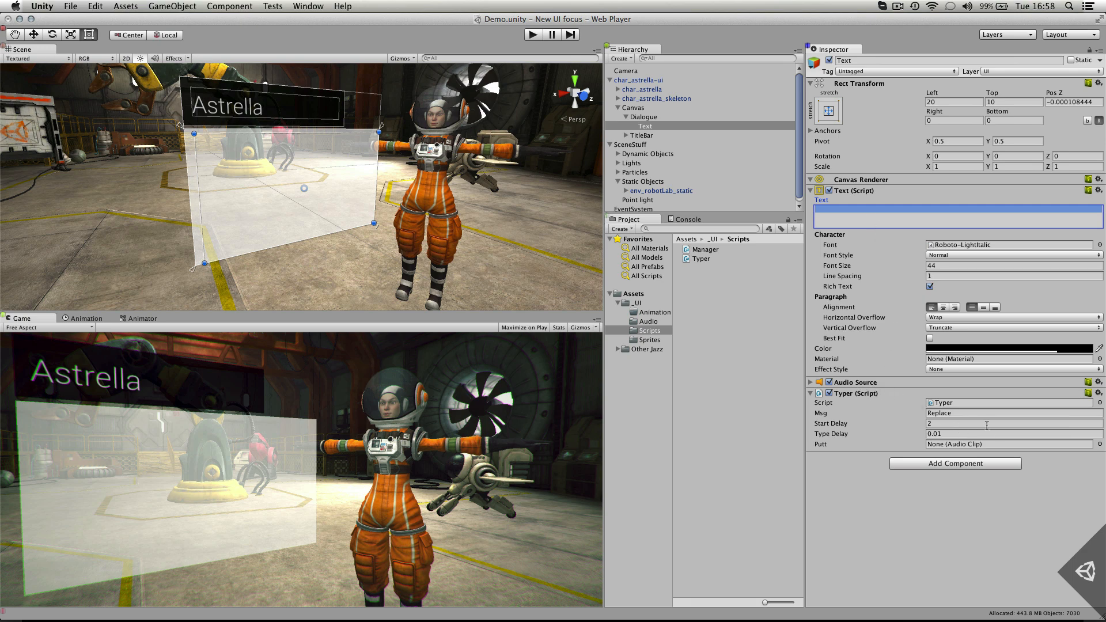
{"action": "left_click", "coordinate": [1099, 444]}
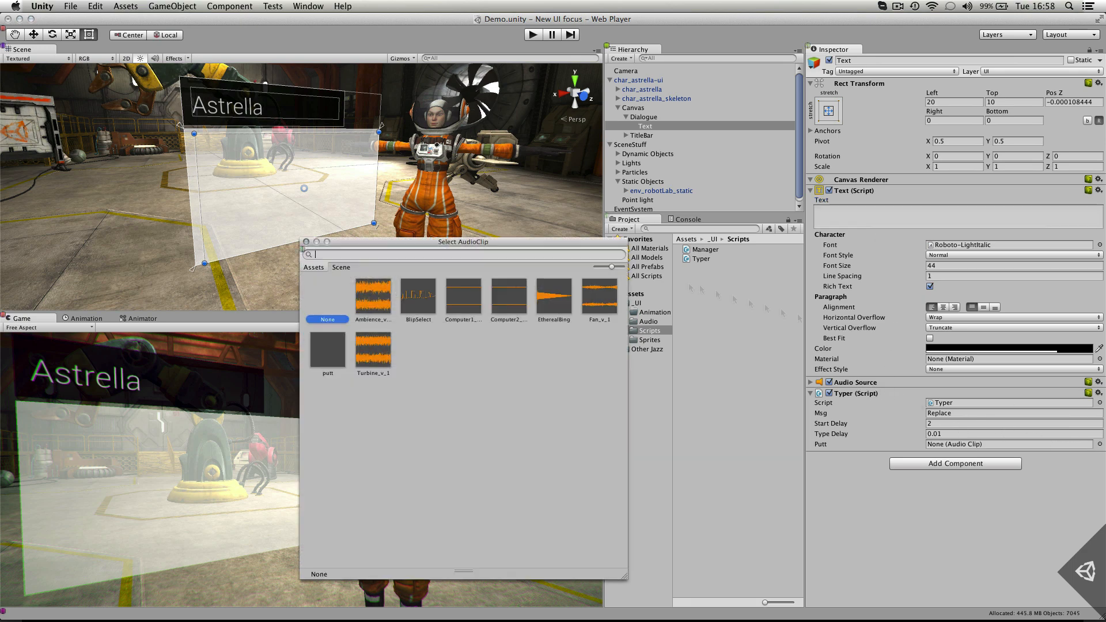
{"action": "left_click", "coordinate": [327, 351]}
{"action": "left_click", "coordinate": [306, 242]}
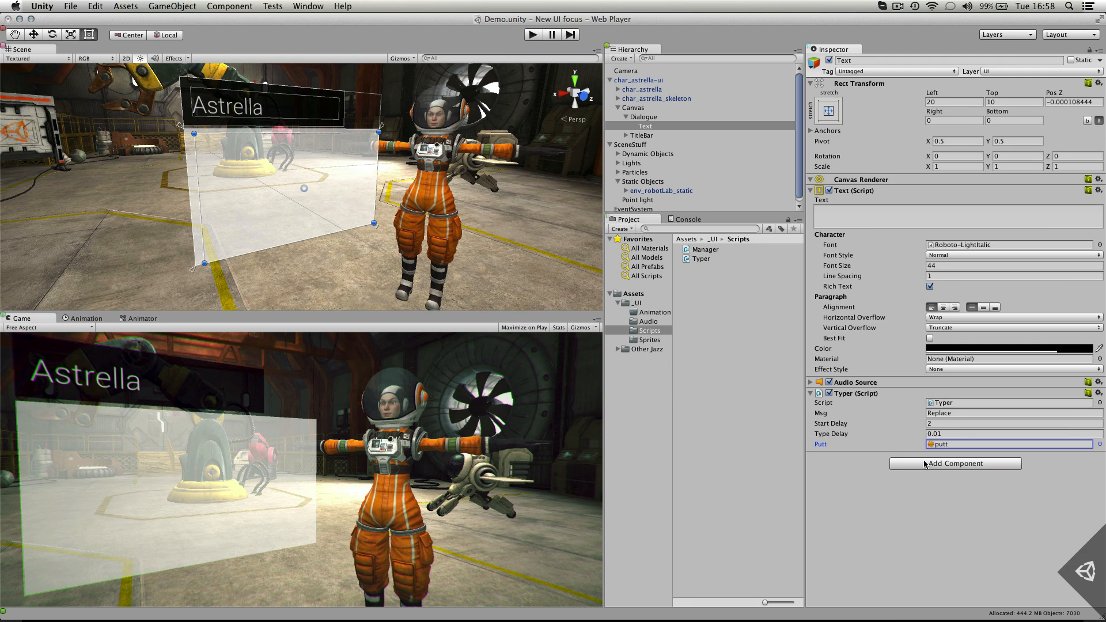
- Open the Typer script in MonoDevelop and examine its Start method and public msg variable
{"action": "left_click", "coordinate": [944, 404]}
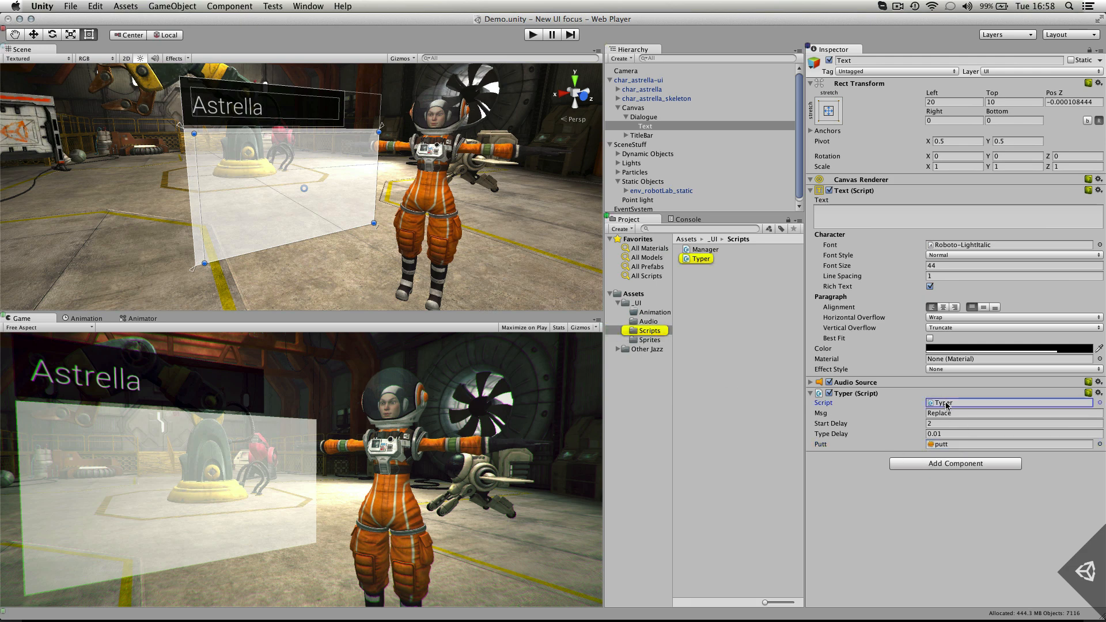
{"action": "double_click", "coordinate": [945, 404]}
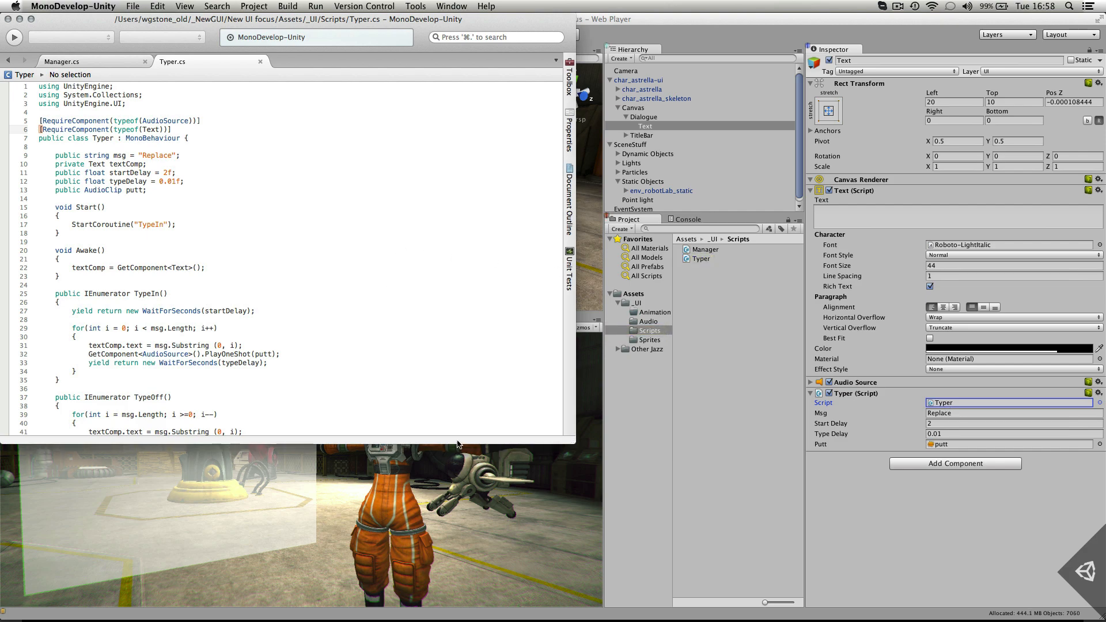
{"action": "left_click_drag", "start_coordinate": [458, 444], "coordinate": [459, 597]}
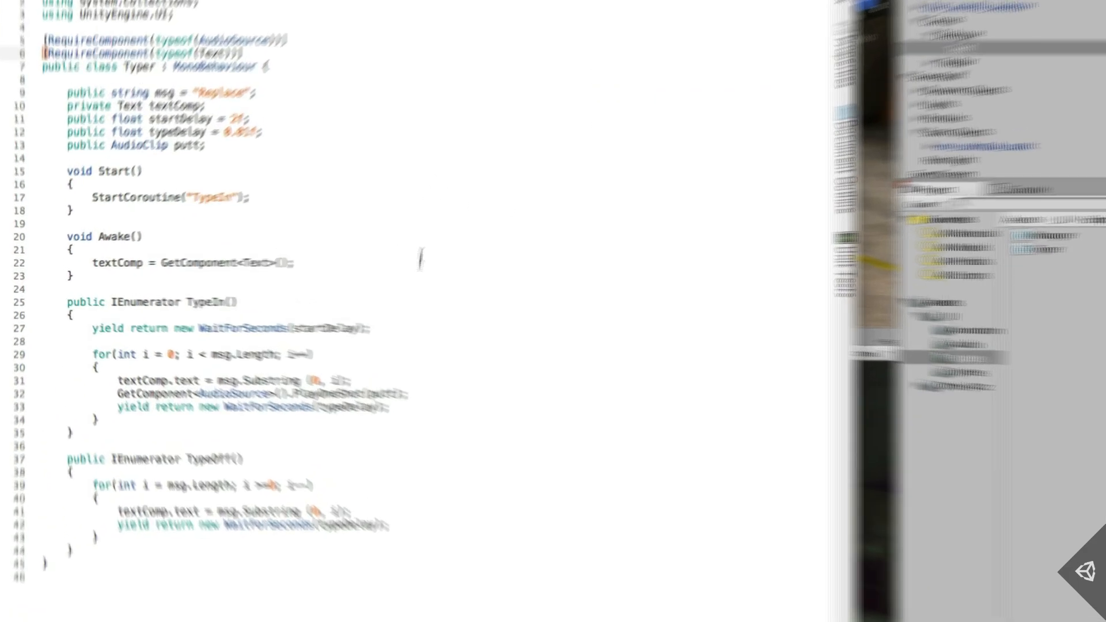
{"action": "left_click_drag", "start_coordinate": [98, 200], "coordinate": [62, 150]}
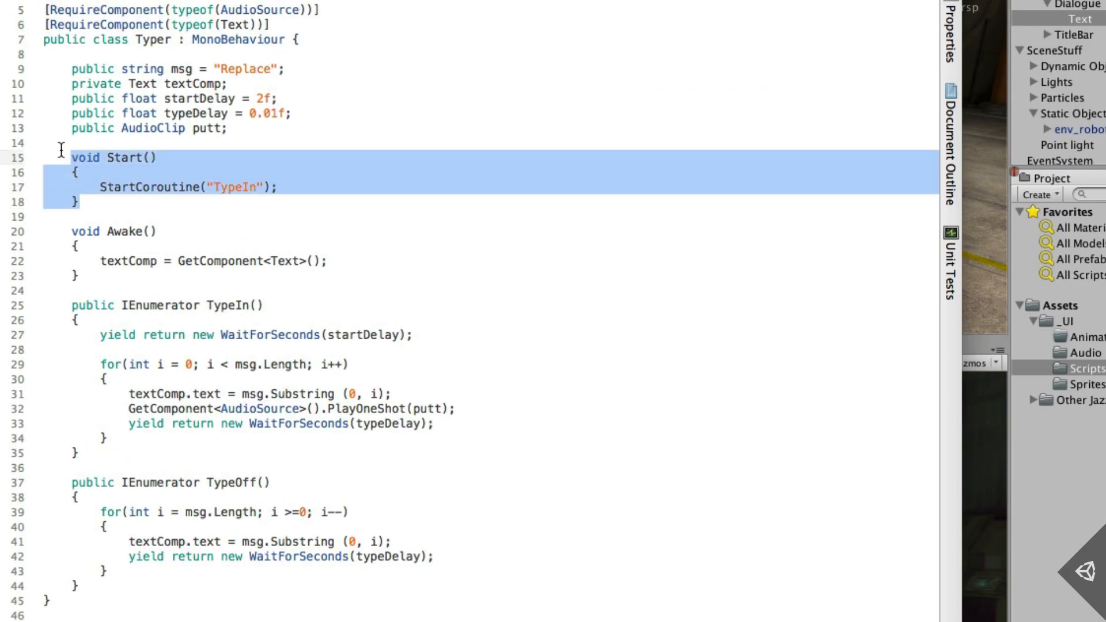
{"action": "left_click", "coordinate": [344, 173]}
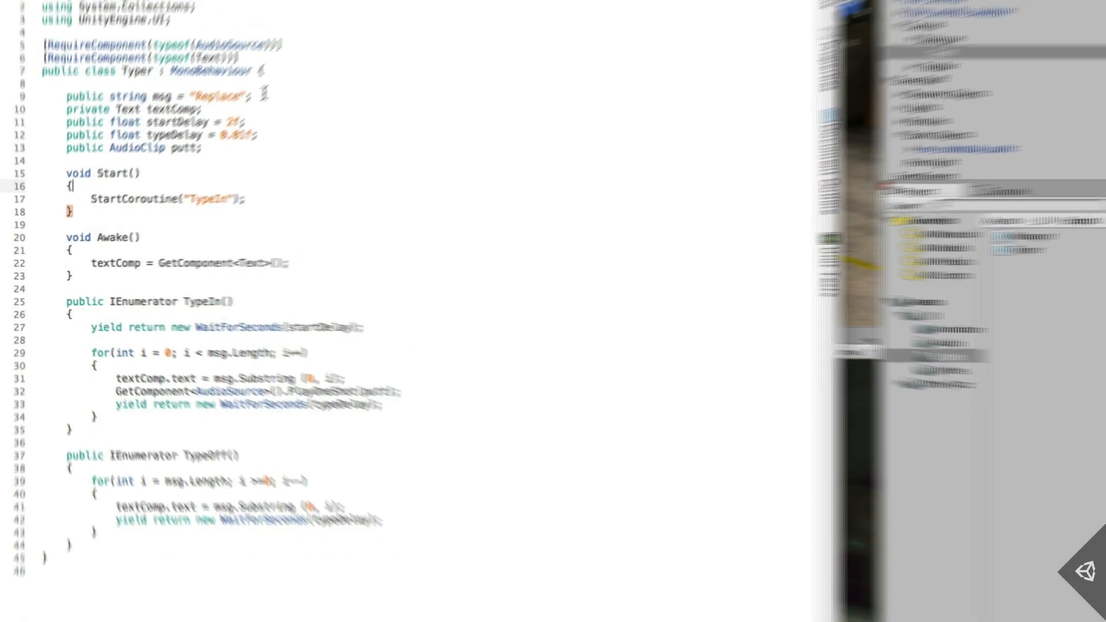
{"action": "left_click_drag", "start_coordinate": [289, 68], "coordinate": [94, 68]}
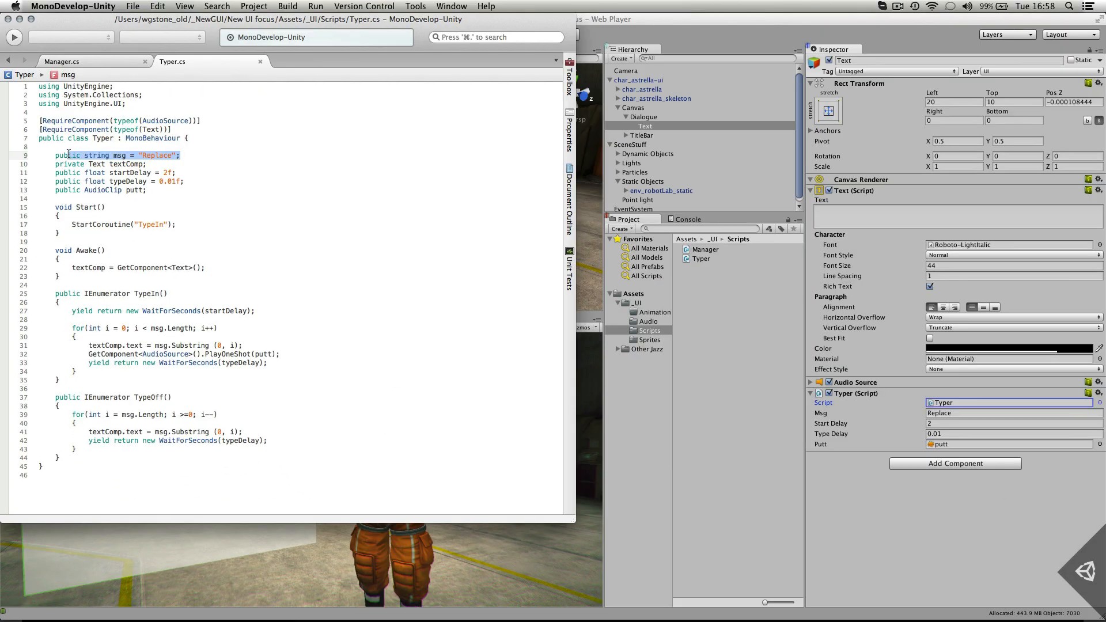
- Switch back to Unity and enter "Hello" as the dialogue text's content
{"action": "left_click", "coordinate": [704, 34]}
{"action": "left_click", "coordinate": [962, 414]}
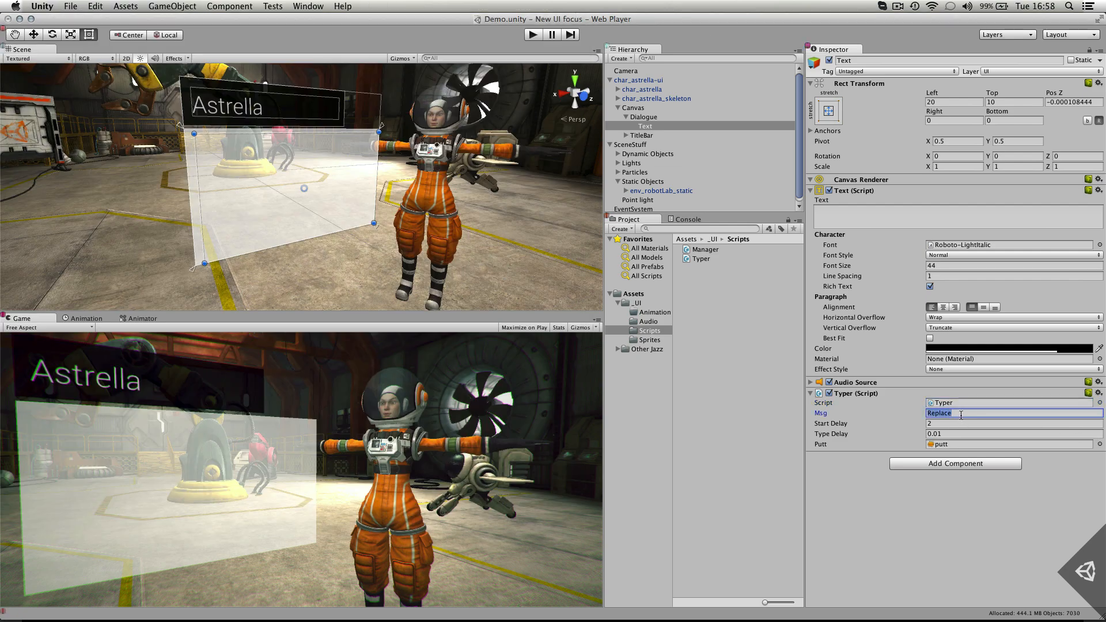
{"action": "left_click", "coordinate": [841, 216]}
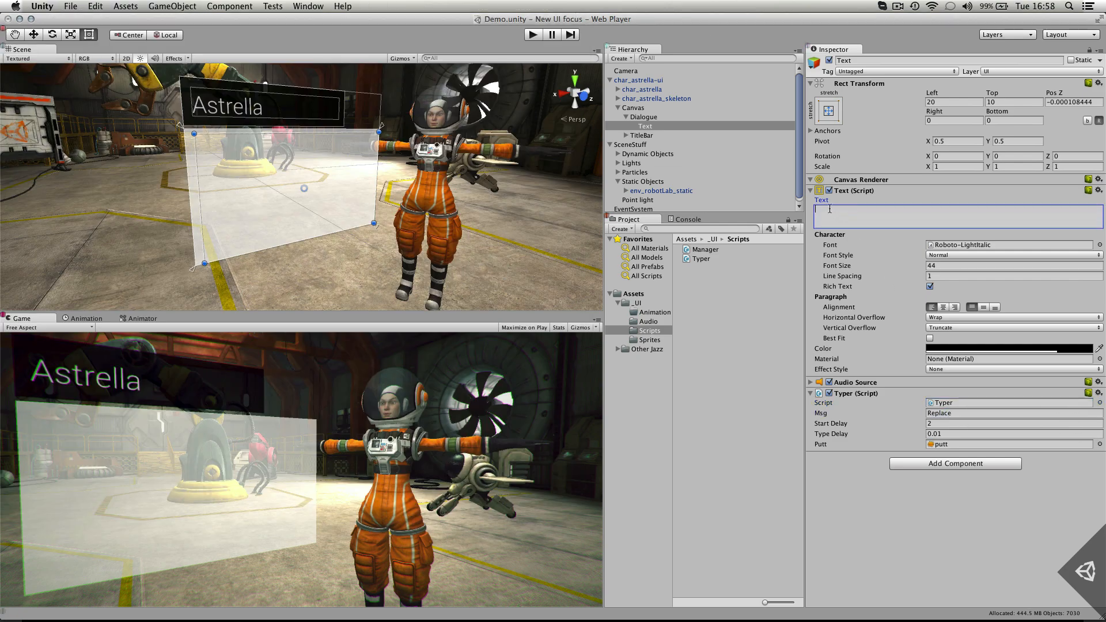
{"action": "type", "text": "Hello"}
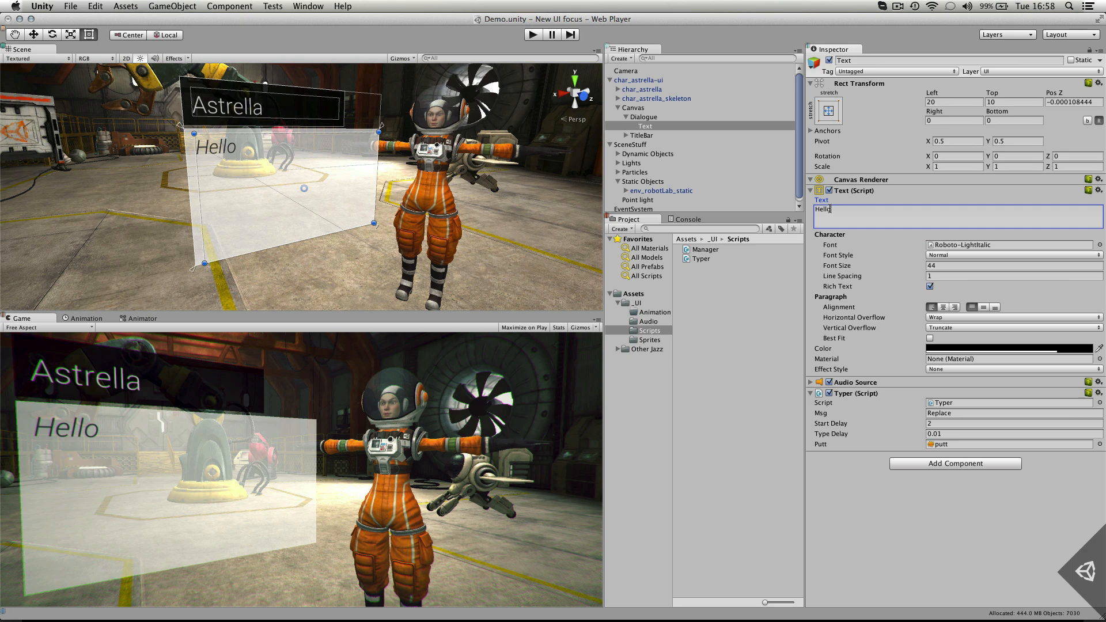
- Extend the dialogue text to three lines reading "Hello World!", "I am an Astronaut" and "Ain't that cool!"
{"action": "type", "text": " World!"}
{"action": "key", "text": "Return"}
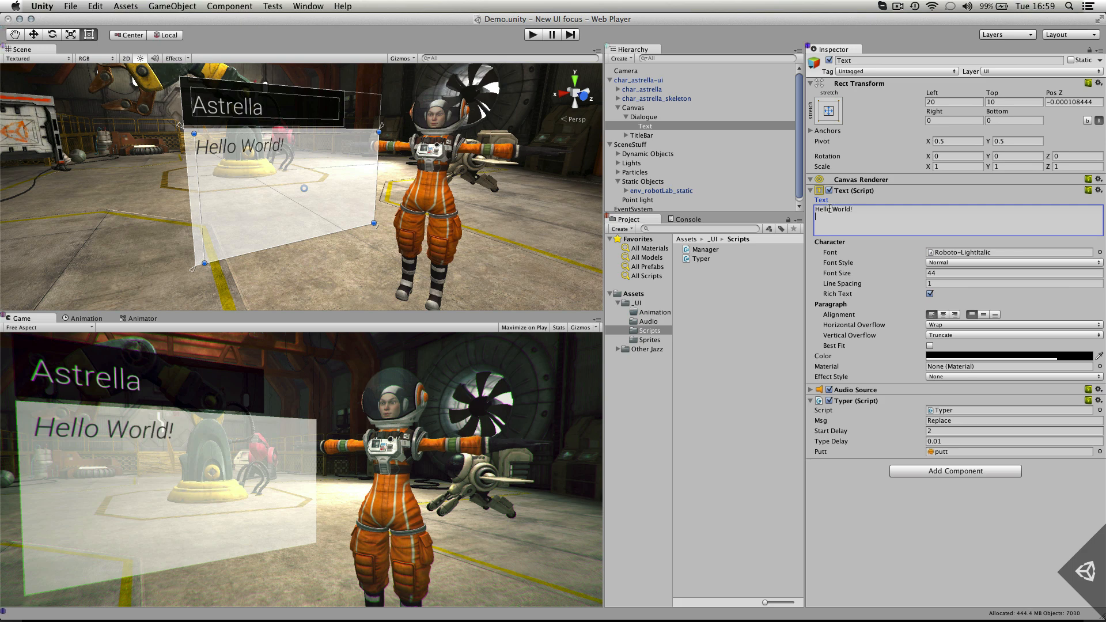
{"action": "type", "text": "Iam"}
{"action": "key", "text": "BackSpace"}
{"action": "key", "text": "BackSpace"}
{"action": "type", "text": "am an"}
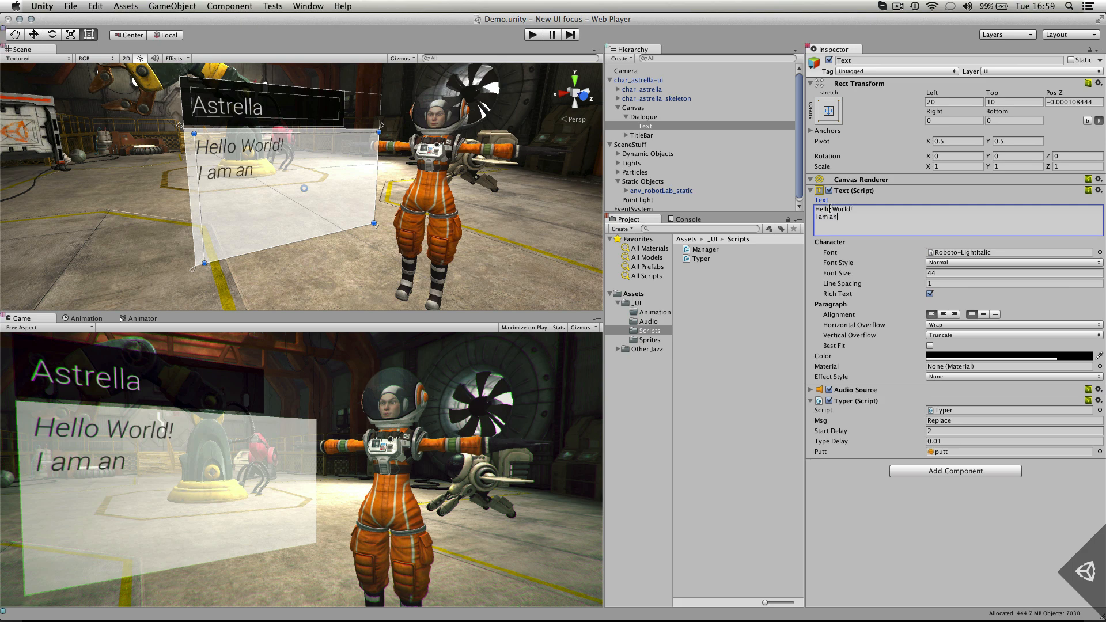
{"action": "type", "text": " Astronaut"}
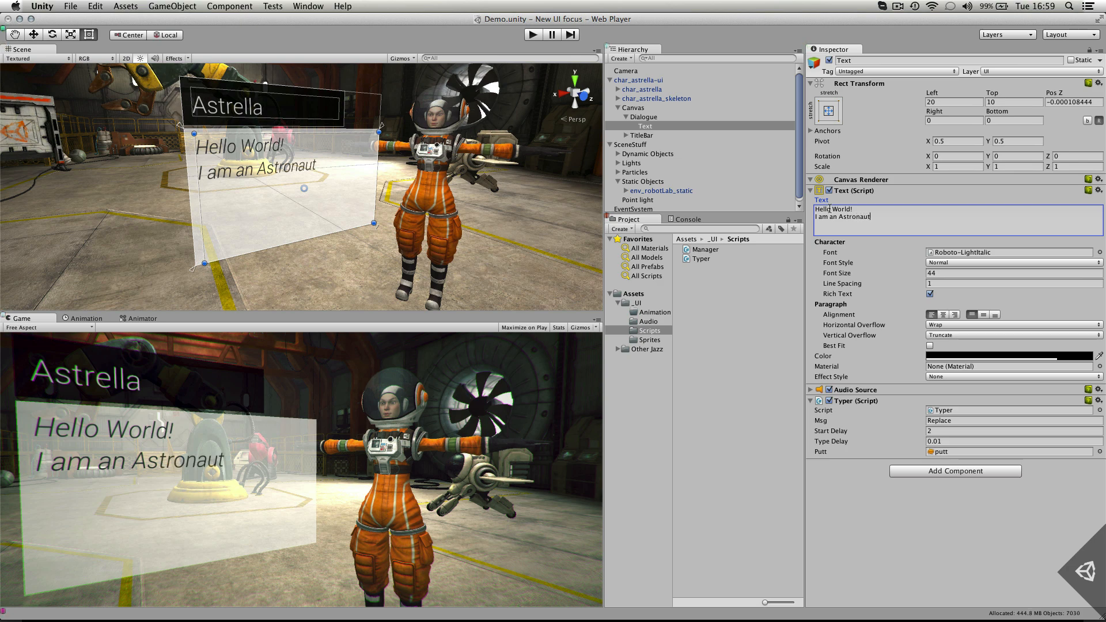
{"action": "key", "text": "Return"}
{"action": "type", "text": "Aint'"}
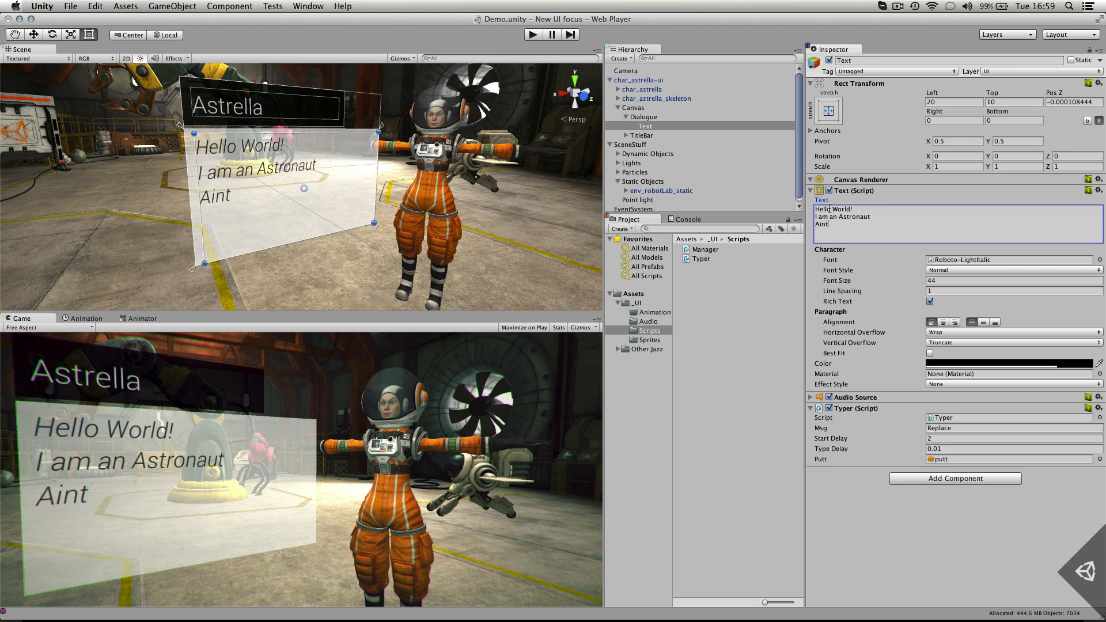
{"action": "key", "text": "BackSpace"}
{"action": "type", "text": "'t that cool!"}
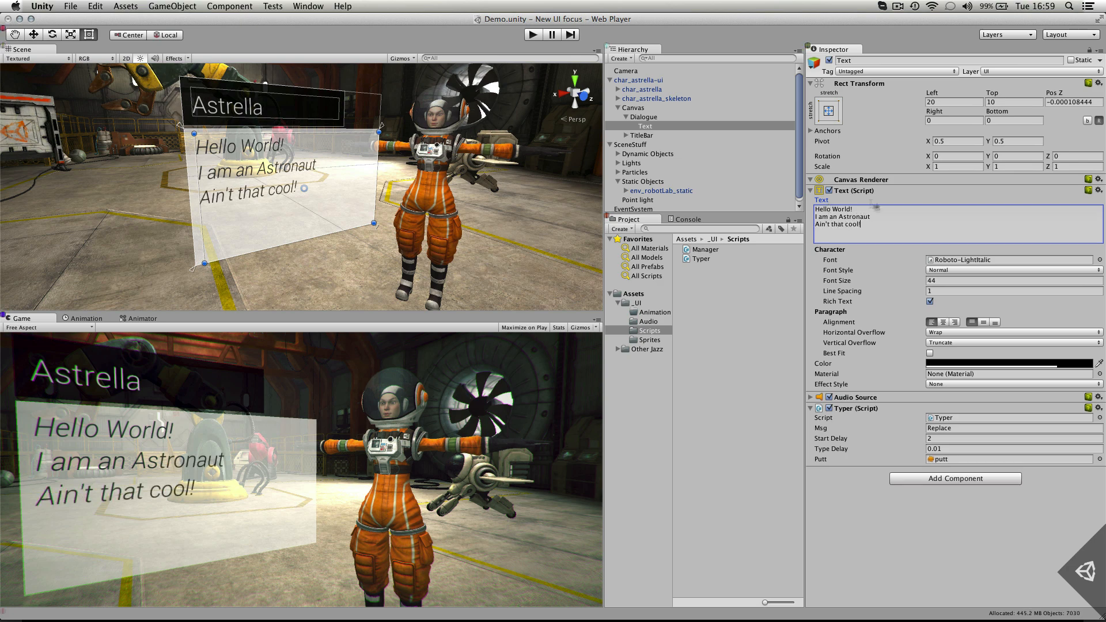
- Cut the three-line message out of the Text component and use it as the Typer script's Msg value
{"action": "key", "text": "super+a"}
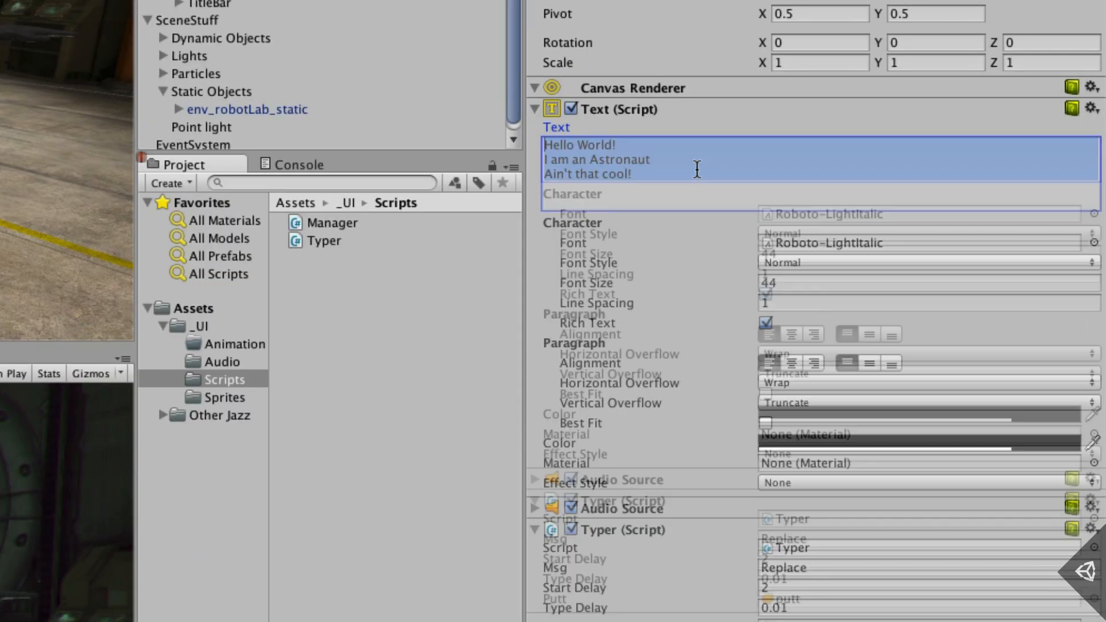
{"action": "key", "text": "BackSpace"}
{"action": "left_click", "coordinate": [822, 540]}
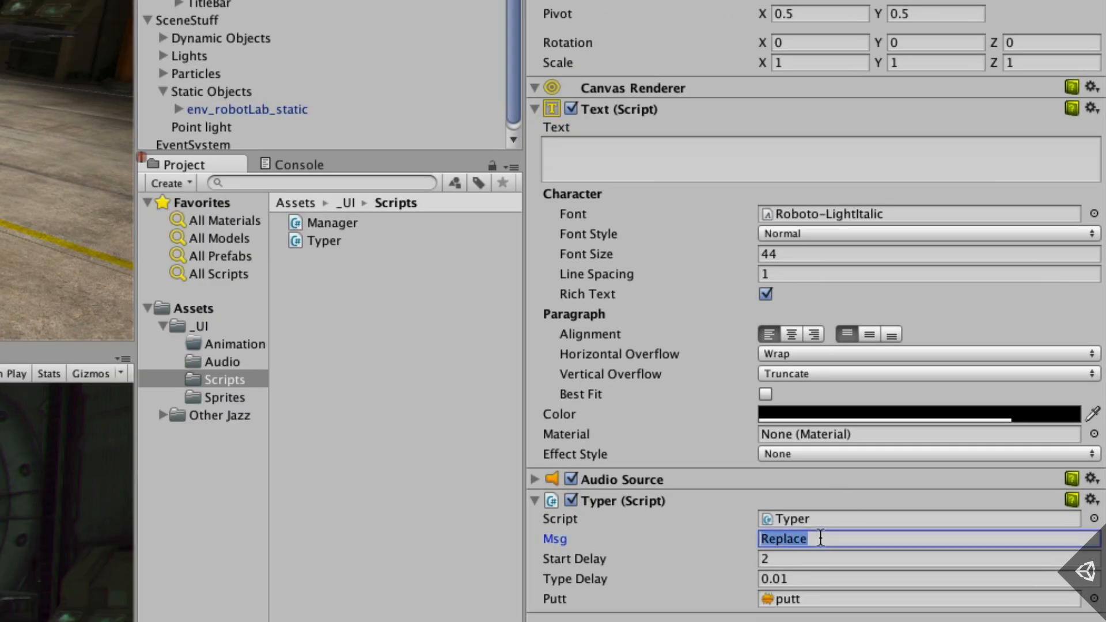
{"action": "key", "text": "BackSpace"}
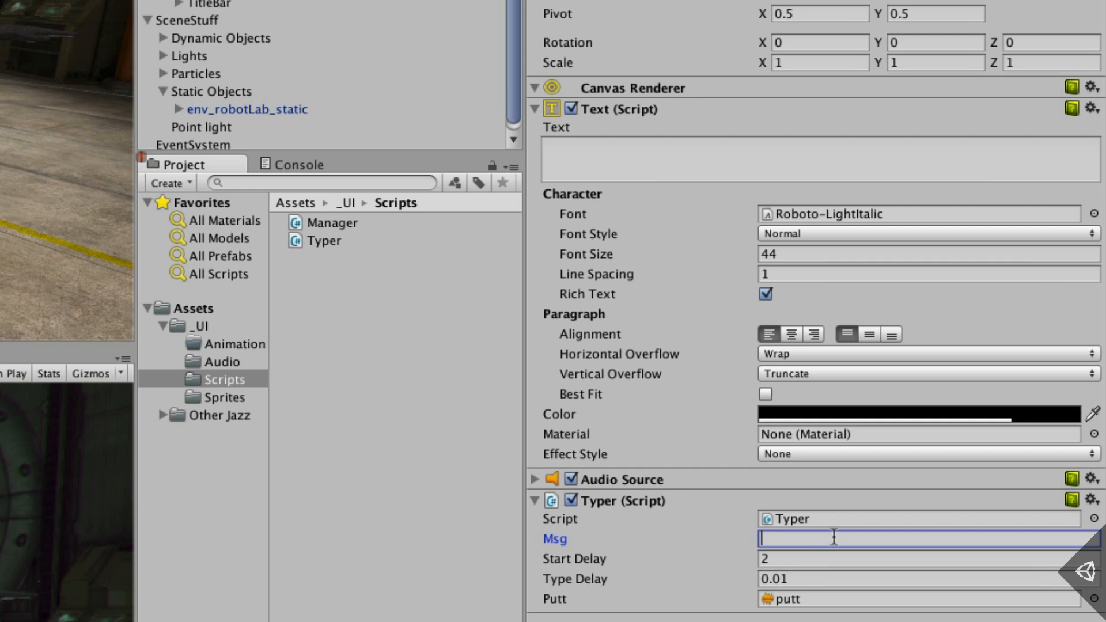
{"action": "type", "text": "Hello World!"}
{"action": "left_click", "coordinate": [825, 558]}
{"action": "left_click", "coordinate": [842, 537]}
{"action": "key", "text": "BackSpace"}
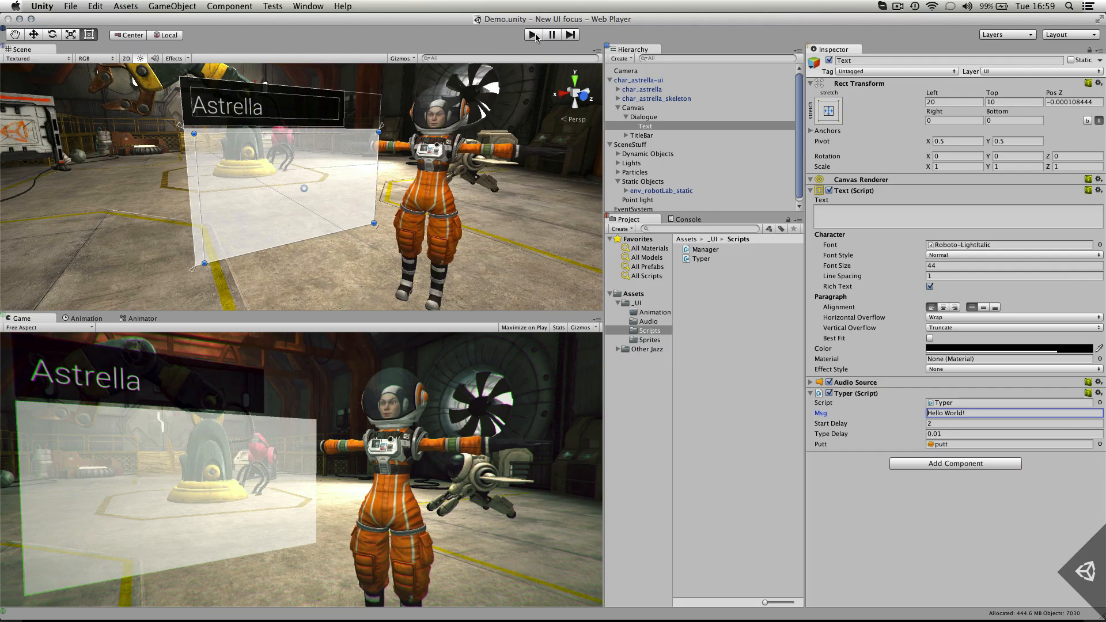
- Play the scene to check the dialogue's typing effect and stop it again
{"action": "left_click", "coordinate": [534, 36]}
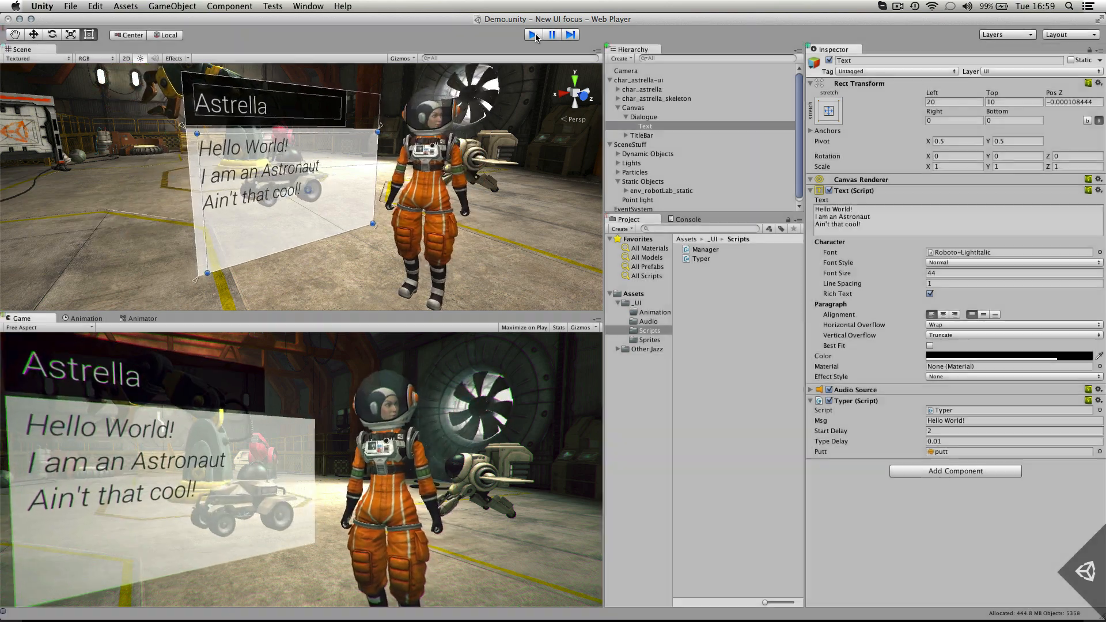
{"action": "left_click", "coordinate": [534, 36]}
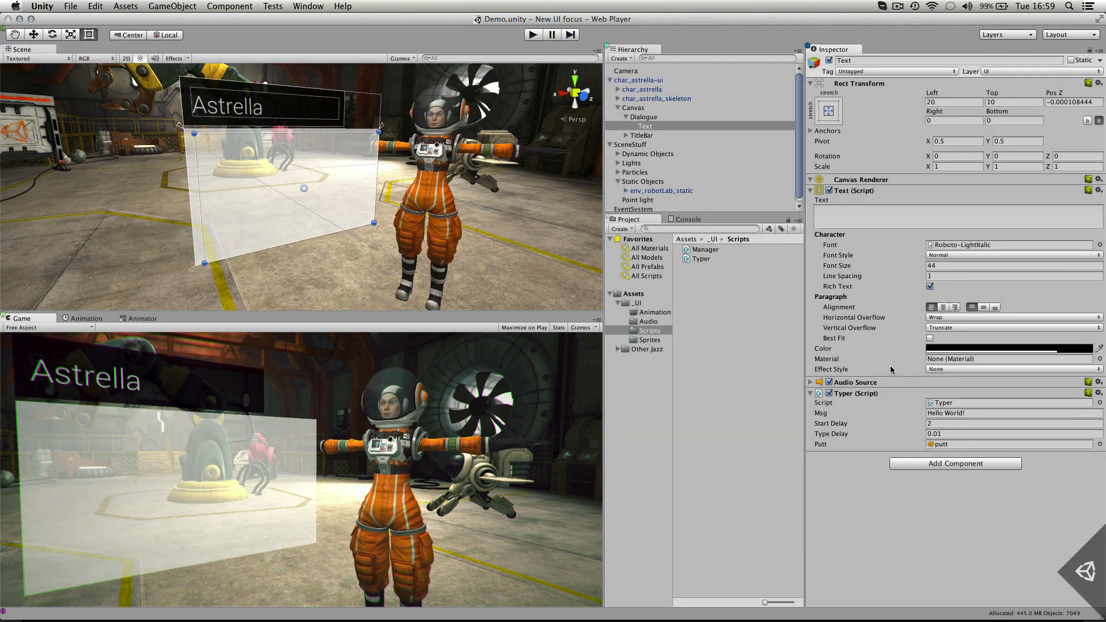
- Create a UI Button as a child of the Canvas
{"action": "left_click", "coordinate": [627, 117]}
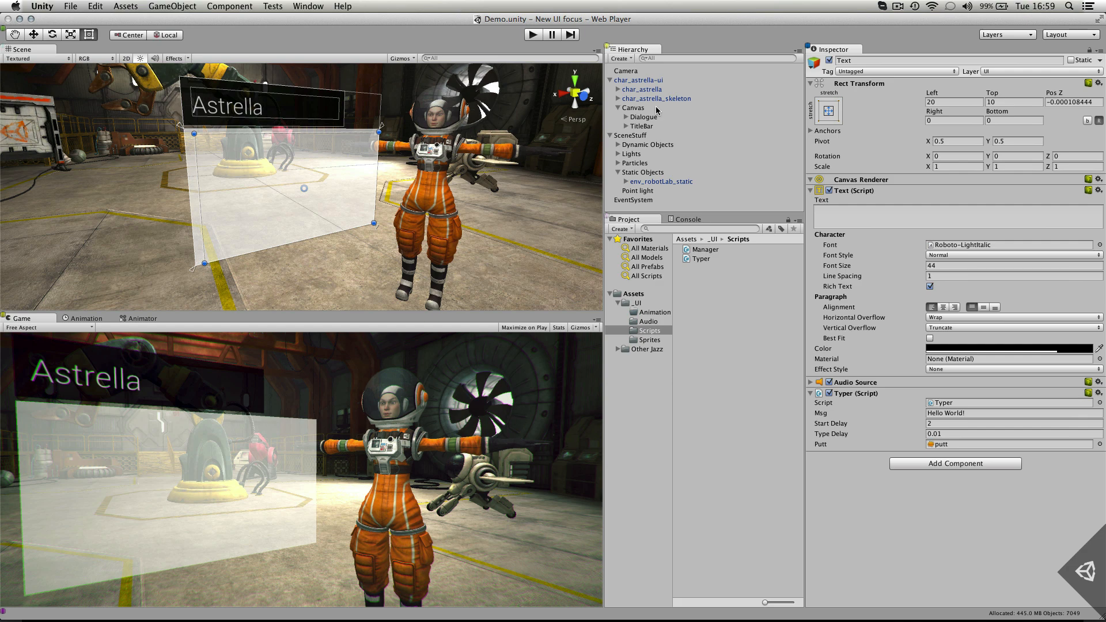
{"action": "left_click", "coordinate": [633, 107]}
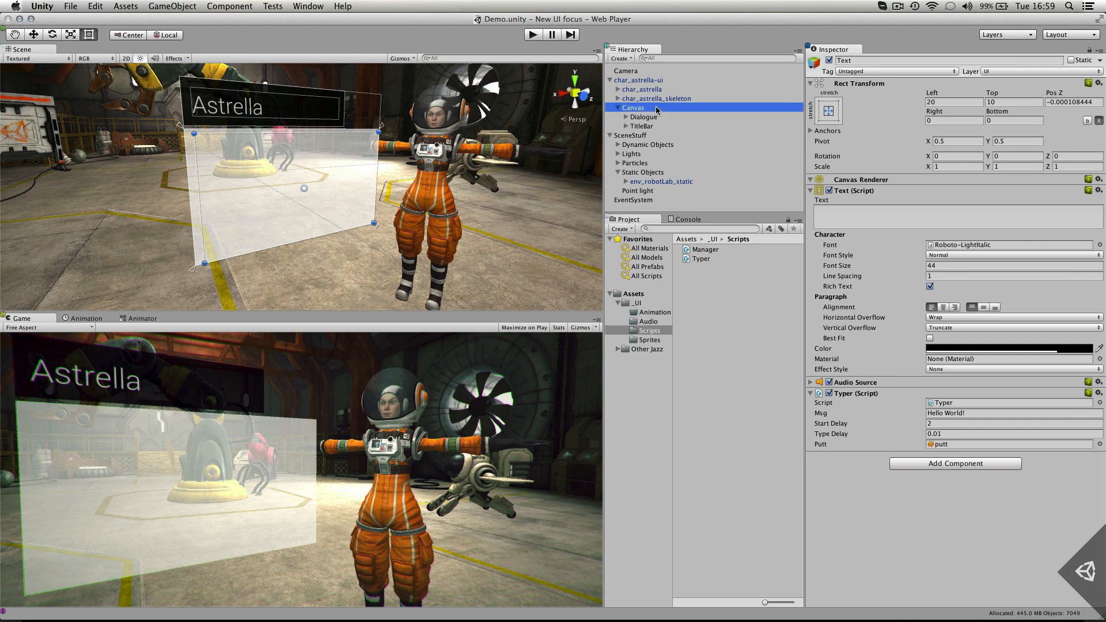
{"action": "left_click", "coordinate": [172, 6]}
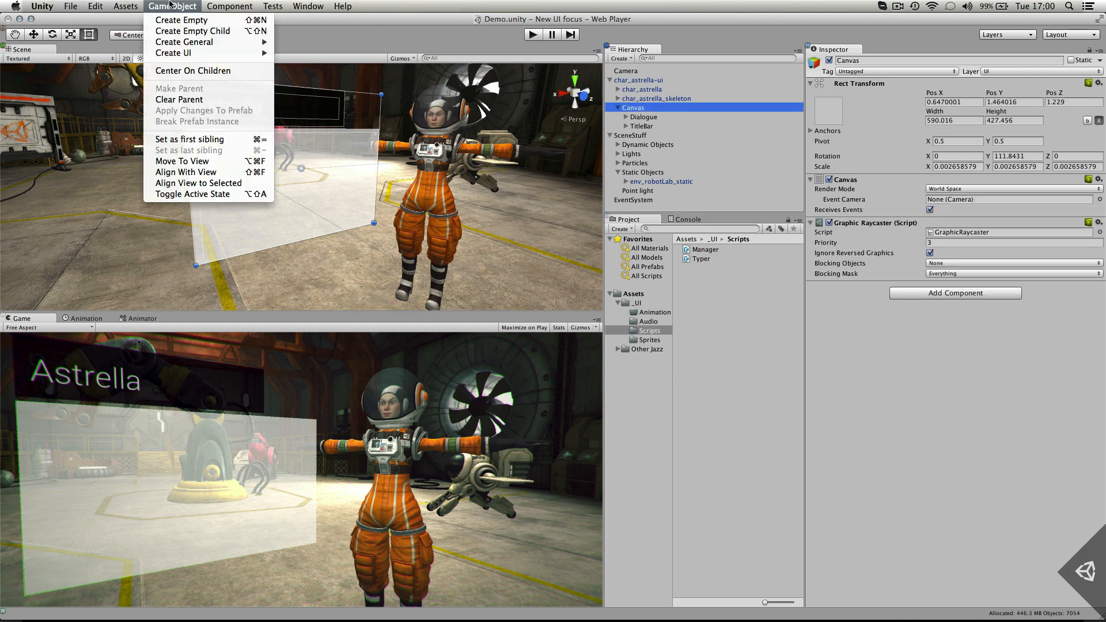
{"action": "mouse_move", "coordinate": [223, 54]}
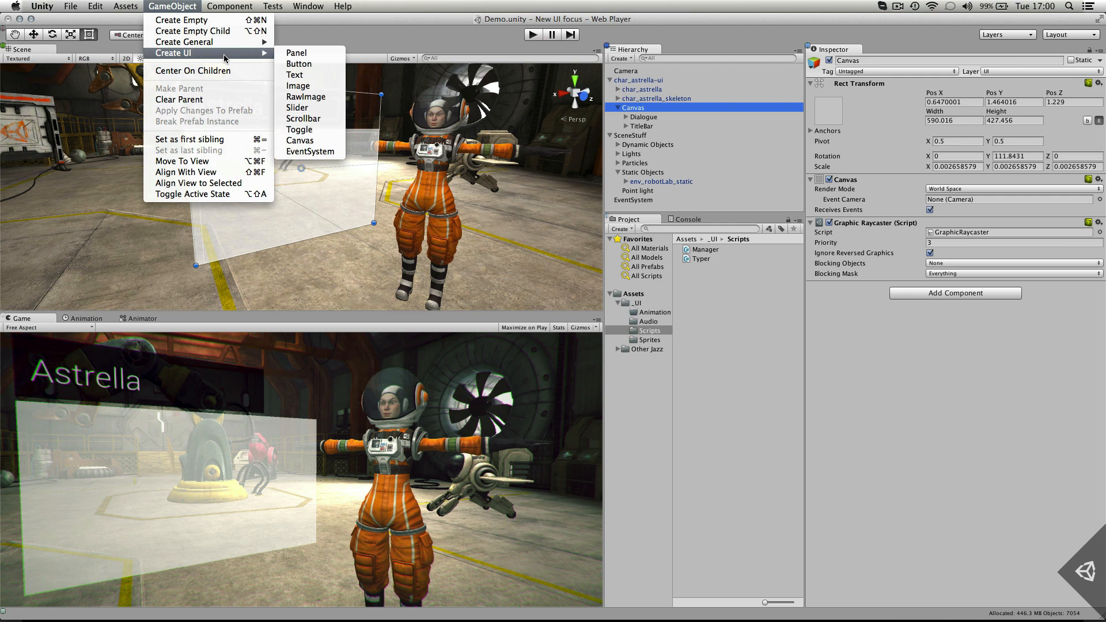
{"action": "left_click", "coordinate": [328, 63]}
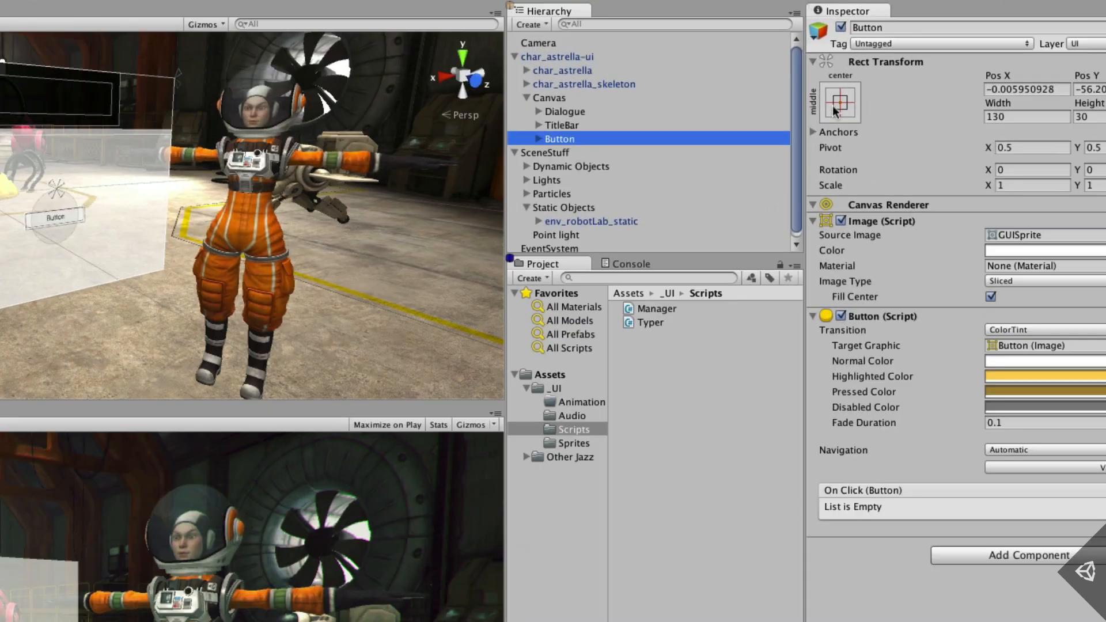
- Anchor the button to the canvas's top-right corner and move it there using the anchor preset
{"action": "left_click", "coordinate": [828, 113]}
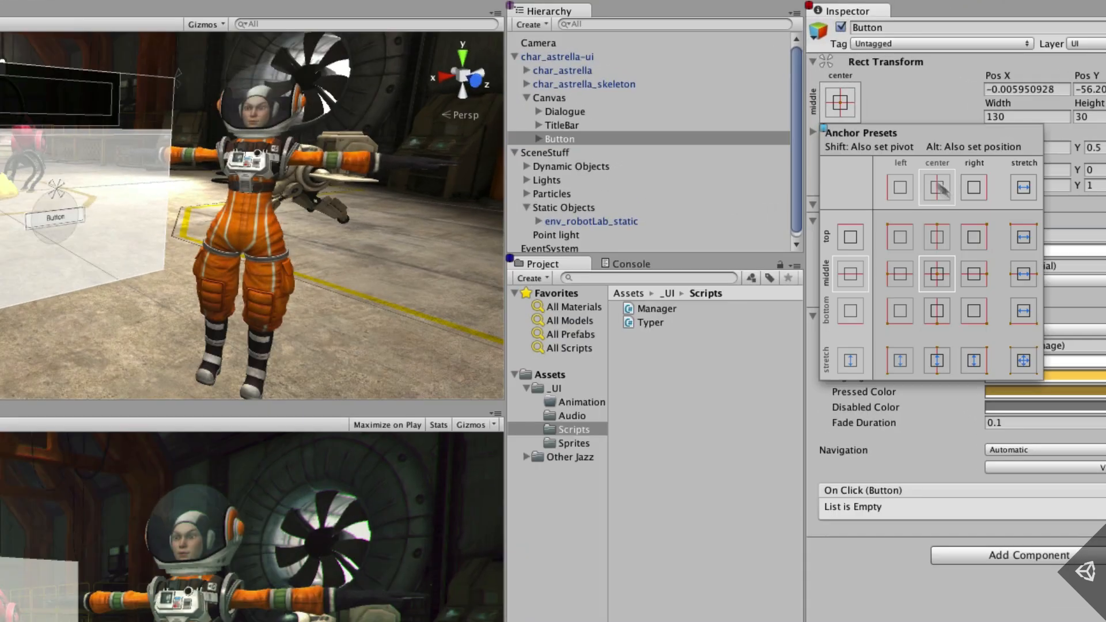
{"action": "key", "text": "alt"}
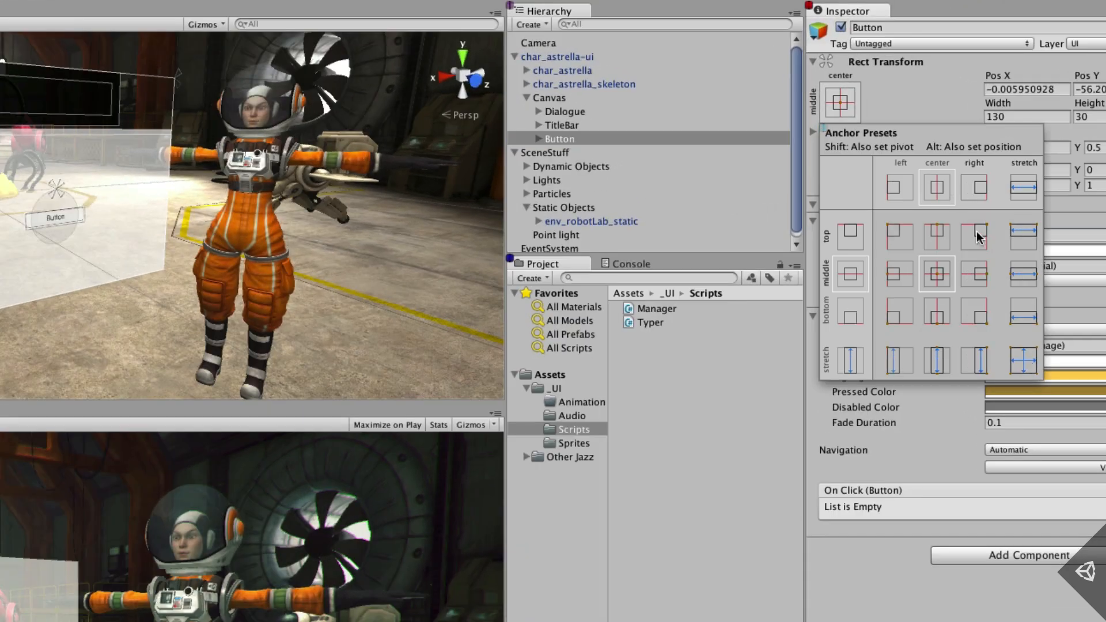
{"action": "left_click", "coordinate": [978, 236], "text": "alt"}
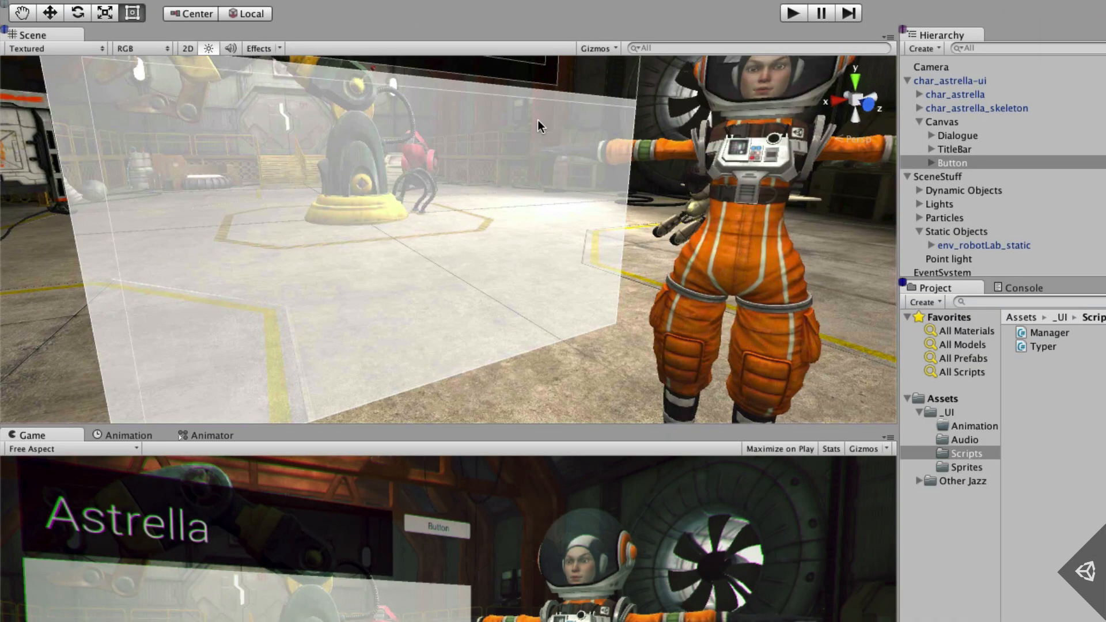
- Resize the button to about 142.5 by 100 to fill the gap between the title bar and the canvas edge
{"action": "key", "text": "f"}
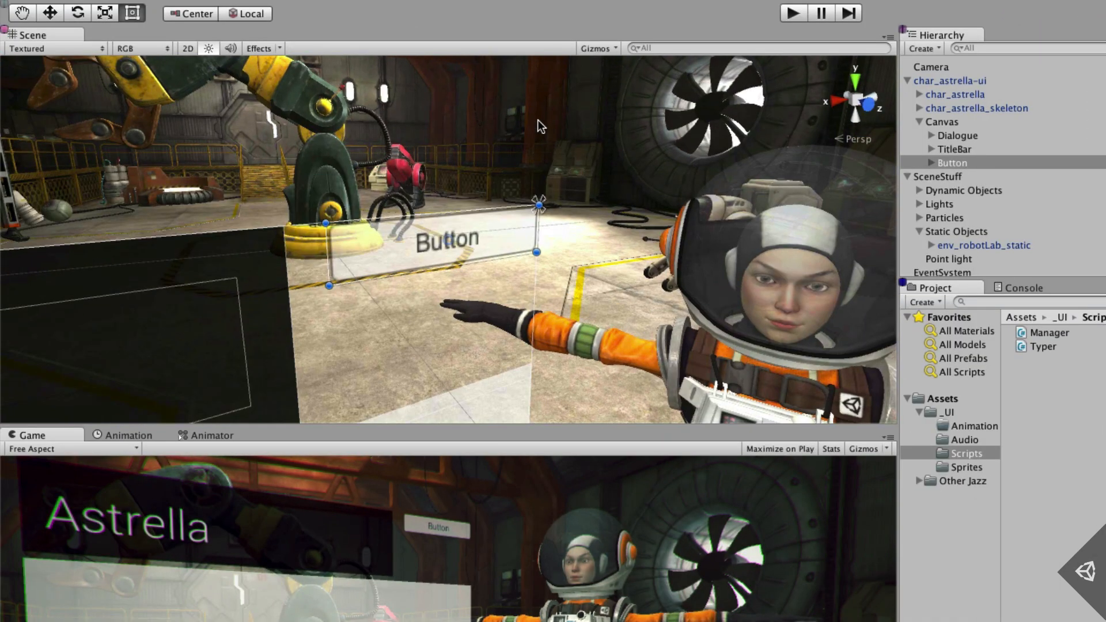
{"action": "scroll", "coordinate": [537, 120], "scroll_direction": "down", "scroll_amount": 5}
{"action": "scroll", "coordinate": [537, 120], "scroll_direction": "up", "scroll_amount": 4}
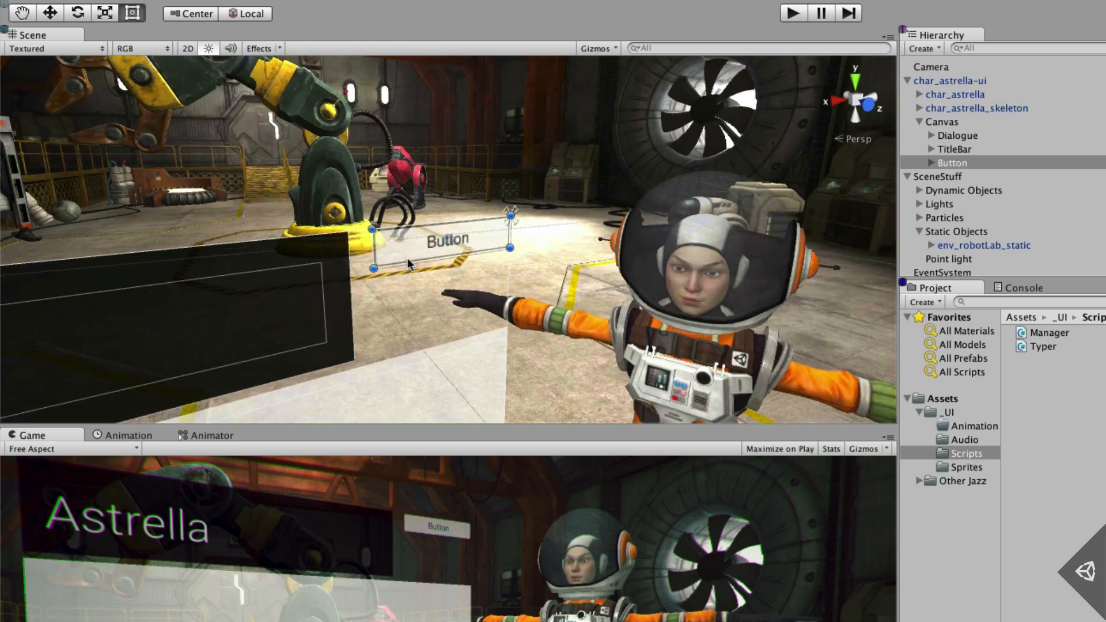
{"action": "left_click_drag", "start_coordinate": [434, 260], "coordinate": [447, 338]}
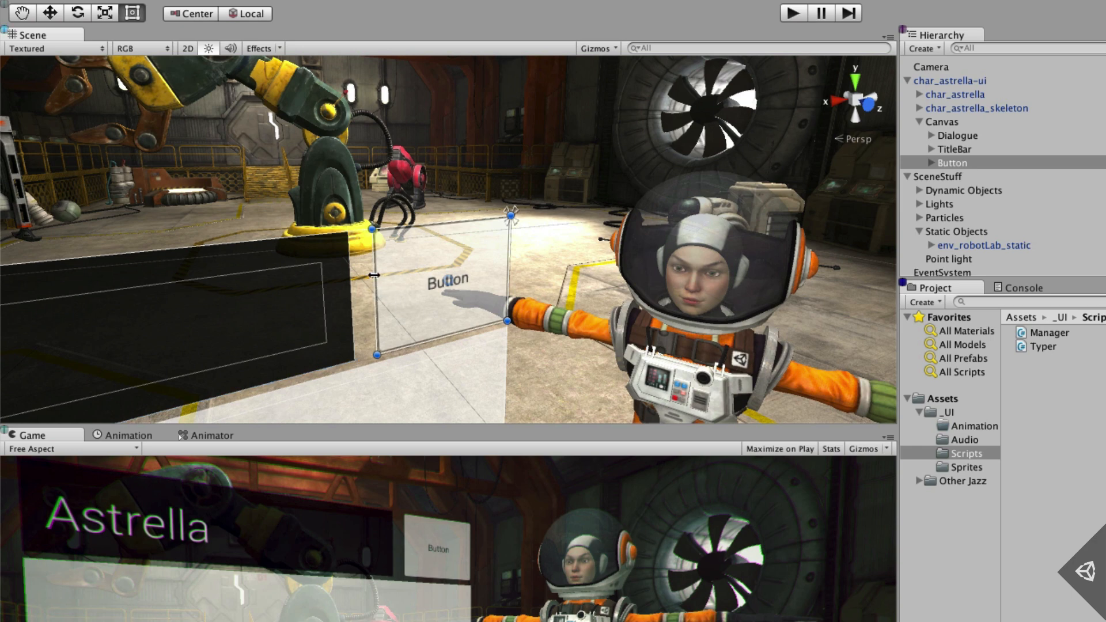
{"action": "left_click_drag", "start_coordinate": [374, 275], "coordinate": [358, 276]}
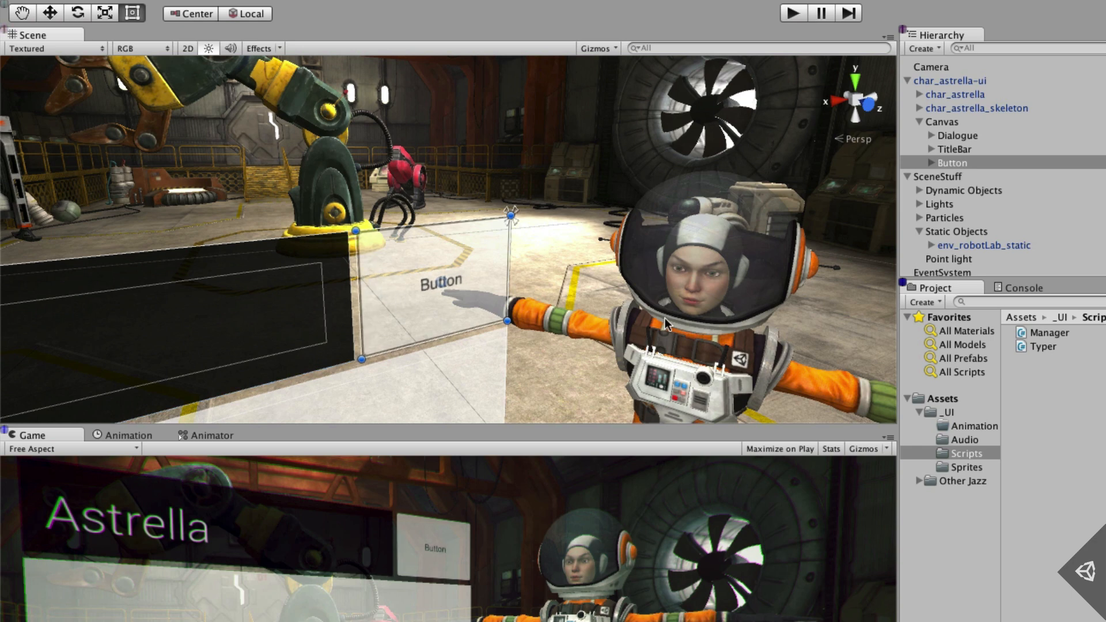
- Delete the button's Label child and assign the strokeBox256 sprite as the button's source image
{"action": "left_click", "coordinate": [938, 164]}
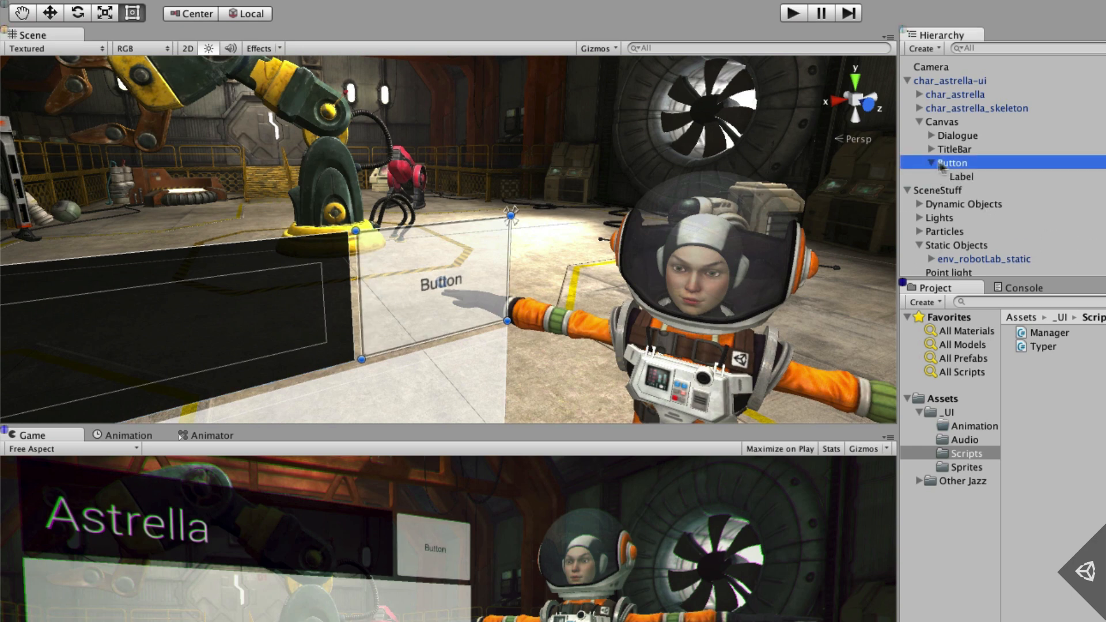
{"action": "left_click", "coordinate": [975, 179]}
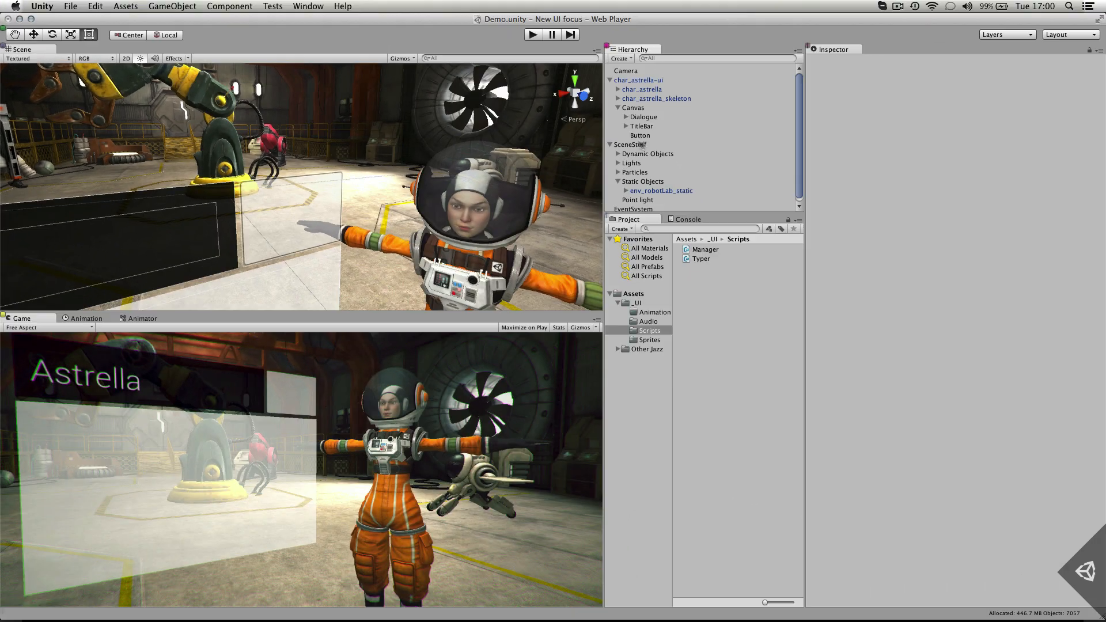
{"action": "left_click", "coordinate": [954, 166]}
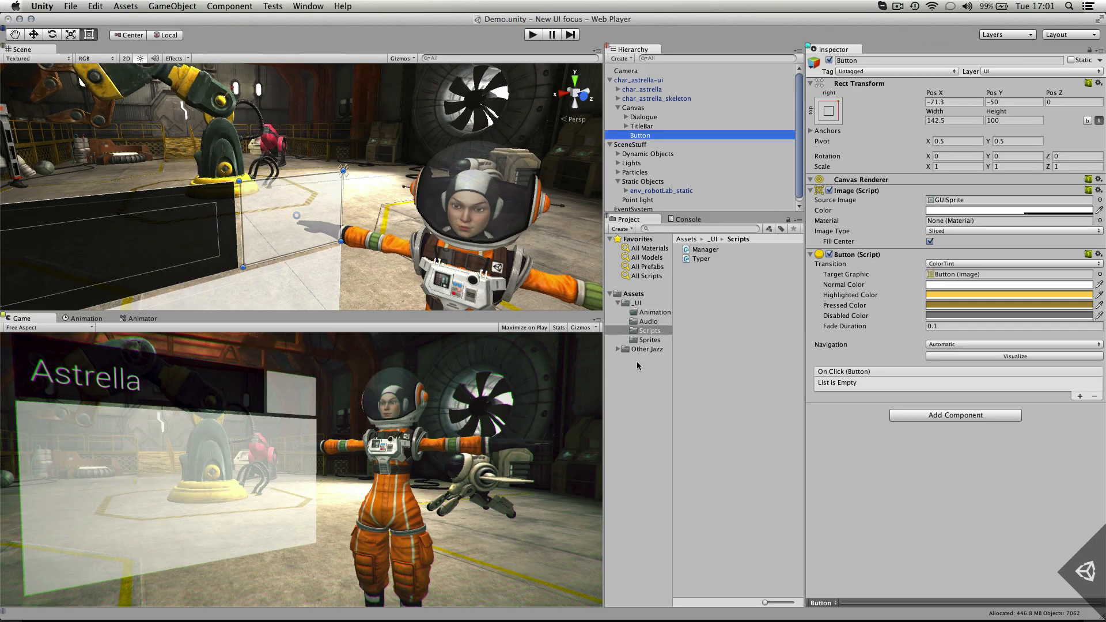
{"action": "left_click", "coordinate": [643, 339]}
{"action": "left_click_drag", "start_coordinate": [715, 314], "coordinate": [946, 200]}
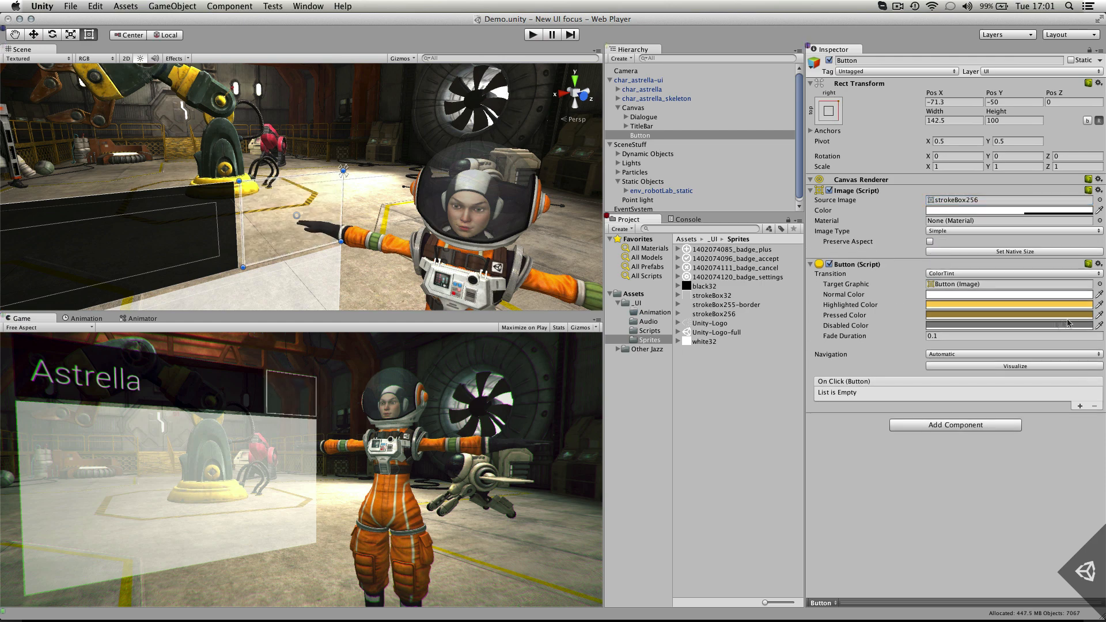
- Set the button image's color to light blue (RGB 88, 172, 255) and play the scene to test the button
{"action": "left_click", "coordinate": [970, 213]}
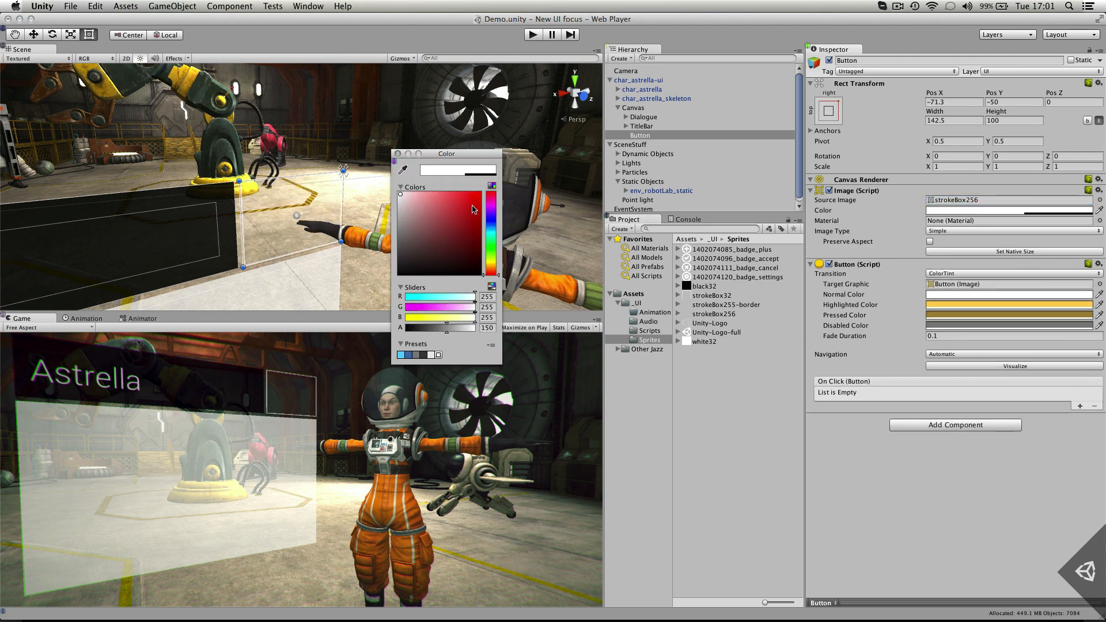
{"action": "left_click", "coordinate": [491, 228]}
{"action": "left_click", "coordinate": [453, 193]}
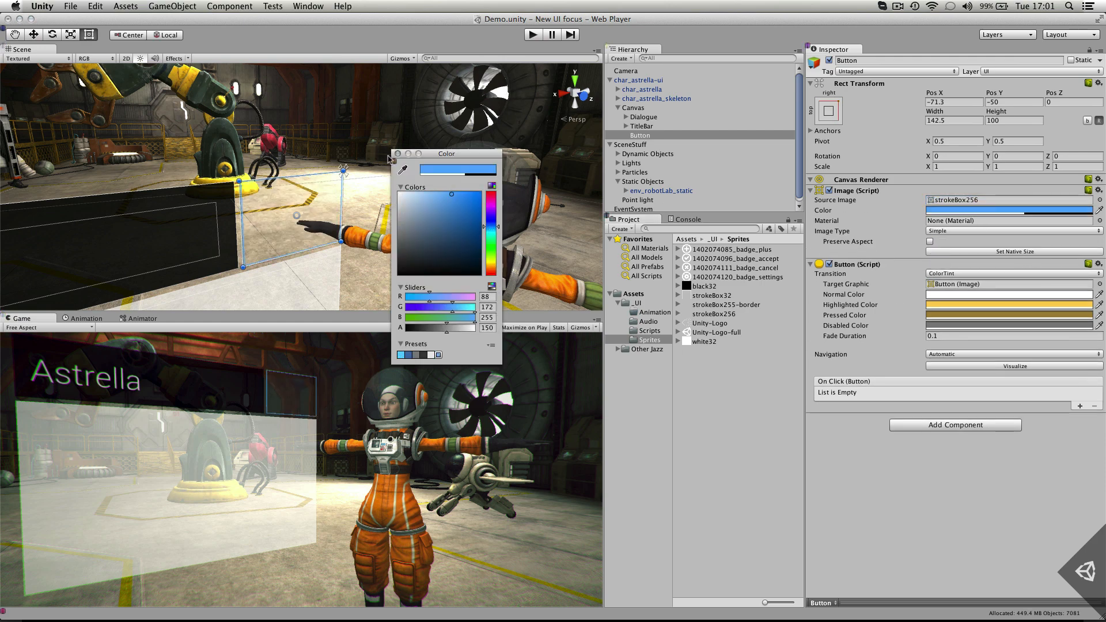
{"action": "left_click", "coordinate": [397, 154]}
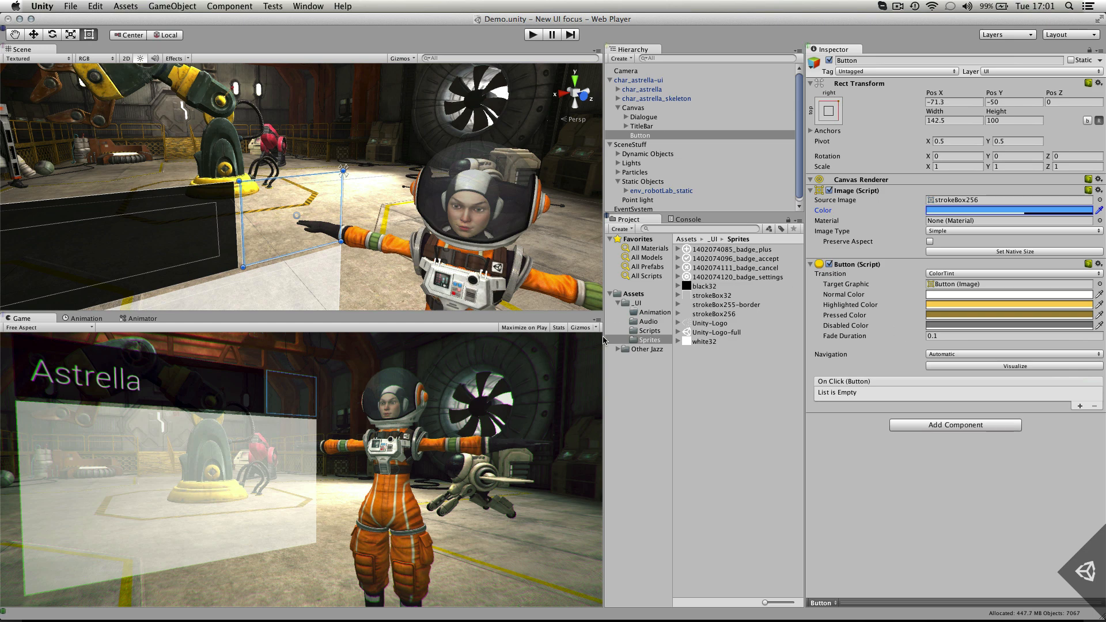
{"action": "left_click", "coordinate": [534, 36]}
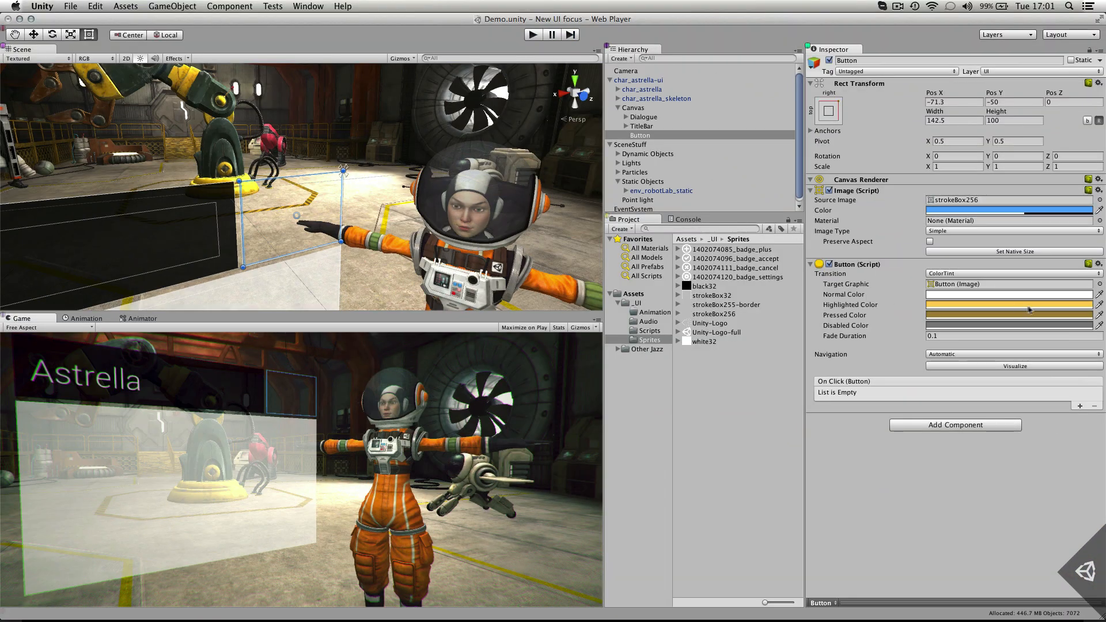
- Switch the button's transition to Animation and auto-generate its animator controller as LaunchButton in the _UI/Animation folder
{"action": "left_click", "coordinate": [1001, 273]}
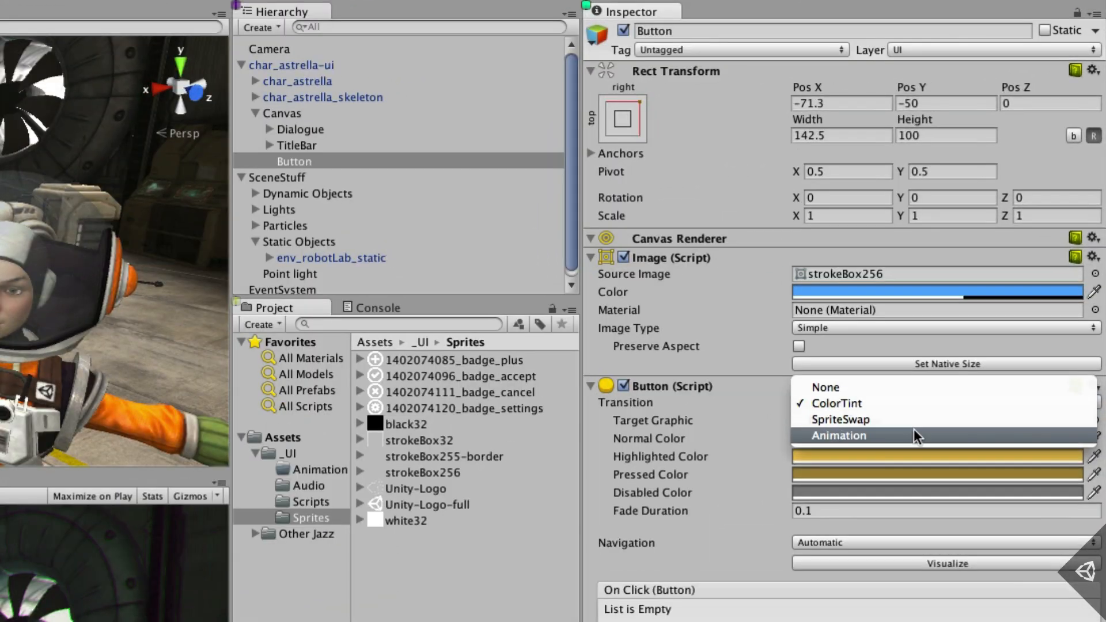
{"action": "left_click", "coordinate": [913, 432]}
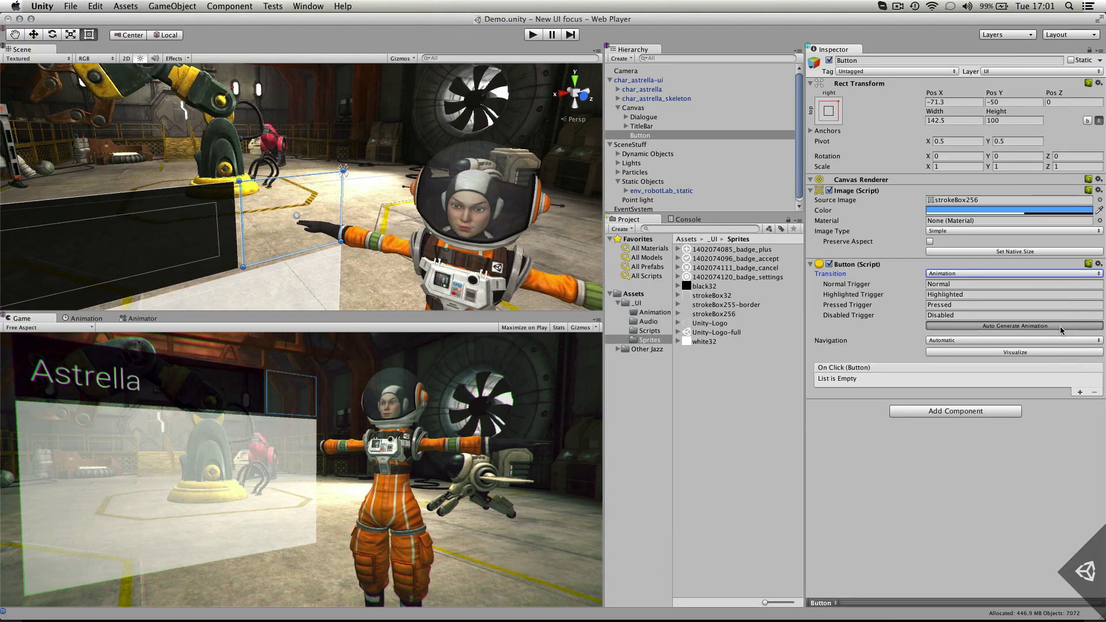
{"action": "left_click", "coordinate": [1060, 326]}
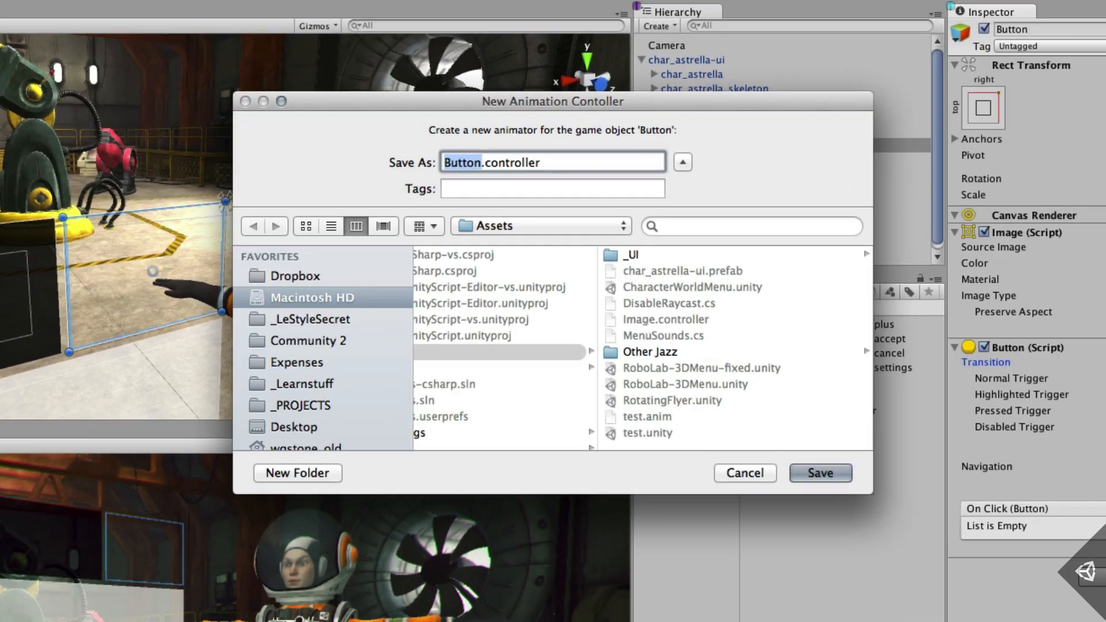
{"action": "left_click", "coordinate": [665, 255]}
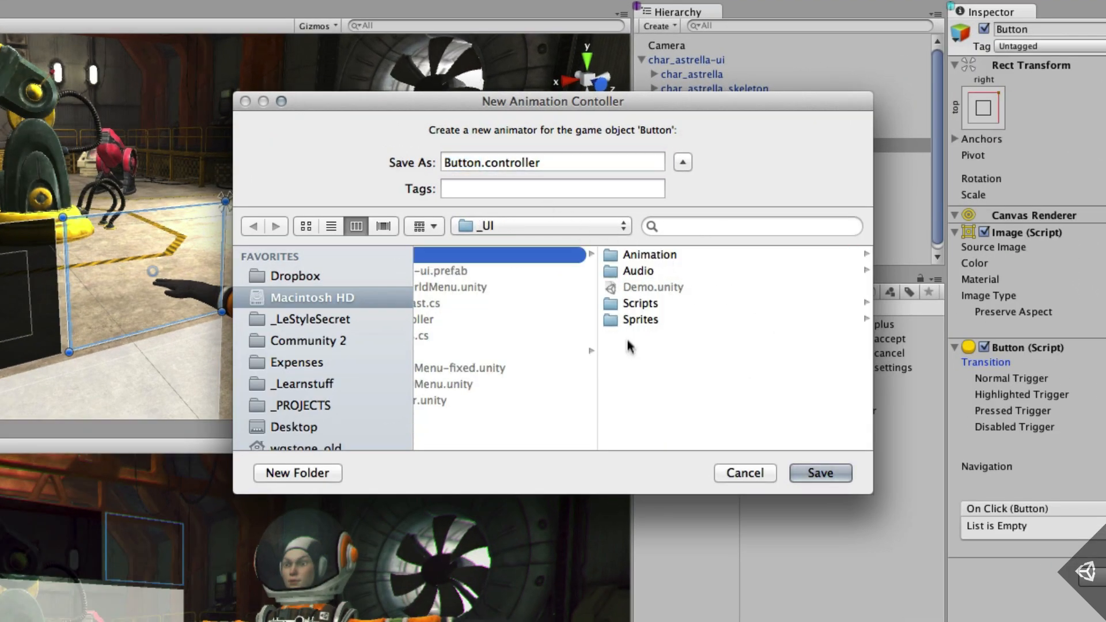
{"action": "left_click", "coordinate": [643, 254]}
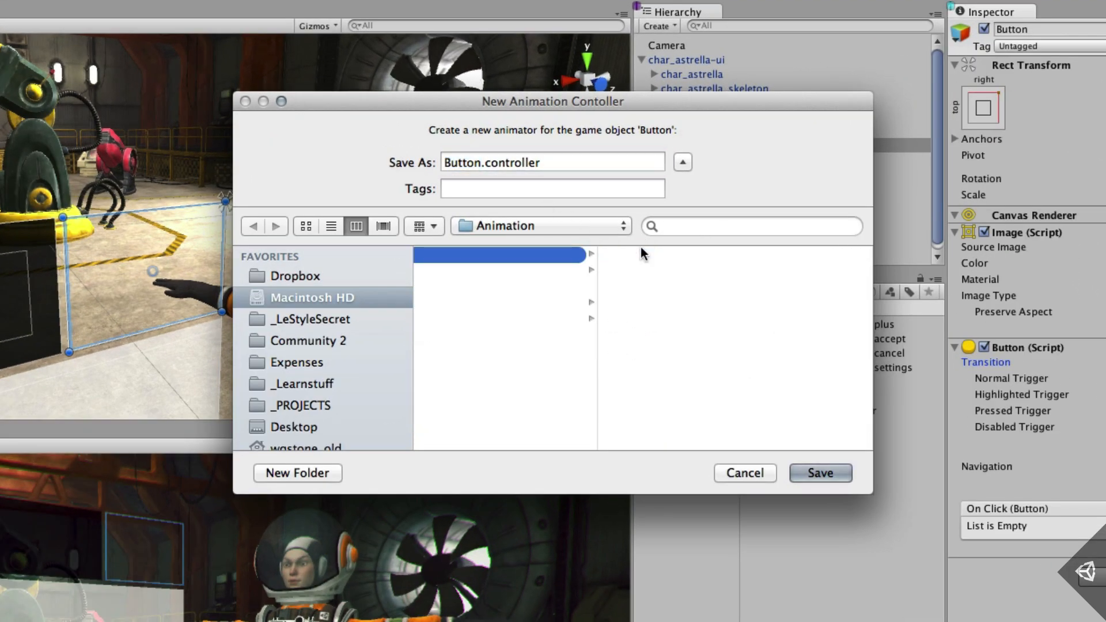
{"action": "double_click", "coordinate": [467, 163]}
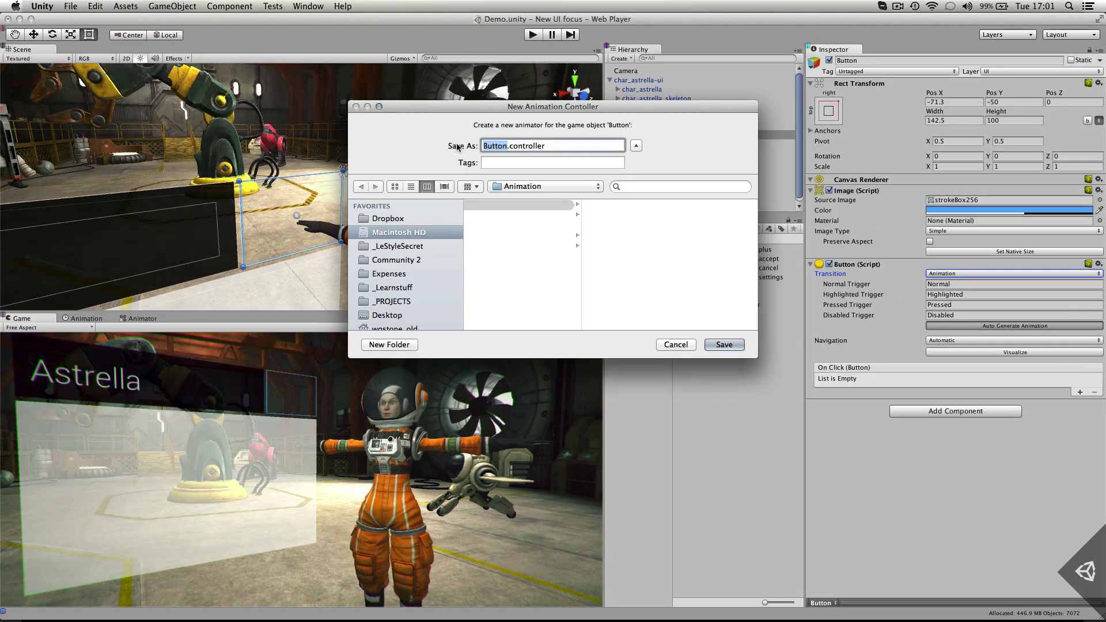
{"action": "type", "text": "LaunchButton"}
{"action": "key", "text": "Return"}
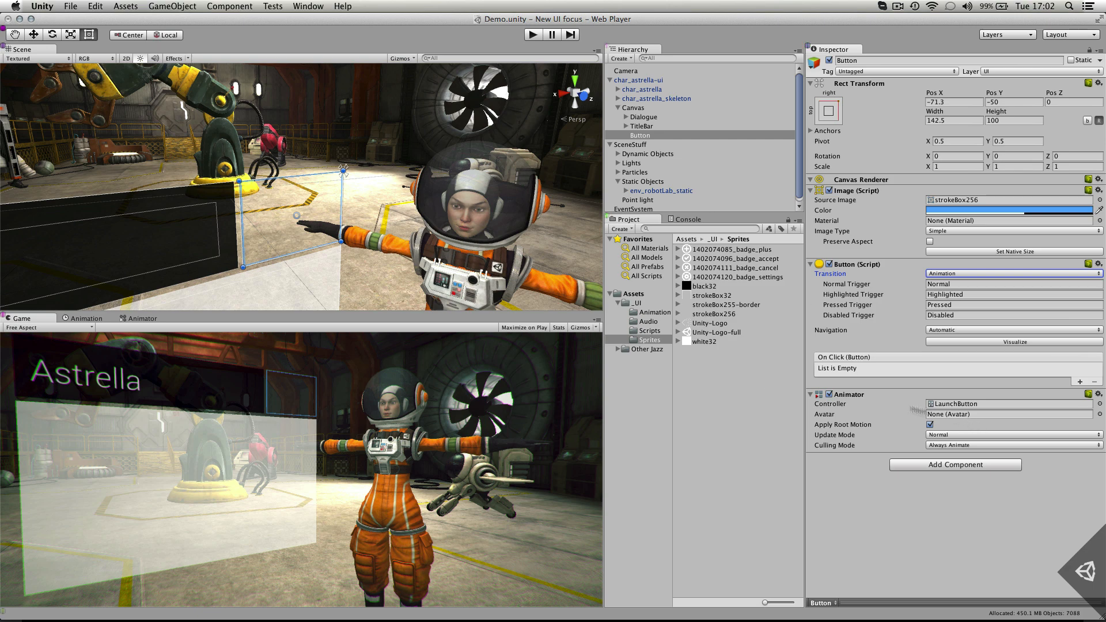
- Arrange the Normal, Highlighted, Pressed and Disabled states in a column beside Any State in the LaunchButton controller's graph
{"action": "left_click", "coordinate": [970, 405]}
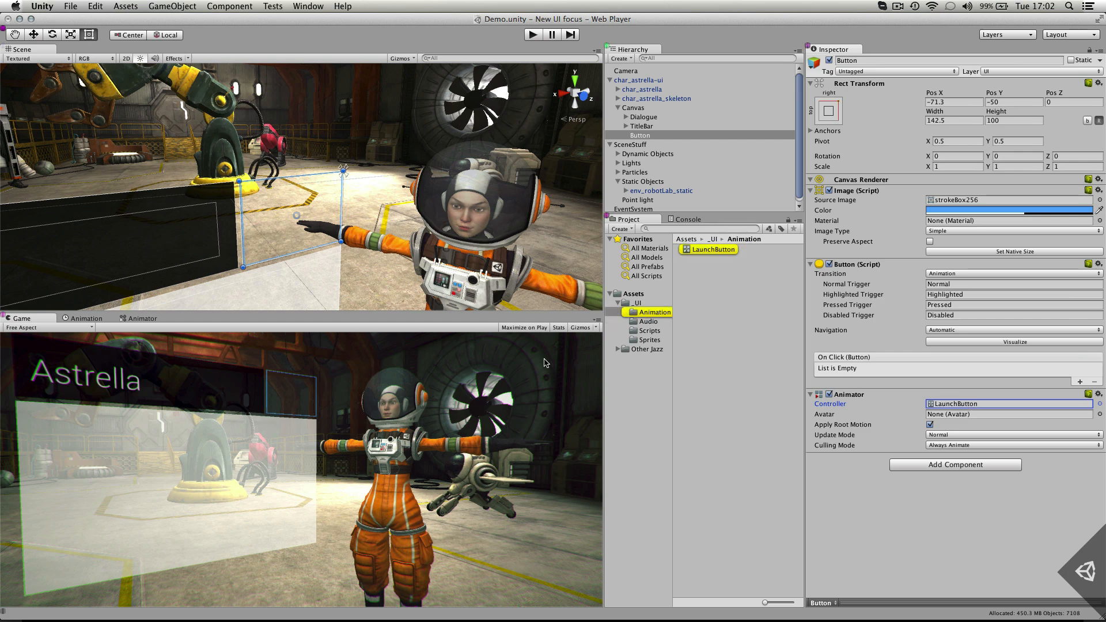
{"action": "left_click", "coordinate": [142, 319]}
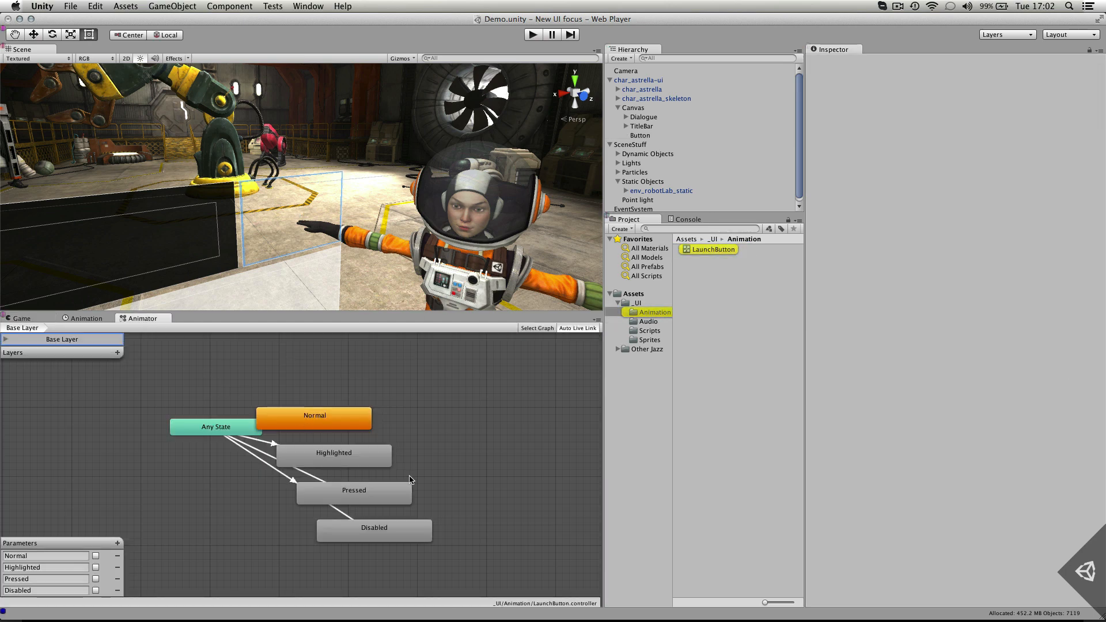
{"action": "left_click_drag", "start_coordinate": [315, 416], "coordinate": [379, 367]}
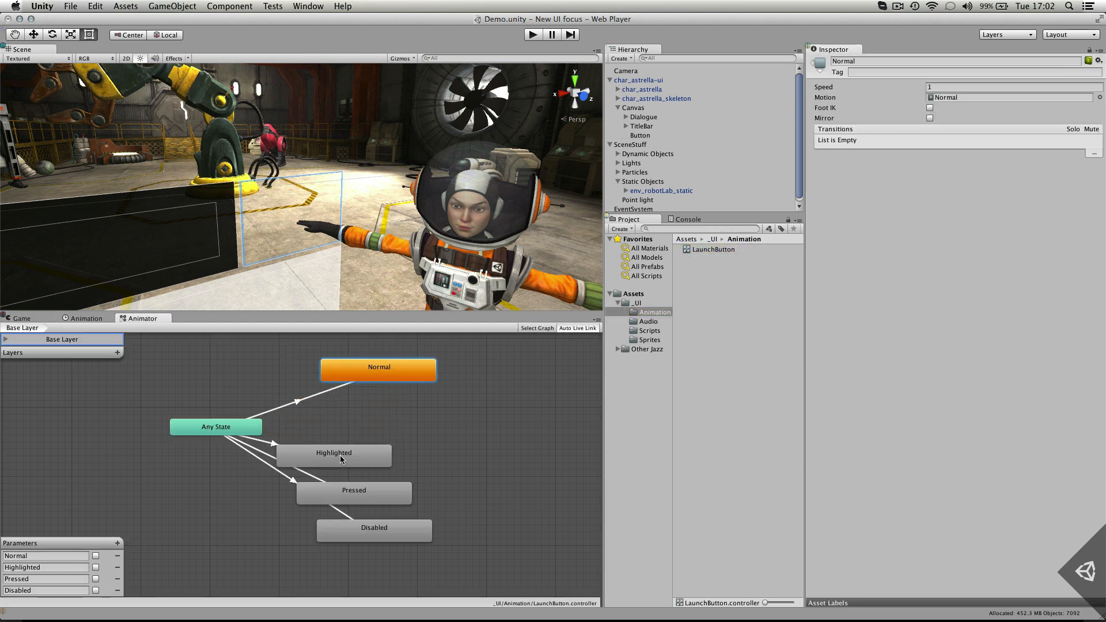
{"action": "left_click_drag", "start_coordinate": [340, 459], "coordinate": [384, 422]}
{"action": "left_click_drag", "start_coordinate": [402, 479], "coordinate": [407, 455]}
{"action": "left_click", "coordinate": [401, 529]}
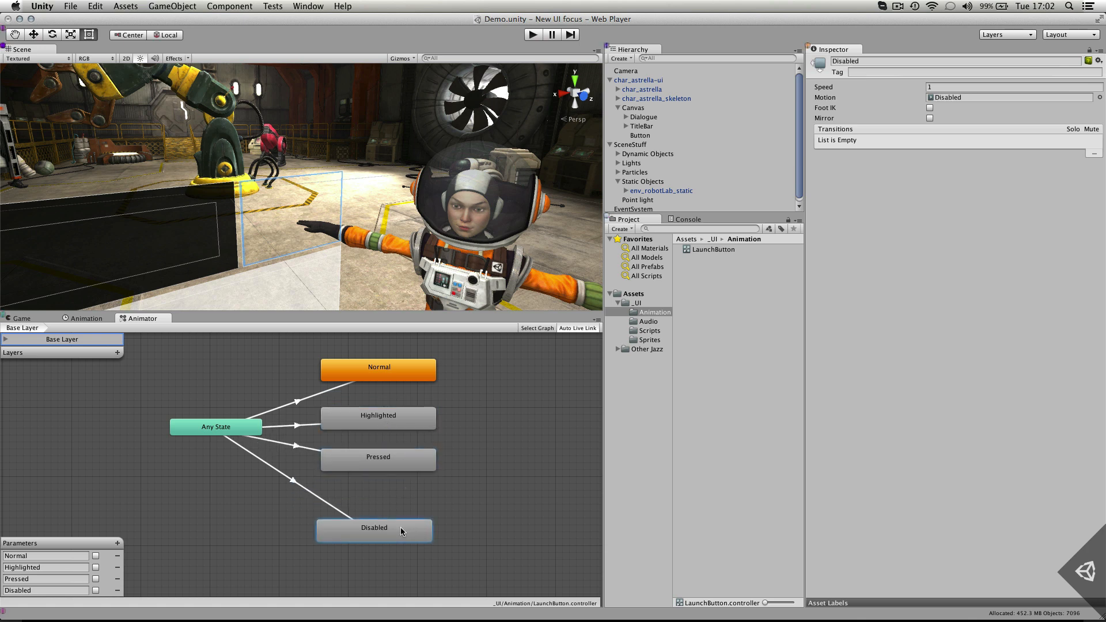
{"action": "left_click_drag", "start_coordinate": [402, 530], "coordinate": [406, 510]}
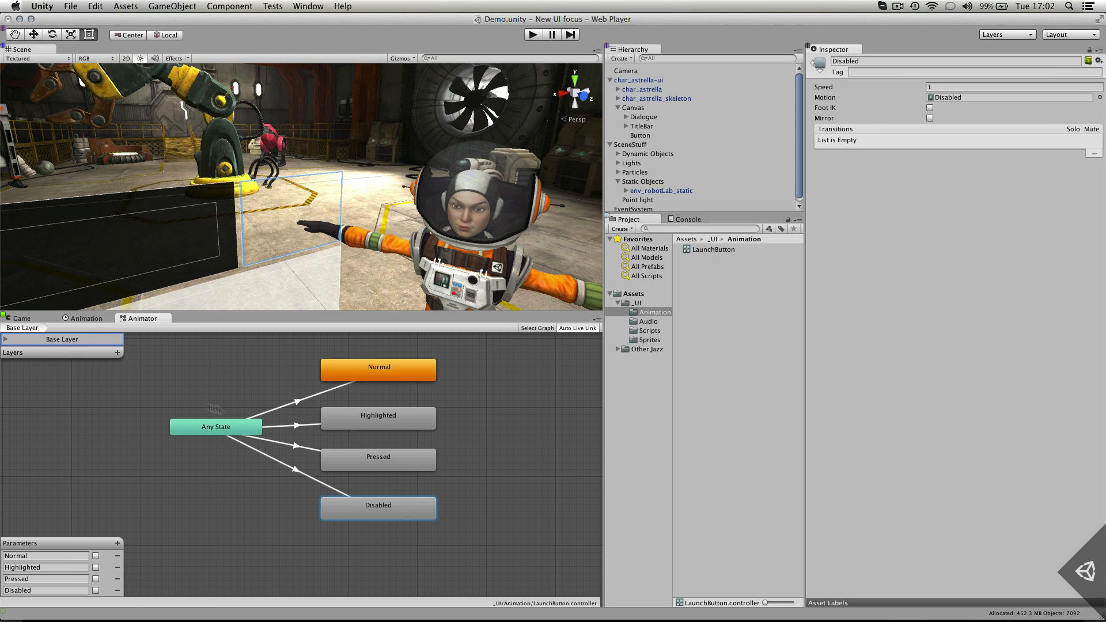
- Add a Rect Transform Scale curve to the button's Highlighted animation clip
{"action": "left_click", "coordinate": [81, 319]}
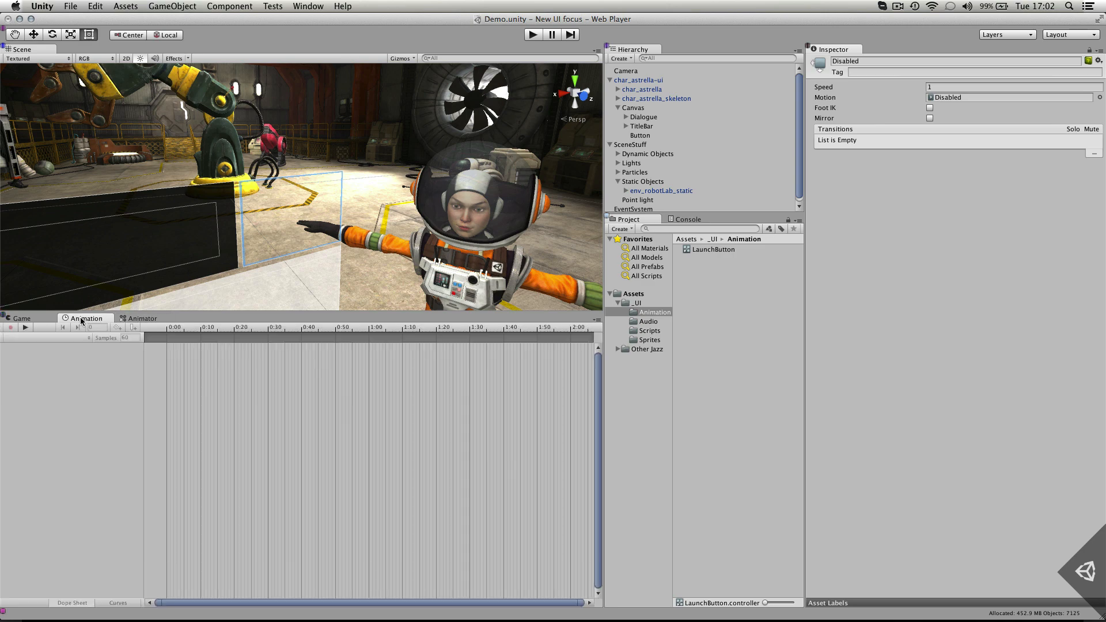
{"action": "left_click", "coordinate": [640, 135]}
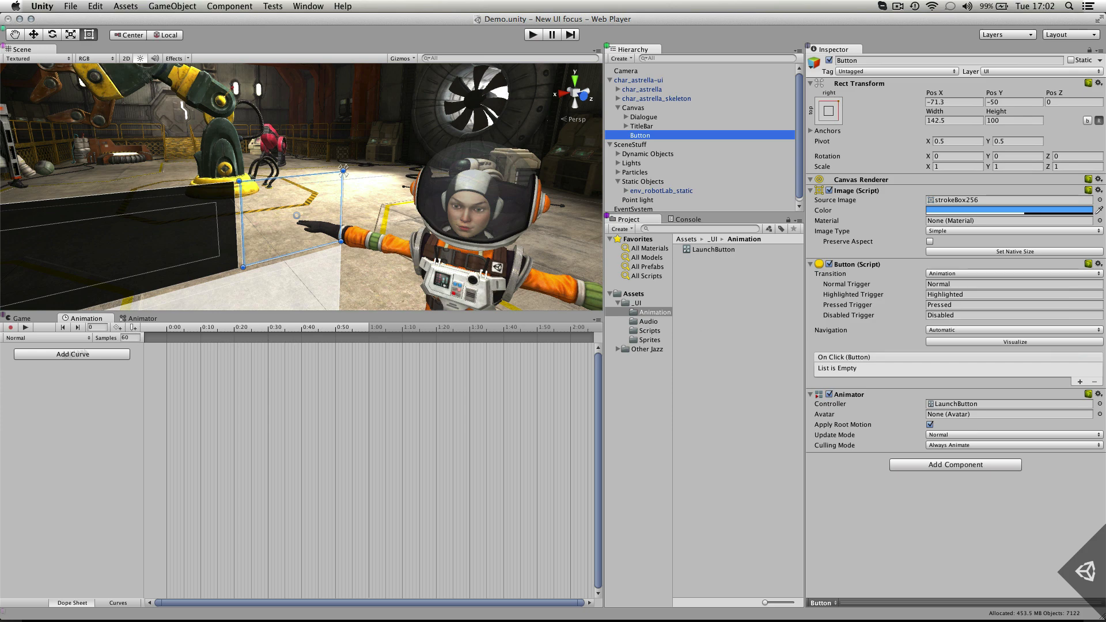
{"action": "left_click", "coordinate": [59, 338]}
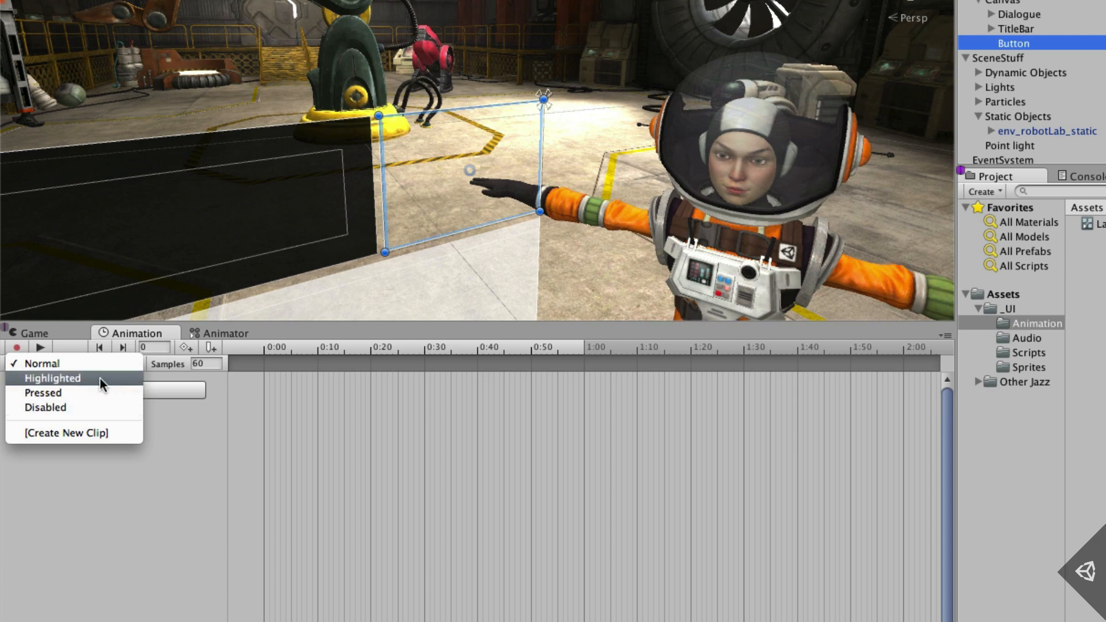
{"action": "left_click", "coordinate": [99, 378]}
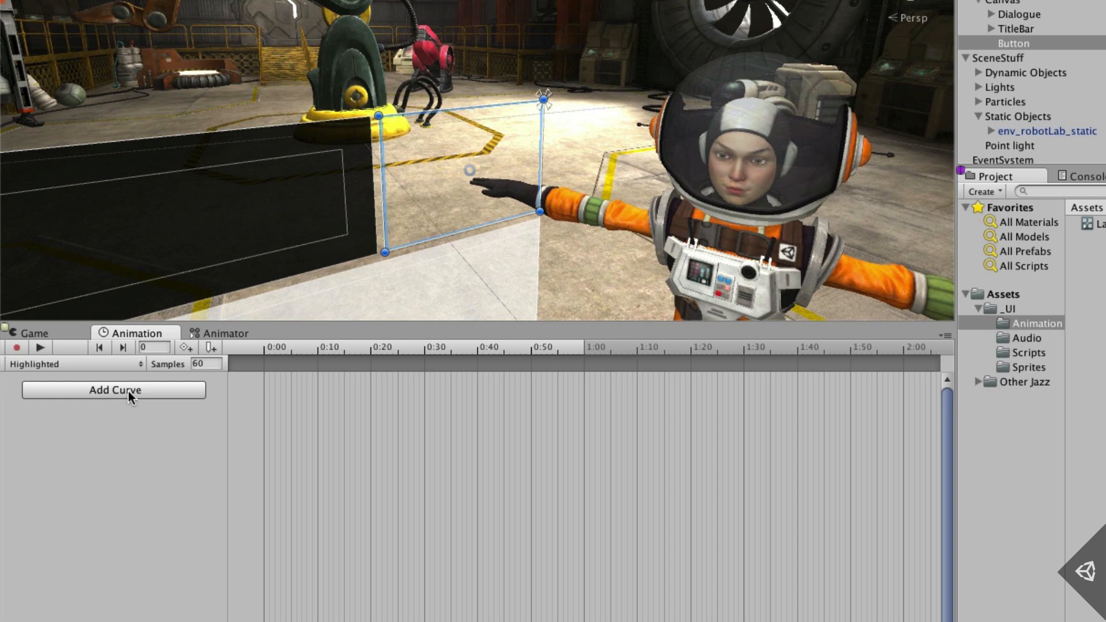
{"action": "left_click", "coordinate": [128, 389]}
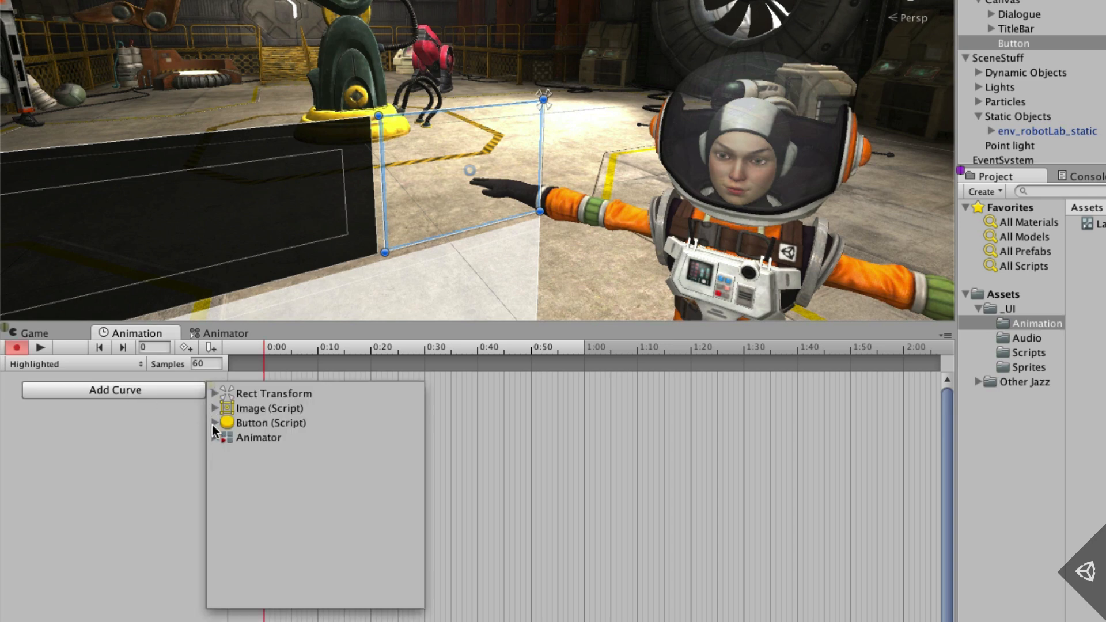
{"action": "left_click", "coordinate": [214, 393]}
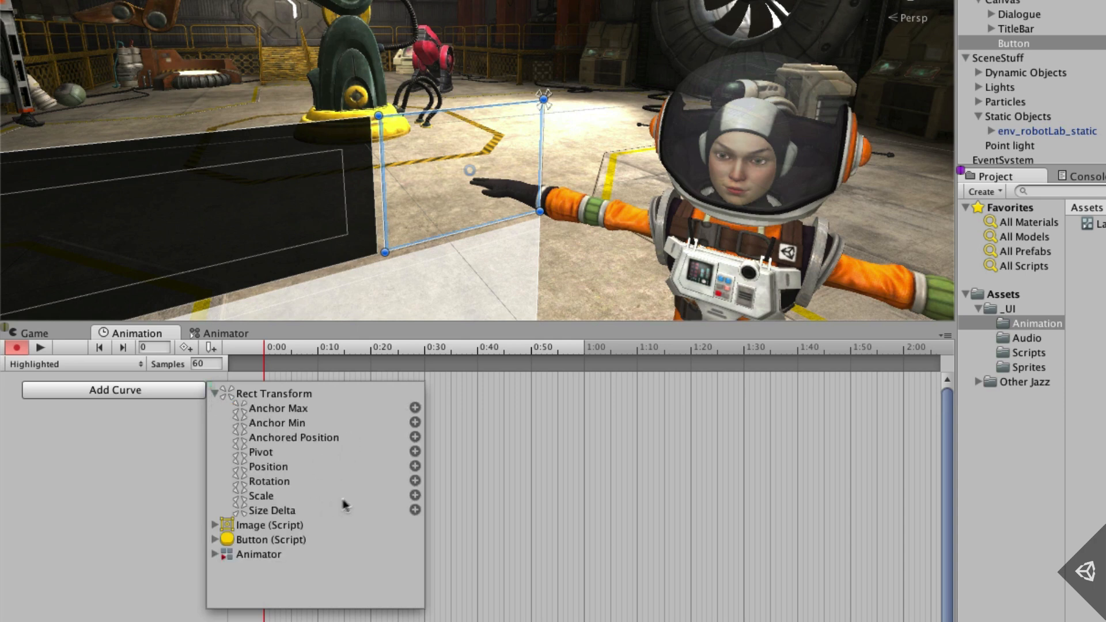
{"action": "left_click", "coordinate": [416, 495]}
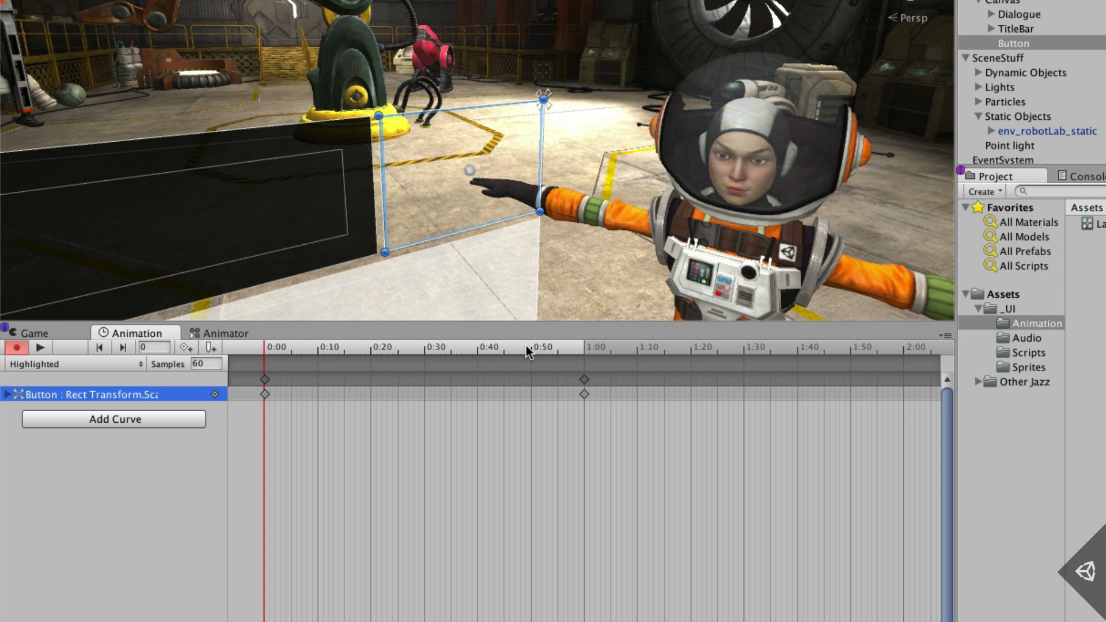
- Delete the Highlighted clip's keyframe at 1:00 and scale the button up slightly and uniformly at frame 0
{"action": "left_click", "coordinate": [585, 380]}
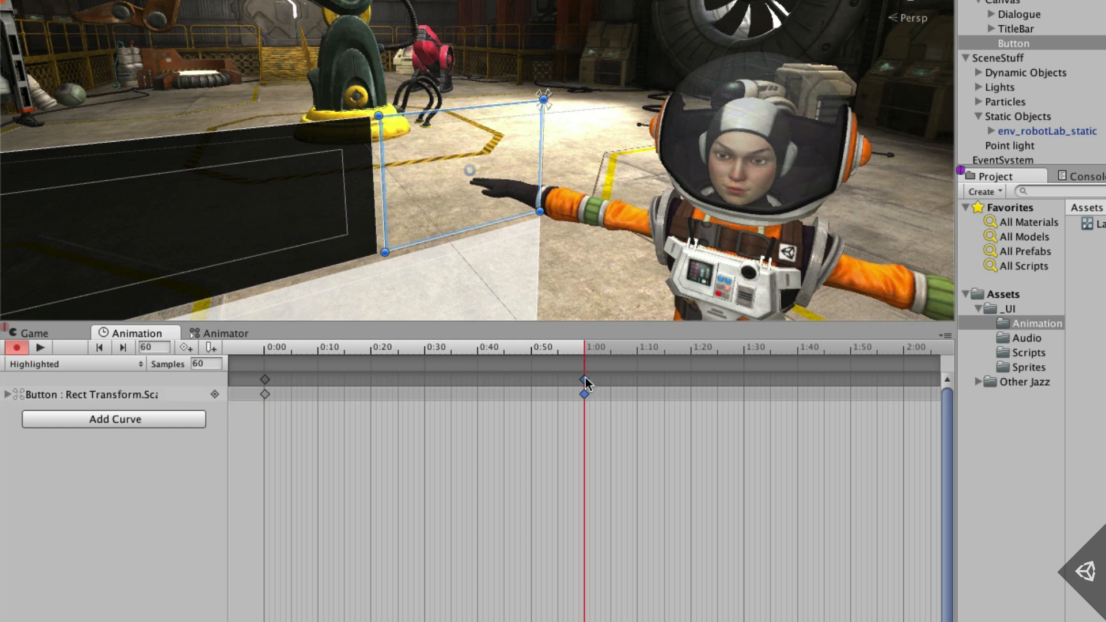
{"action": "key", "text": "Delete"}
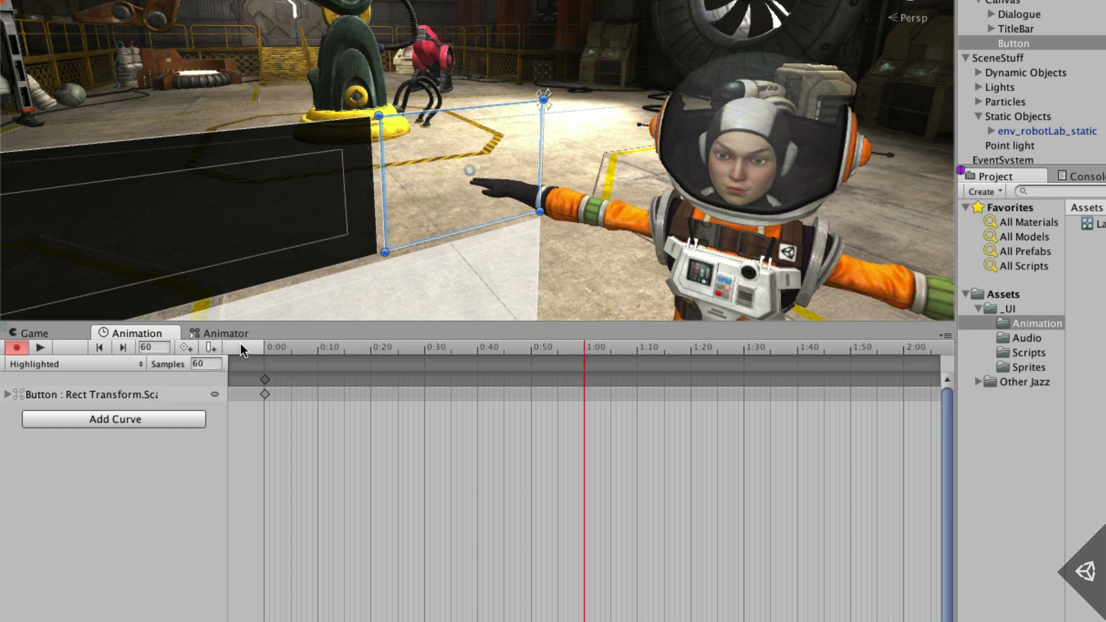
{"action": "left_click", "coordinate": [260, 350]}
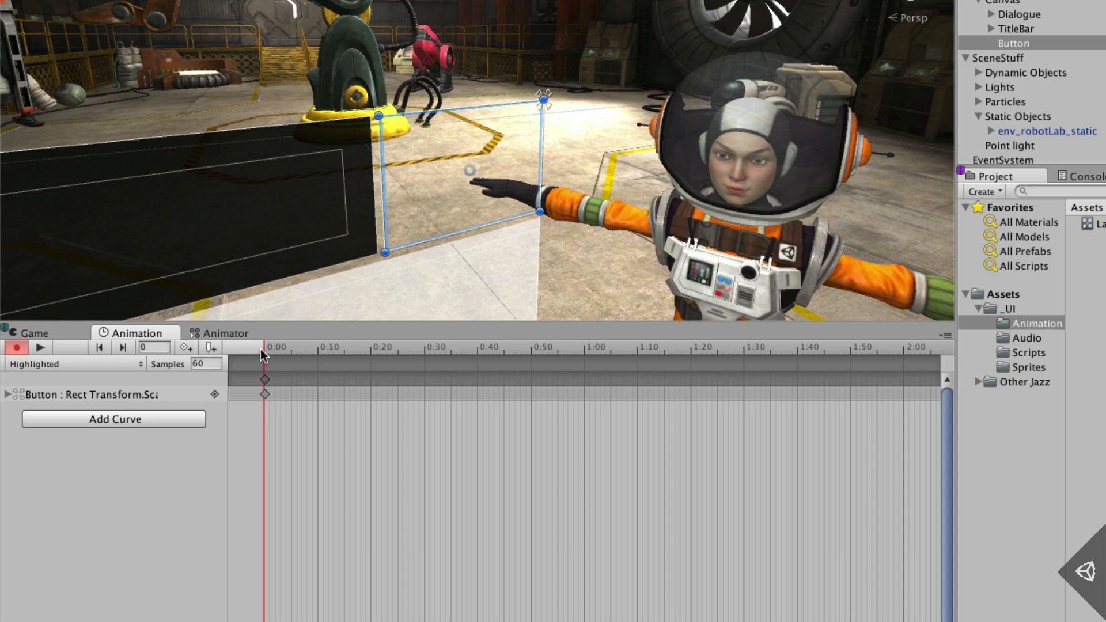
{"action": "left_click", "coordinate": [265, 394]}
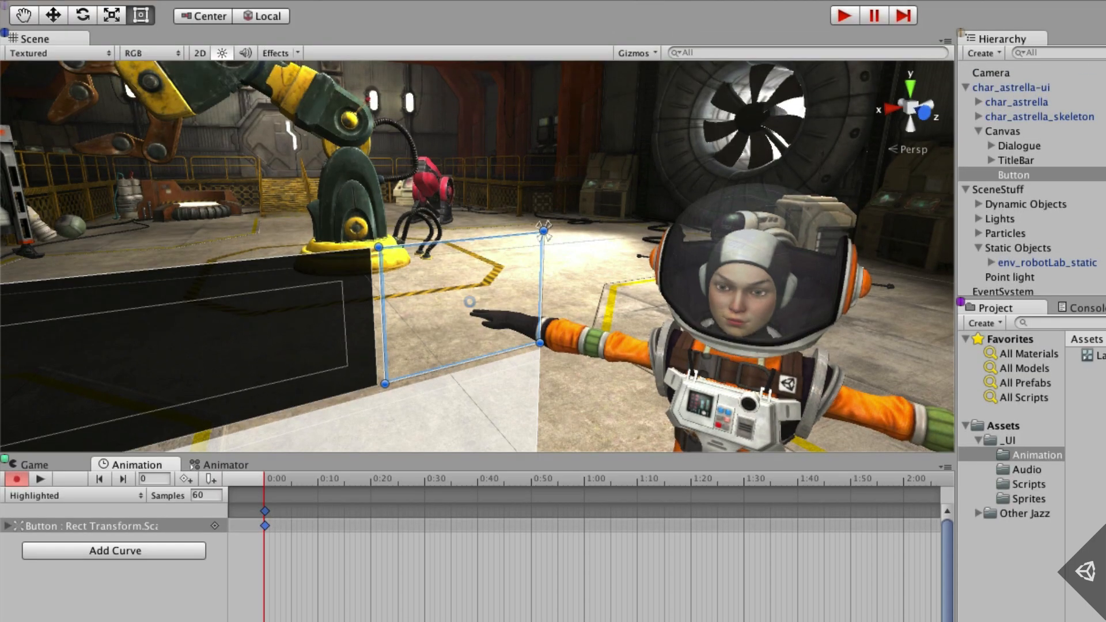
{"action": "left_click", "coordinate": [111, 16]}
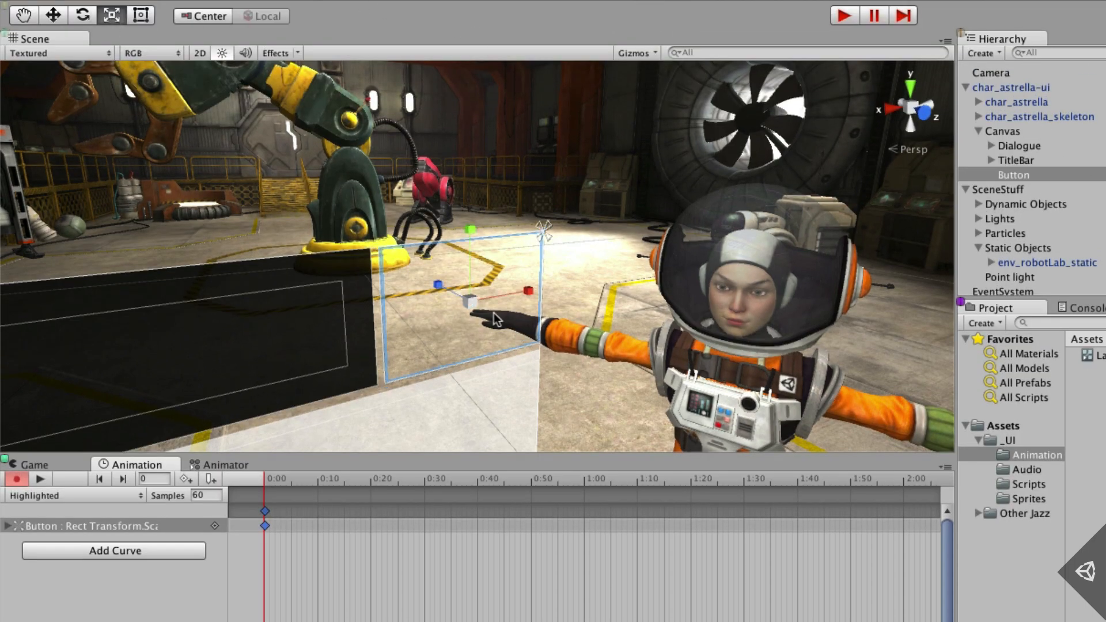
{"action": "left_click_drag", "start_coordinate": [472, 302], "coordinate": [482, 299]}
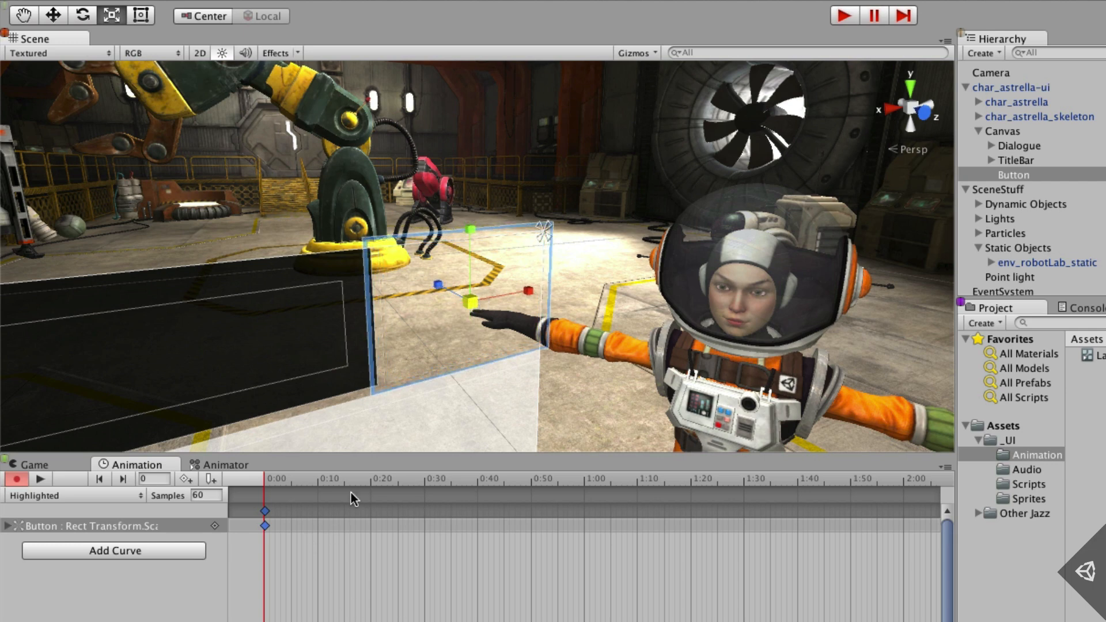
- Examine the transition from Any State to Highlighted in the button's animator graph
{"action": "left_click", "coordinate": [225, 465]}
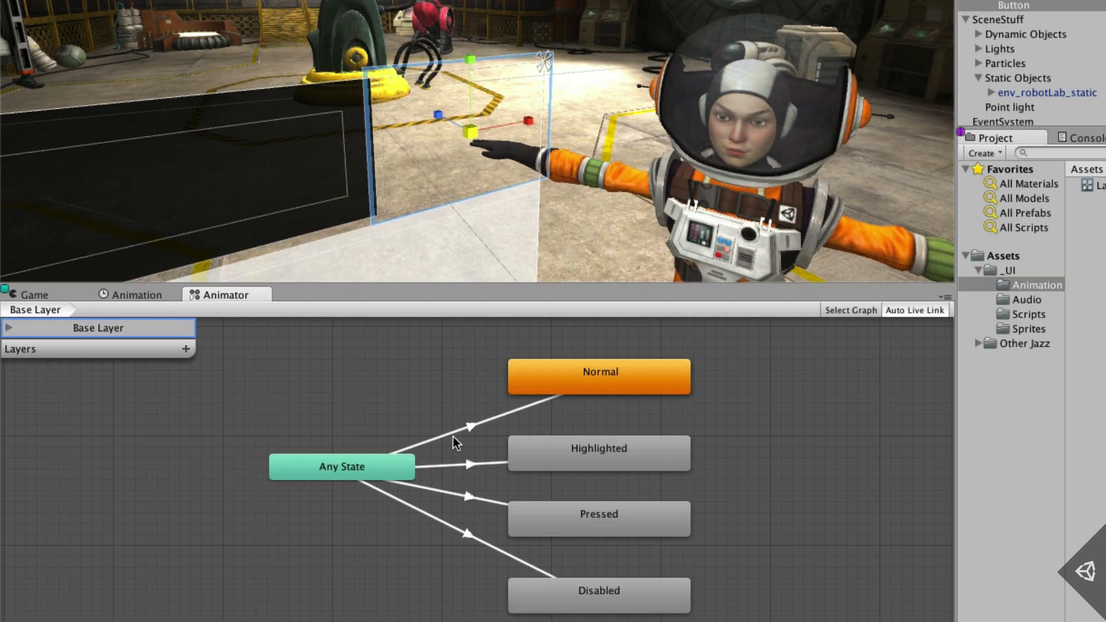
{"action": "left_click", "coordinate": [455, 465]}
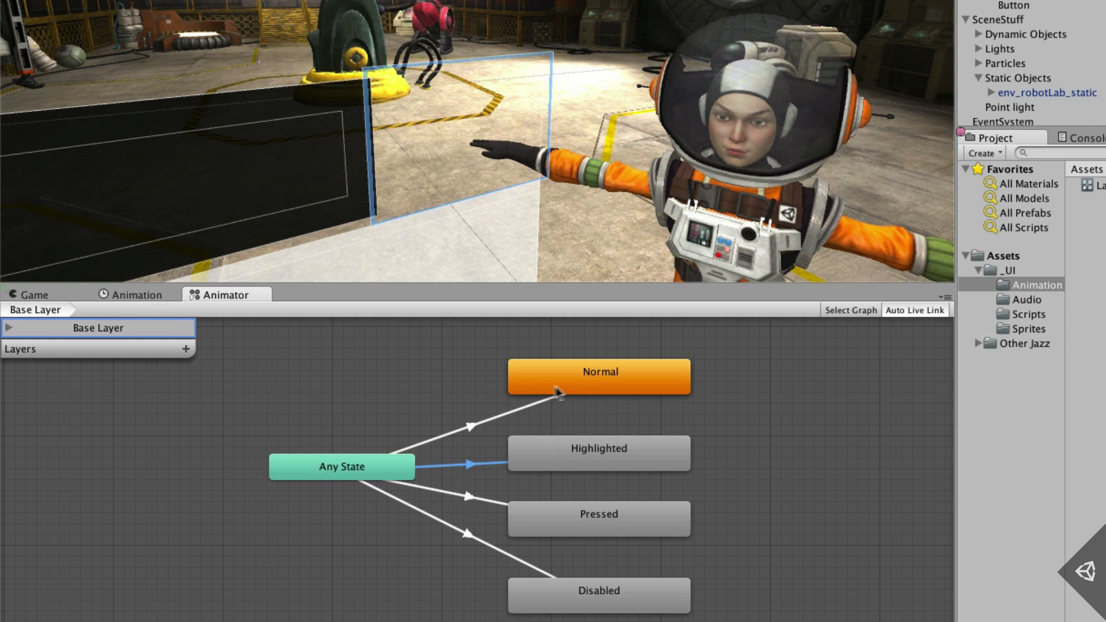
{"action": "left_click", "coordinate": [129, 296]}
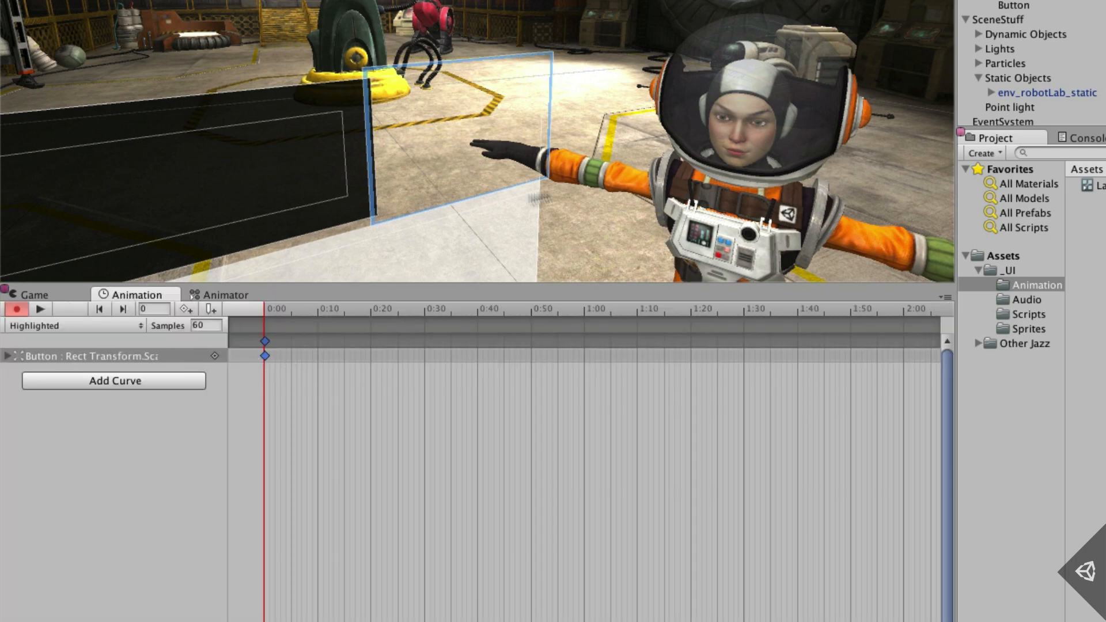
- Play the scene to test the button's highlight animation, stop playback and save the scene
{"action": "key", "text": "super+p"}
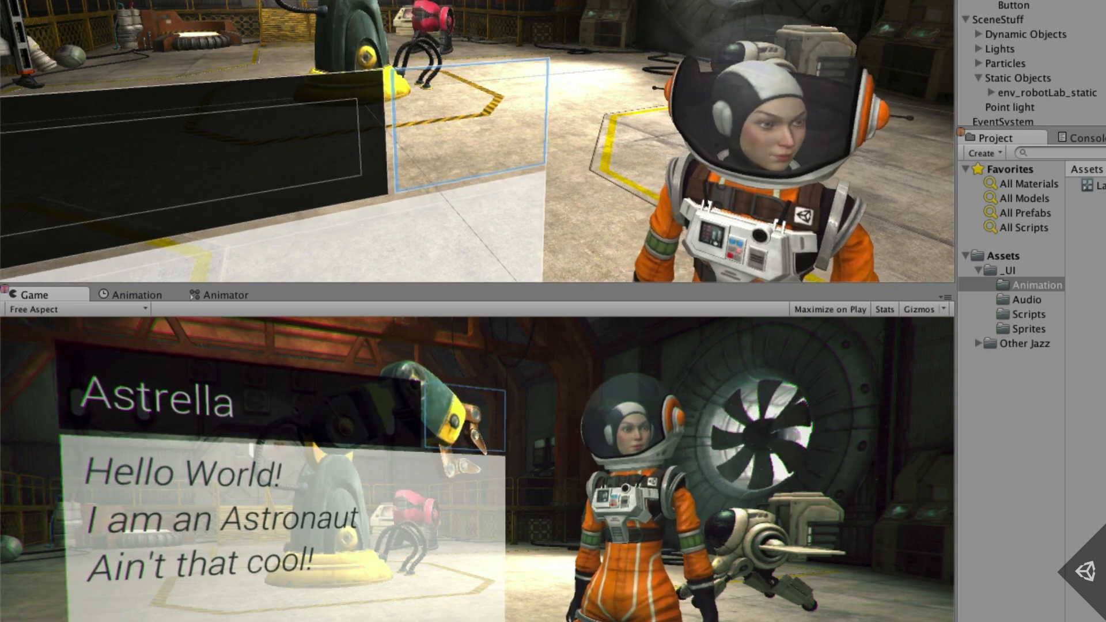
{"action": "key", "text": "ctrl+p"}
{"action": "left_click", "coordinate": [137, 295]}
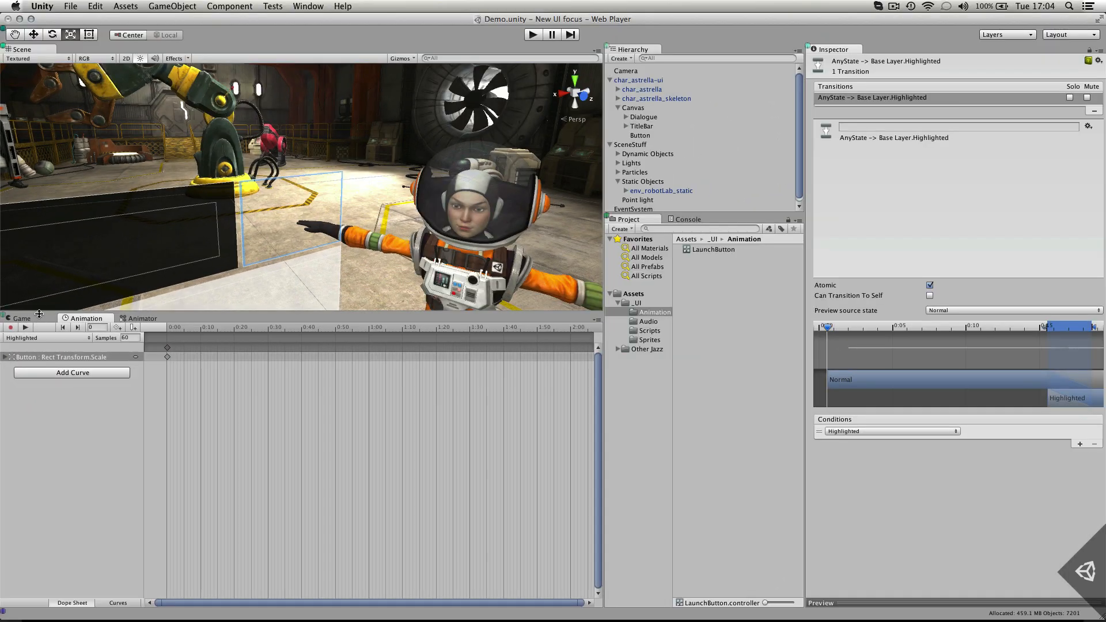
{"action": "left_click", "coordinate": [23, 318]}
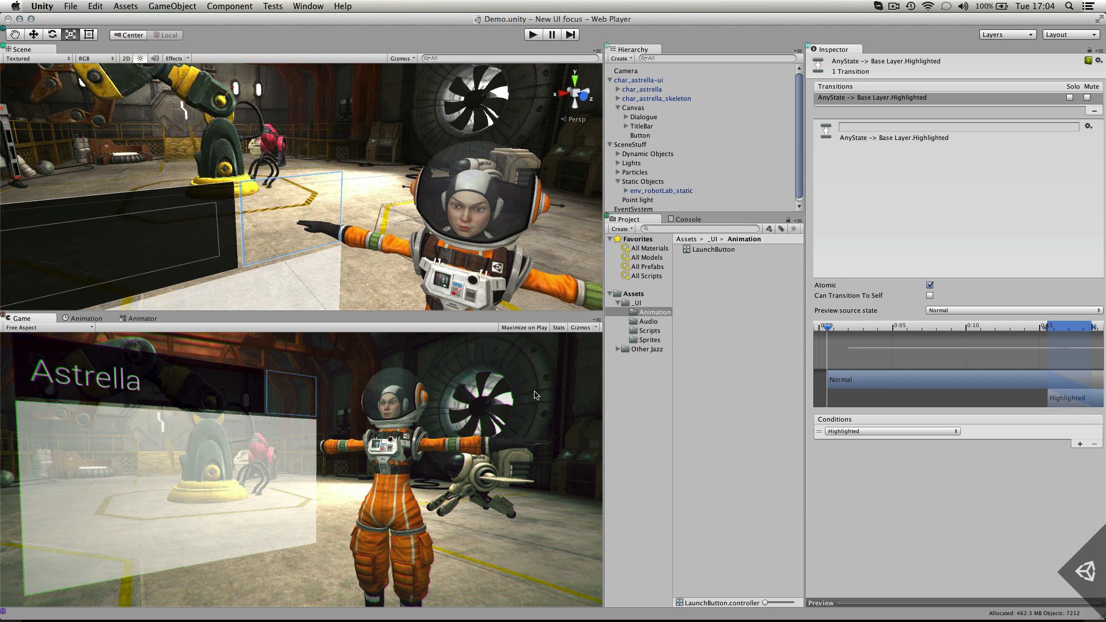
{"action": "key", "text": "super+s"}
- Delete the Start function that launches the TypeIn coroutine from the Typer script on the Dialogue's Text object, and save the script
{"action": "left_click", "coordinate": [641, 136]}
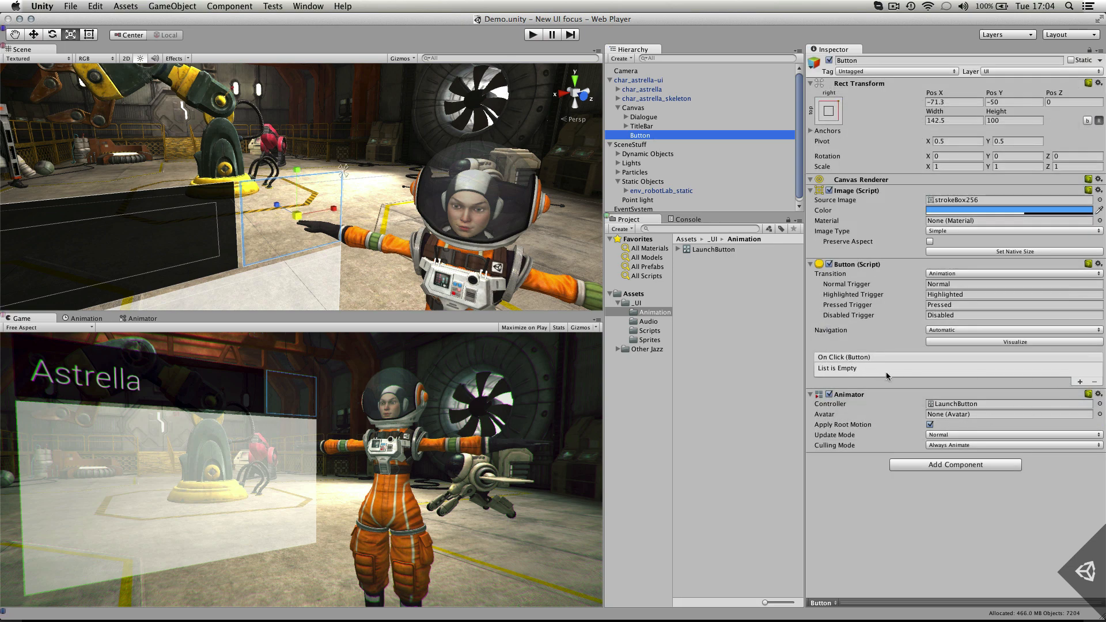
{"action": "left_click", "coordinate": [645, 117]}
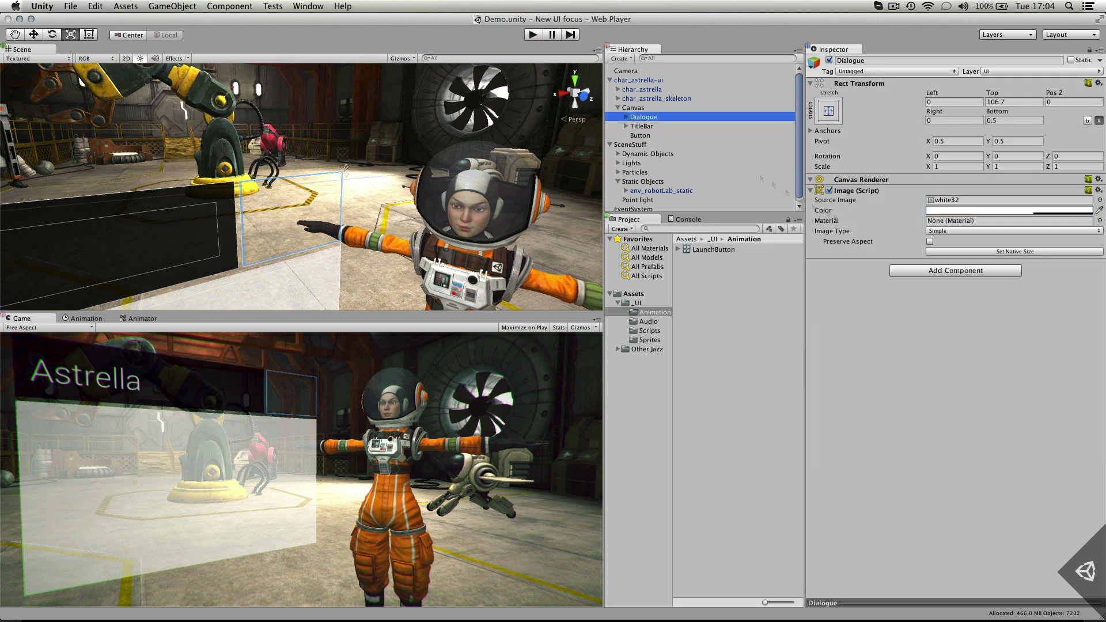
{"action": "left_click", "coordinate": [626, 117]}
{"action": "left_click", "coordinate": [645, 126]}
{"action": "double_click", "coordinate": [1008, 403]}
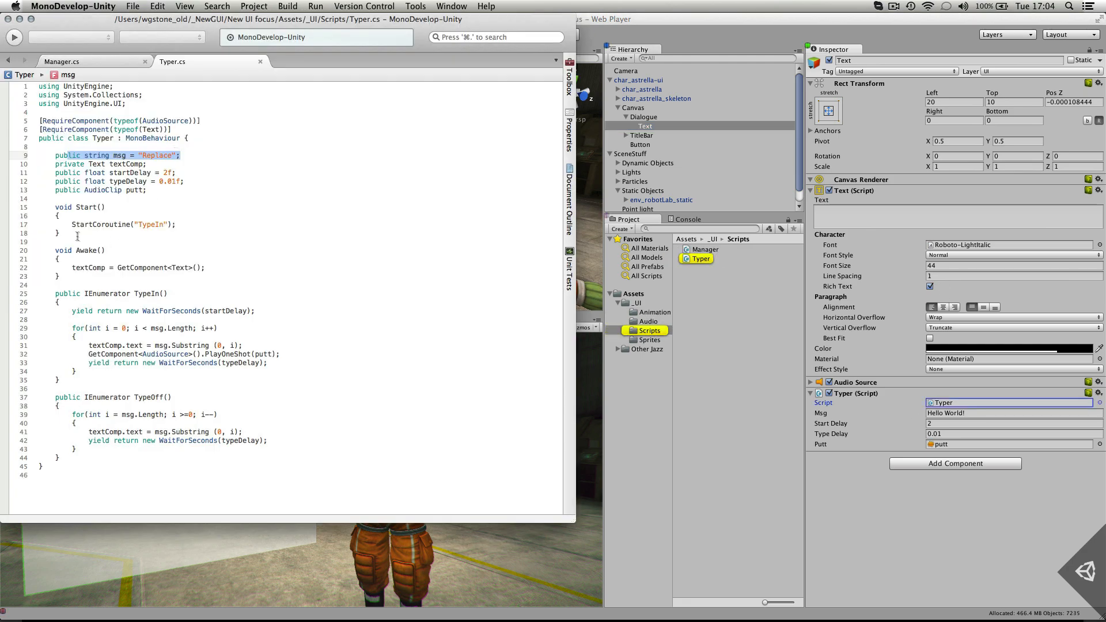
{"action": "left_click_drag", "start_coordinate": [77, 235], "coordinate": [21, 196]}
{"action": "key", "text": "BackSpace"}
{"action": "key", "text": "BackSpace"}
{"action": "key", "text": "super+s"}
{"action": "left_click", "coordinate": [631, 21]}
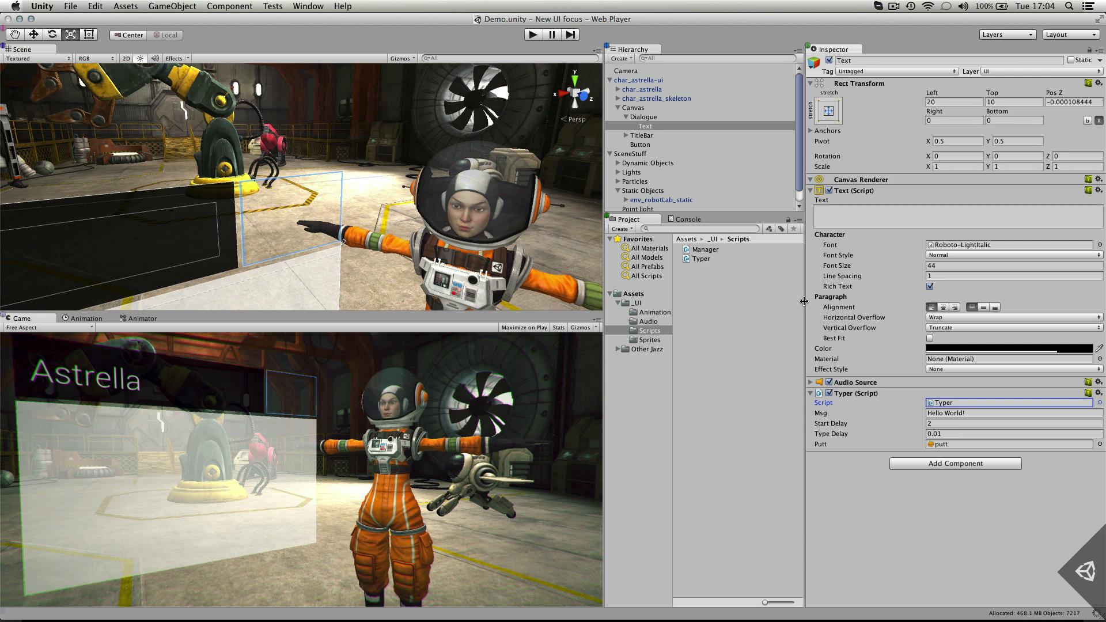
- Collapse the Dialogue object in the hierarchy and attach the Manager script to the Canvas
{"action": "left_click", "coordinate": [627, 117]}
{"action": "left_click", "coordinate": [636, 110]}
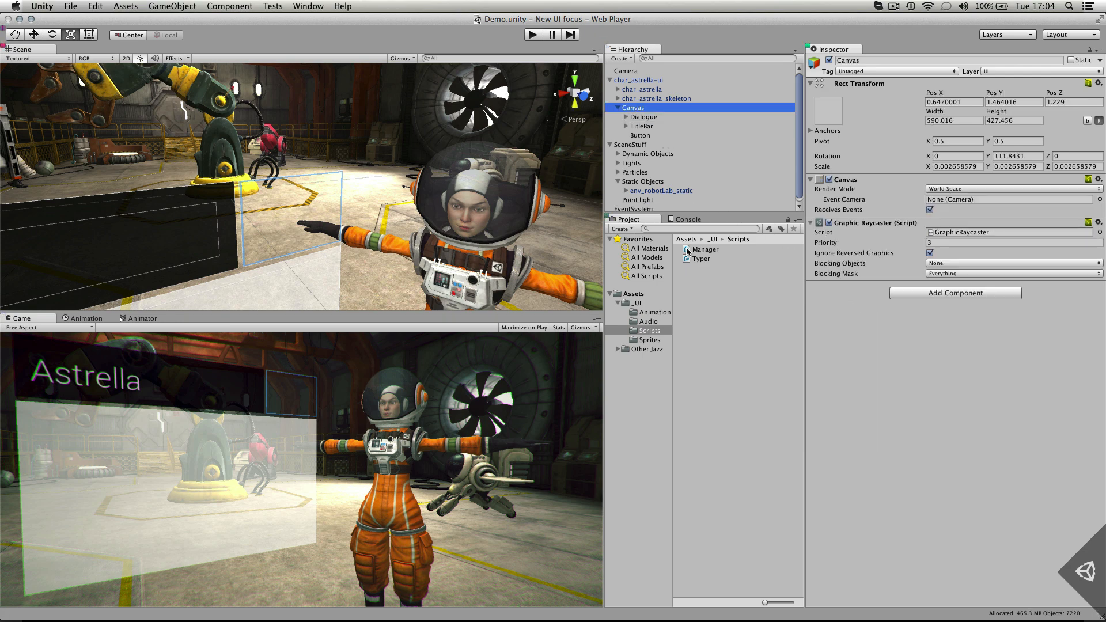
{"action": "left_click_drag", "start_coordinate": [687, 254], "coordinate": [969, 390]}
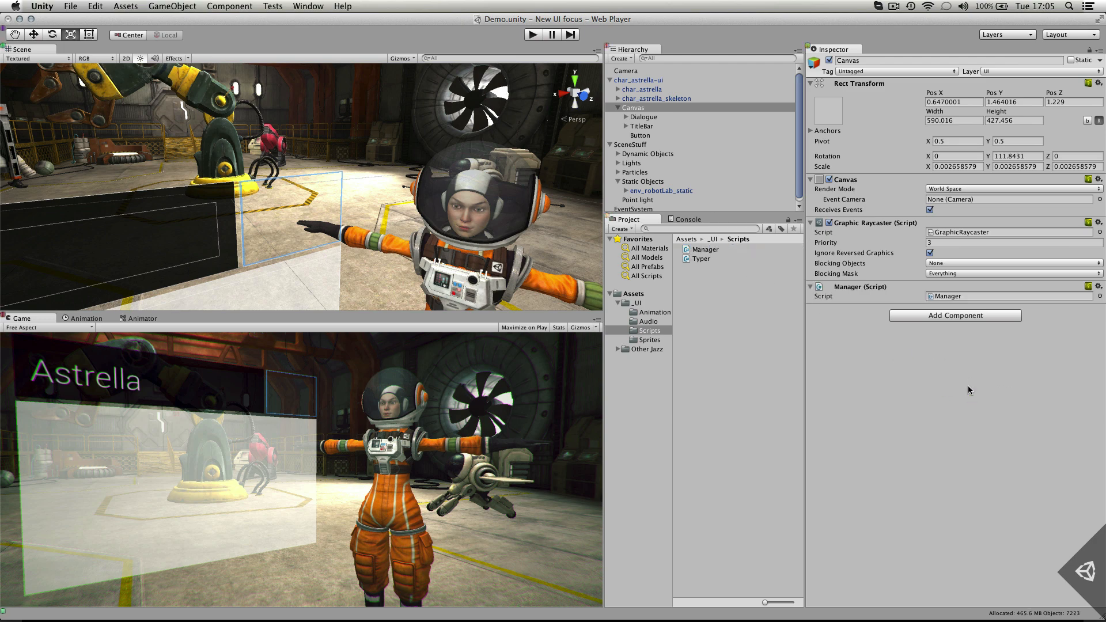
- Comment out the FadeIn and FadeOut SetTrigger lines in the Manager script's BeginMenu function and return to the Unity editor
{"action": "double_click", "coordinate": [939, 297]}
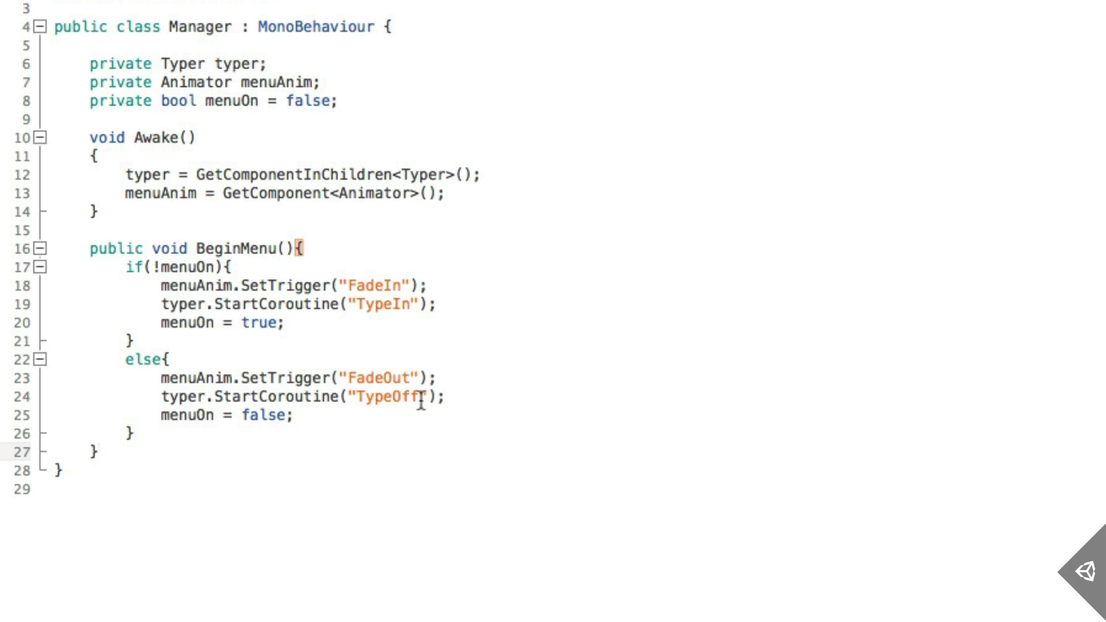
{"action": "left_click_drag", "start_coordinate": [159, 286], "coordinate": [441, 286]}
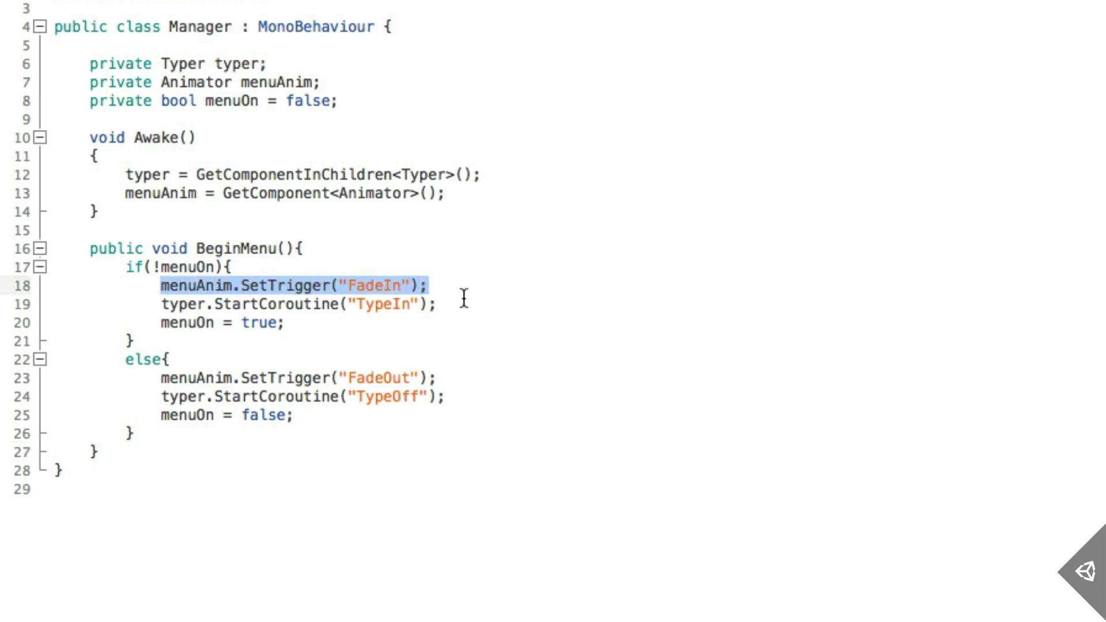
{"action": "left_click", "coordinate": [157, 287]}
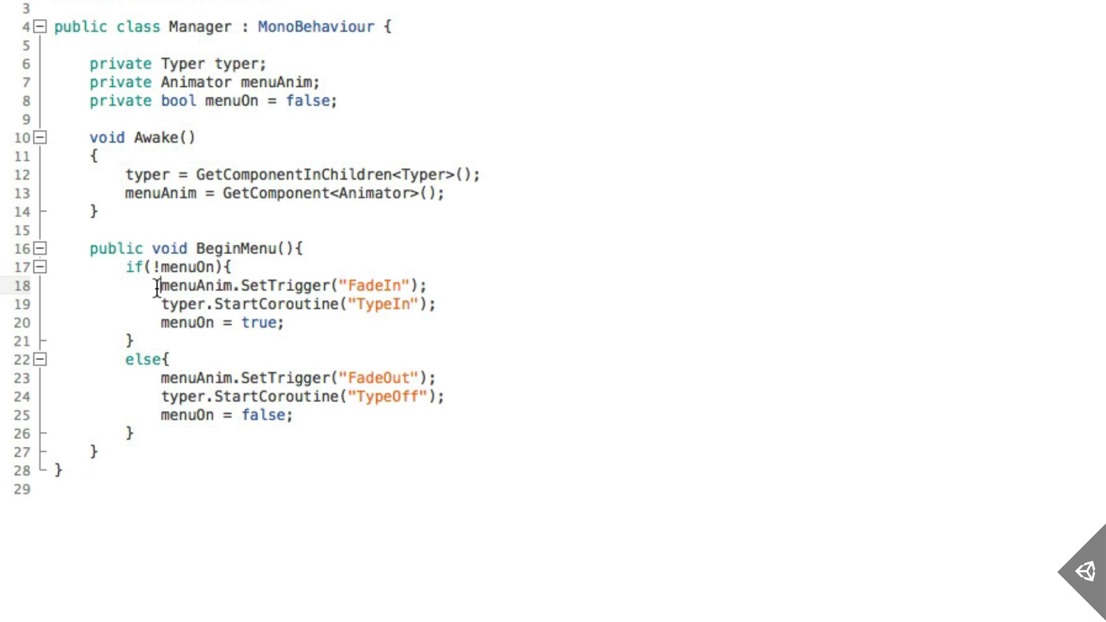
{"action": "type", "text": "//"}
{"action": "left_click", "coordinate": [159, 379]}
{"action": "type", "text": "//"}
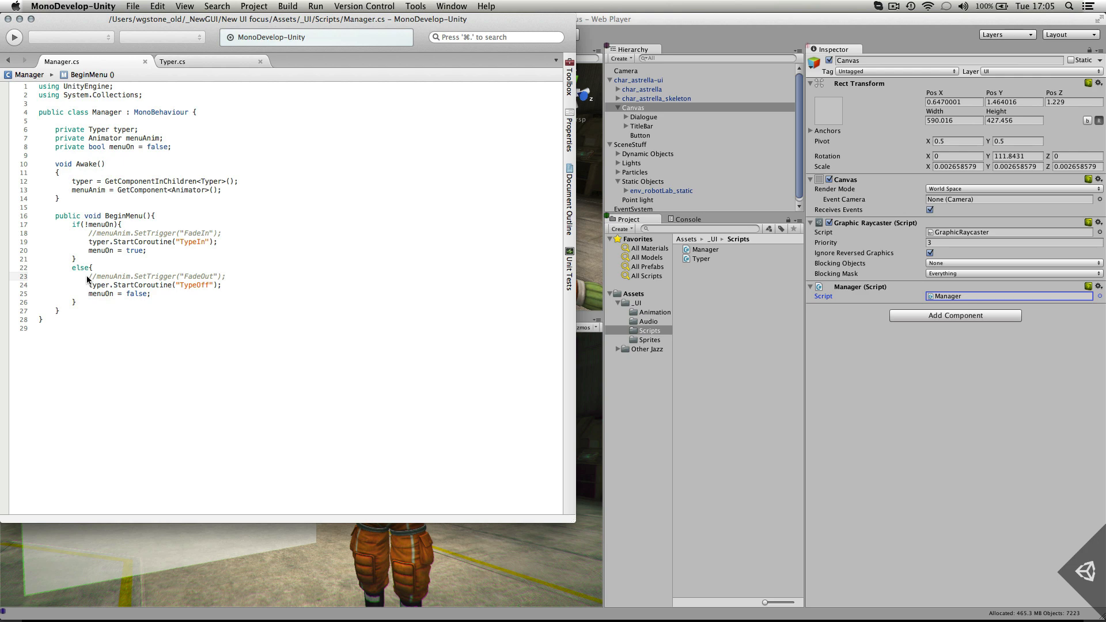
{"action": "left_click", "coordinate": [681, 26]}
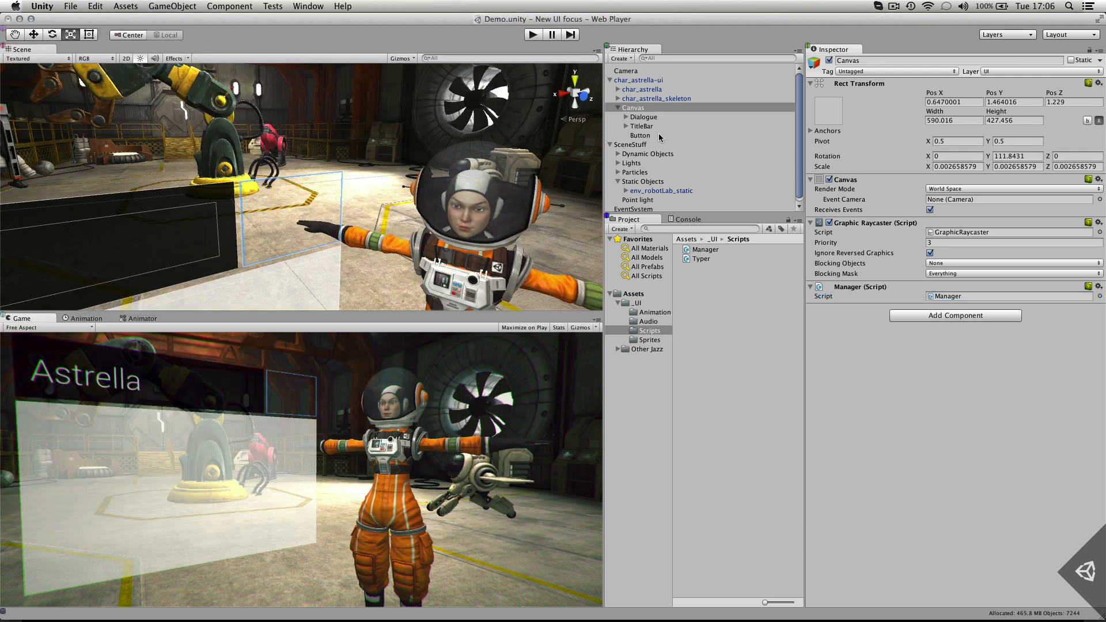
- Add an On Click event to the Button that calls Manager.BeginMenu on the Canvas, and stop the test playback
{"action": "left_click", "coordinate": [642, 135]}
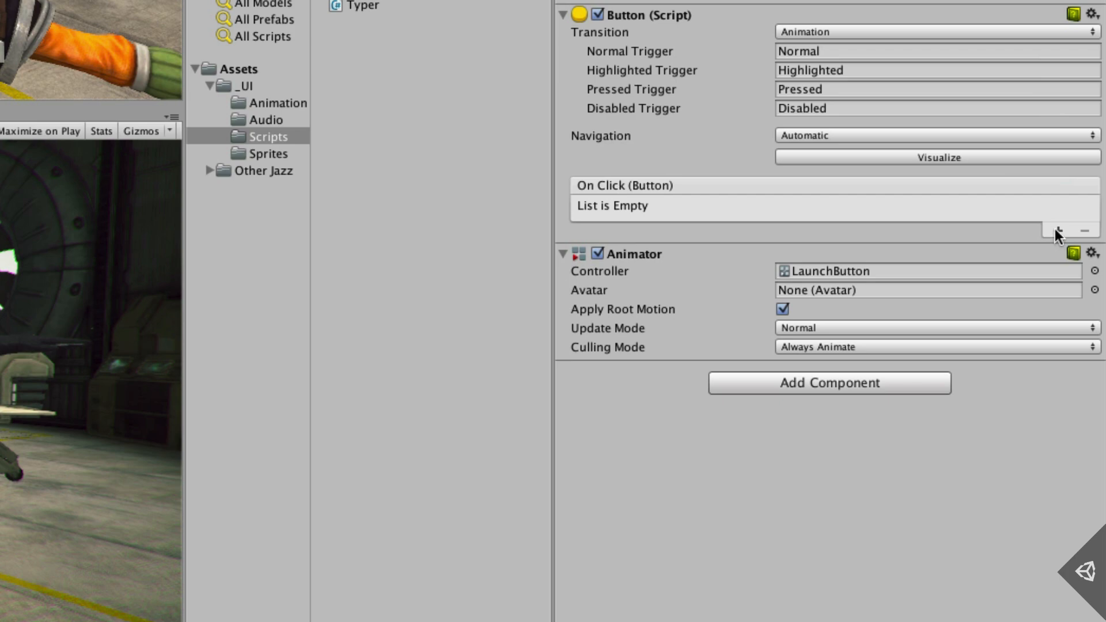
{"action": "left_click", "coordinate": [1059, 232]}
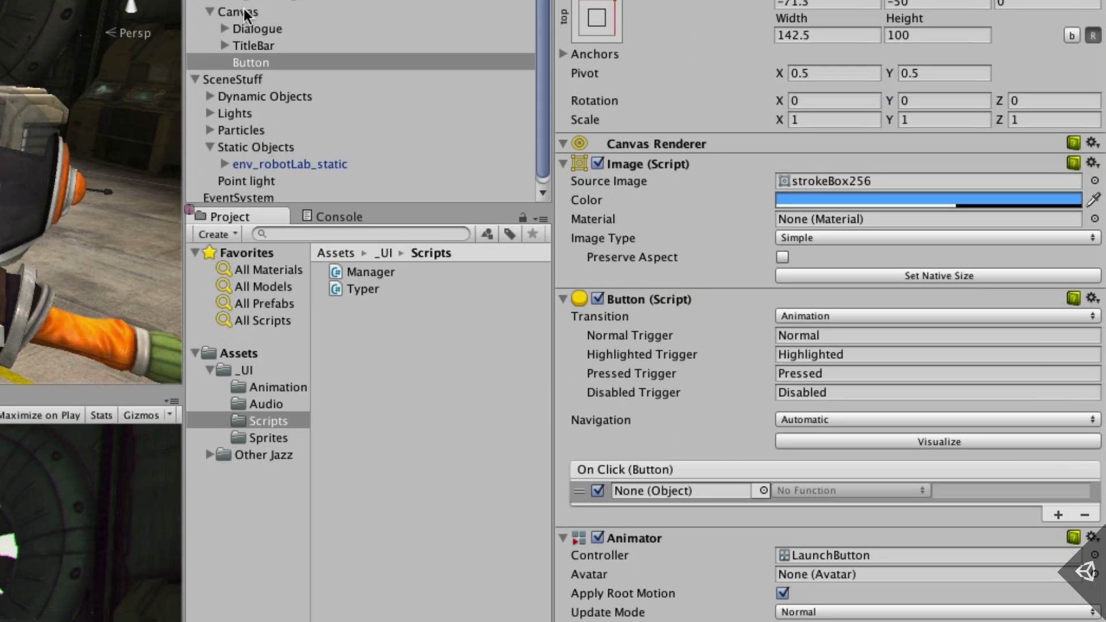
{"action": "left_click_drag", "start_coordinate": [239, 11], "coordinate": [672, 490]}
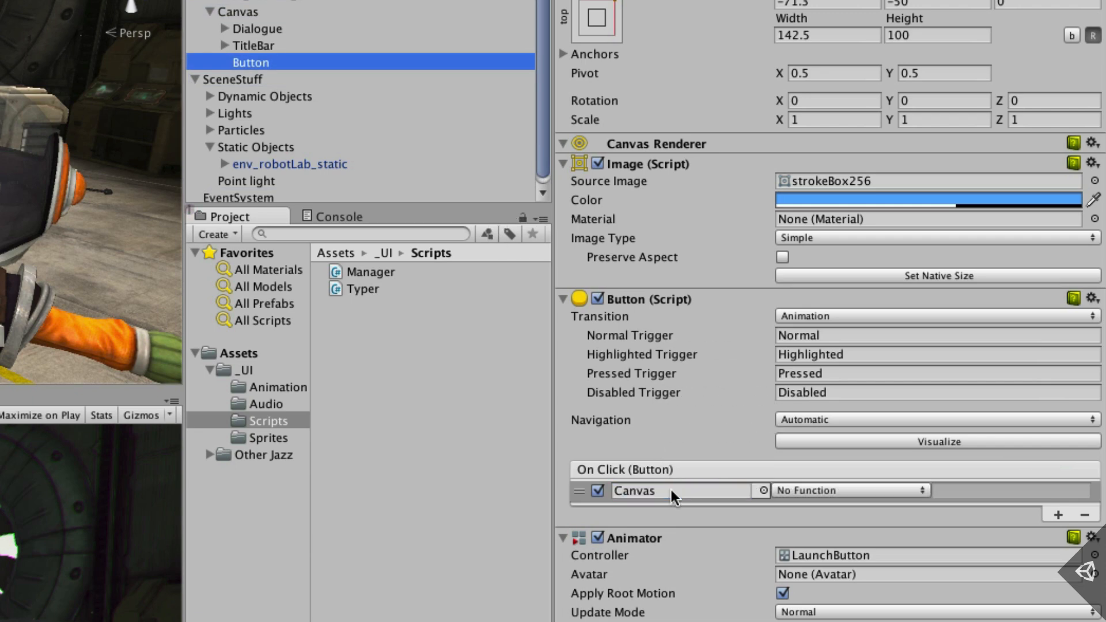
{"action": "left_click", "coordinate": [877, 488]}
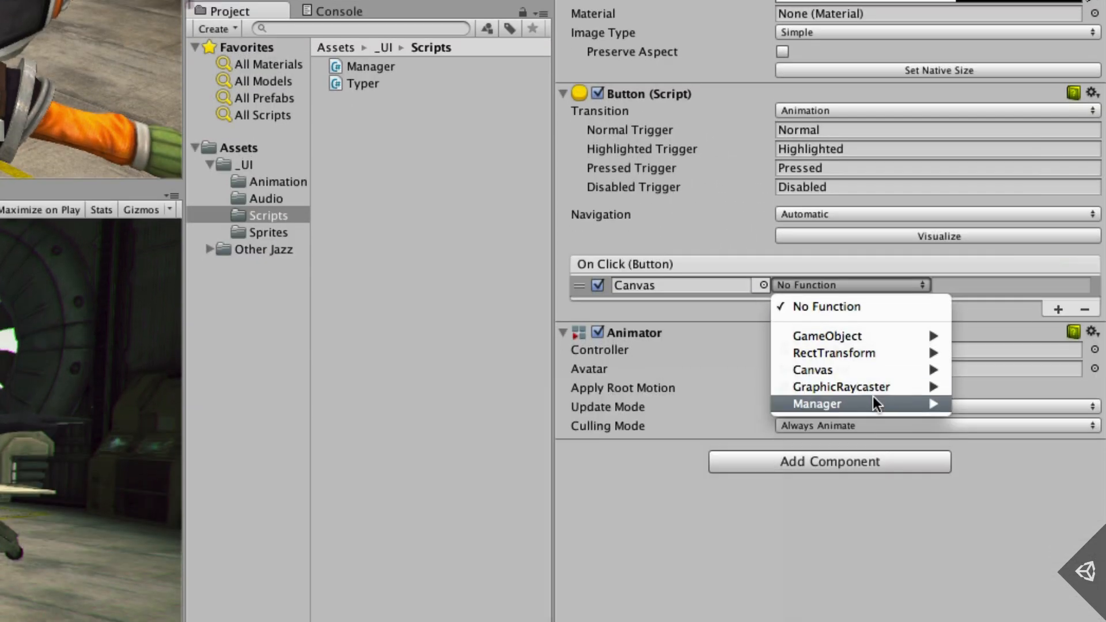
{"action": "mouse_move", "coordinate": [873, 396]}
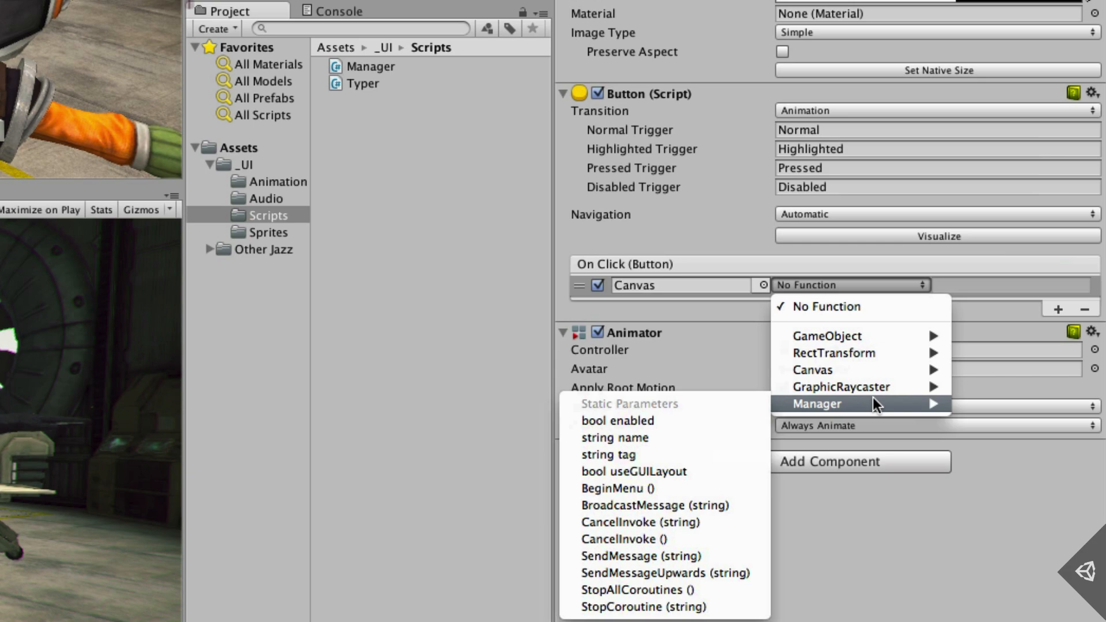
{"action": "left_click", "coordinate": [701, 489]}
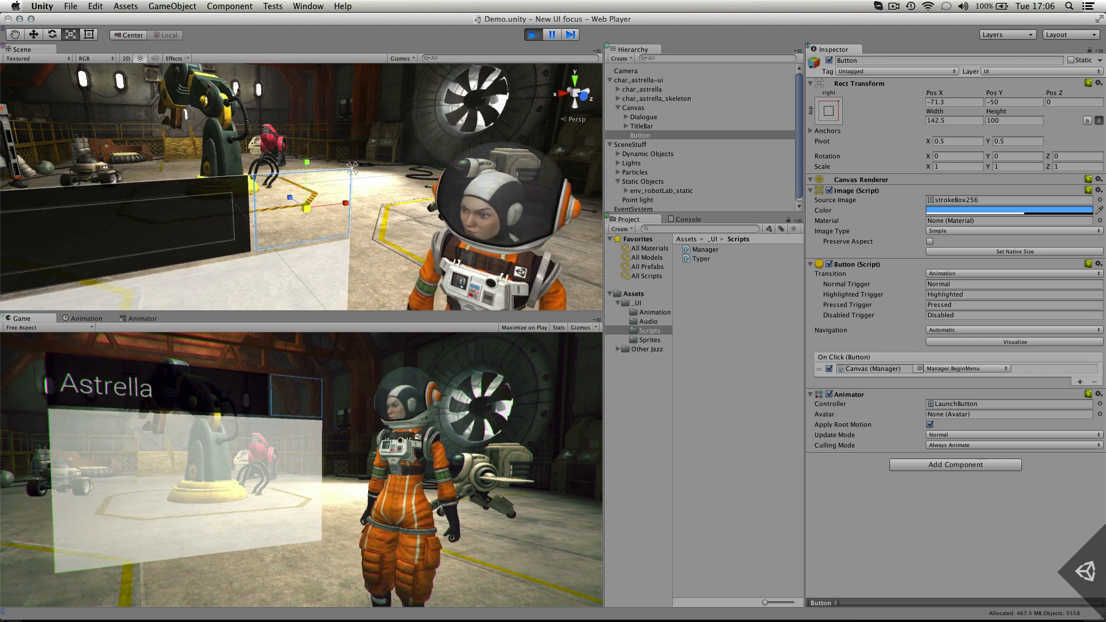
{"action": "left_click", "coordinate": [533, 35]}
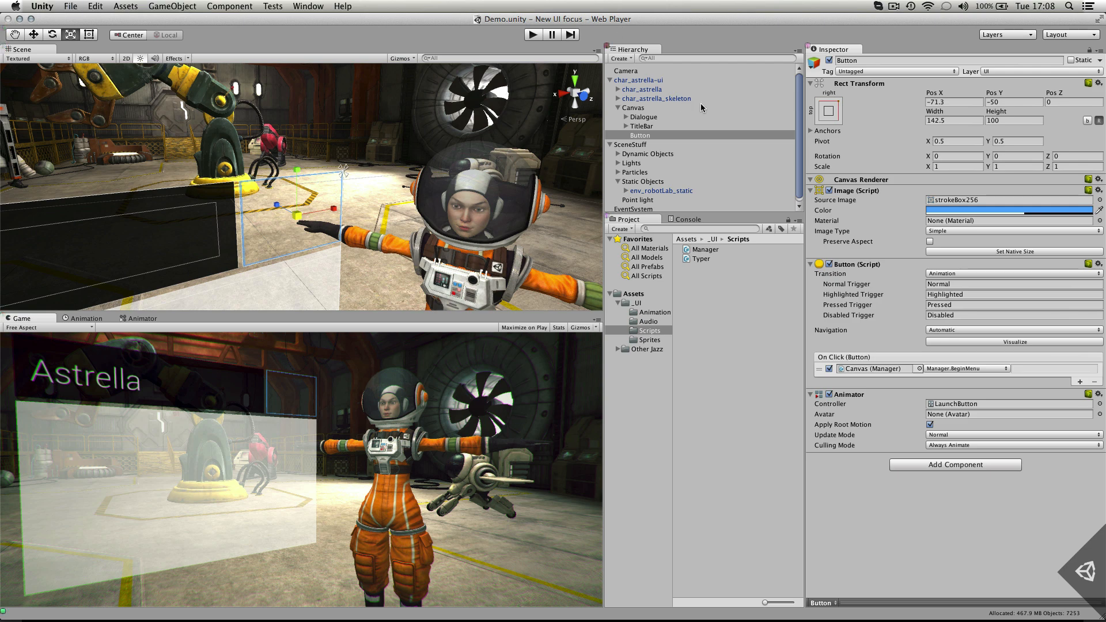
- Create an empty child object under the Canvas and name it Container
{"action": "left_click", "coordinate": [650, 135]}
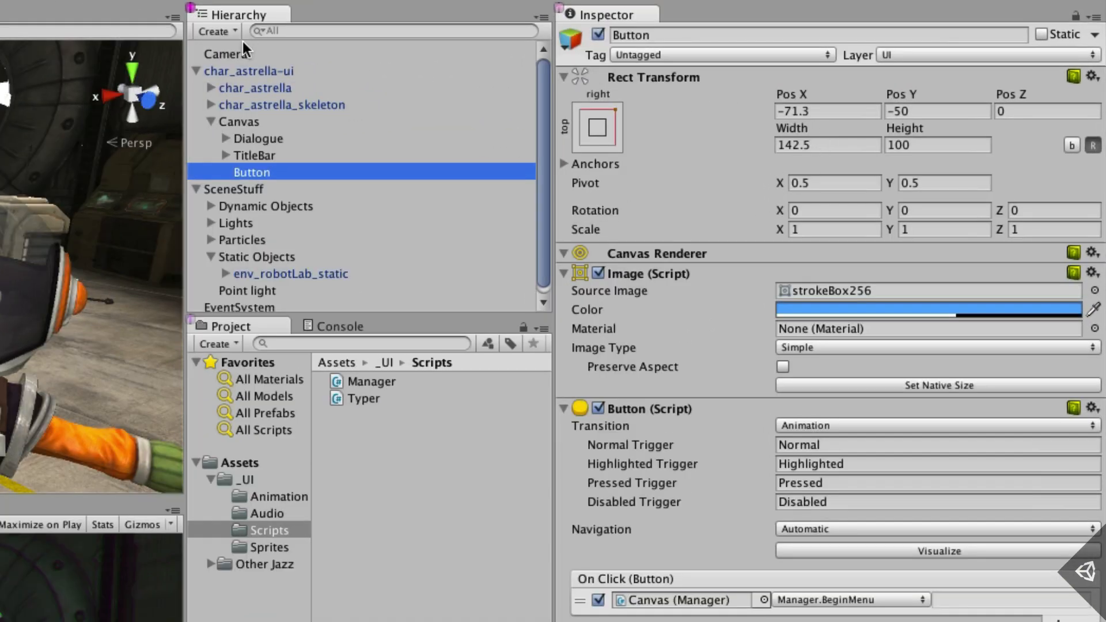
{"action": "left_click", "coordinate": [248, 54]}
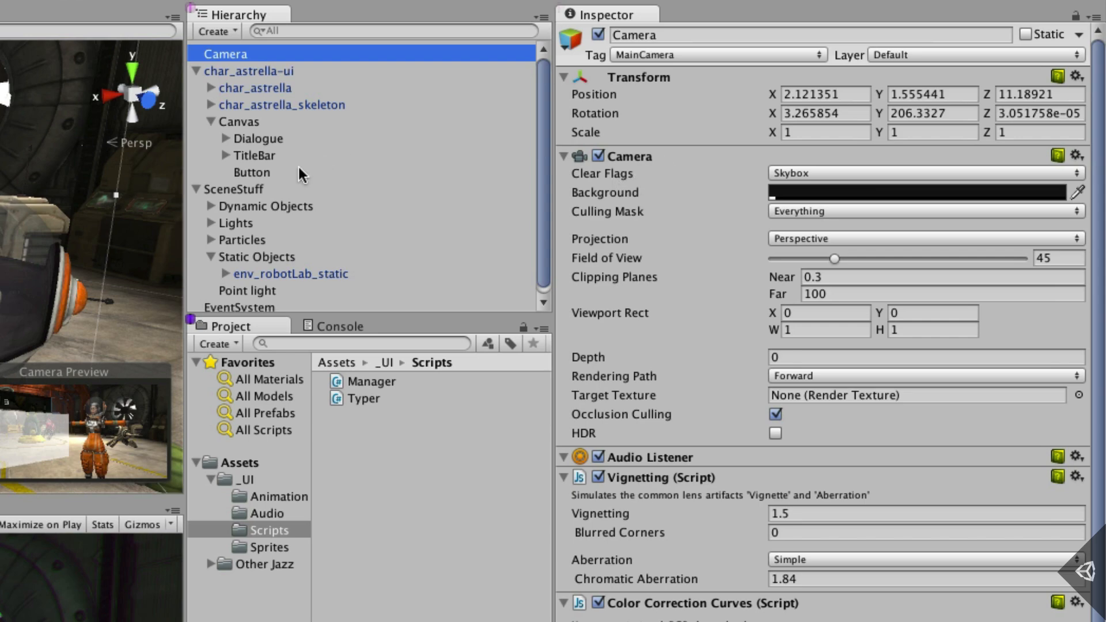
{"action": "left_click", "coordinate": [276, 169]}
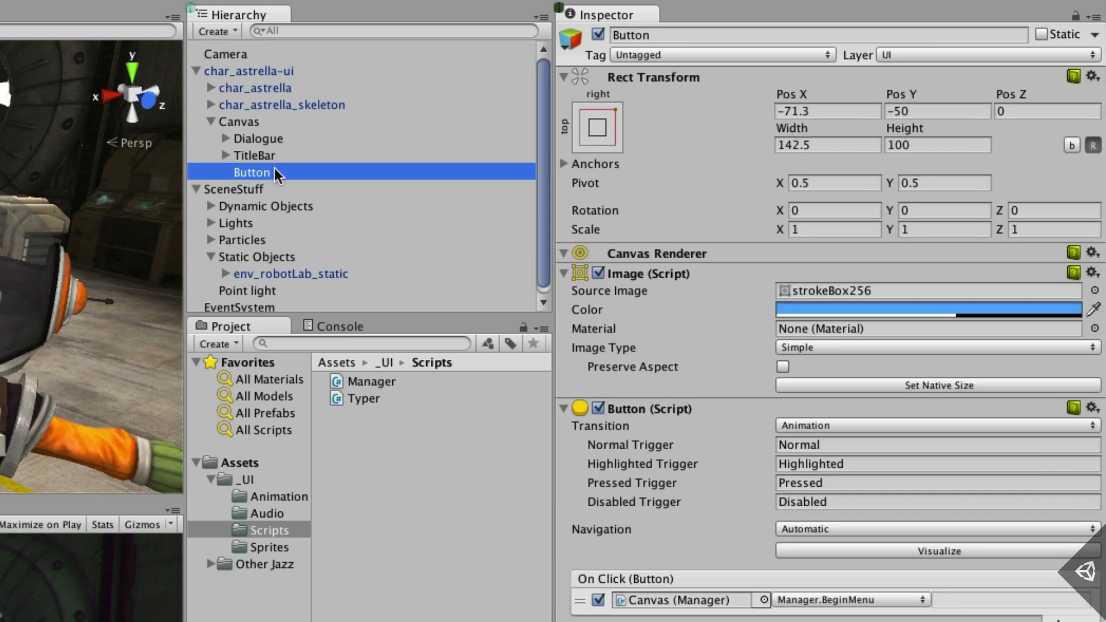
{"action": "left_click", "coordinate": [261, 123]}
{"action": "left_click", "coordinate": [60, 11]}
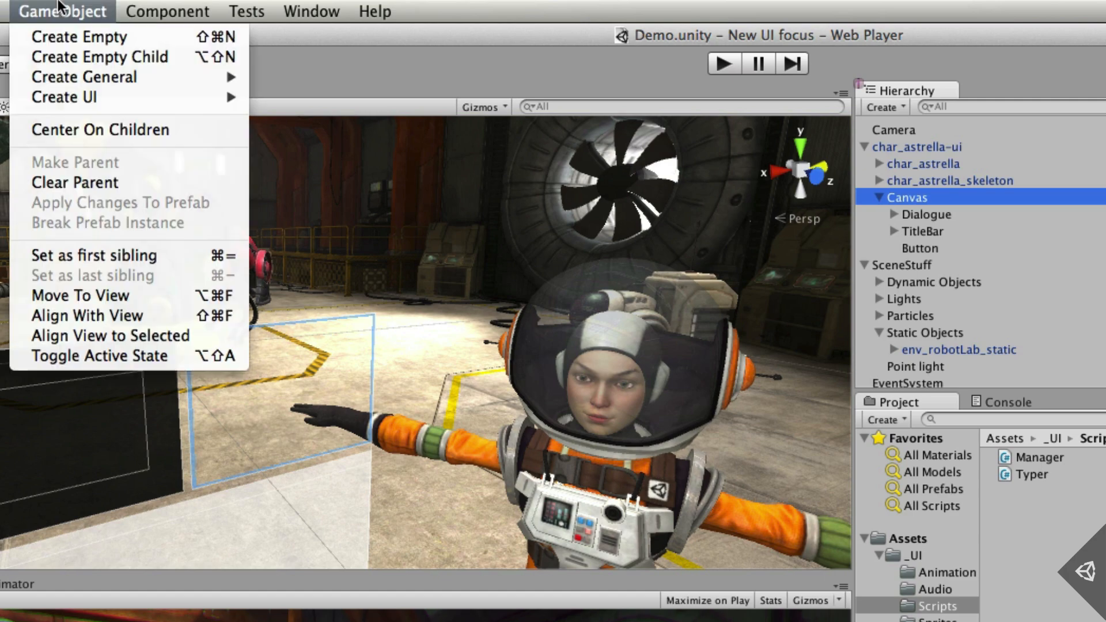
{"action": "left_click", "coordinate": [144, 58]}
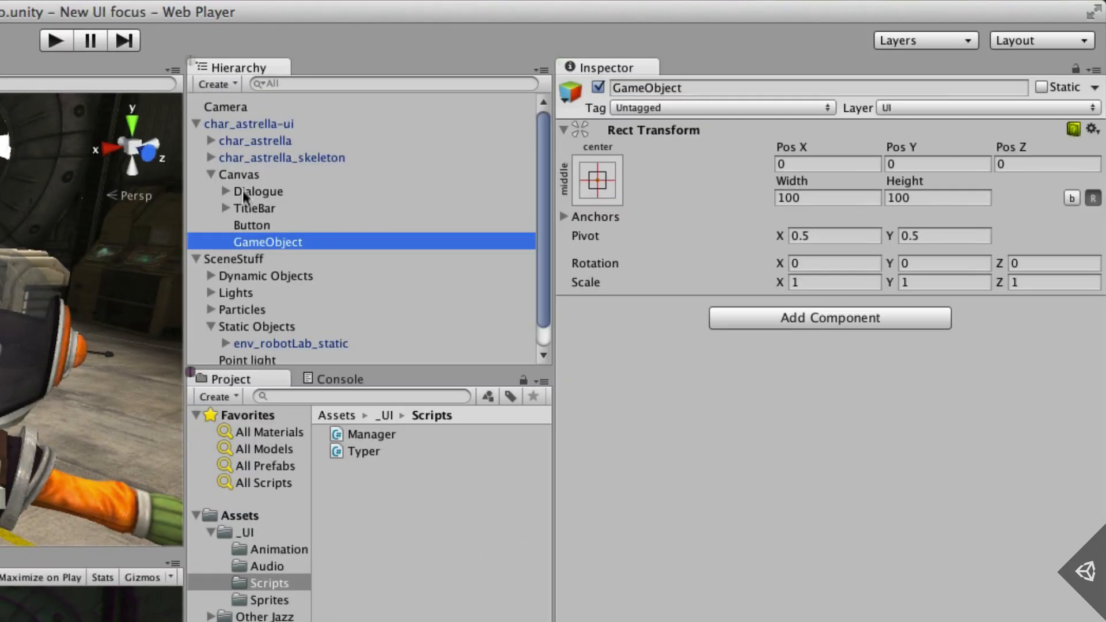
{"action": "left_click", "coordinate": [283, 242]}
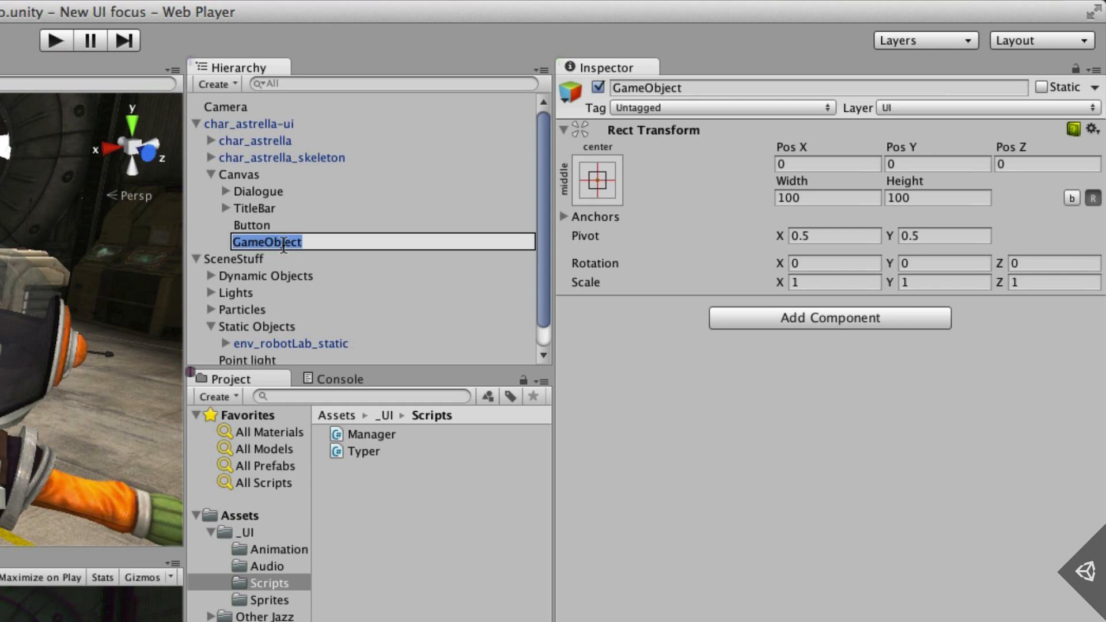
{"action": "type", "text": "Container"}
{"action": "key", "text": "Return"}
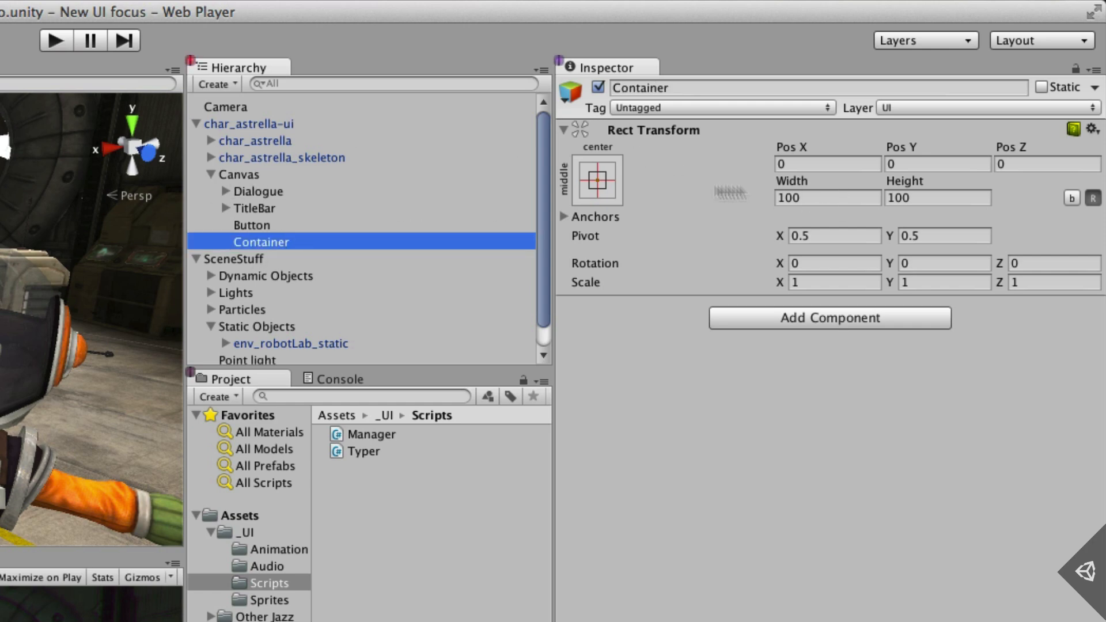
- Stretch the Container to fill the Canvas in both directions using the full-stretch anchor preset, including its position
{"action": "left_click", "coordinate": [599, 196]}
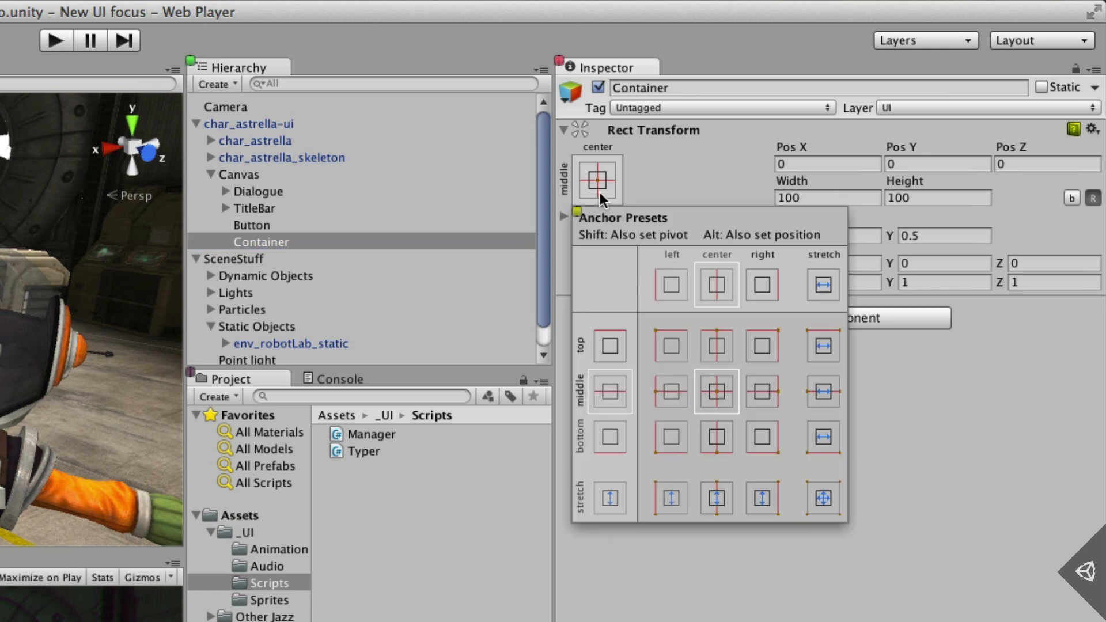
{"action": "left_click", "coordinate": [822, 499]}
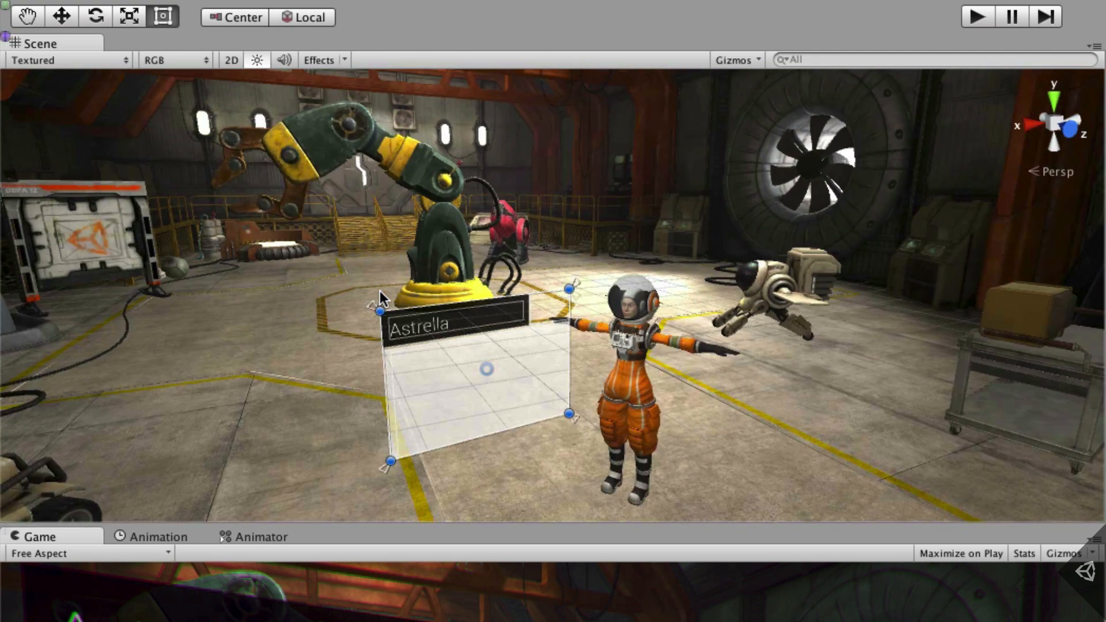
{"action": "scroll", "coordinate": [500, 433], "scroll_direction": "up", "scroll_amount": 5}
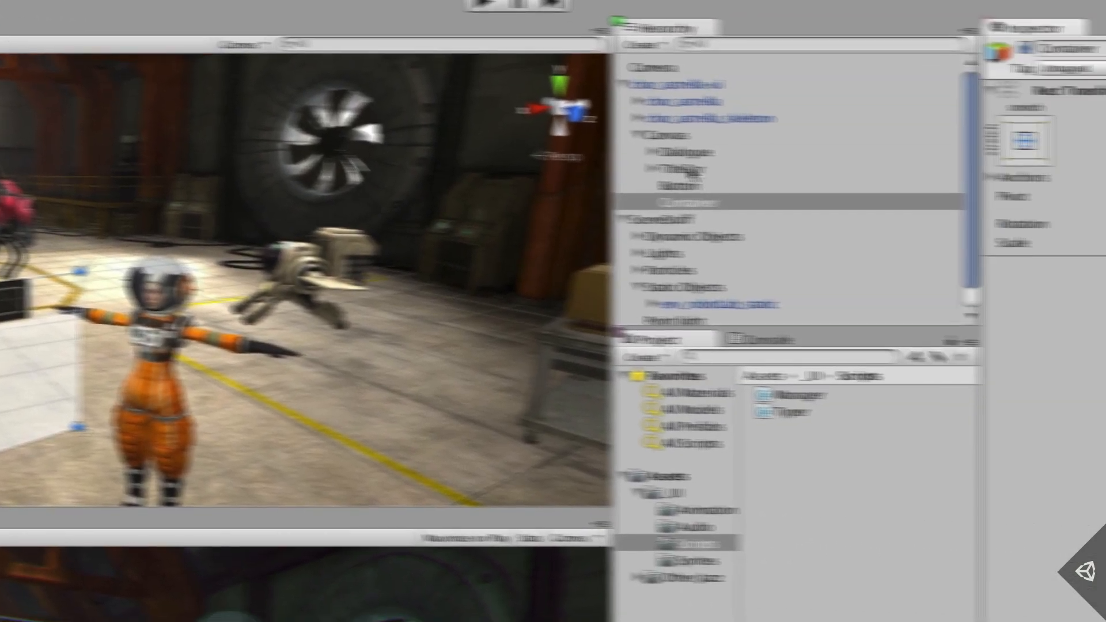
- Parent the Dialogue and TitleBar objects to the Container, leaving the Button outside, and collapse the Container
{"action": "left_click", "coordinate": [1067, 181]}
{"action": "left_click", "coordinate": [1076, 164], "text": "shift"}
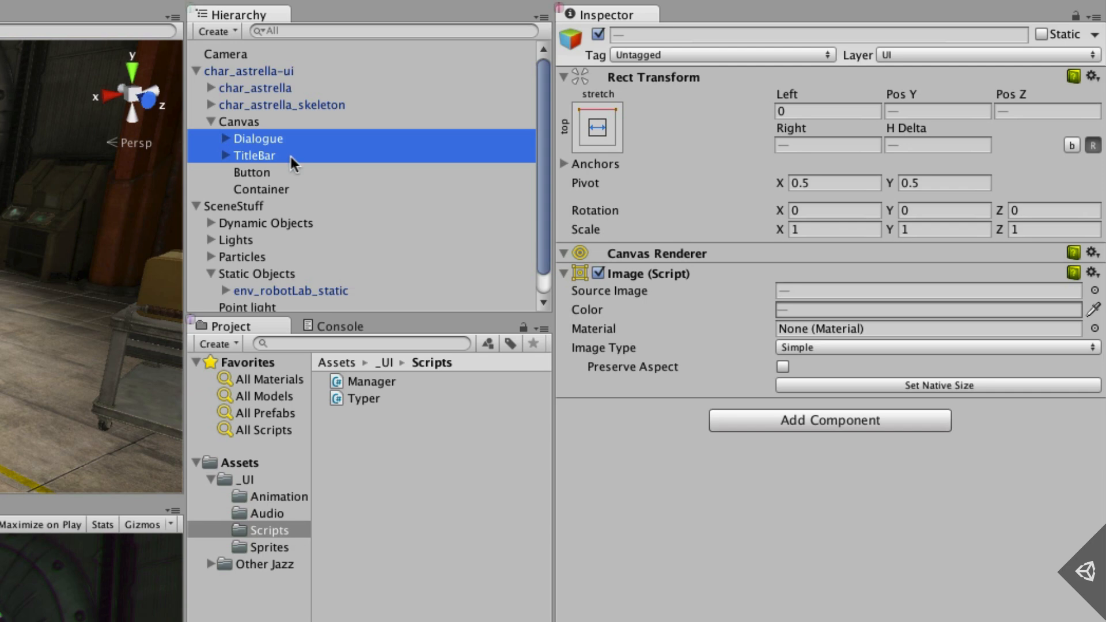
{"action": "left_click_drag", "start_coordinate": [271, 157], "coordinate": [277, 191]}
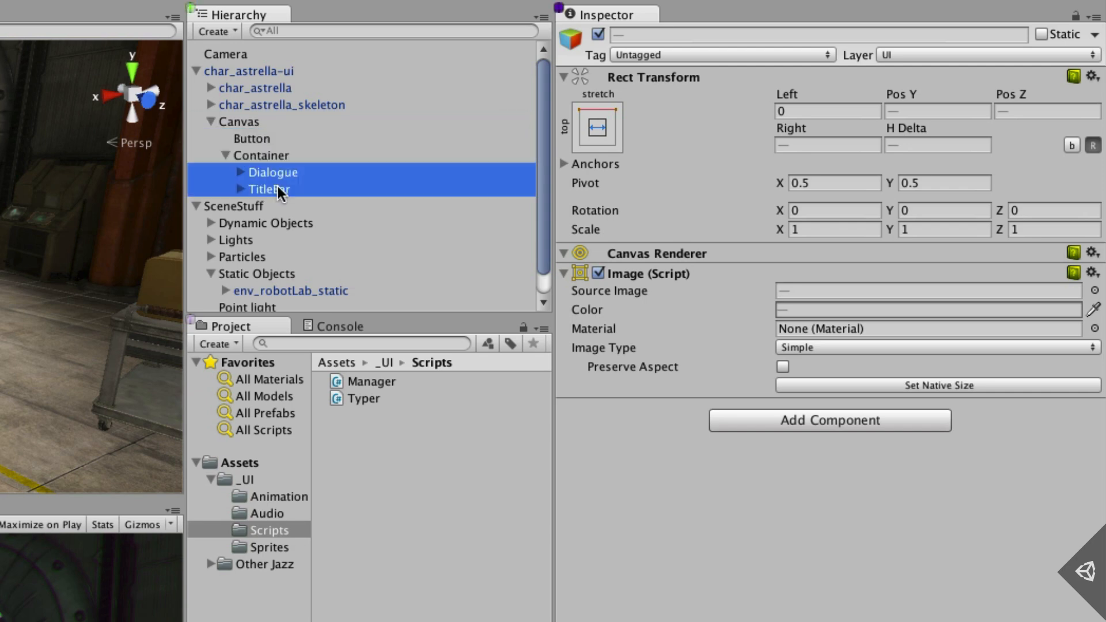
{"action": "left_click", "coordinate": [247, 143]}
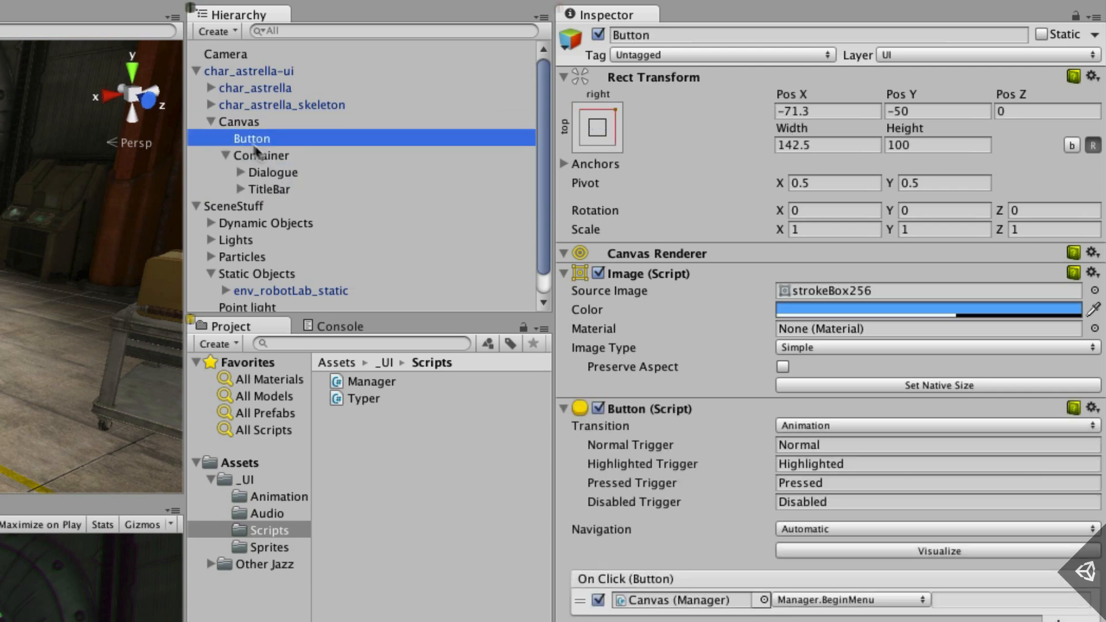
{"action": "left_click", "coordinate": [275, 157]}
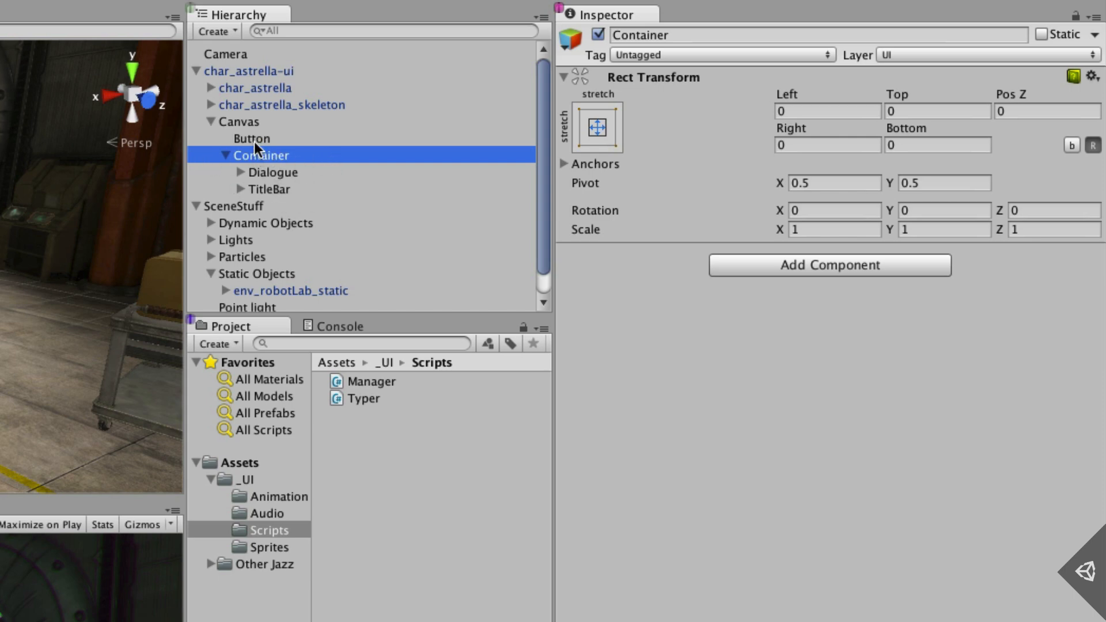
{"action": "left_click", "coordinate": [226, 156]}
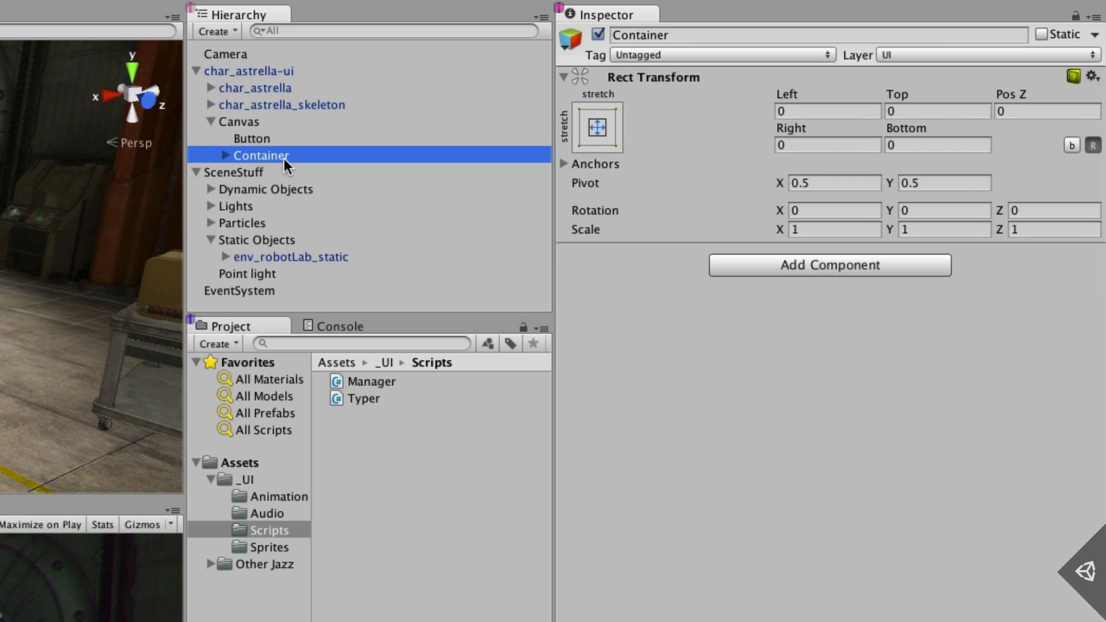
{"action": "left_click", "coordinate": [275, 138]}
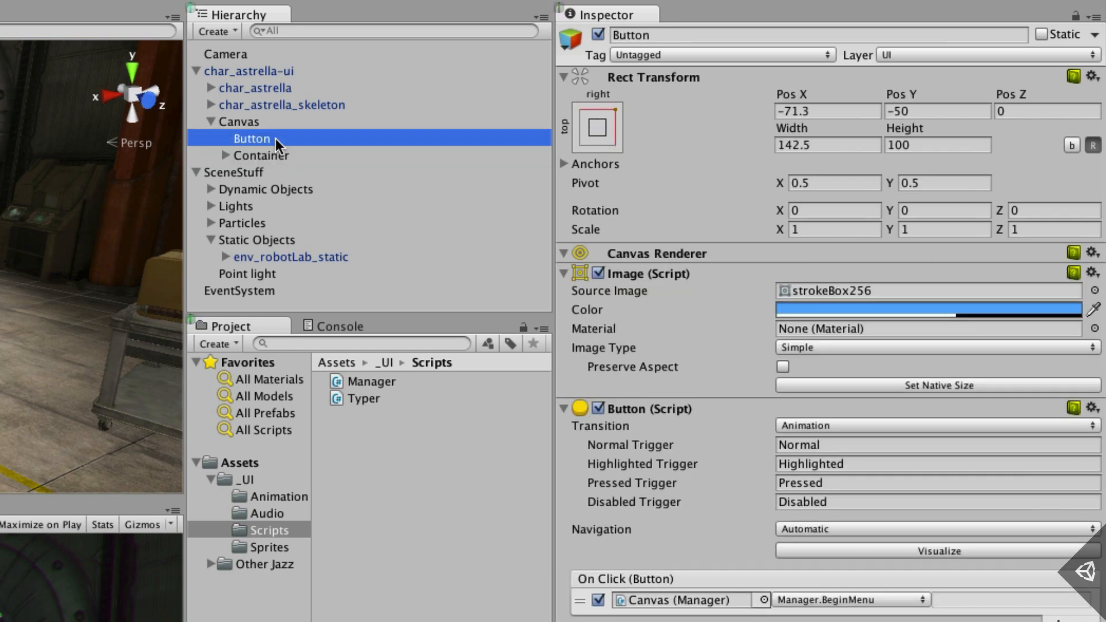
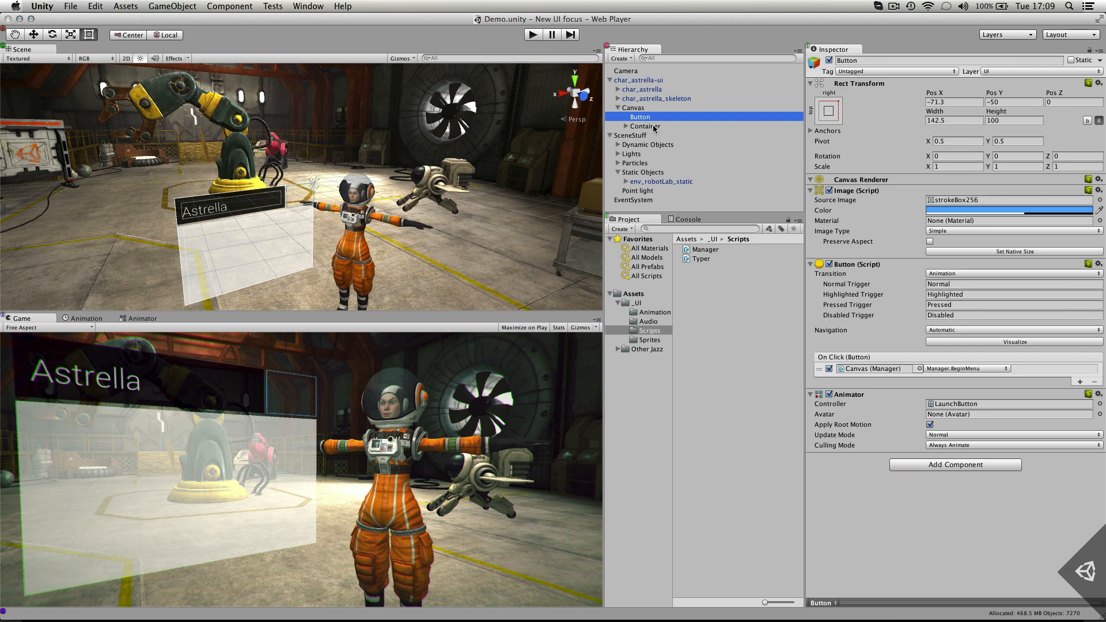
- Add a Canvas Group component to the Container
{"action": "left_click", "coordinate": [655, 127]}
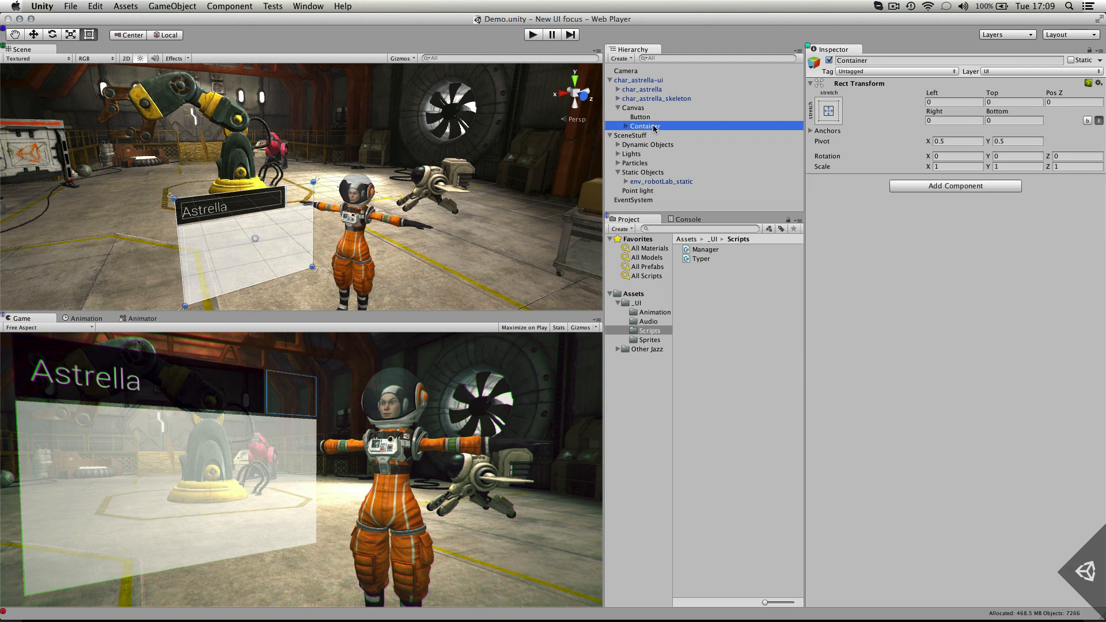
{"action": "left_click", "coordinate": [992, 189]}
{"action": "type", "text": "grou"}
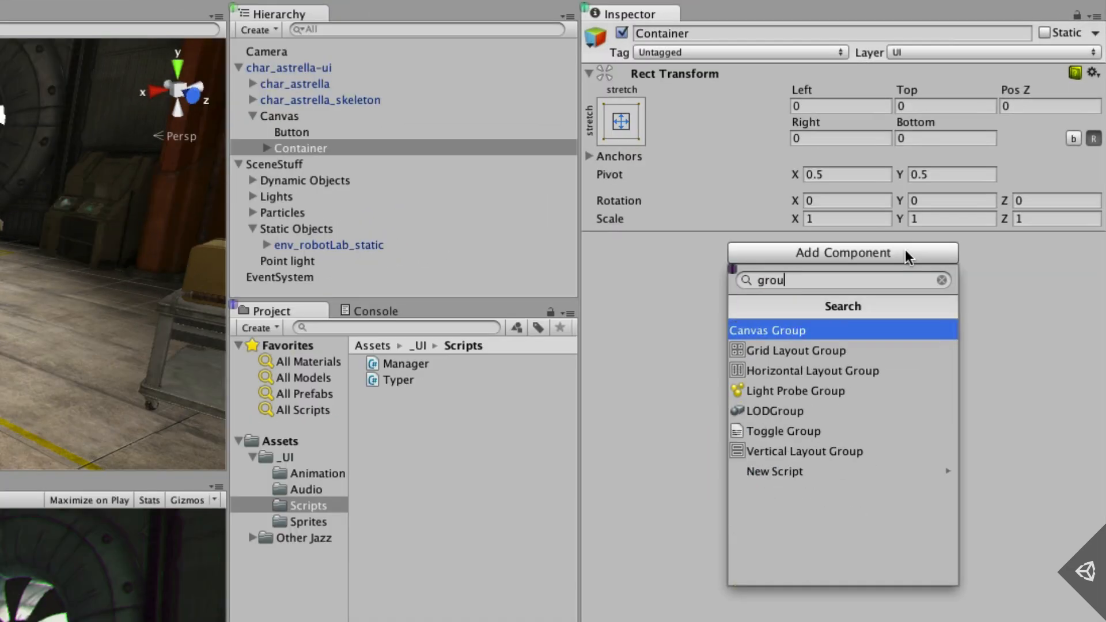
{"action": "key", "text": "Return"}
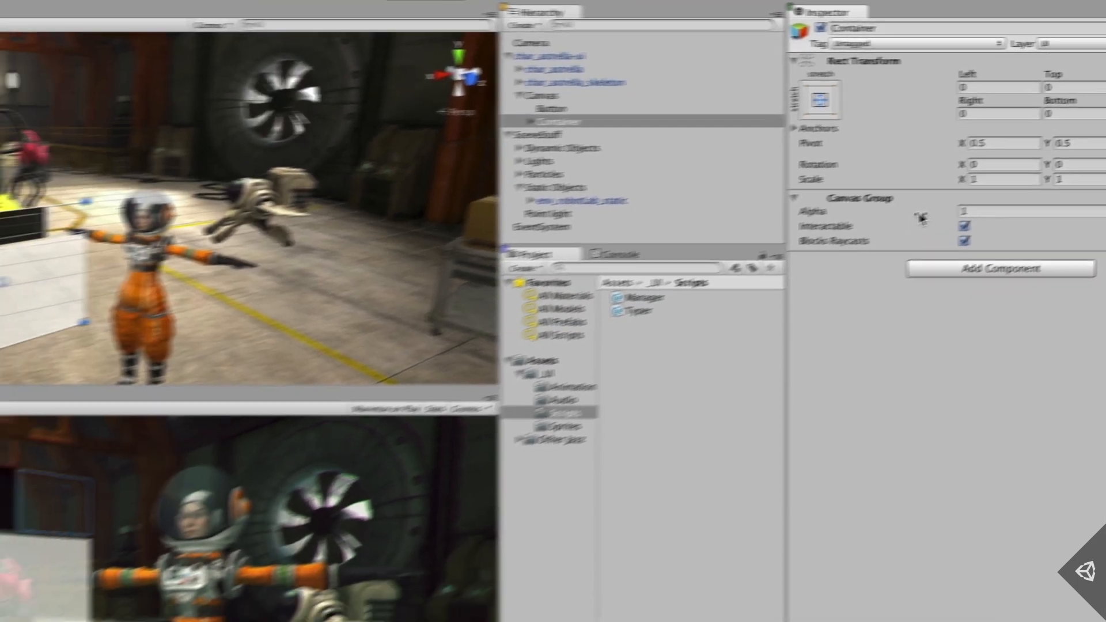
- Try out the Alpha, Interactable and Blocks Raycasts settings of the Container's Canvas Group
{"action": "left_click_drag", "start_coordinate": [721, 266], "coordinate": [665, 267]}
{"action": "left_click_drag", "start_coordinate": [894, 206], "coordinate": [931, 210]}
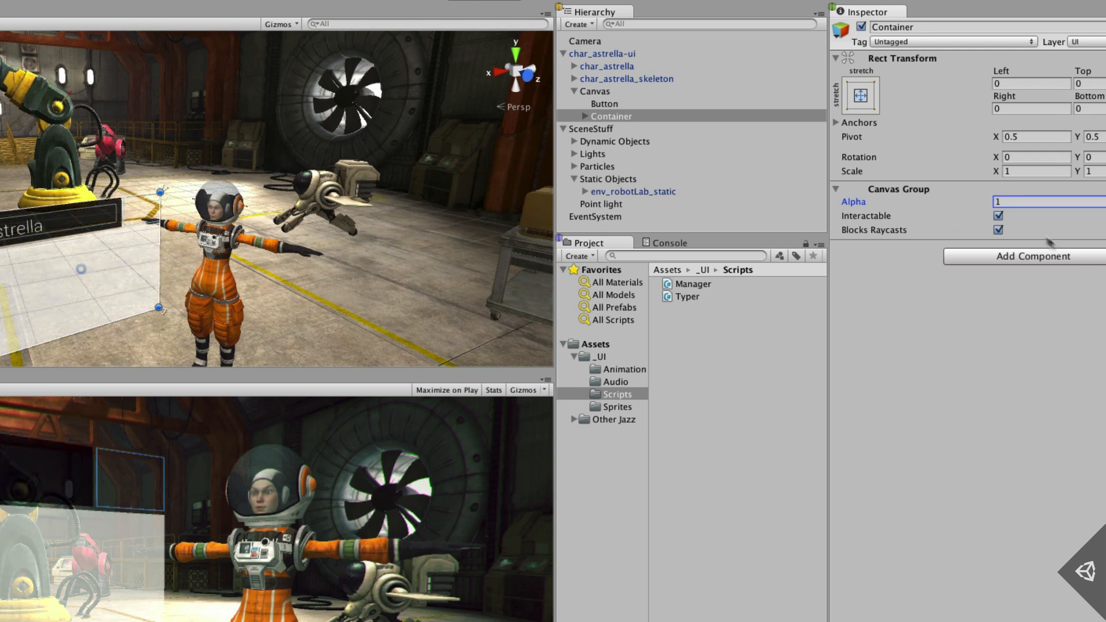
{"action": "left_click", "coordinate": [998, 216]}
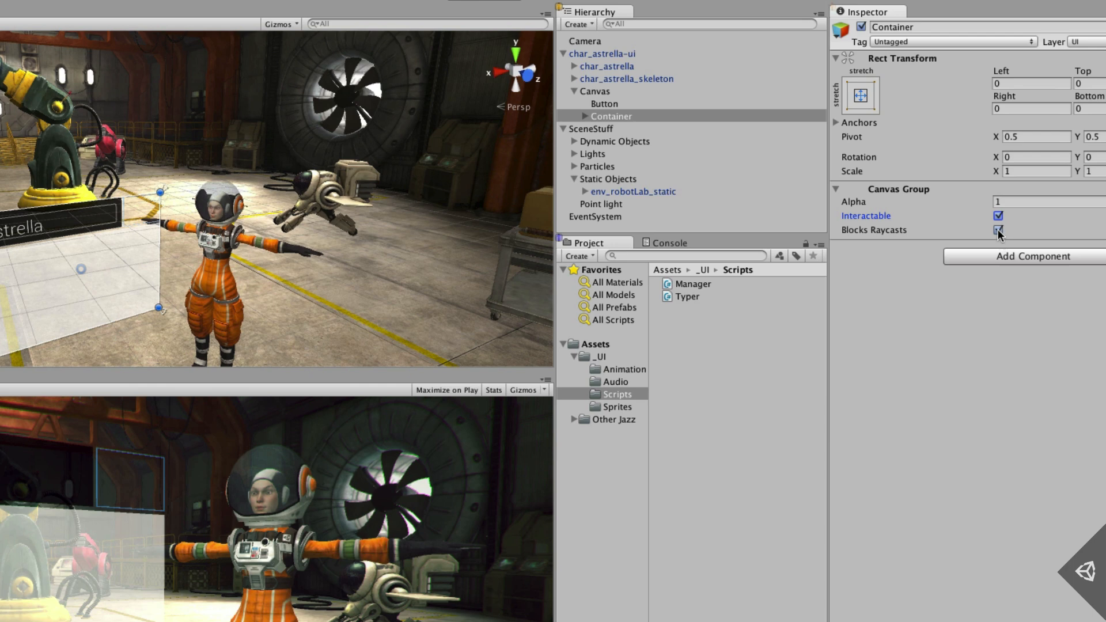
{"action": "left_click", "coordinate": [999, 230]}
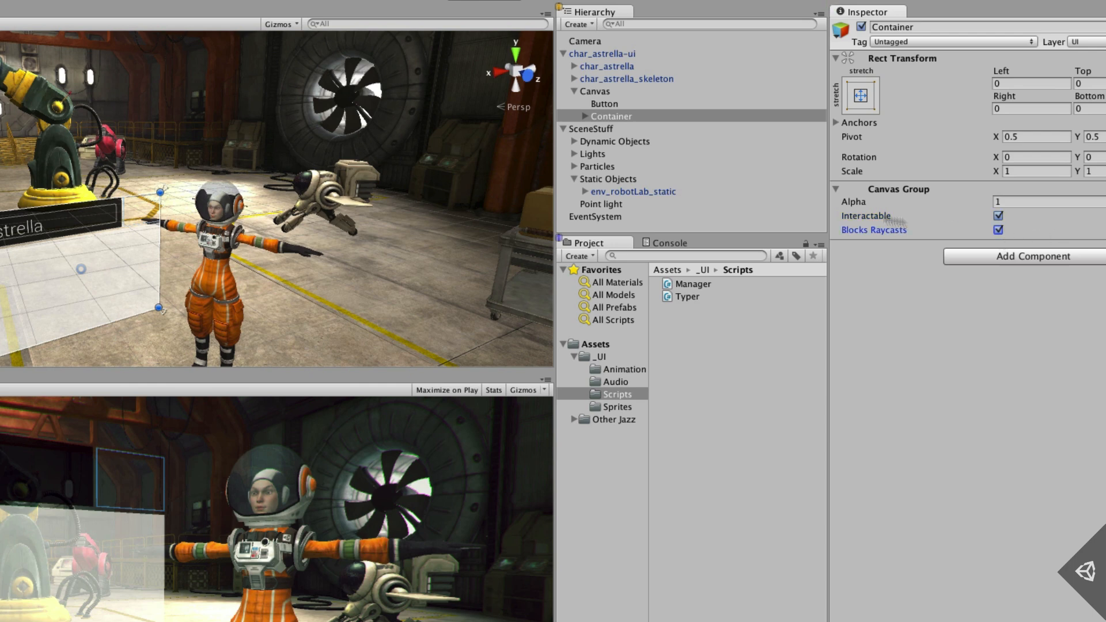
{"action": "left_click", "coordinate": [855, 203]}
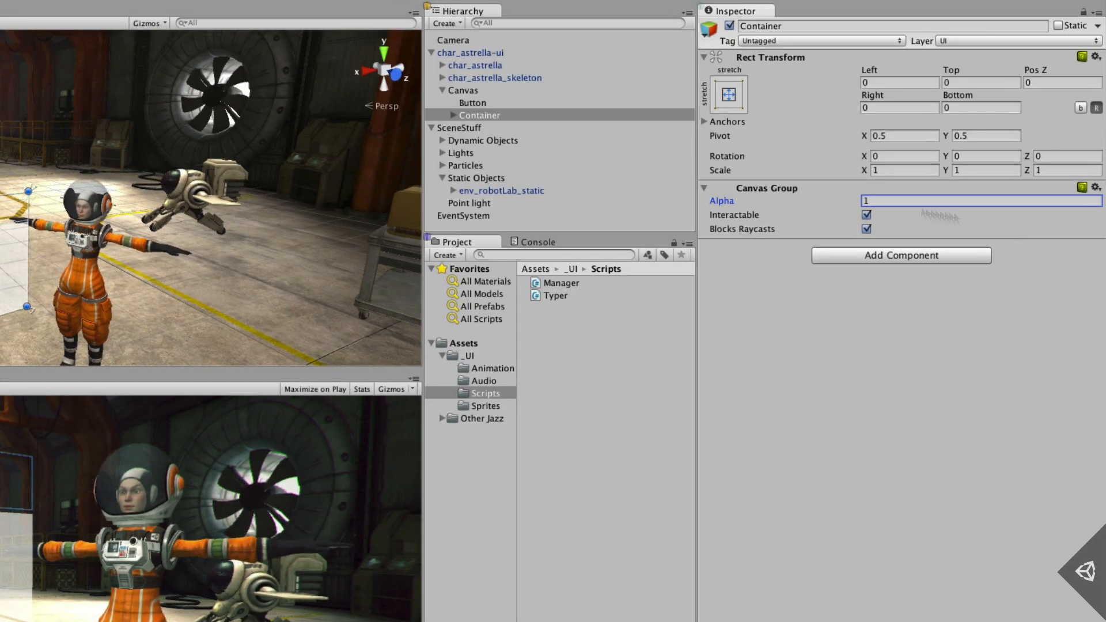
- Add an Animator component to the Canvas object
{"action": "left_click", "coordinate": [471, 102]}
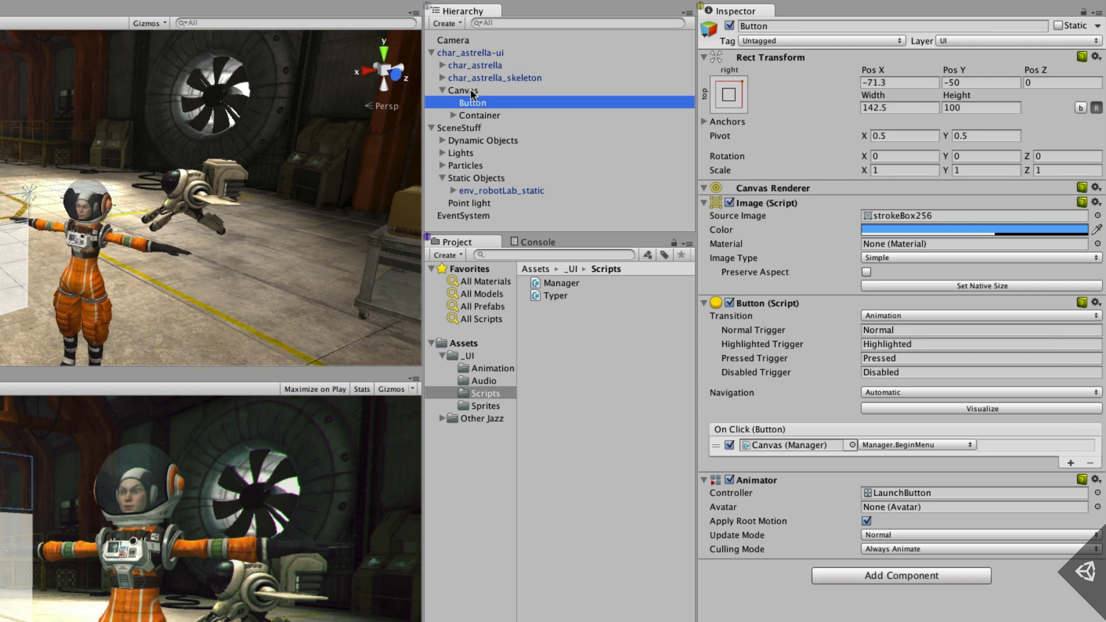
{"action": "left_click", "coordinate": [464, 91]}
{"action": "left_click", "coordinate": [937, 375]}
{"action": "type", "text": "anim"}
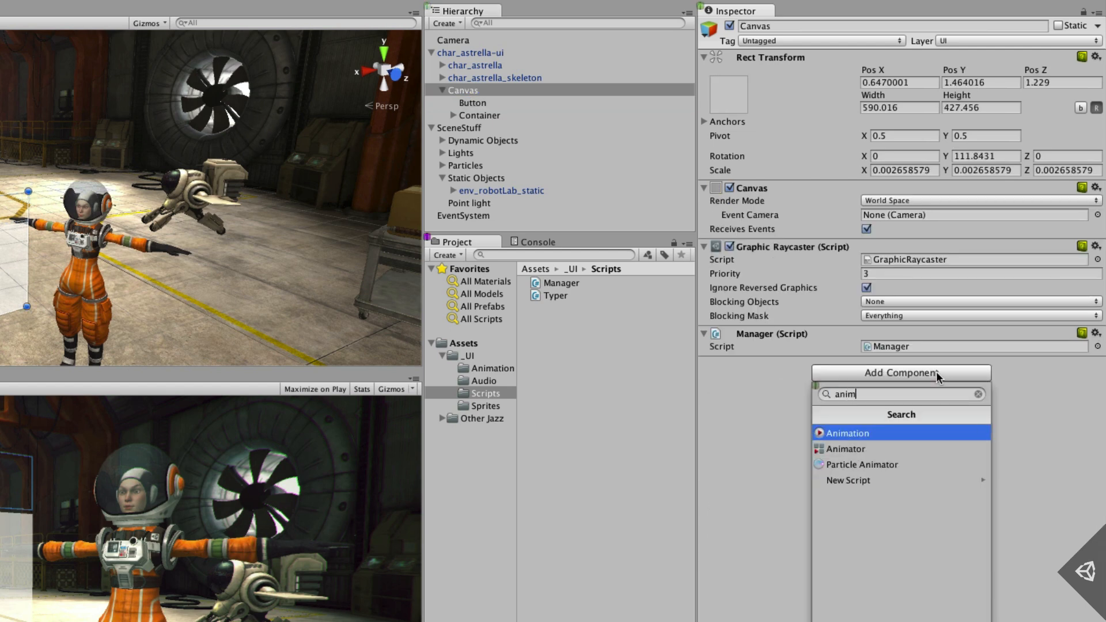
{"action": "key", "text": "Down"}
{"action": "key", "text": "Return"}
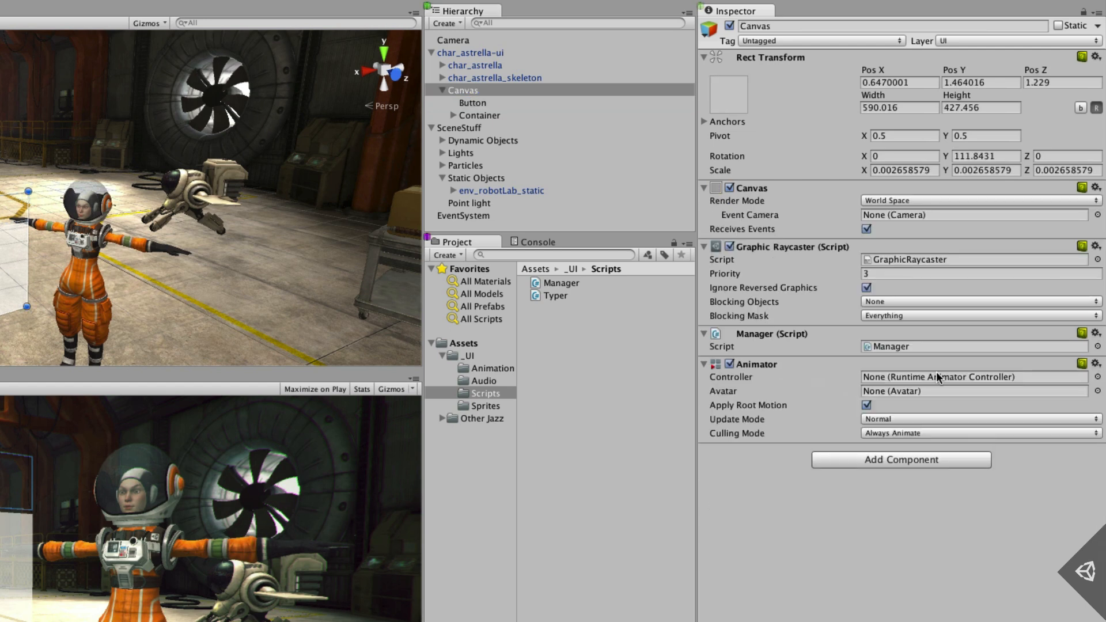
- Create an Animator Controller named MainCanvas in the _UI Animation folder and assign it to the Canvas
{"action": "left_click", "coordinate": [476, 368]}
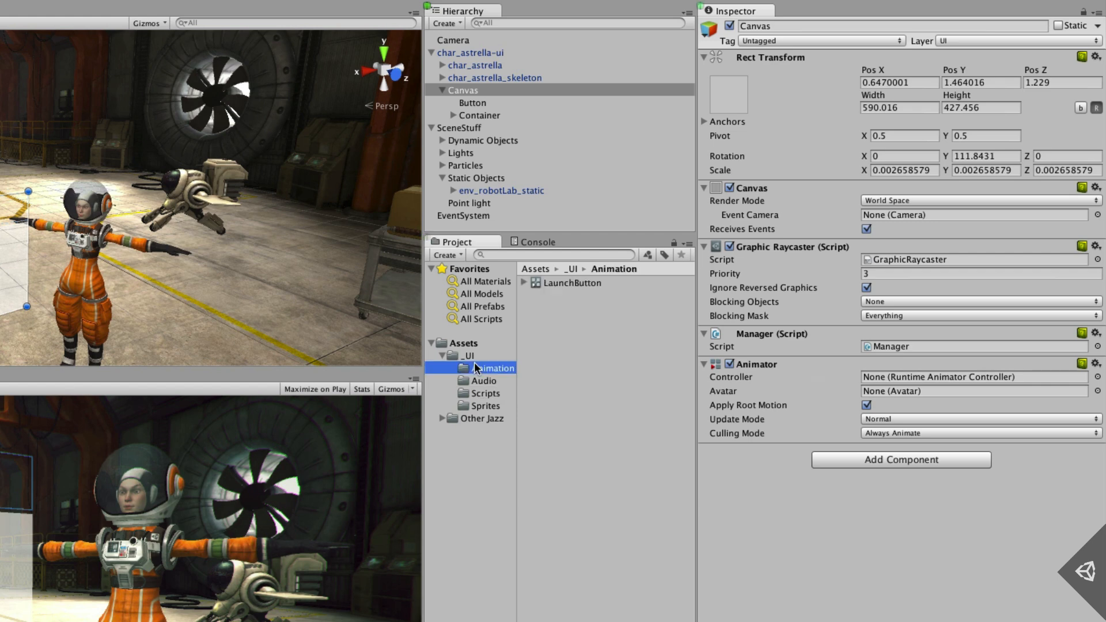
{"action": "left_click", "coordinate": [465, 257]}
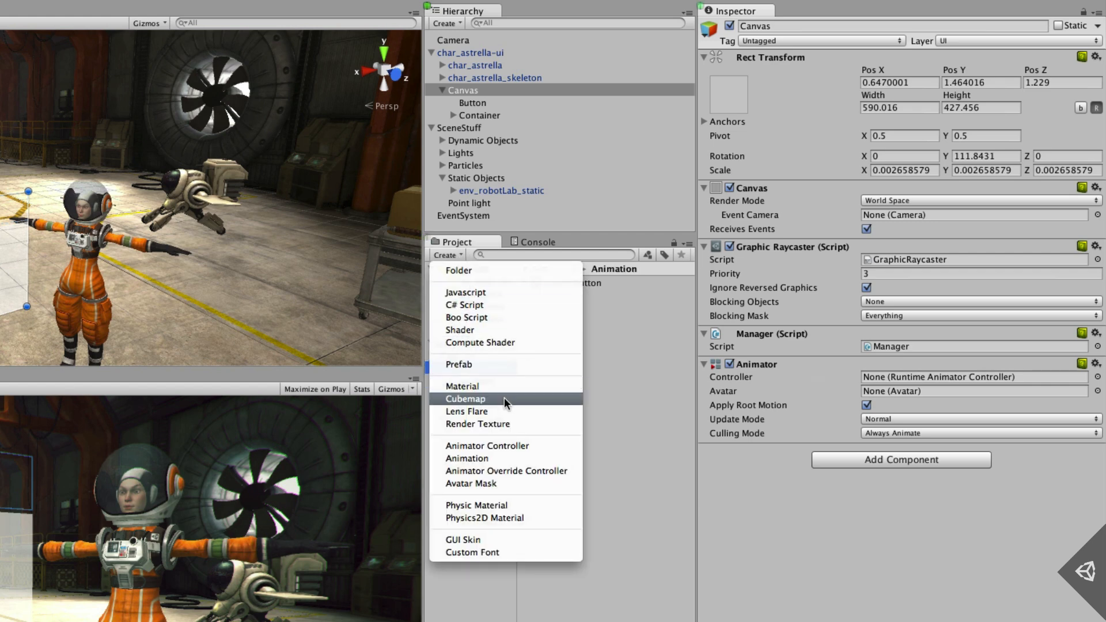
{"action": "left_click", "coordinate": [505, 446]}
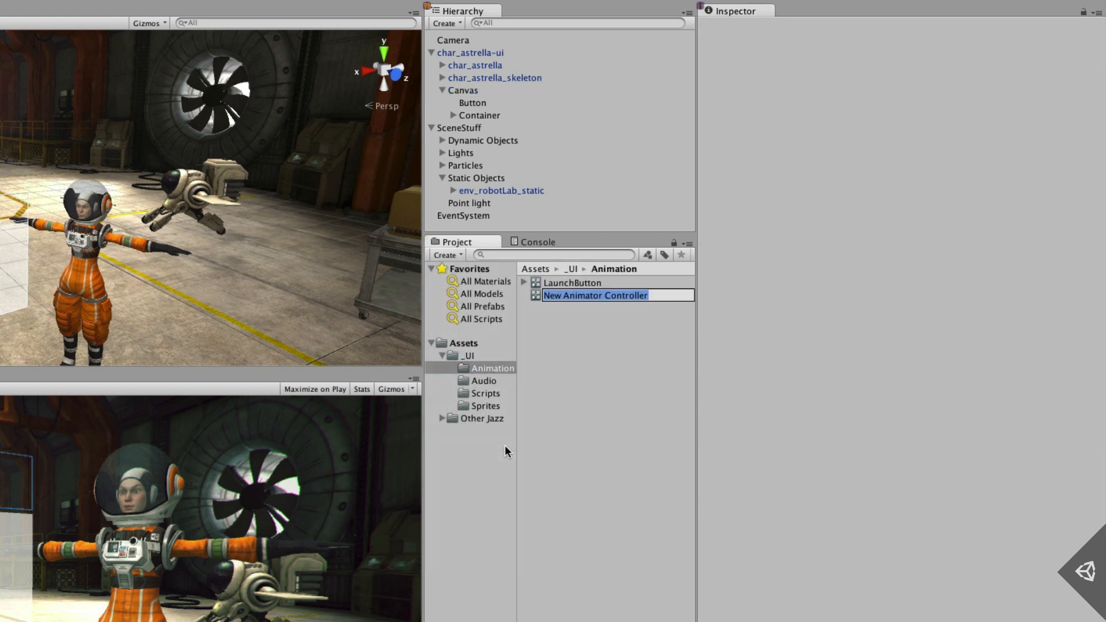
{"action": "type", "text": "Main"}
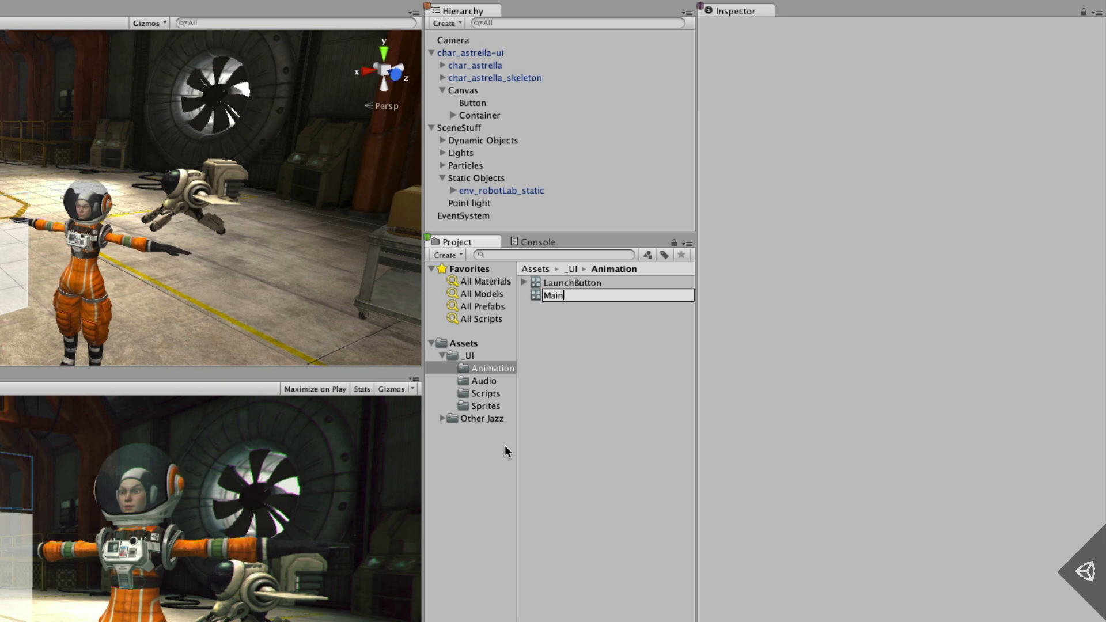
{"action": "type", "text": "Canvas"}
{"action": "key", "text": "Return"}
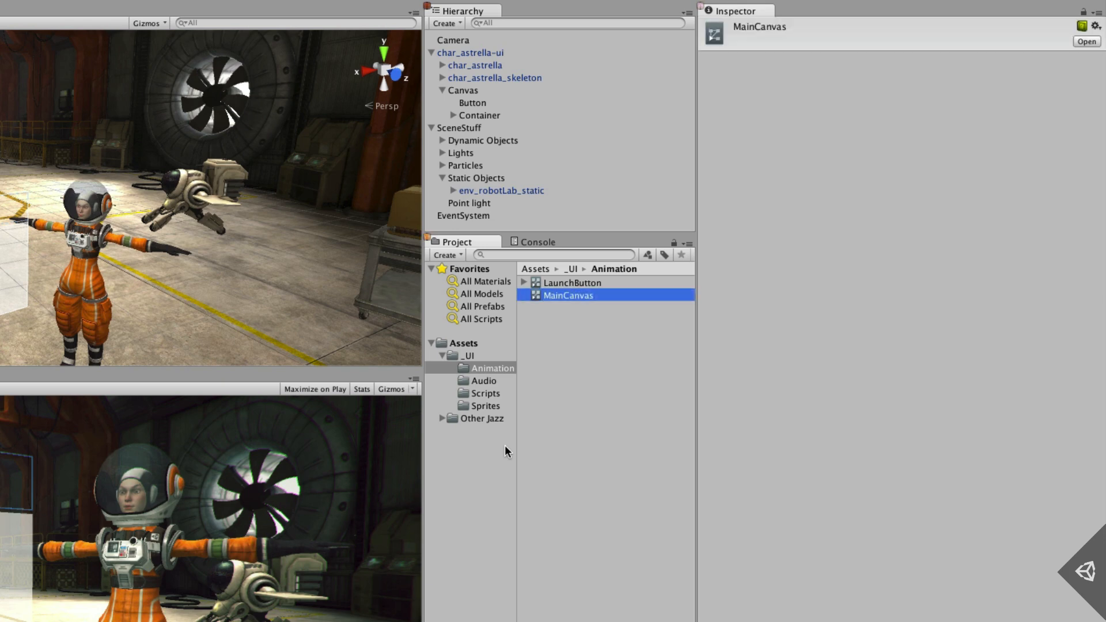
{"action": "left_click_drag", "start_coordinate": [544, 296], "coordinate": [470, 94]}
{"action": "left_click", "coordinate": [470, 92]}
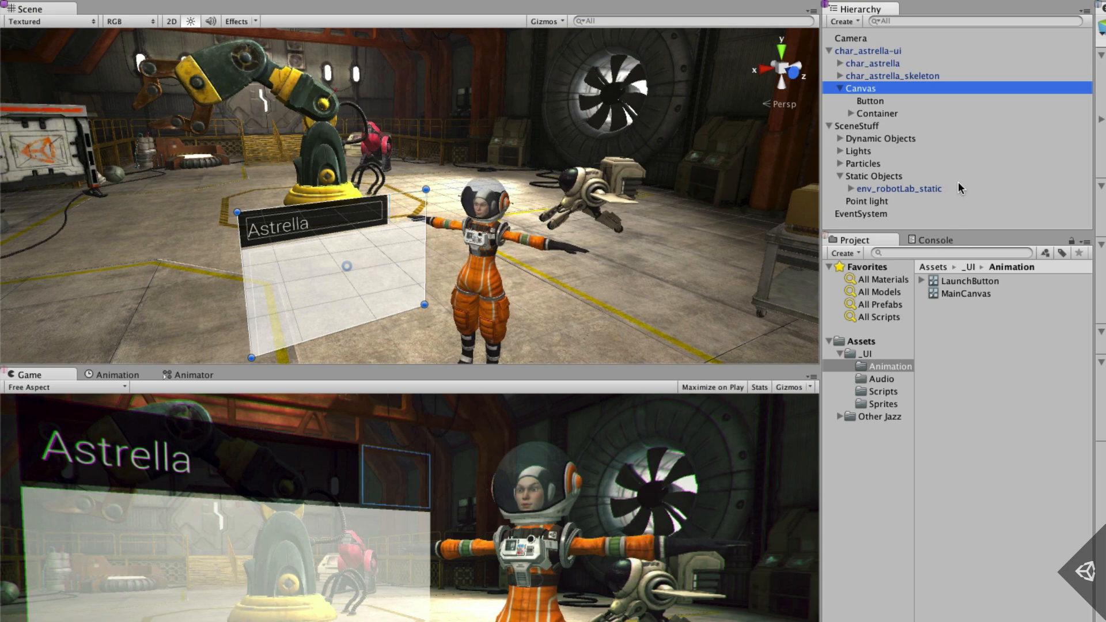
- Create a new animation clip named FadeInStart for the Canvas in the Animation folder
{"action": "left_click", "coordinate": [899, 114]}
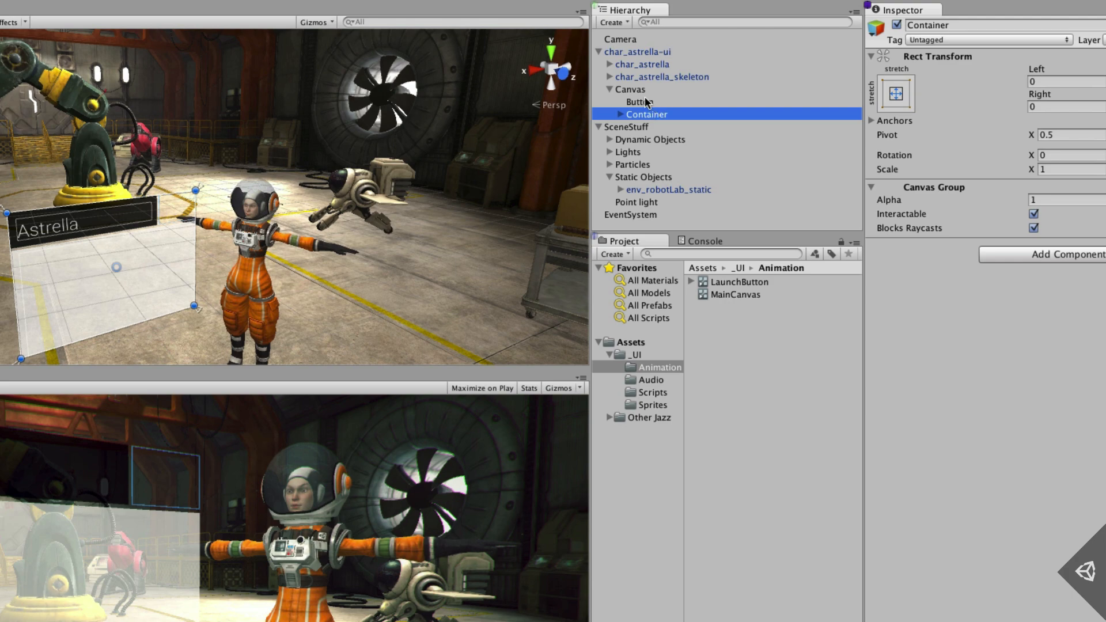
{"action": "left_click", "coordinate": [645, 88]}
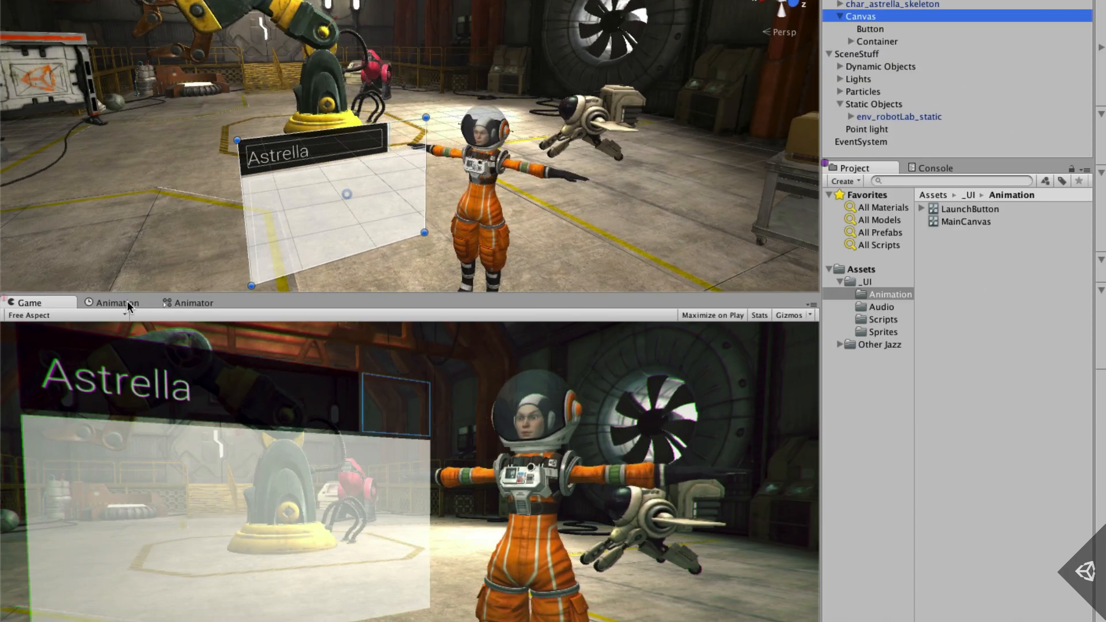
{"action": "left_click", "coordinate": [118, 303]}
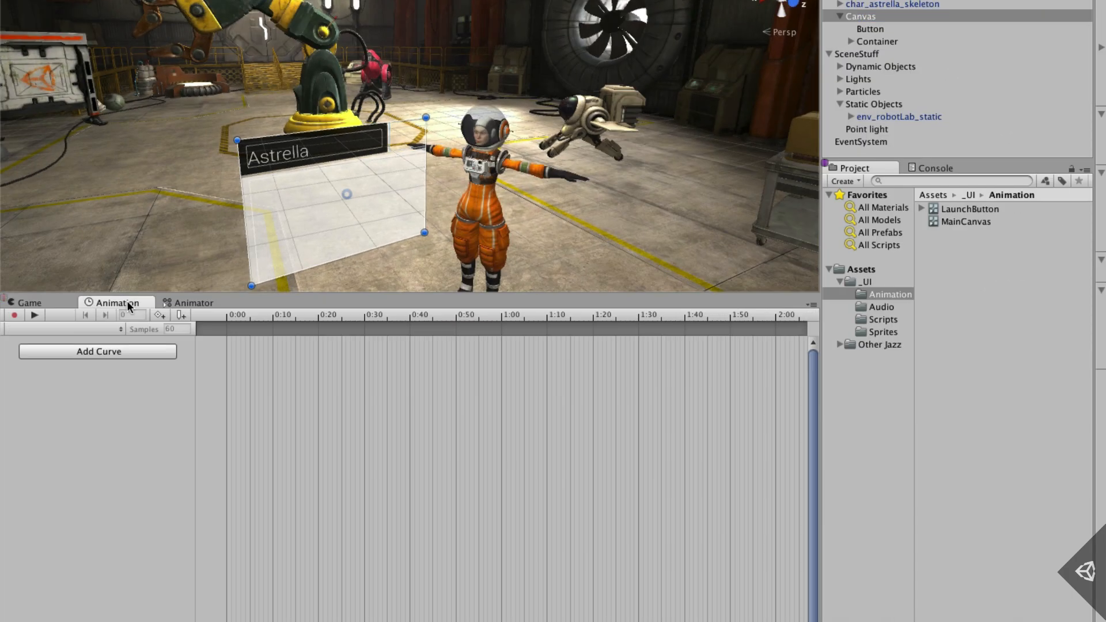
{"action": "left_click", "coordinate": [123, 351]}
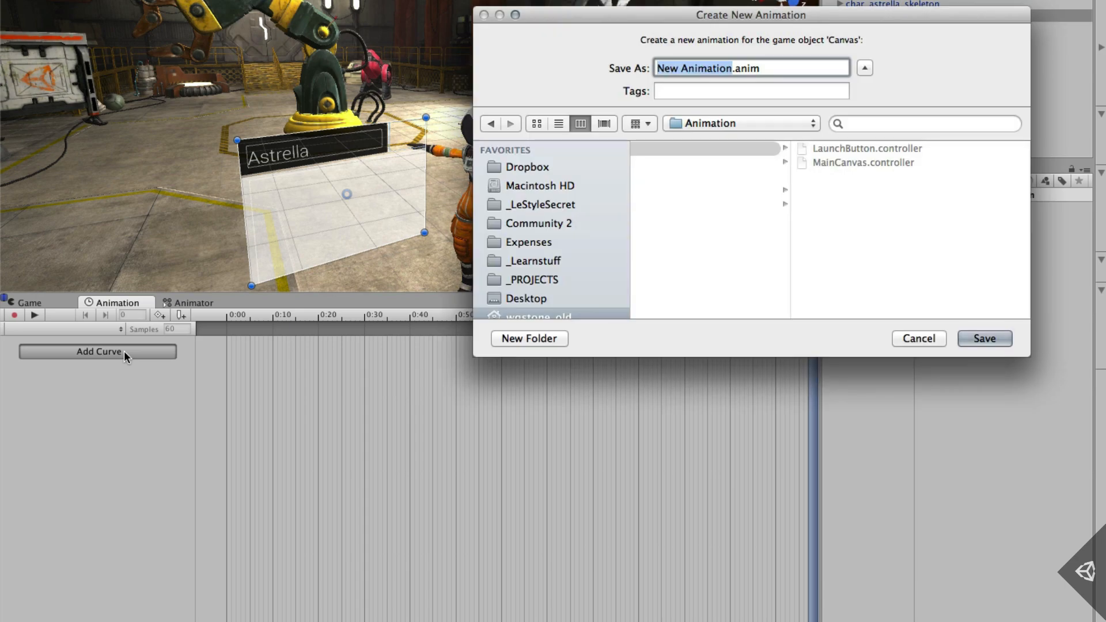
{"action": "type", "text": "Fade"}
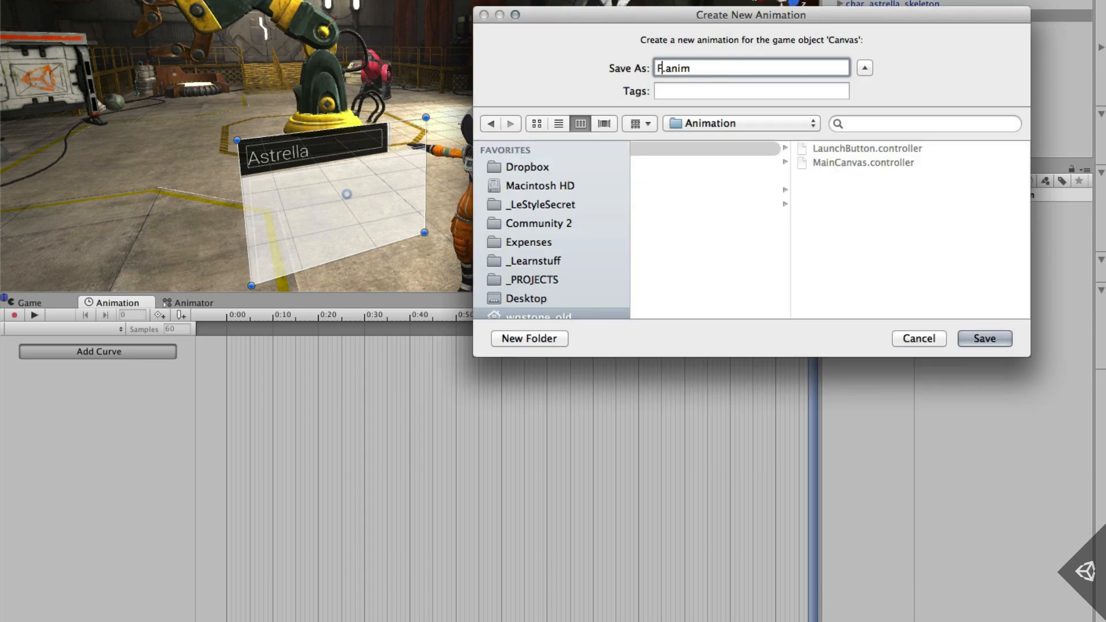
{"action": "type", "text": "InStart"}
{"action": "key", "text": "Return"}
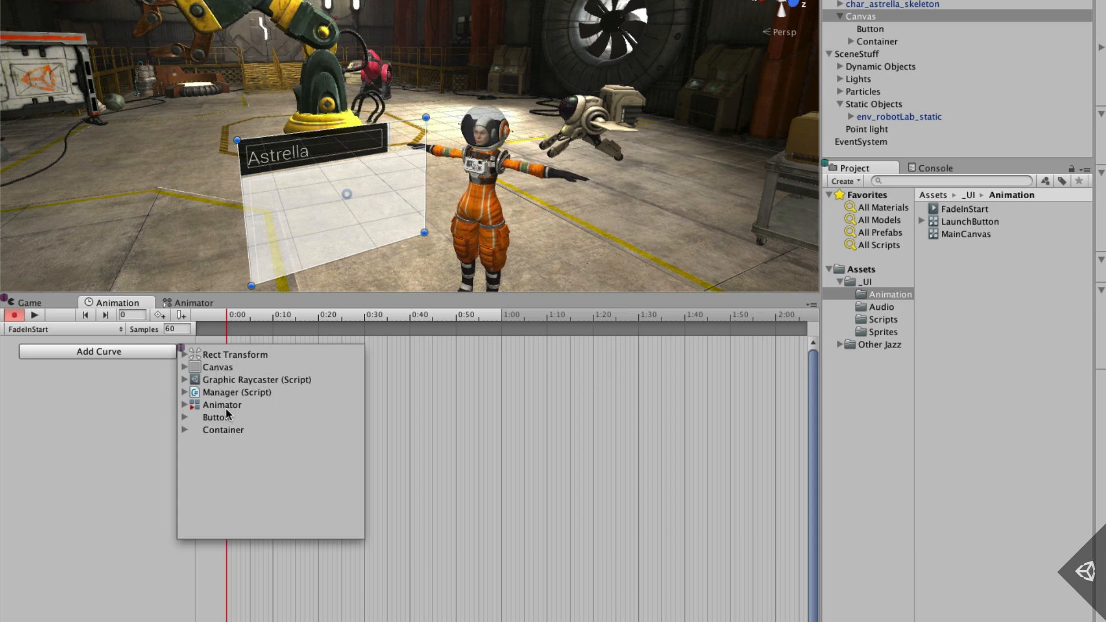
- Add a curve for the Container's Canvas Group Alpha property to the FadeInStart clip
{"action": "left_click", "coordinate": [184, 428]}
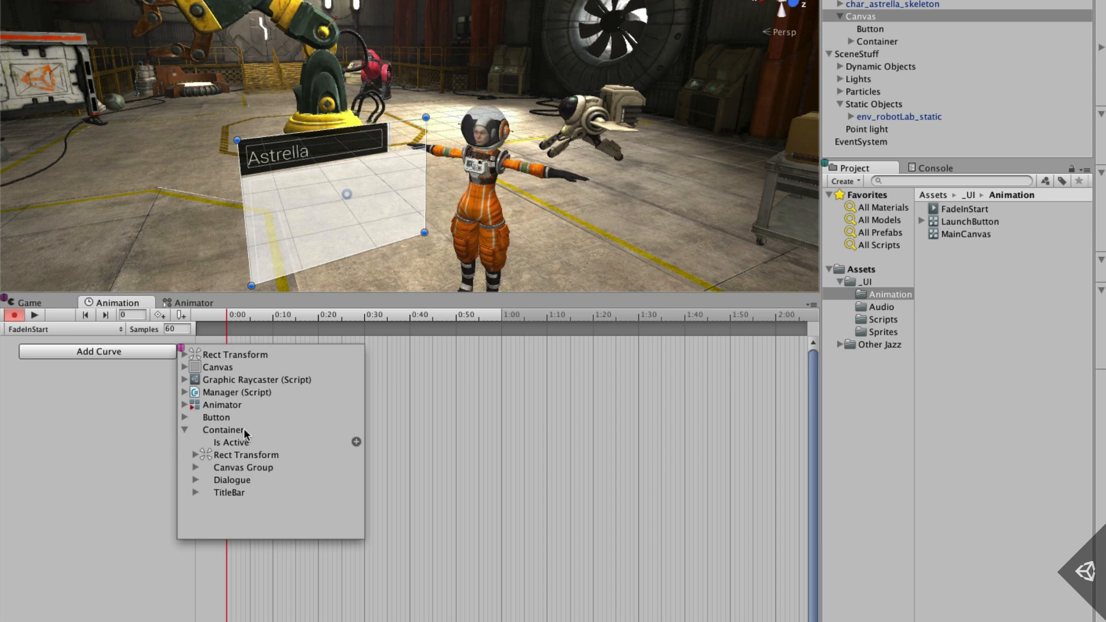
{"action": "left_click", "coordinate": [195, 468]}
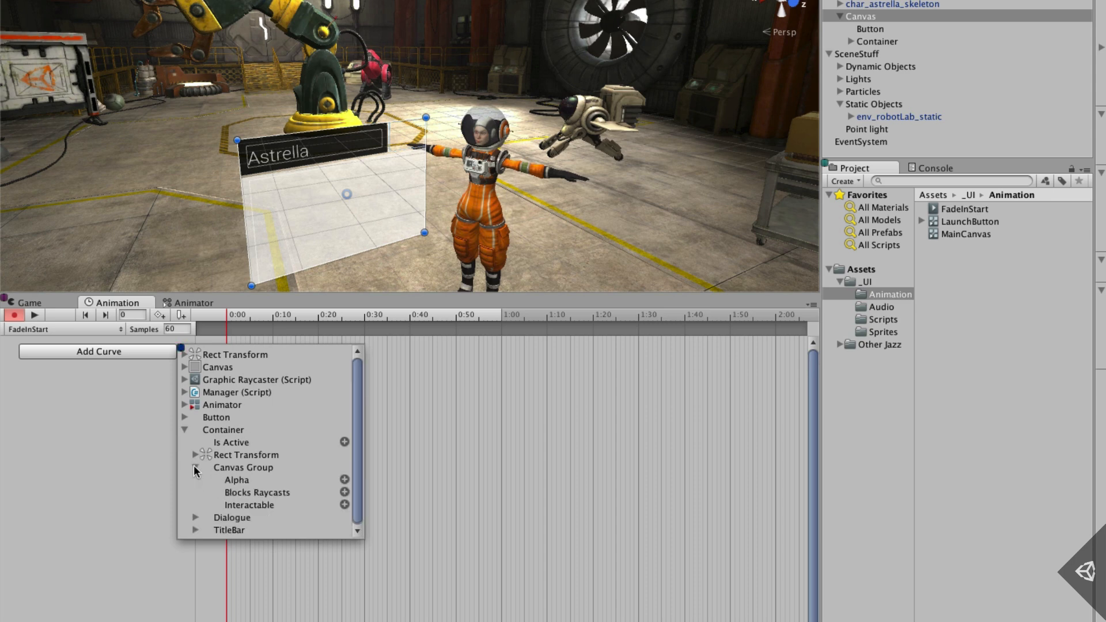
{"action": "left_click", "coordinate": [344, 480]}
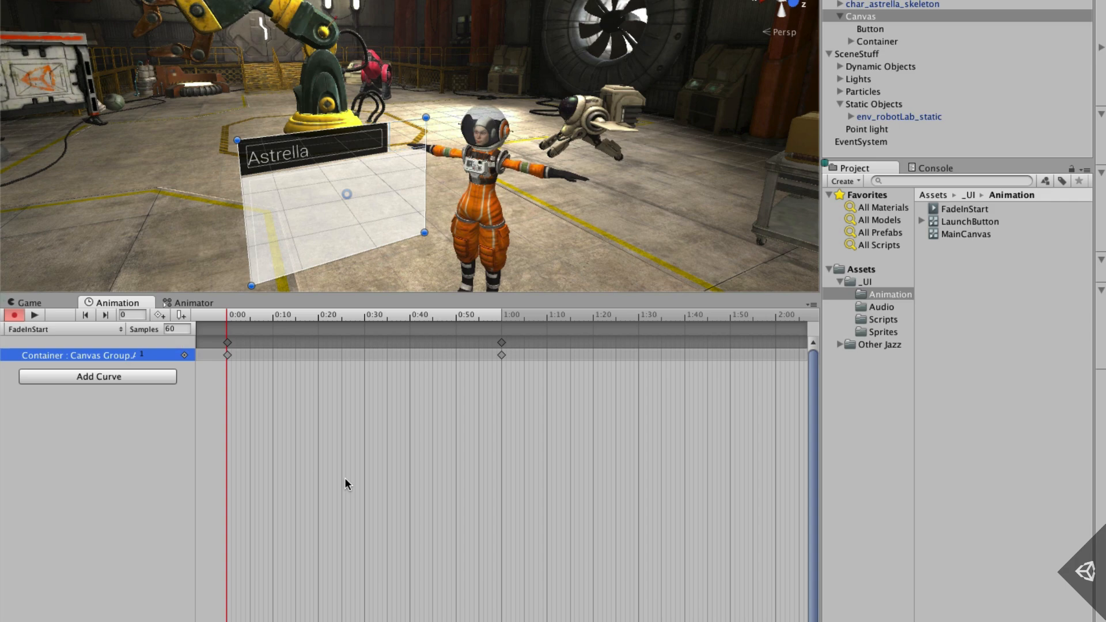
- Set the Container's alpha to 0 at the 0:00 keyframe and test the fade-in in play mode
{"action": "left_click", "coordinate": [152, 354]}
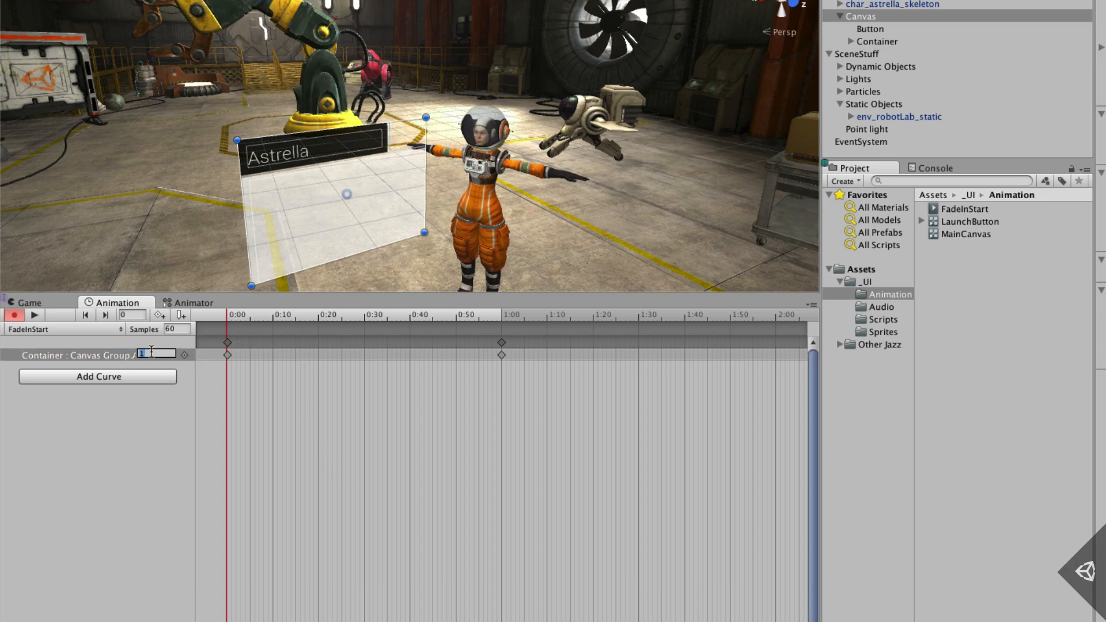
{"action": "type", "text": "0"}
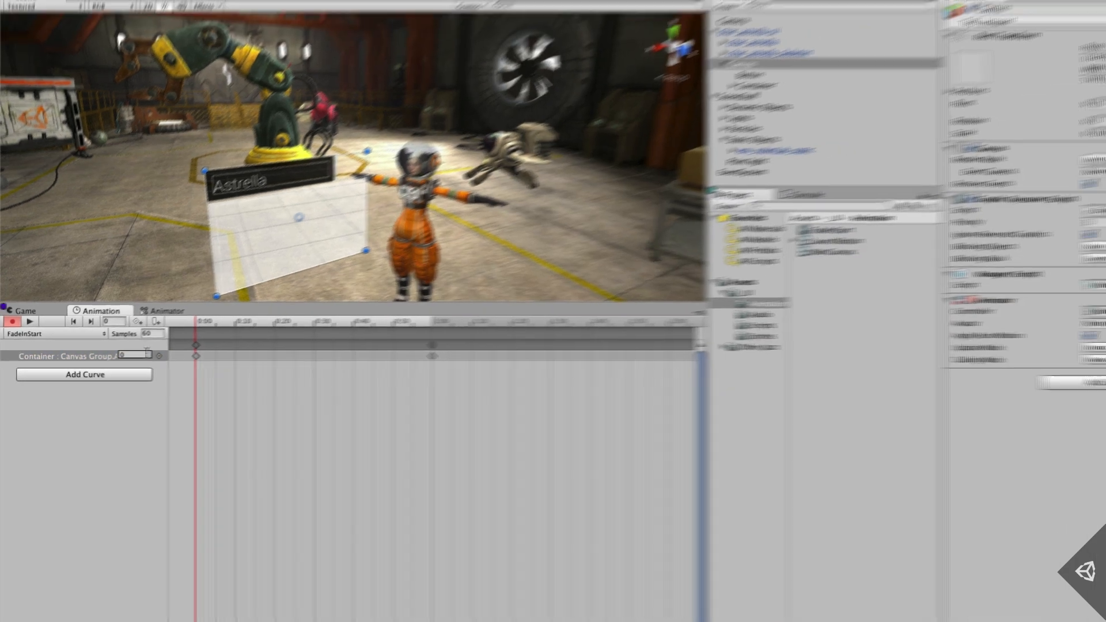
{"action": "left_click", "coordinate": [236, 316]}
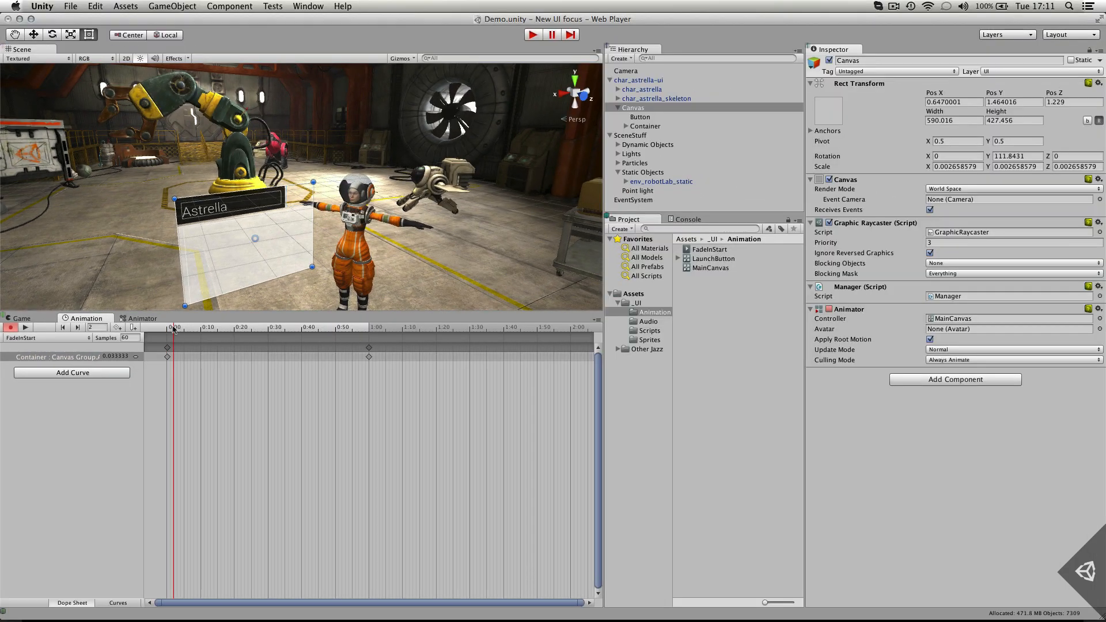
{"action": "left_click_drag", "start_coordinate": [173, 326], "coordinate": [166, 327]}
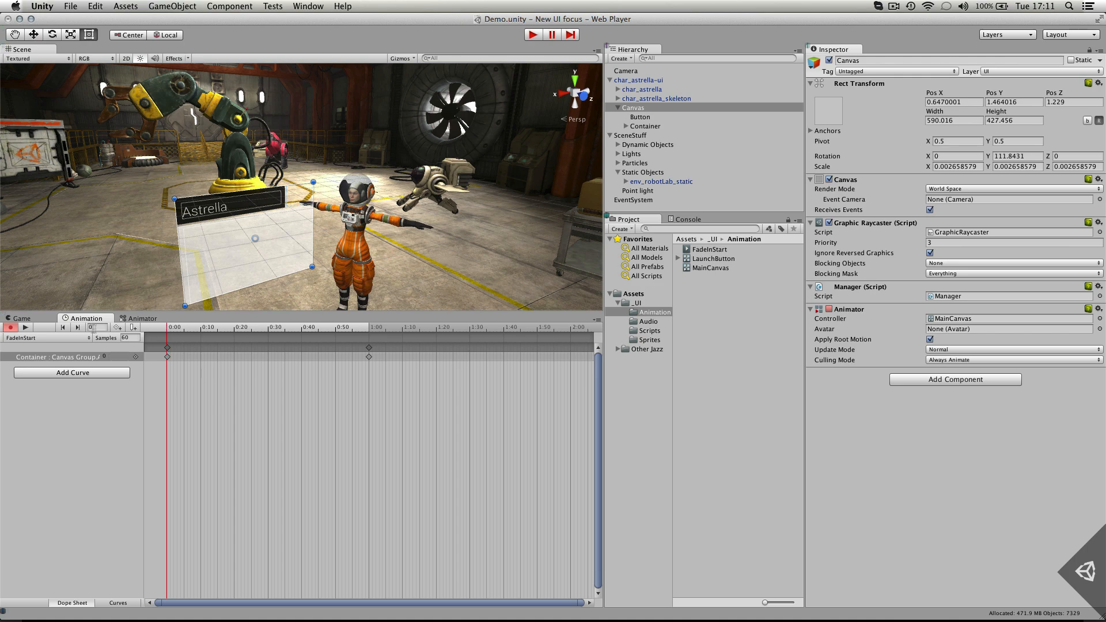
{"action": "left_click", "coordinate": [533, 36]}
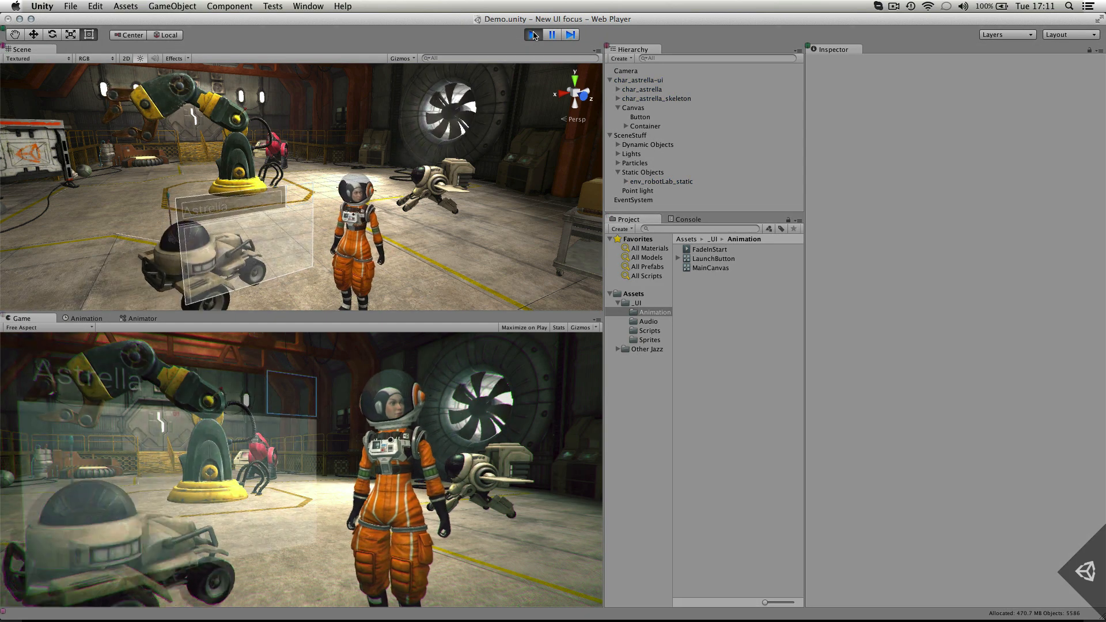
{"action": "left_click", "coordinate": [533, 35]}
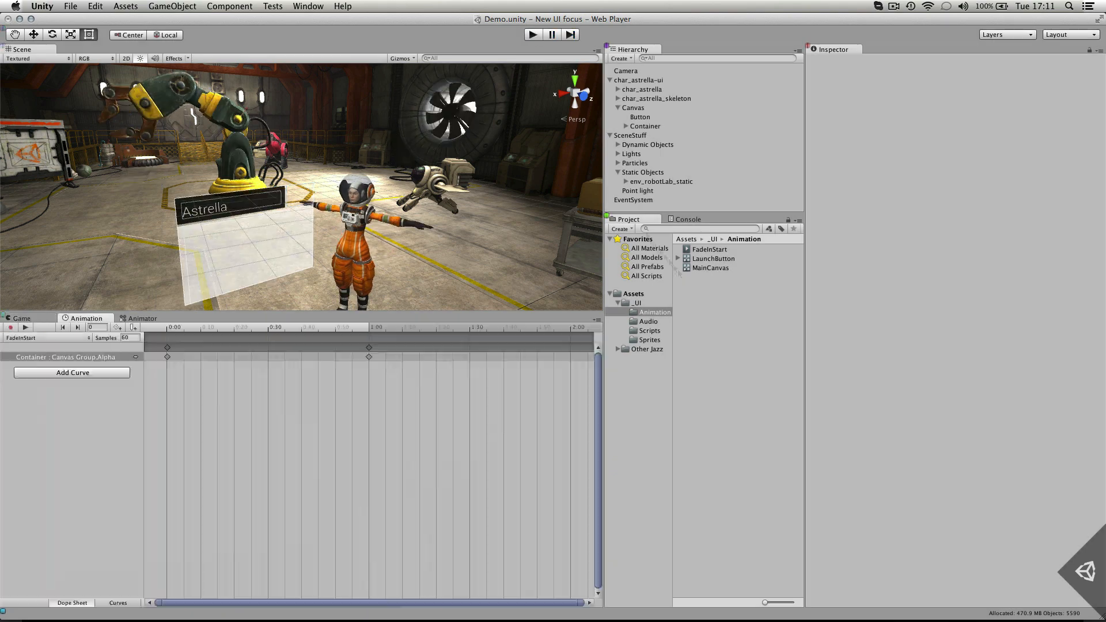
- Turn off Loop Time for the FadeInStart clip and test the animation in play mode
{"action": "left_click", "coordinate": [714, 250]}
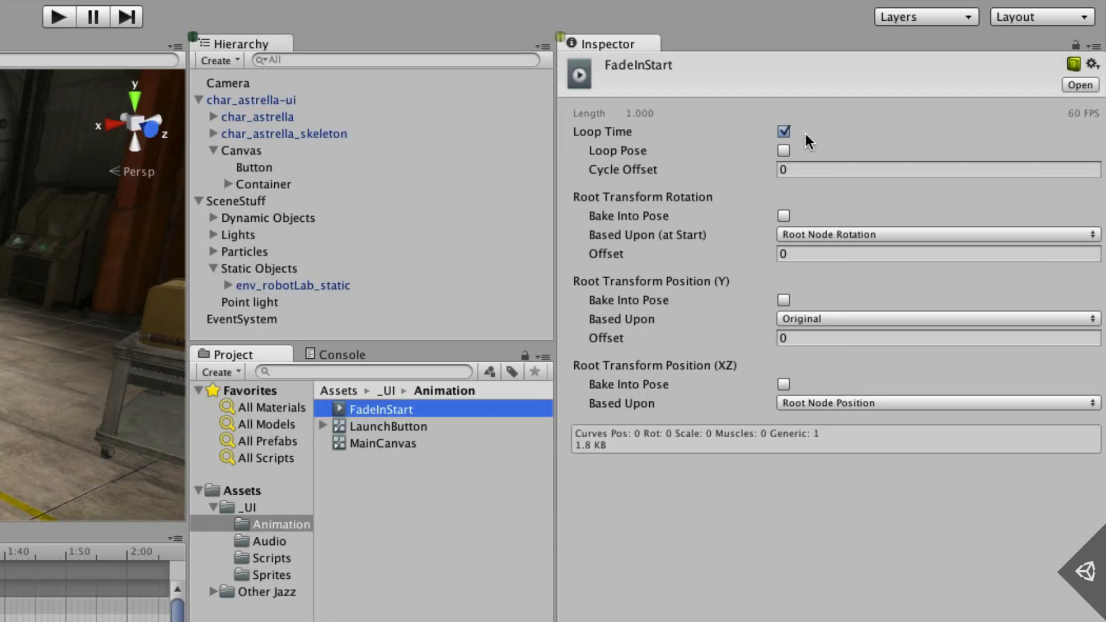
{"action": "left_click", "coordinate": [931, 97]}
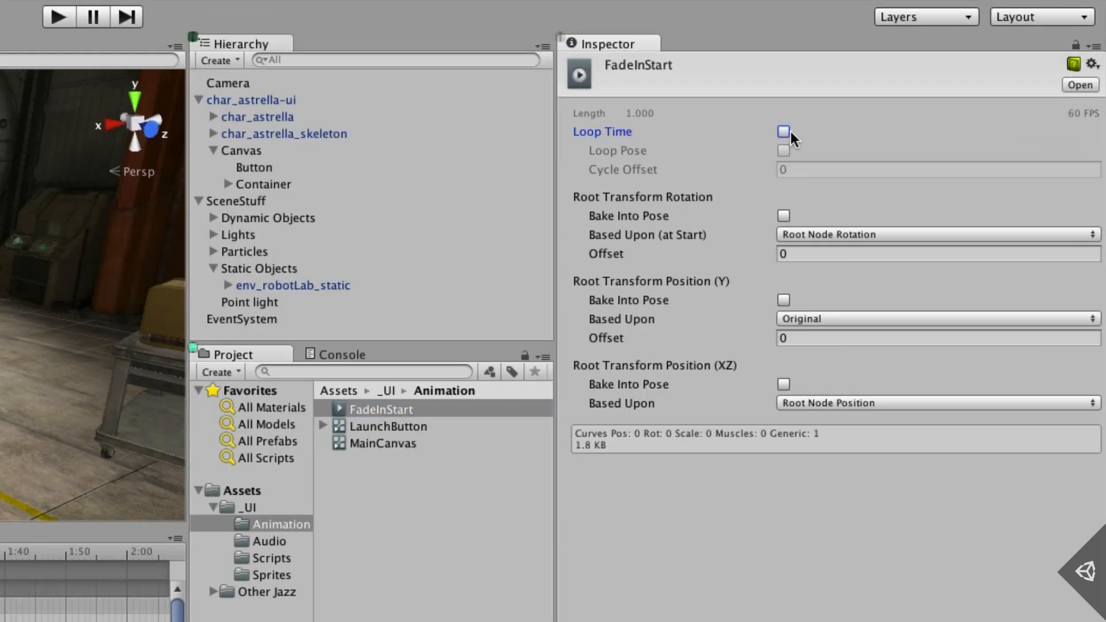
{"action": "left_click", "coordinate": [58, 16]}
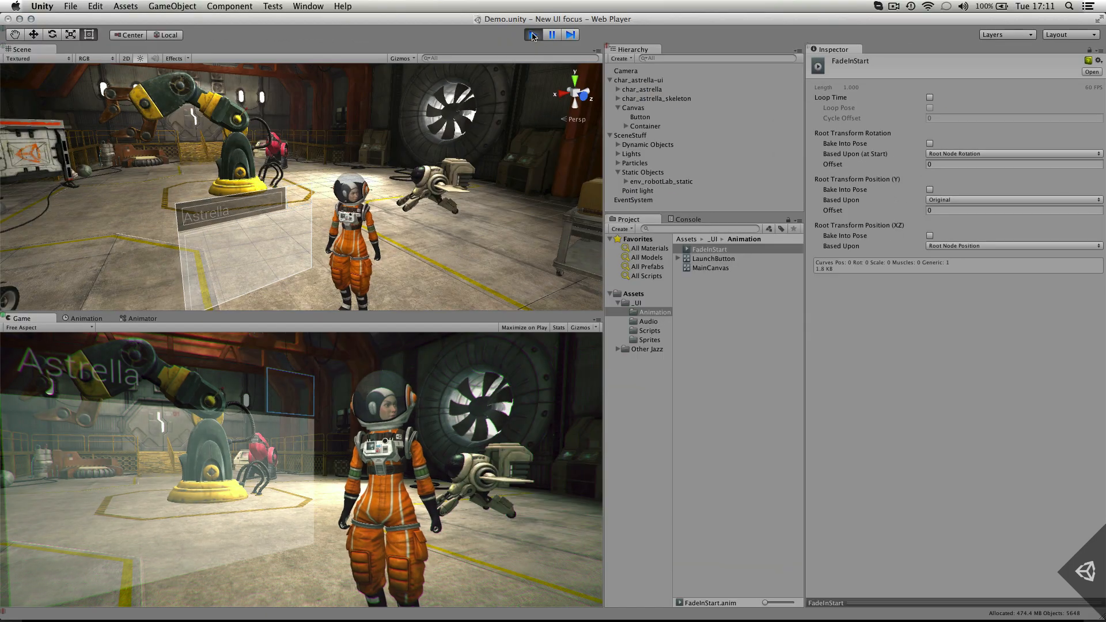
{"action": "left_click", "coordinate": [533, 35]}
- Move the final alpha keyframe of FadeInStart to 4:00, save the scene and test the slower fade in play mode
{"action": "left_click", "coordinate": [83, 319]}
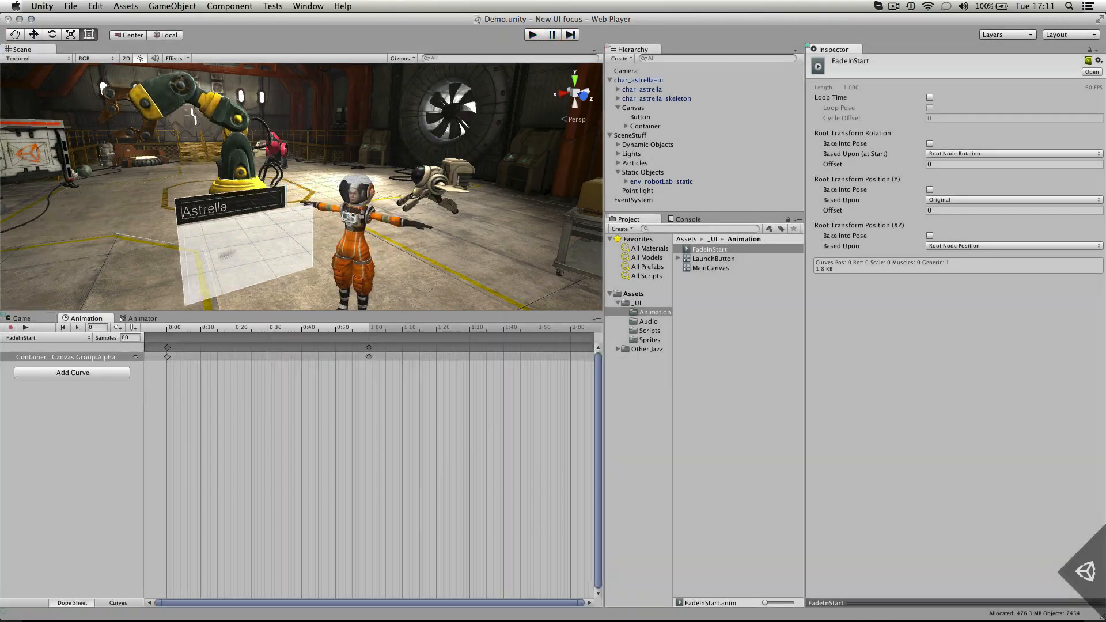
{"action": "left_click_drag", "start_coordinate": [367, 348], "coordinate": [633, 346]}
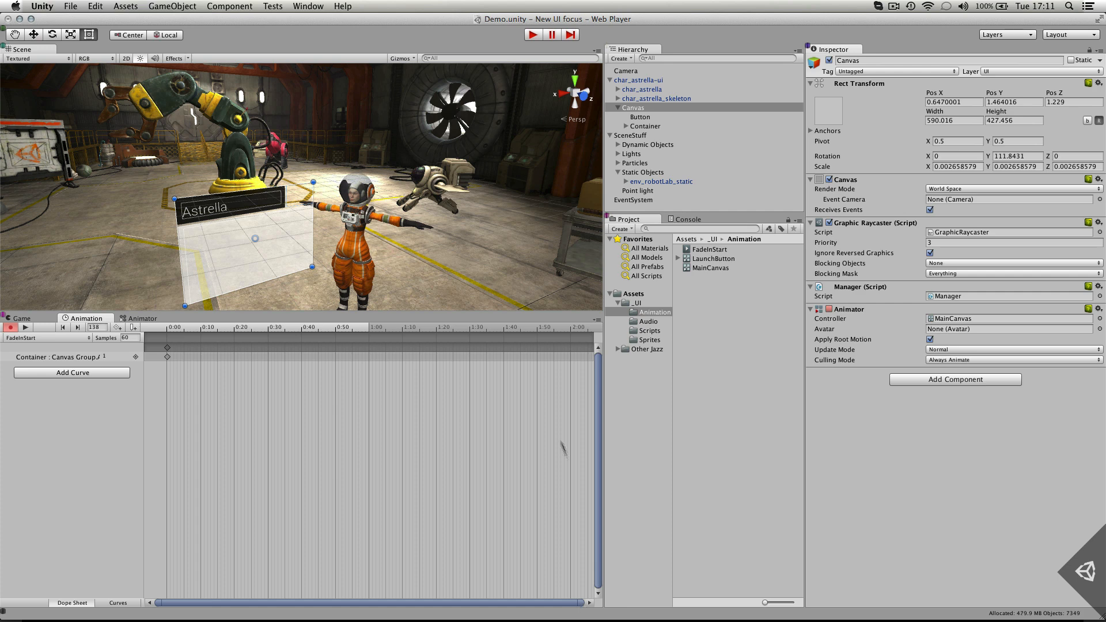
{"action": "scroll", "coordinate": [553, 433], "scroll_direction": "down", "scroll_amount": 8}
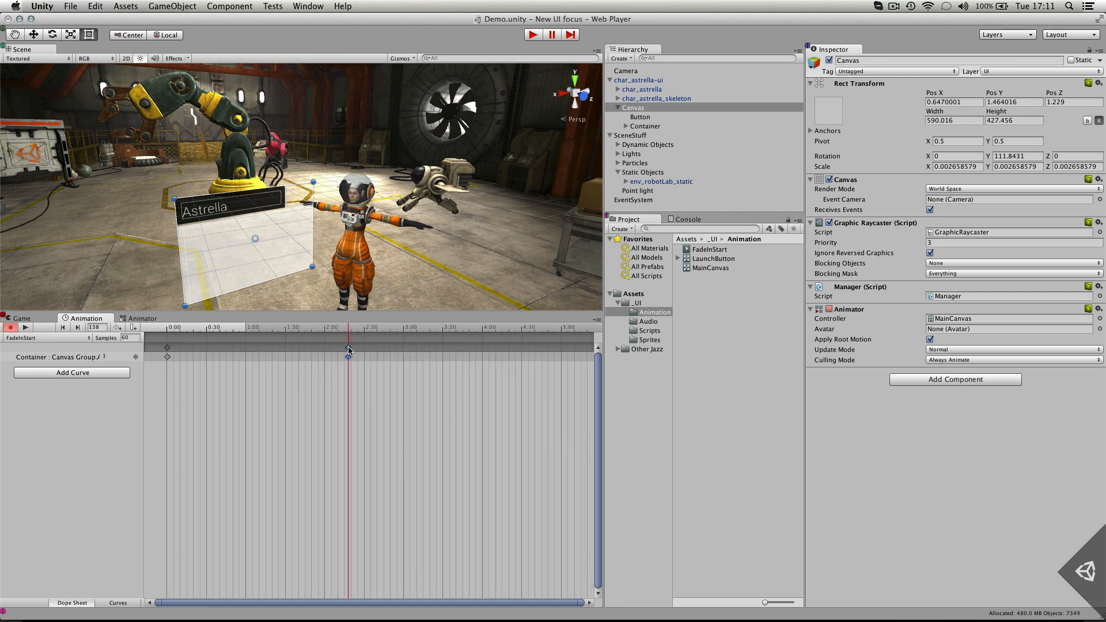
{"action": "left_click_drag", "start_coordinate": [348, 347], "coordinate": [485, 348]}
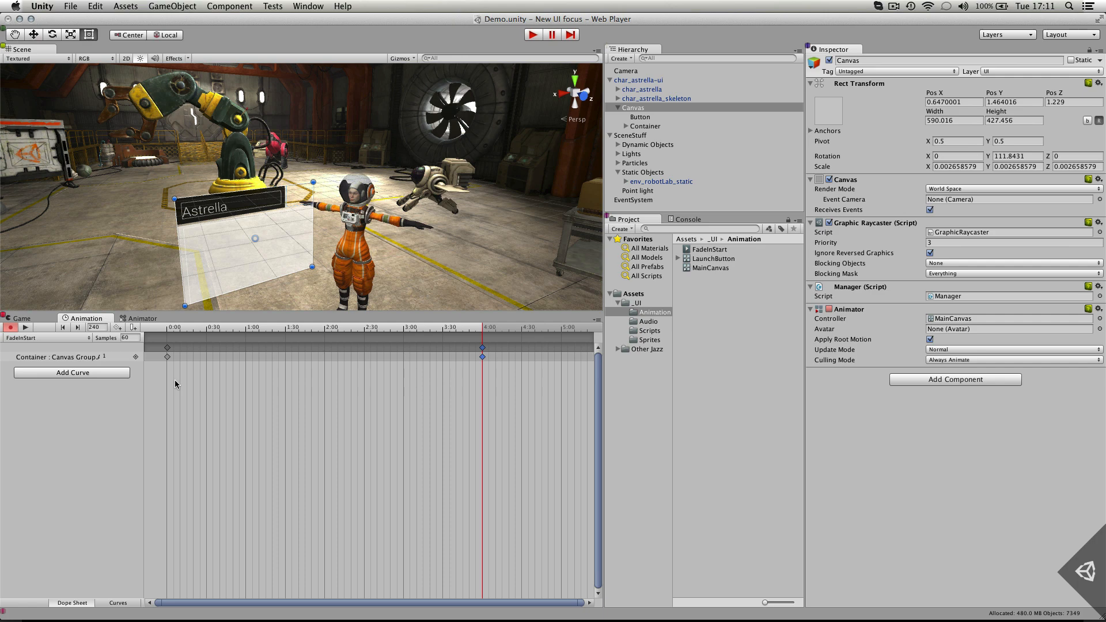
{"action": "key", "text": "super+s"}
{"action": "left_click", "coordinate": [534, 37]}
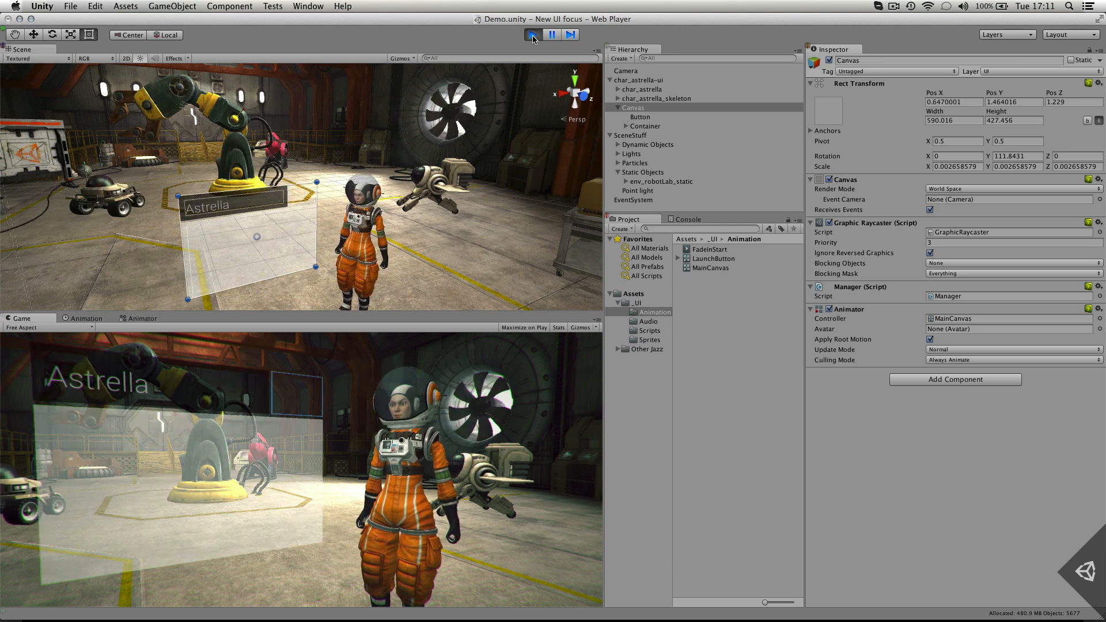
{"action": "left_click", "coordinate": [534, 36]}
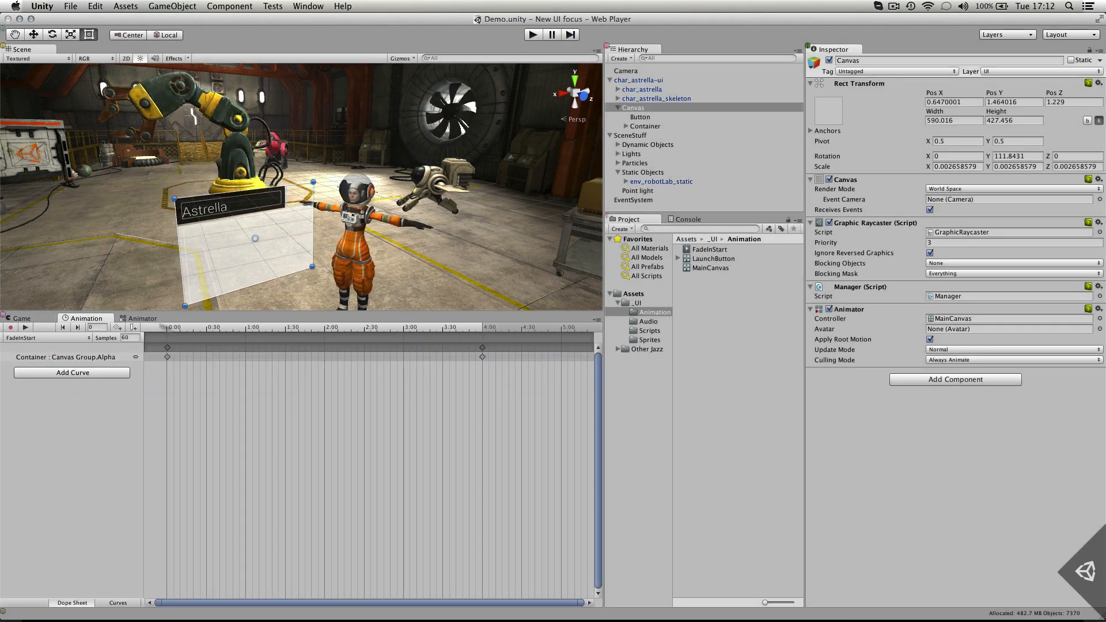
- Move the final alpha keyframe of FadeInStart to 3:00 and run the scene to test the fade
{"action": "left_click_drag", "start_coordinate": [483, 348], "coordinate": [404, 348]}
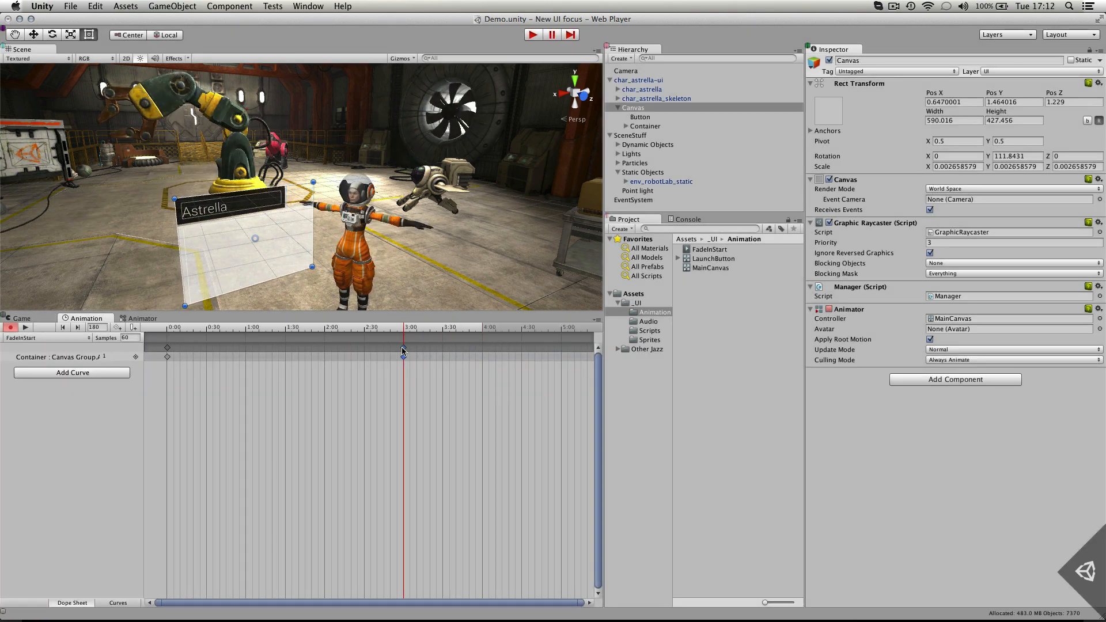
{"action": "left_click", "coordinate": [533, 35]}
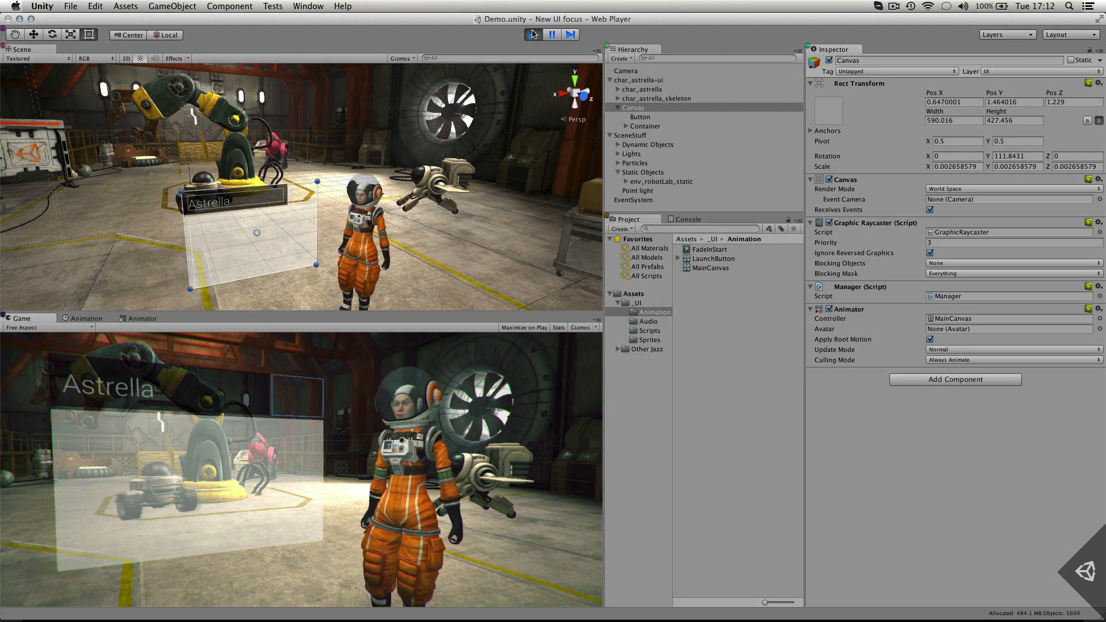
- Stop the scene, open the Canvas's Manager script and uncomment the menuAnim.SetTrigger("FadeIn") line in BeginMenu
{"action": "left_click", "coordinate": [533, 35]}
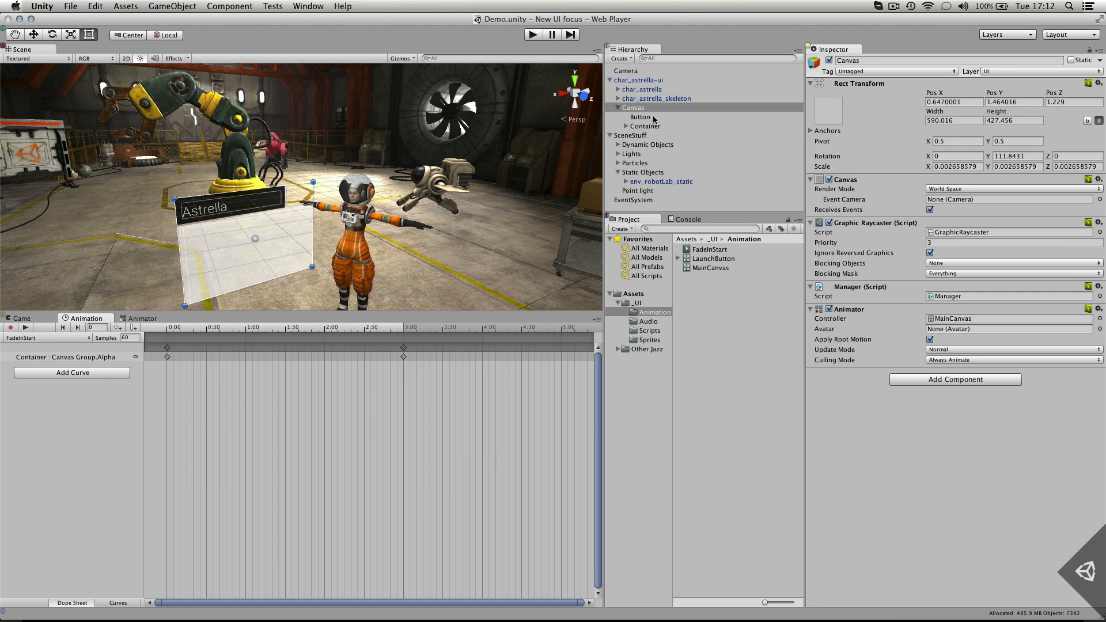
{"action": "double_click", "coordinate": [955, 296]}
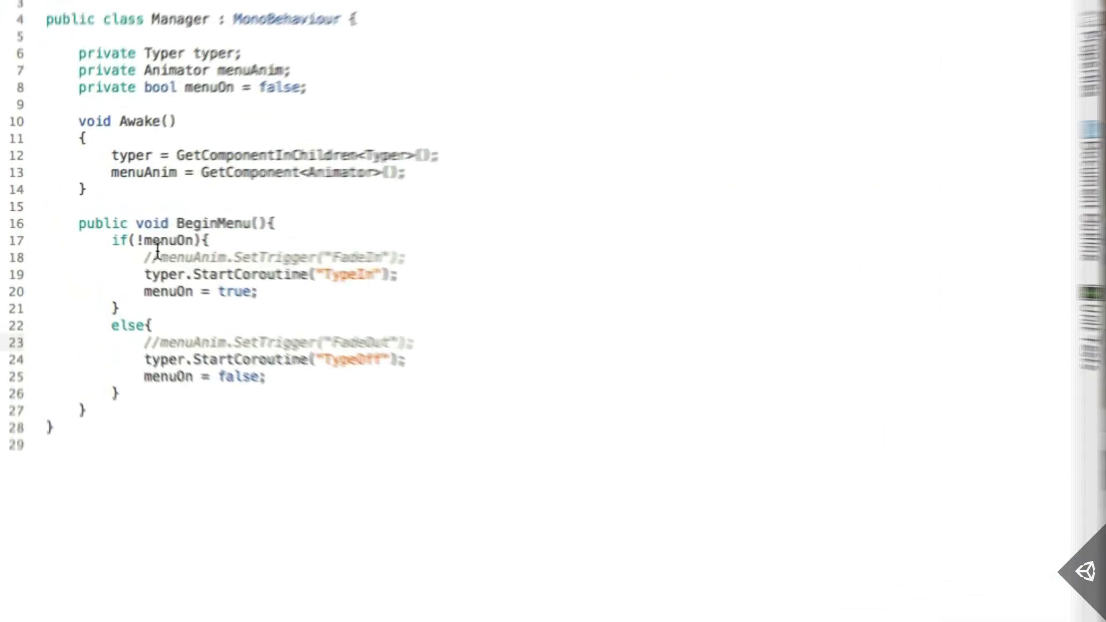
{"action": "left_click", "coordinate": [97, 230]}
{"action": "key", "text": "BackSpace"}
{"action": "key", "text": "BackSpace"}
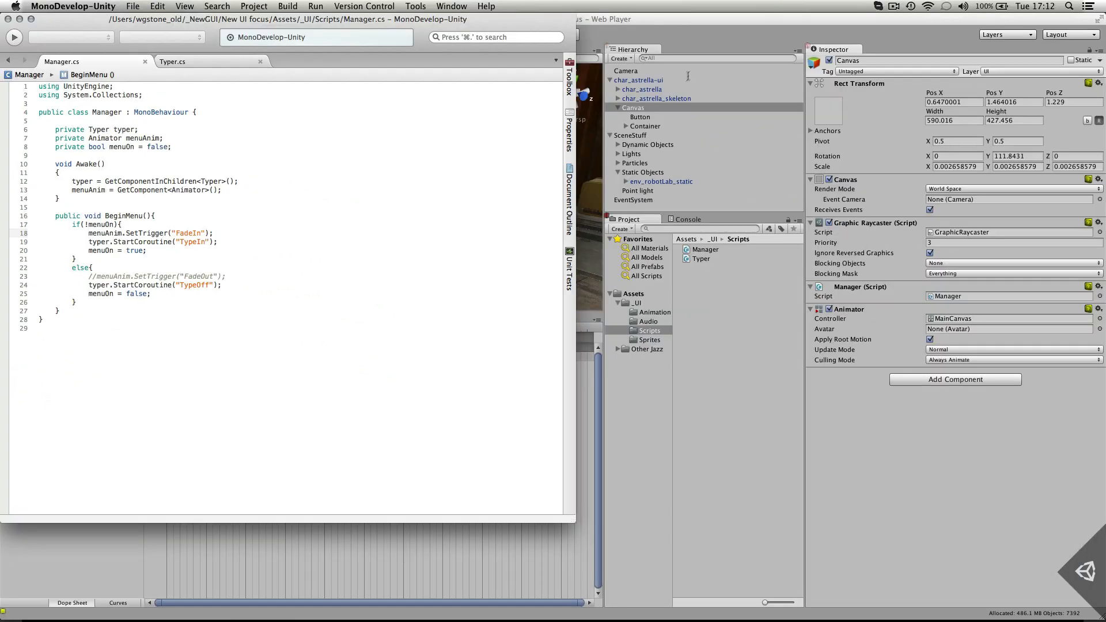
{"action": "left_click", "coordinate": [661, 32]}
- In the Animator graph, move FadeInStart clear of Any State and create an empty state above it
{"action": "left_click", "coordinate": [139, 318]}
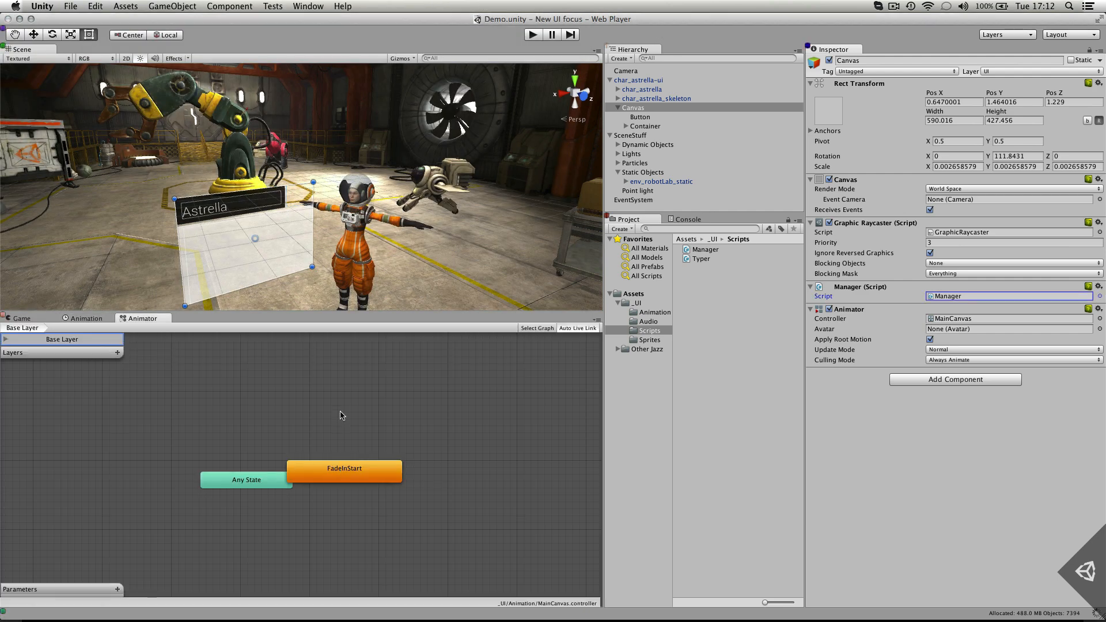
{"action": "left_click", "coordinate": [333, 467]}
{"action": "left_click_drag", "start_coordinate": [345, 428], "coordinate": [349, 448]}
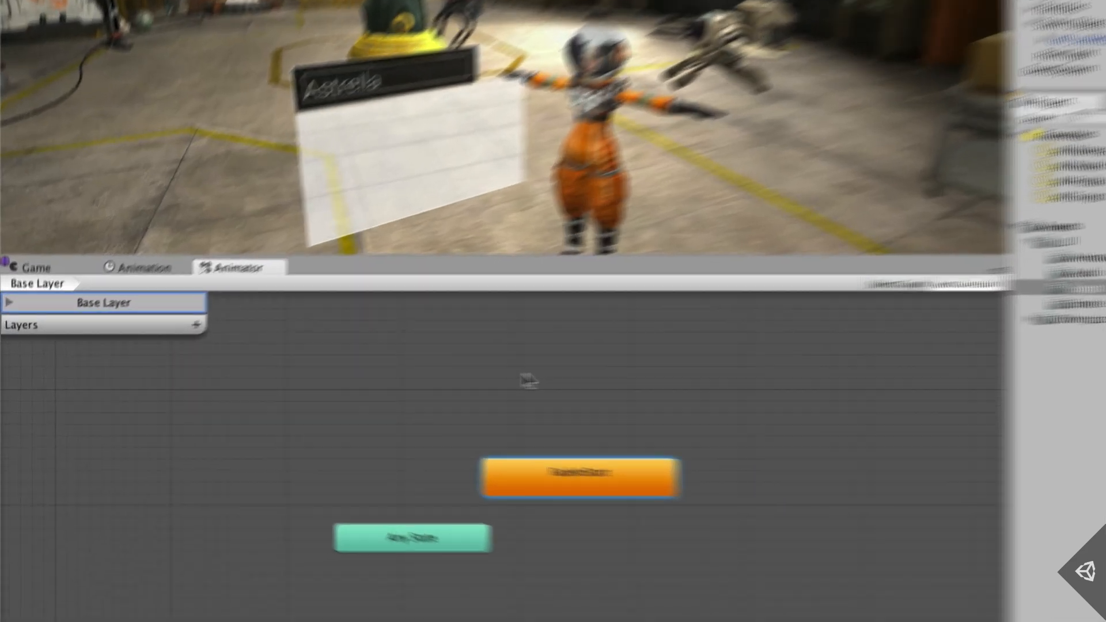
{"action": "right_click", "coordinate": [316, 381]}
{"action": "mouse_move", "coordinate": [420, 387]}
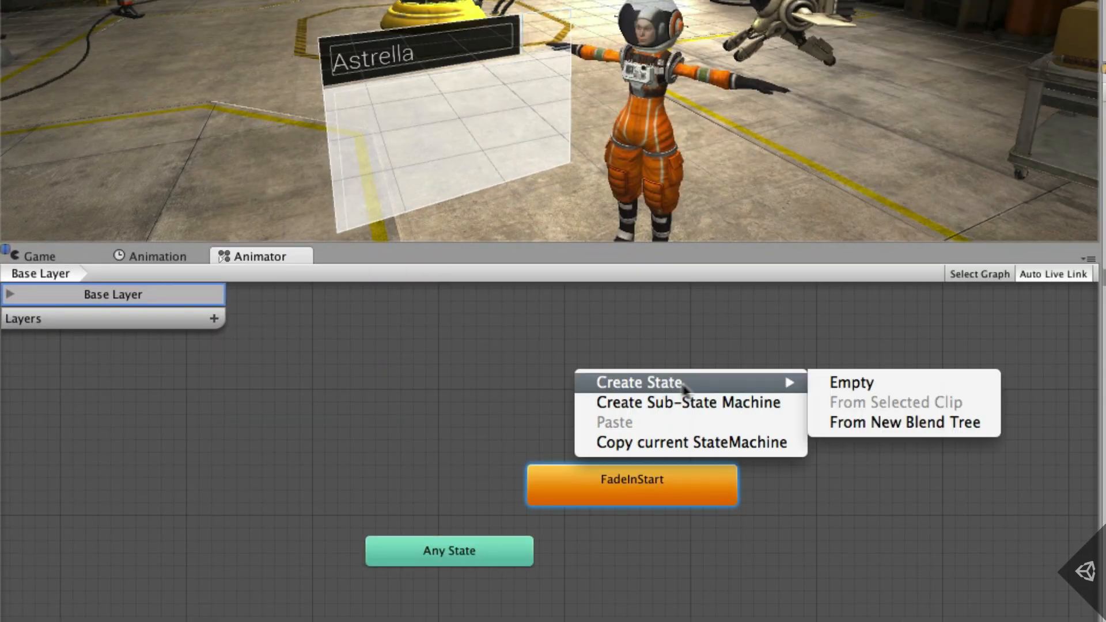
{"action": "left_click", "coordinate": [835, 385]}
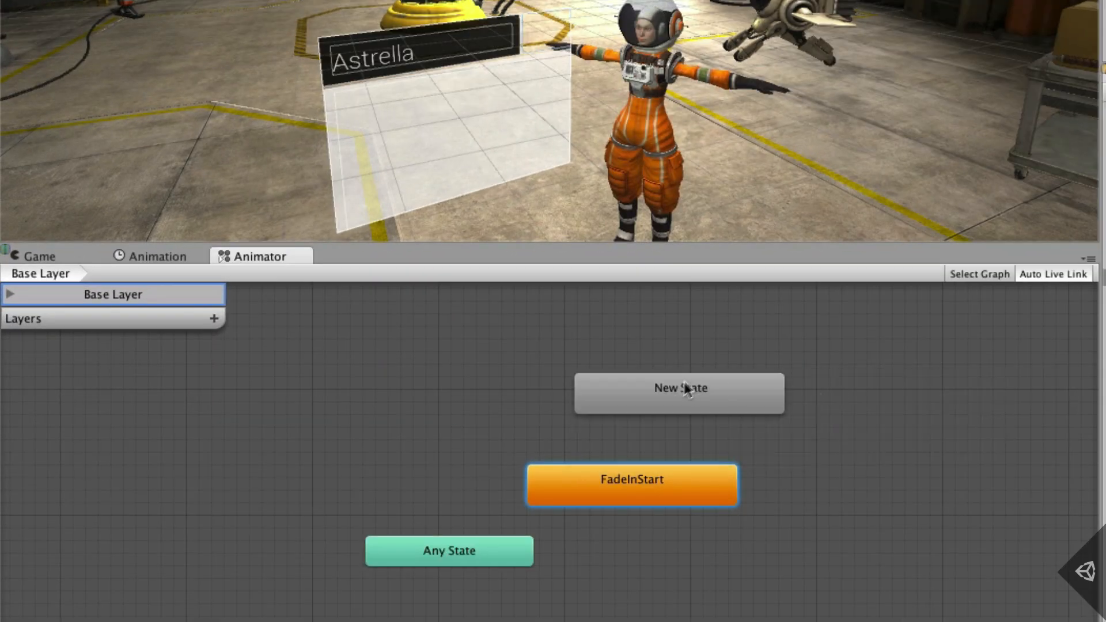
- Set the new empty state as the default state and rename it Nothing
{"action": "left_click_drag", "start_coordinate": [686, 390], "coordinate": [642, 367]}
{"action": "right_click", "coordinate": [635, 364]}
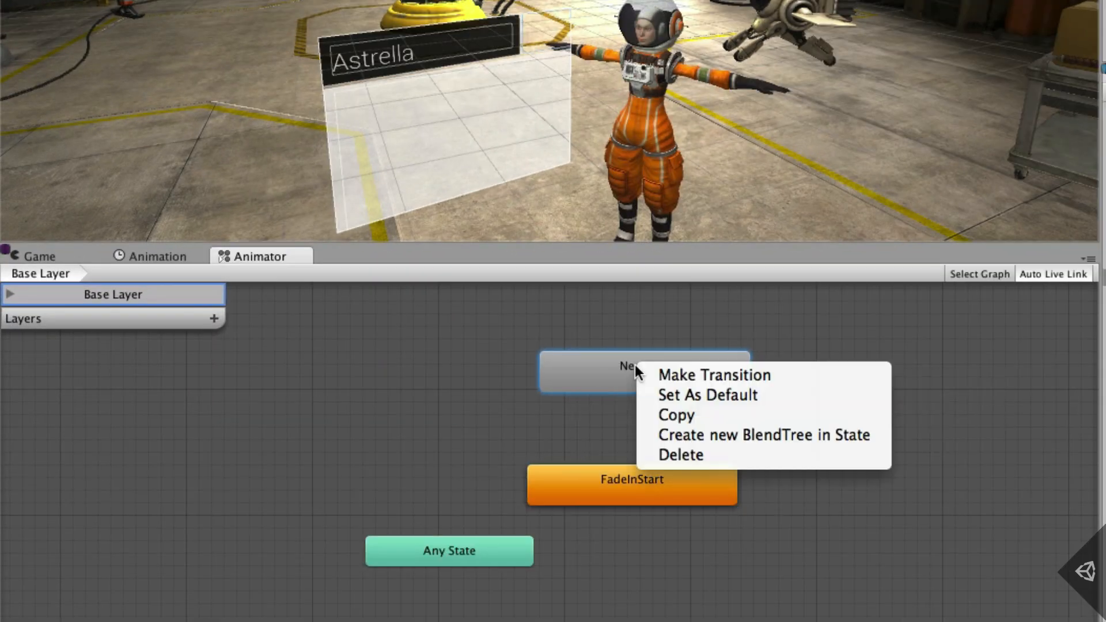
{"action": "left_click", "coordinate": [723, 394]}
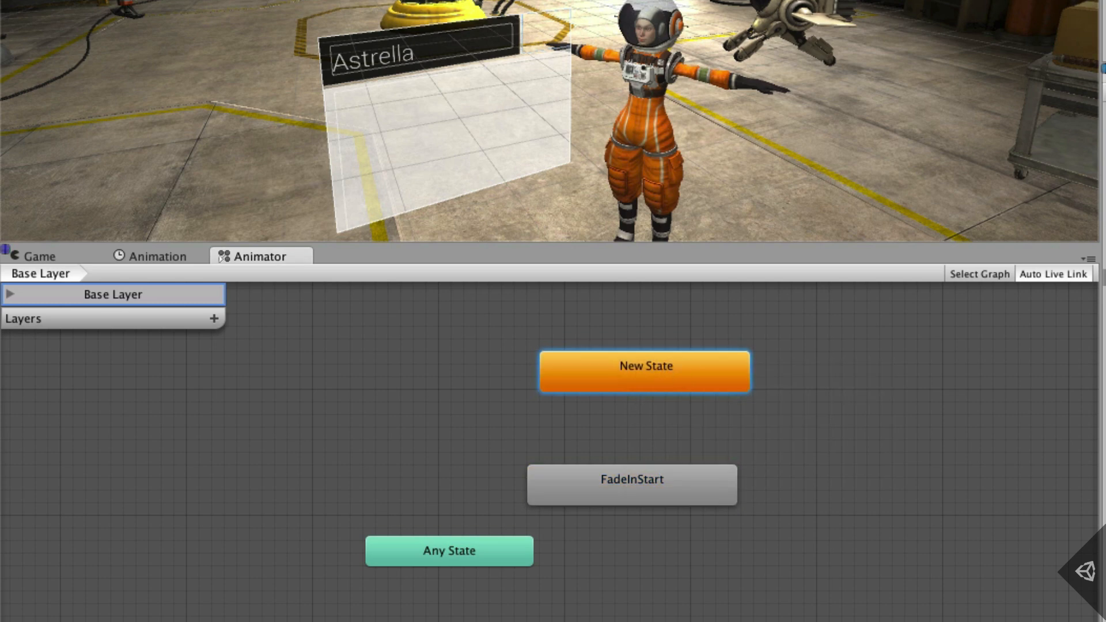
{"action": "key", "text": "Return"}
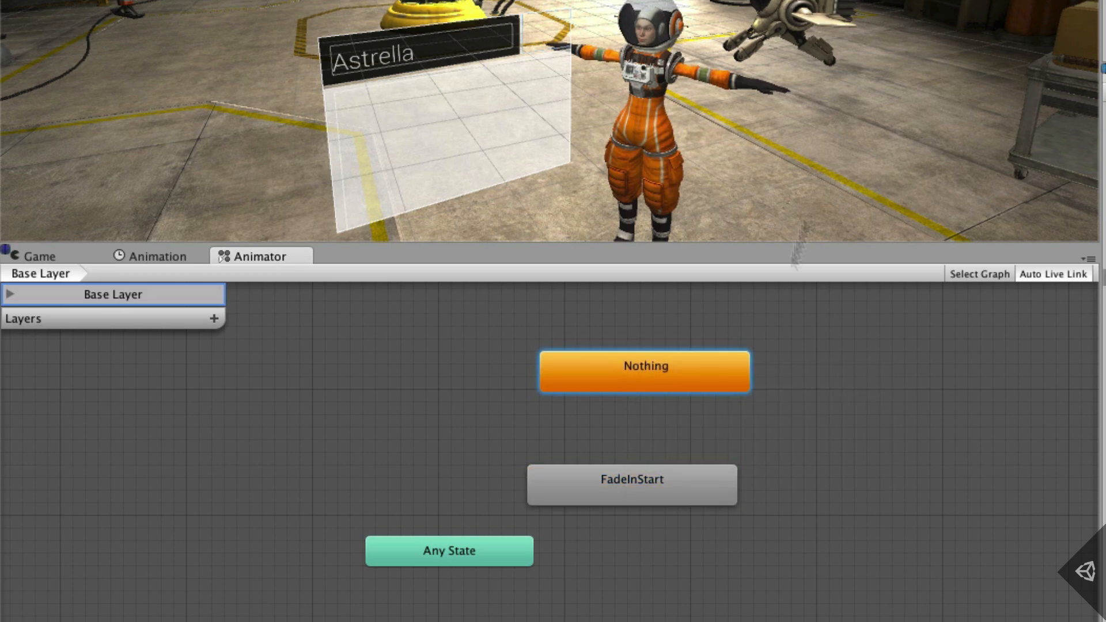
- Create a transition from Nothing to FadeInStart, align the Nothing state above FadeInStart and select the transition
{"action": "mouse_move", "coordinate": [686, 361]}
{"action": "left_mouse_down"}
{"action": "mouse_move", "coordinate": [673, 361]}
{"action": "mouse_move", "coordinate": [686, 362]}
{"action": "left_mouse_up"}
{"action": "right_click", "coordinate": [686, 361]}
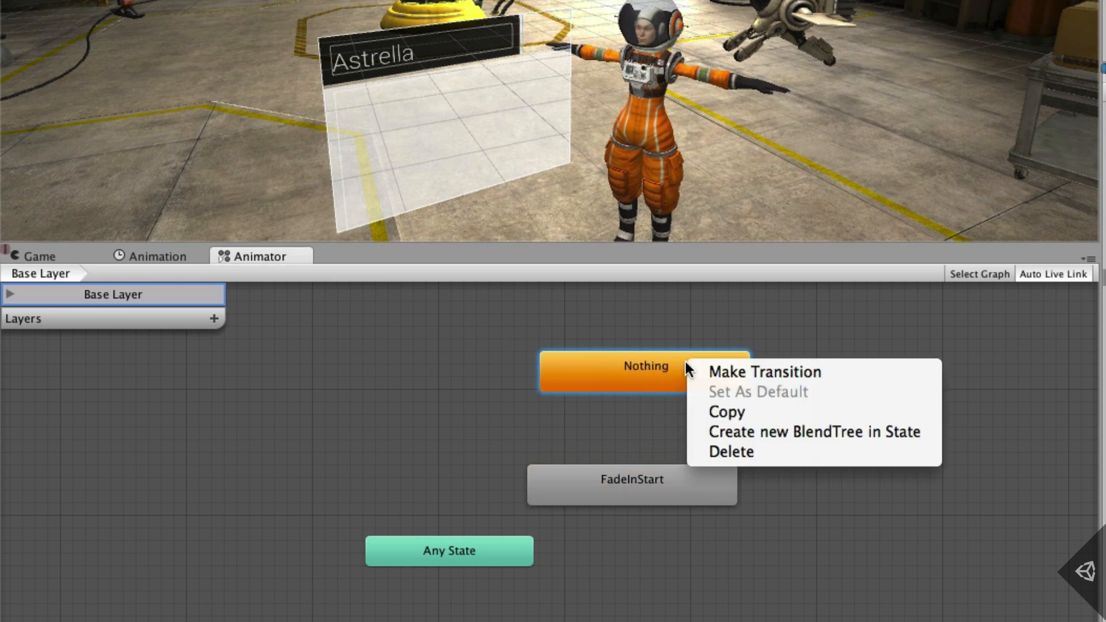
{"action": "left_click", "coordinate": [755, 372]}
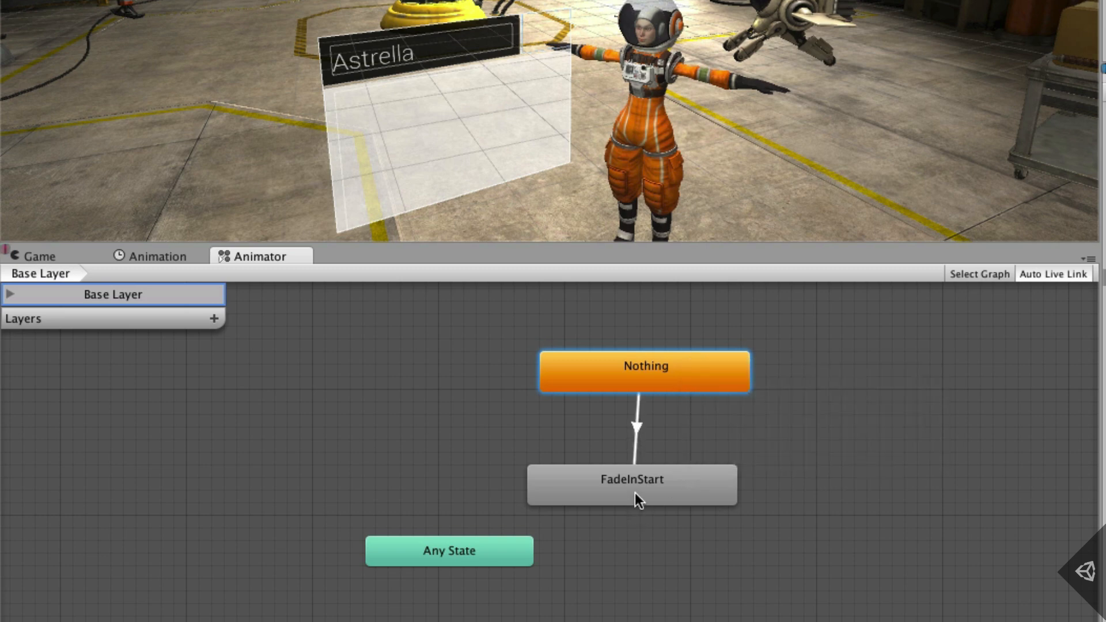
{"action": "left_click", "coordinate": [635, 494]}
{"action": "left_click_drag", "start_coordinate": [612, 366], "coordinate": [613, 365]}
{"action": "left_click", "coordinate": [628, 410]}
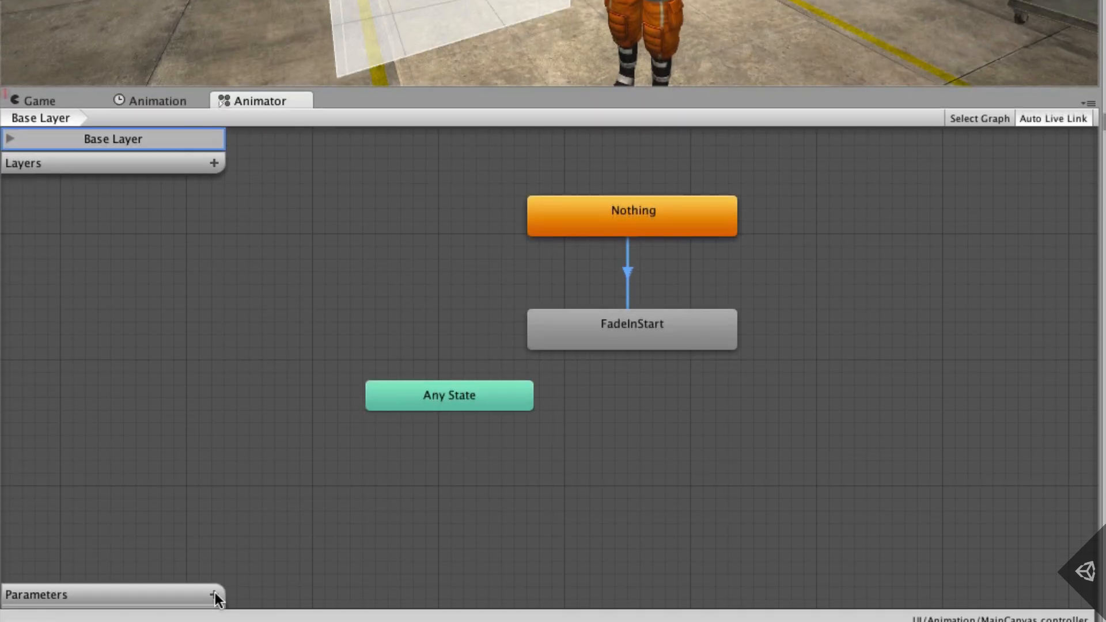
- Check the trigger name in the Manager script and add a Trigger parameter named FadeIn to the MainCanvas controller
{"action": "left_click", "coordinate": [214, 594]}
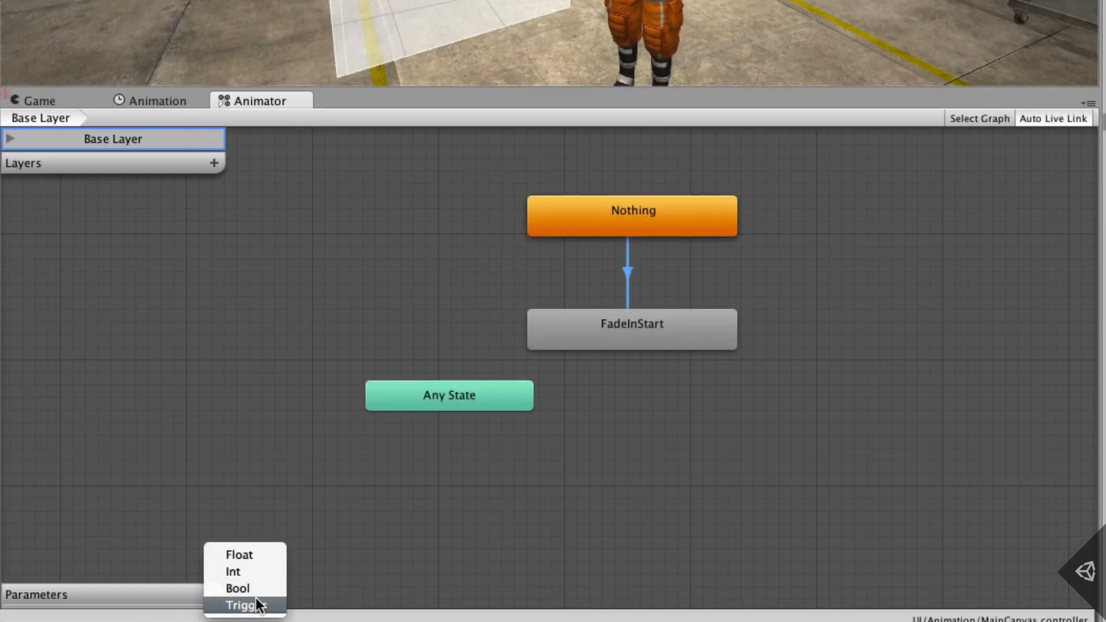
{"action": "key", "text": "super+Tab"}
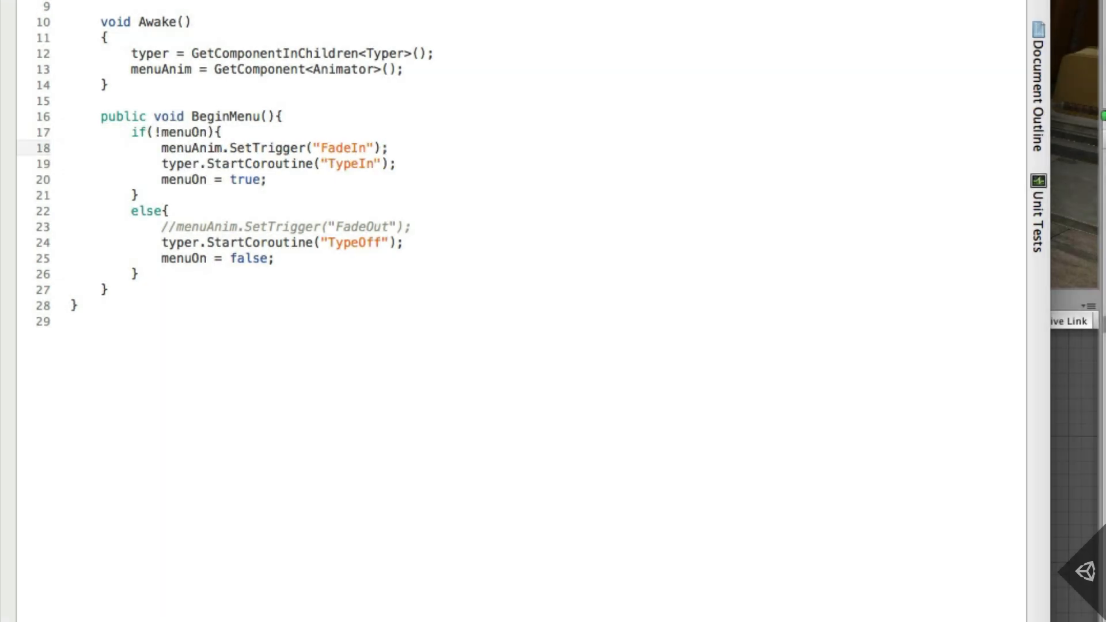
{"action": "key", "text": "super+Tab"}
{"action": "left_click", "coordinate": [214, 595]}
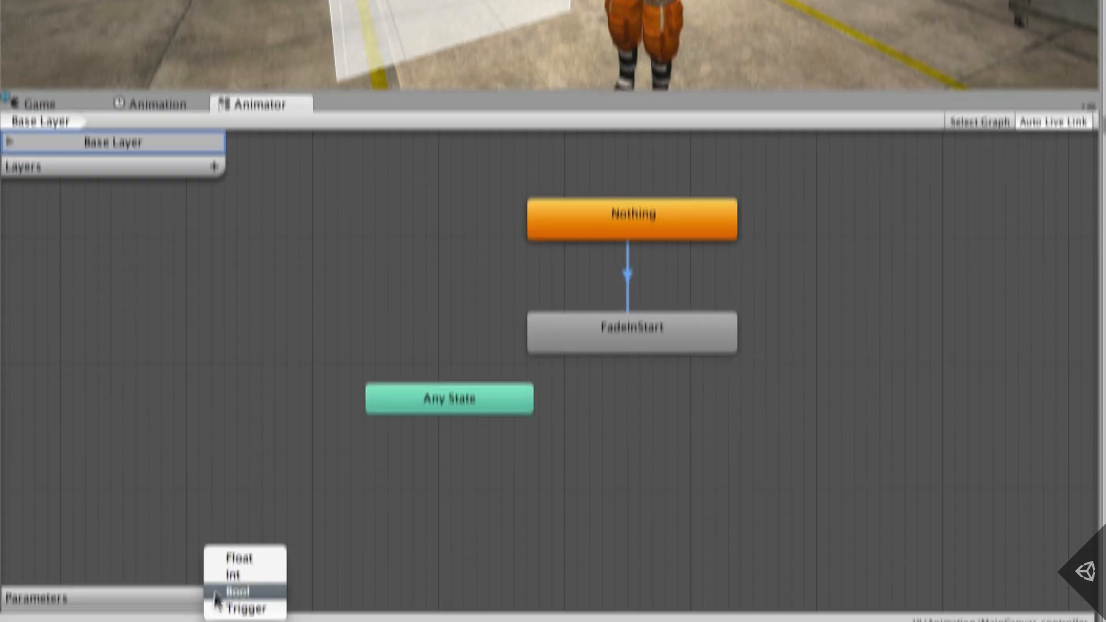
{"action": "left_click", "coordinate": [245, 601]}
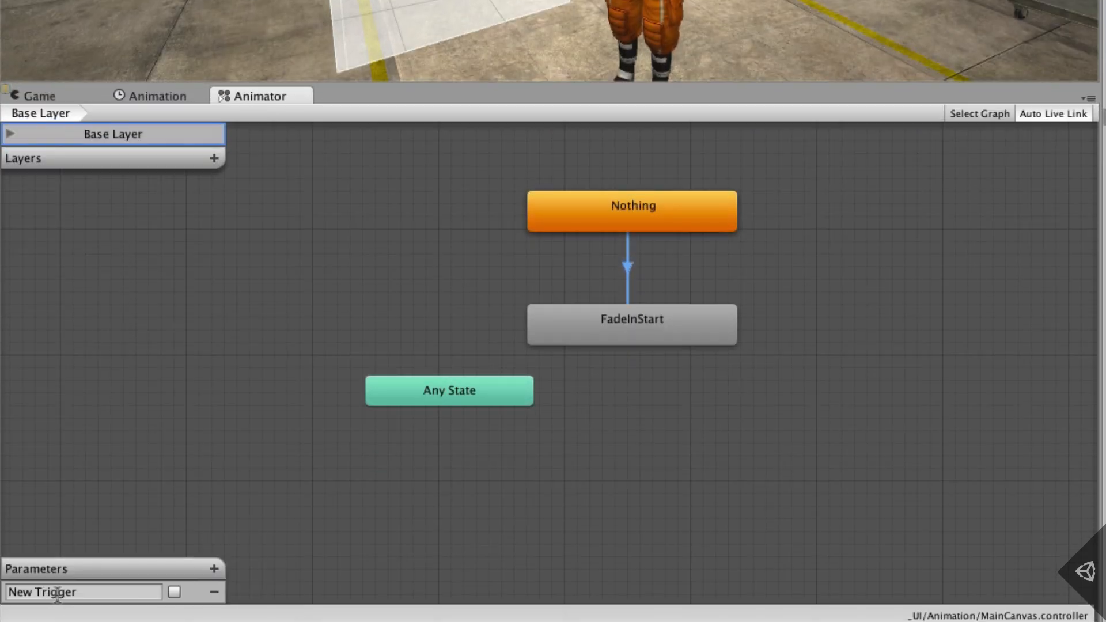
{"action": "double_click", "coordinate": [64, 594]}
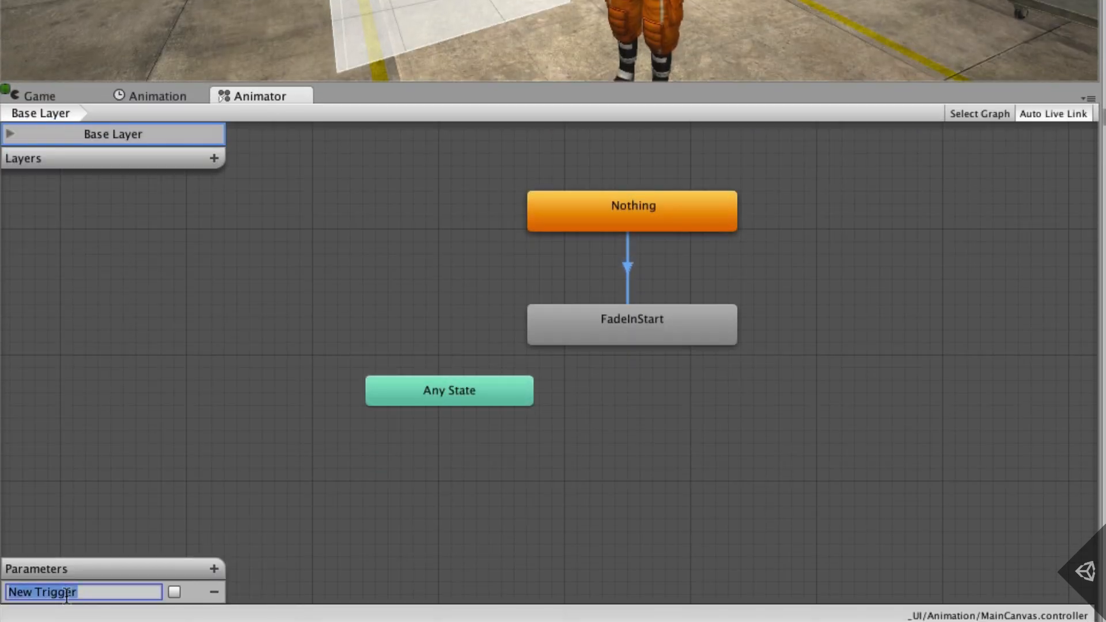
{"action": "type", "text": "FadeIn"}
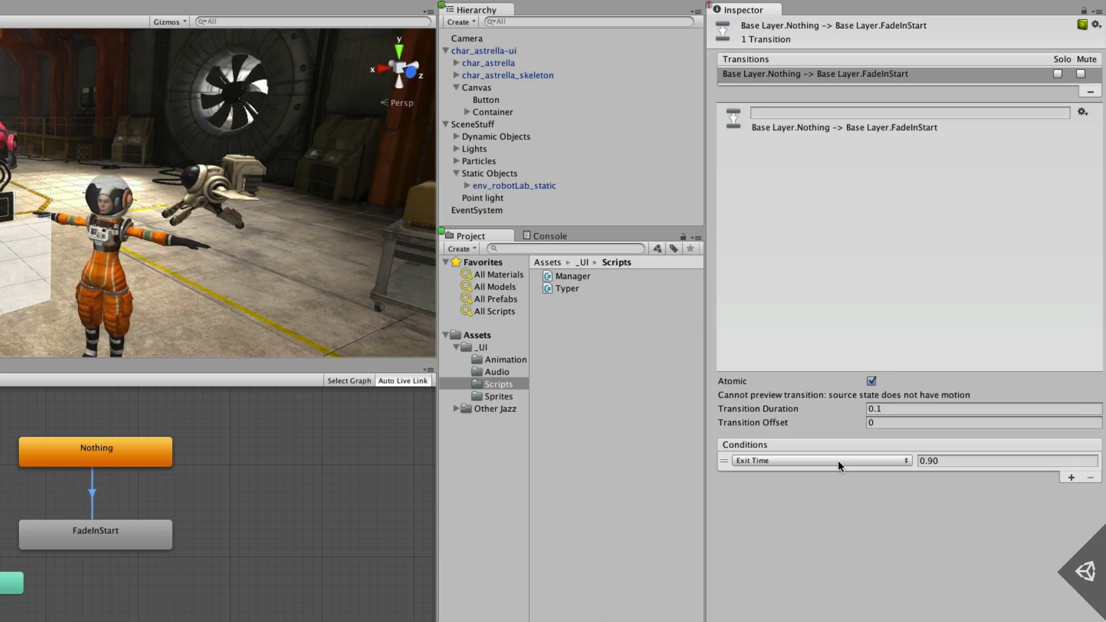
- Change the Nothing to FadeInStart transition's condition from Exit Time to FadeIn and test the canvas button in play mode
{"action": "left_click", "coordinate": [838, 459]}
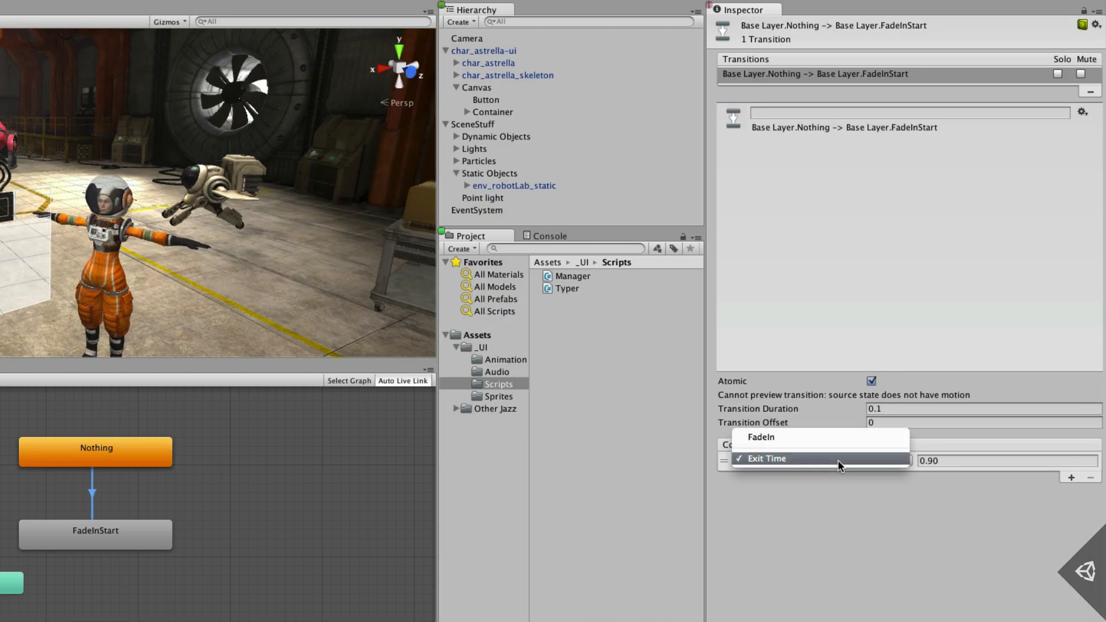
{"action": "left_click", "coordinate": [816, 438]}
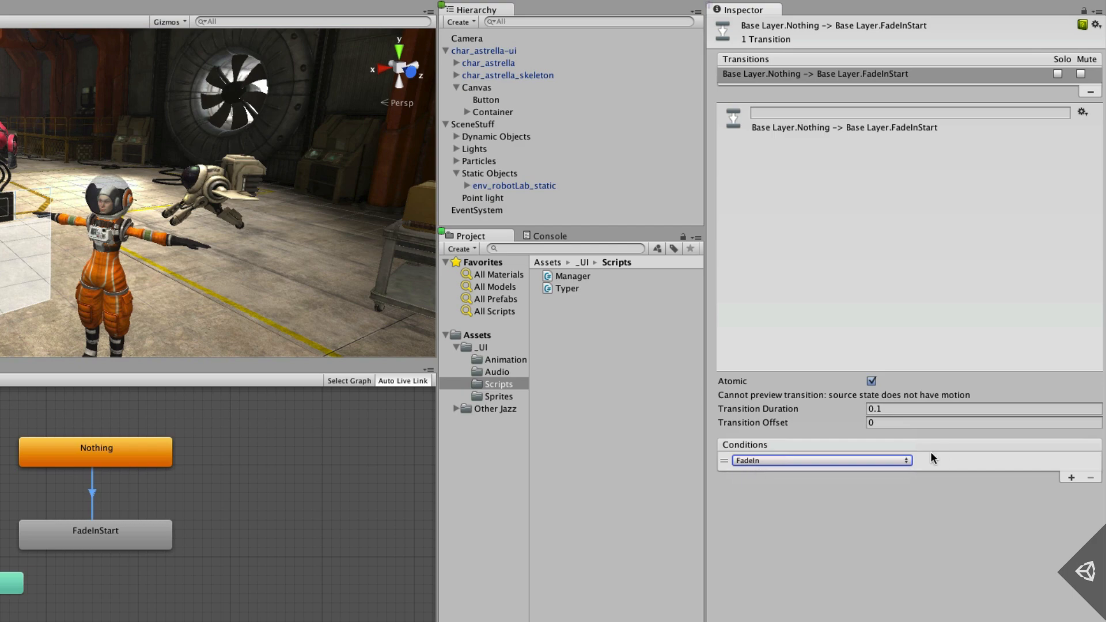
{"action": "key", "text": "super+Tab"}
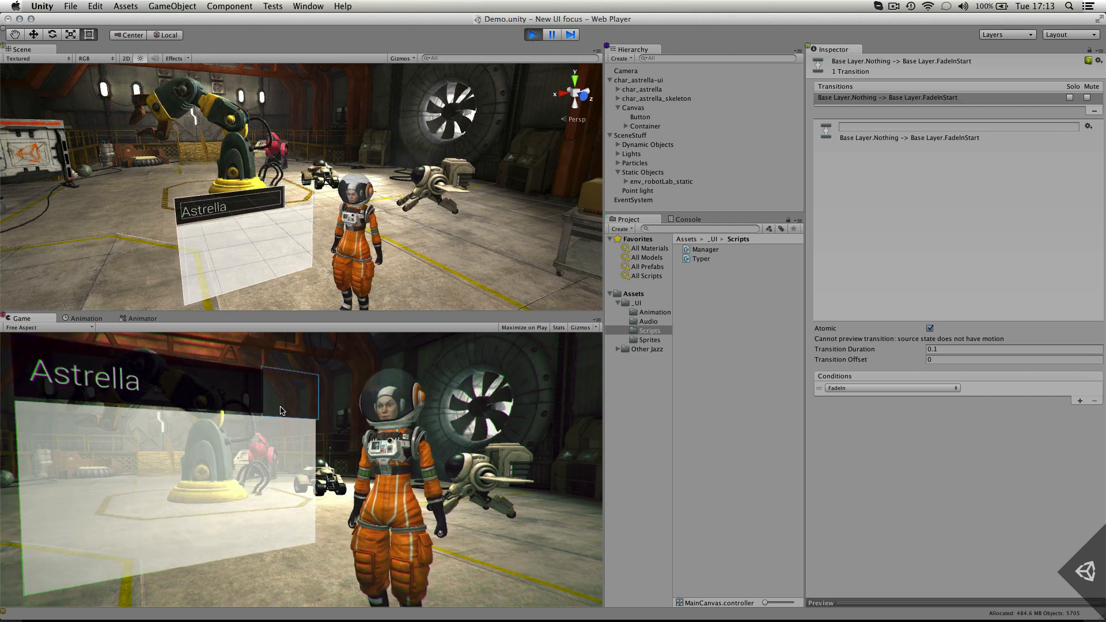
{"action": "left_click", "coordinate": [298, 391]}
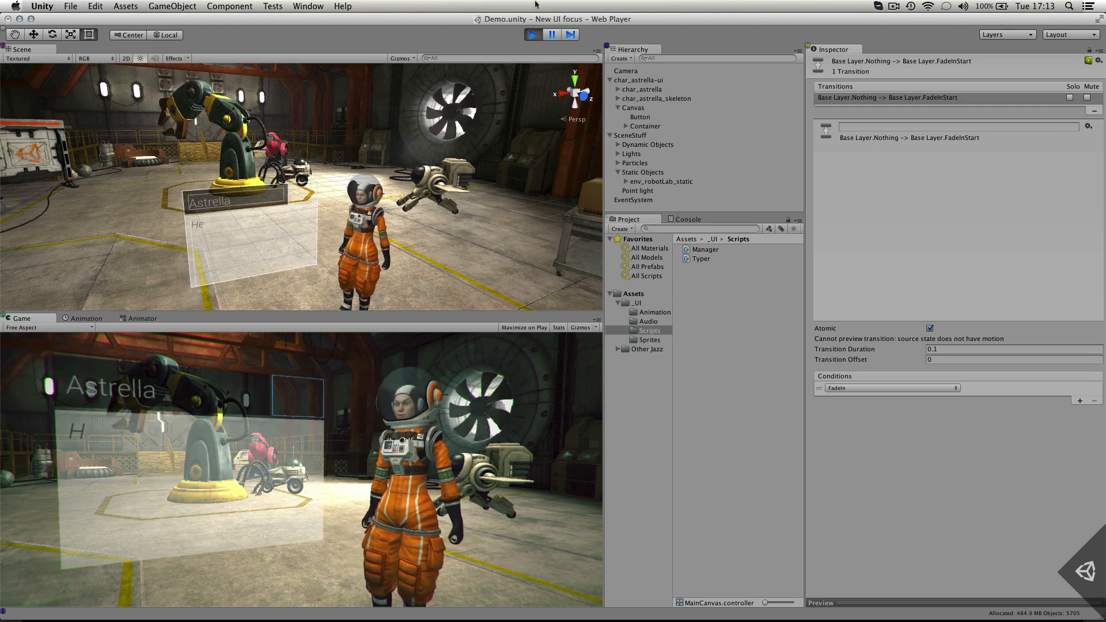
{"action": "left_click", "coordinate": [532, 35]}
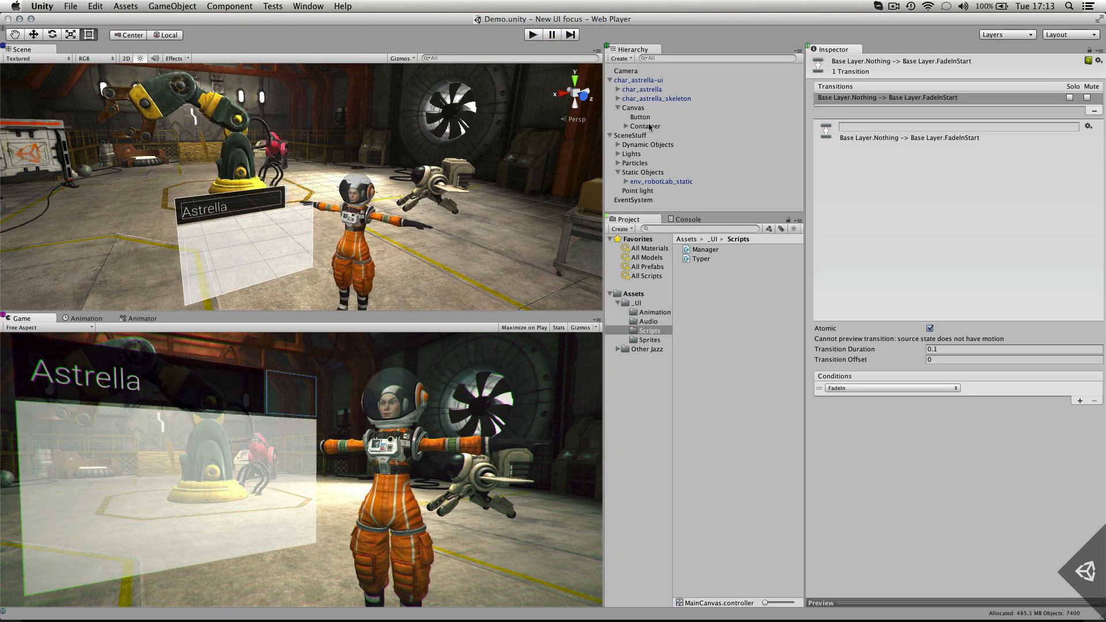
- Set the Container's Canvas Group alpha to 0, save the scene and test the triggered fade-in in play mode
{"action": "left_click", "coordinate": [637, 107]}
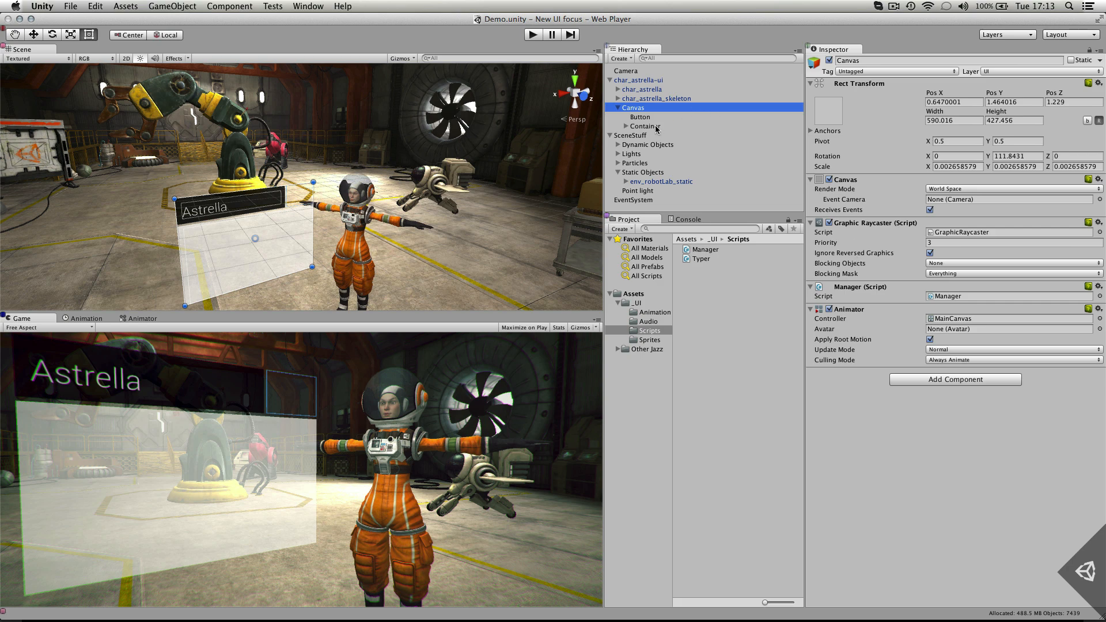
{"action": "left_click", "coordinate": [658, 126]}
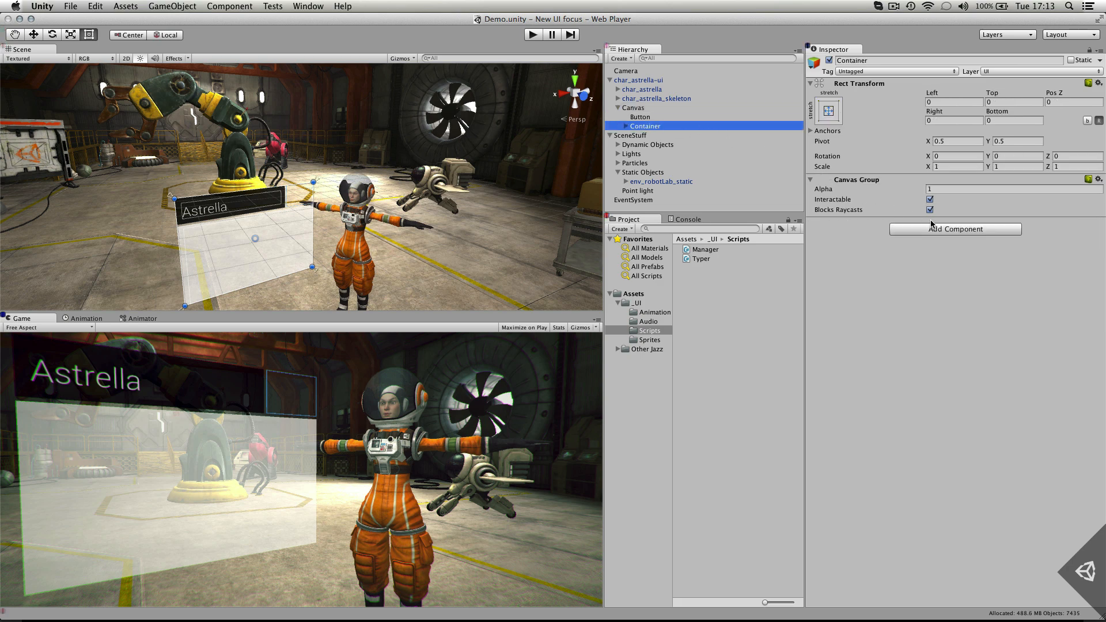
{"action": "left_click", "coordinate": [948, 189]}
{"action": "type", "text": "0"}
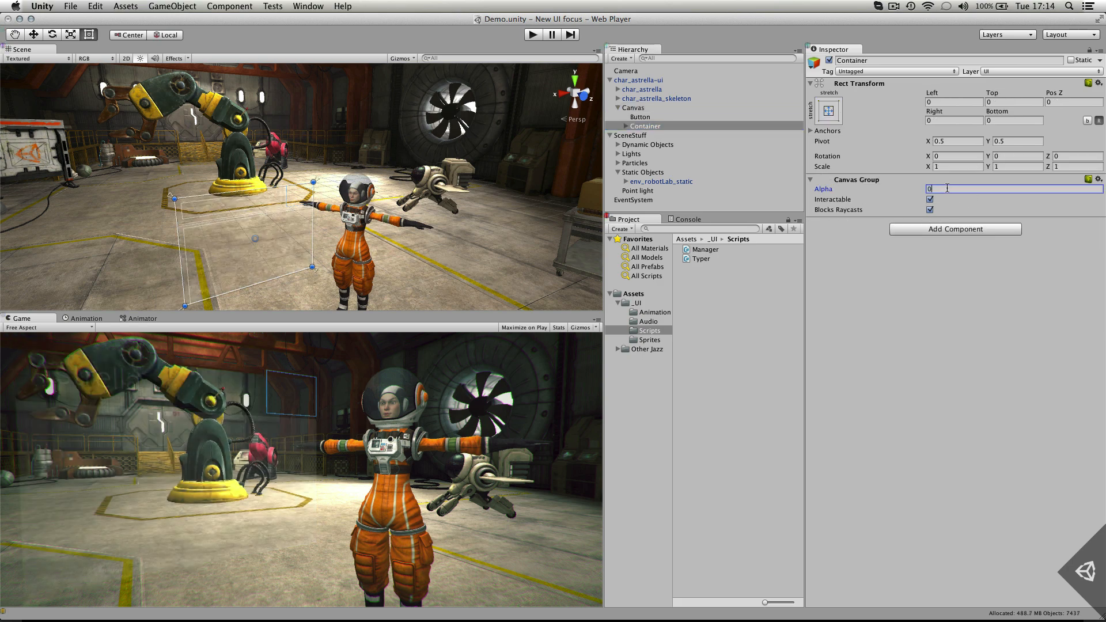
{"action": "key", "text": "super+s"}
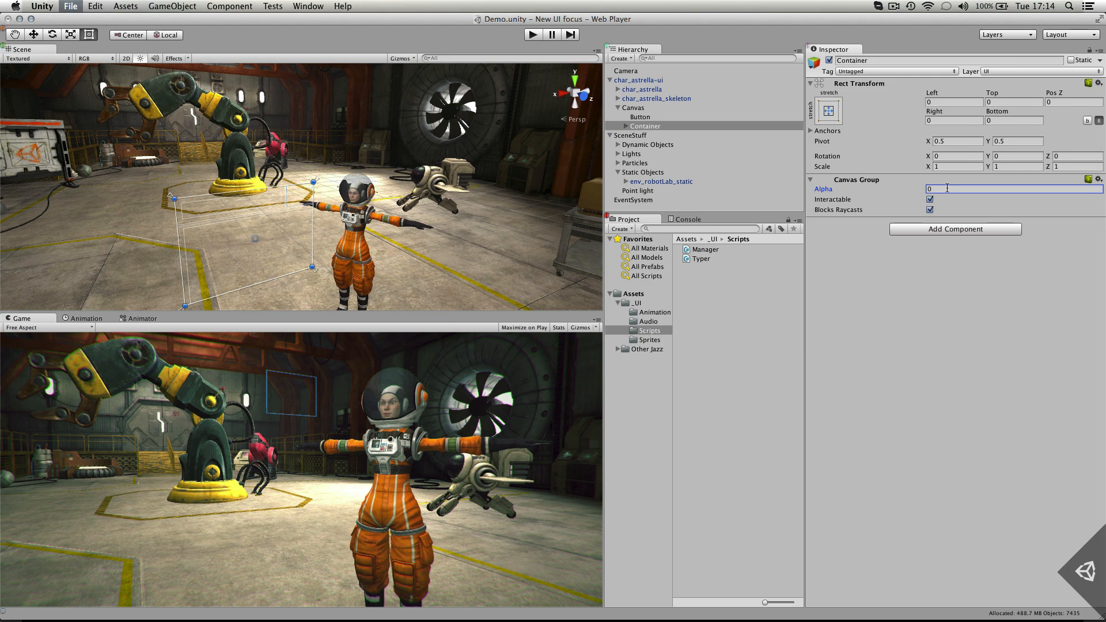
{"action": "key", "text": "super+p"}
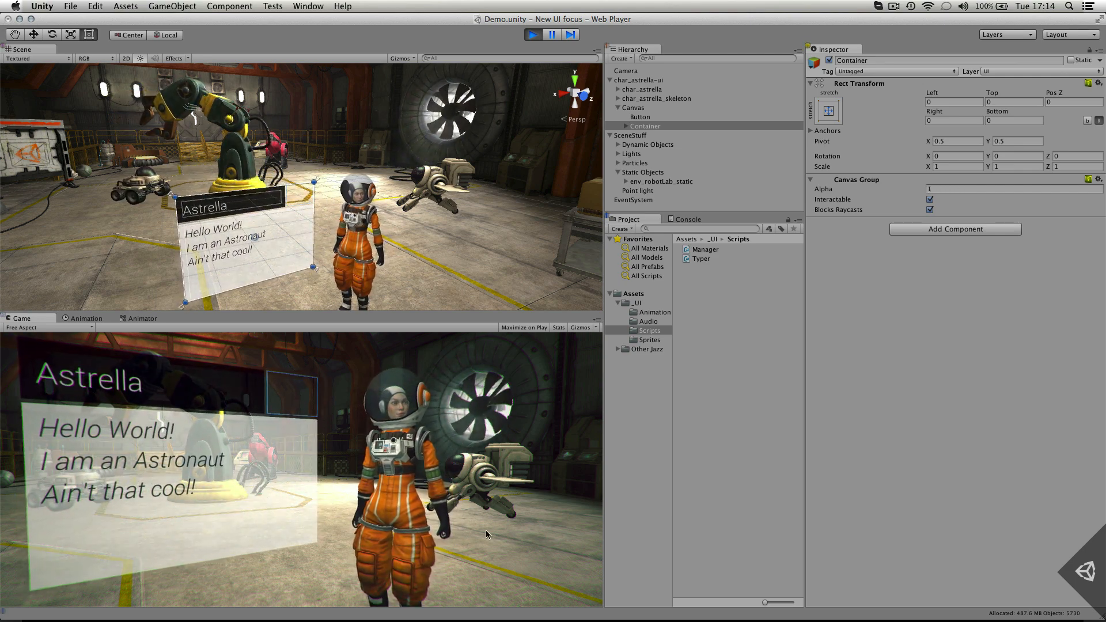
{"action": "key", "text": "super+p"}
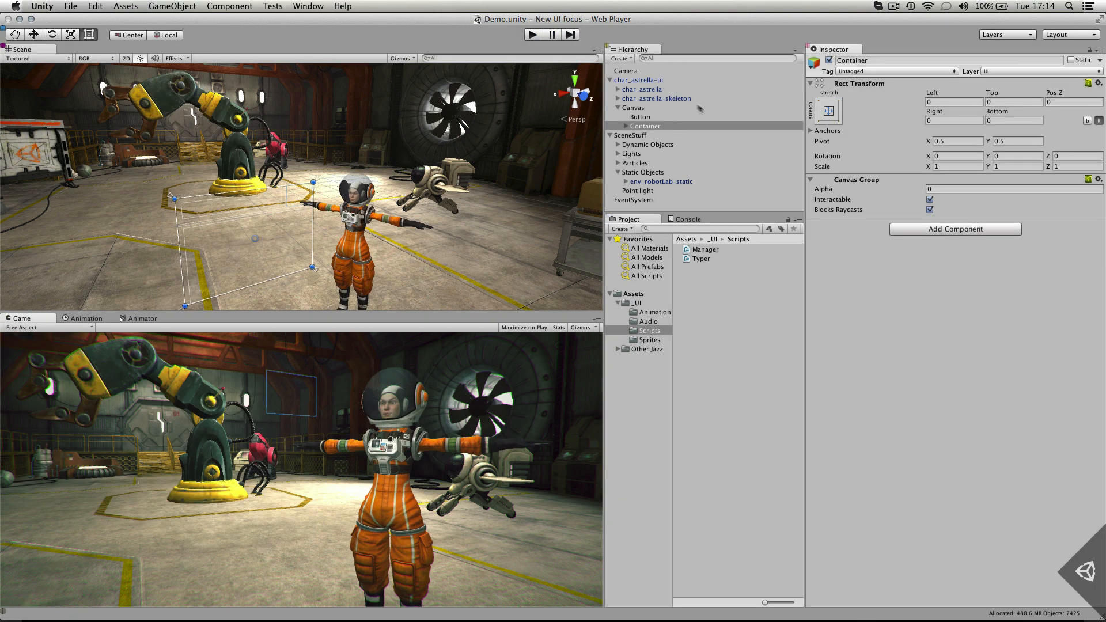
- Set the Container's Canvas Group alpha back to 1
{"action": "left_click", "coordinate": [936, 189]}
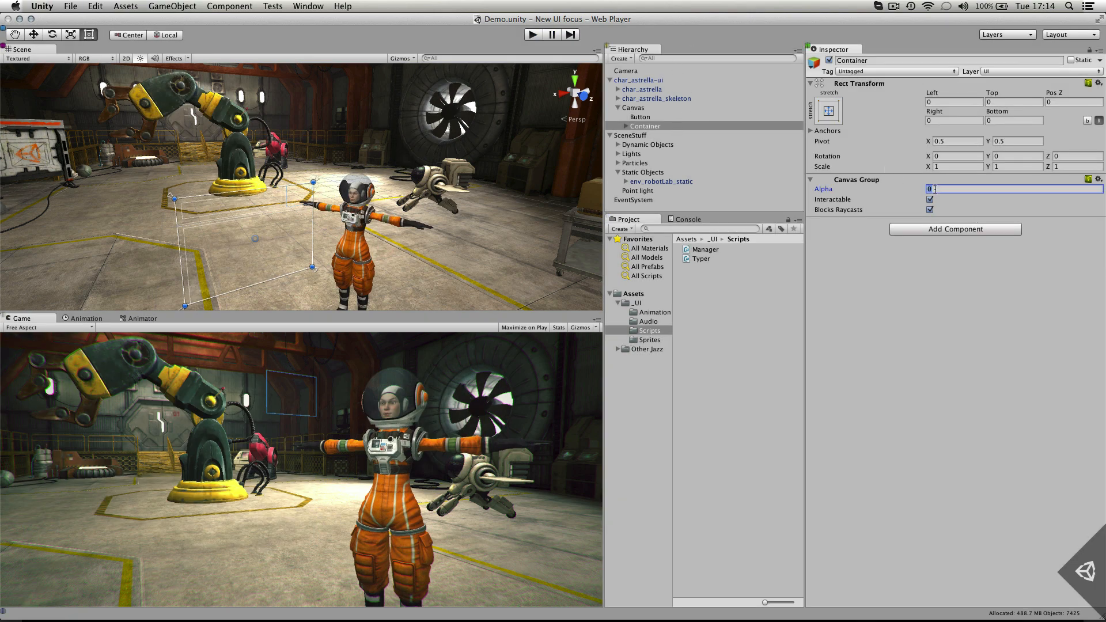
{"action": "type", "text": "1"}
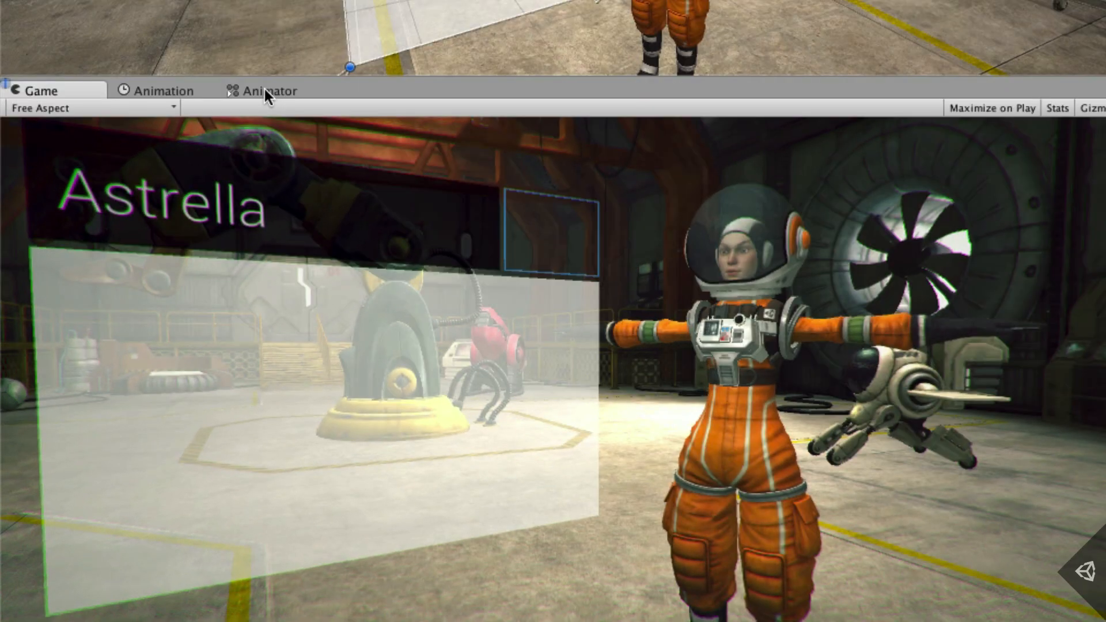
- Create a new animation clip named InvisibleMenu for the Canvas
{"action": "left_click", "coordinate": [141, 318]}
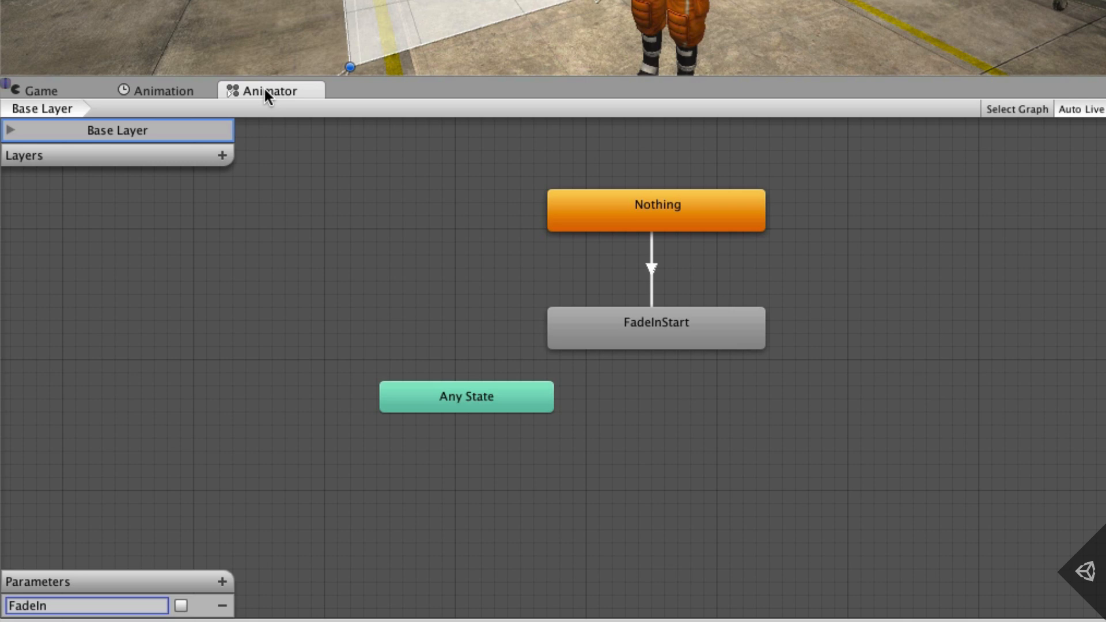
{"action": "left_click", "coordinate": [666, 217]}
{"action": "left_click", "coordinate": [140, 93]}
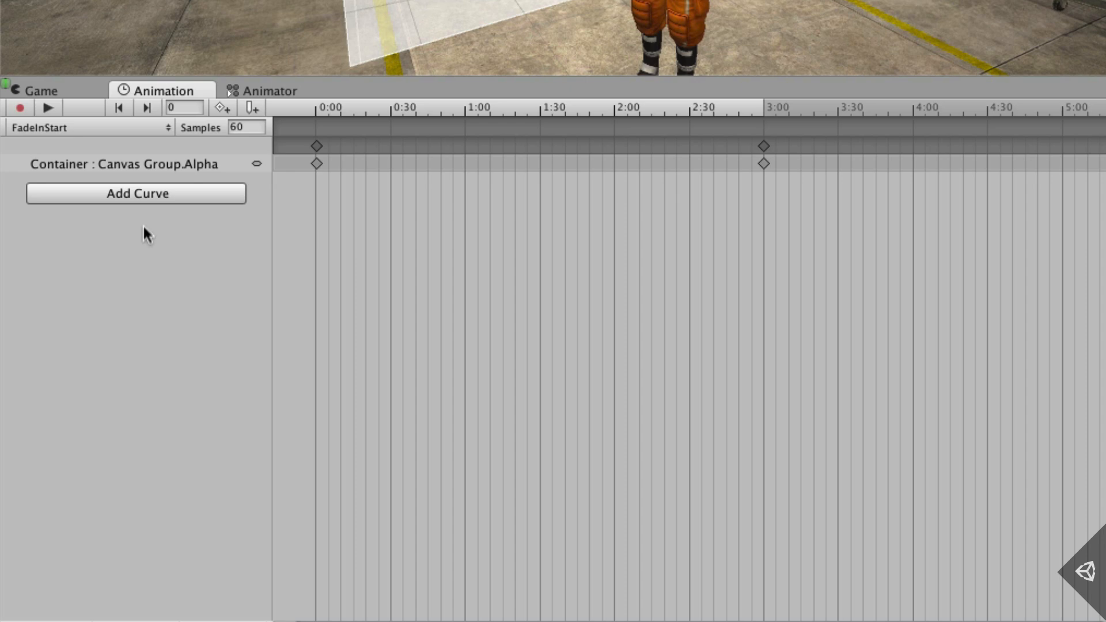
{"action": "left_click", "coordinate": [144, 127]}
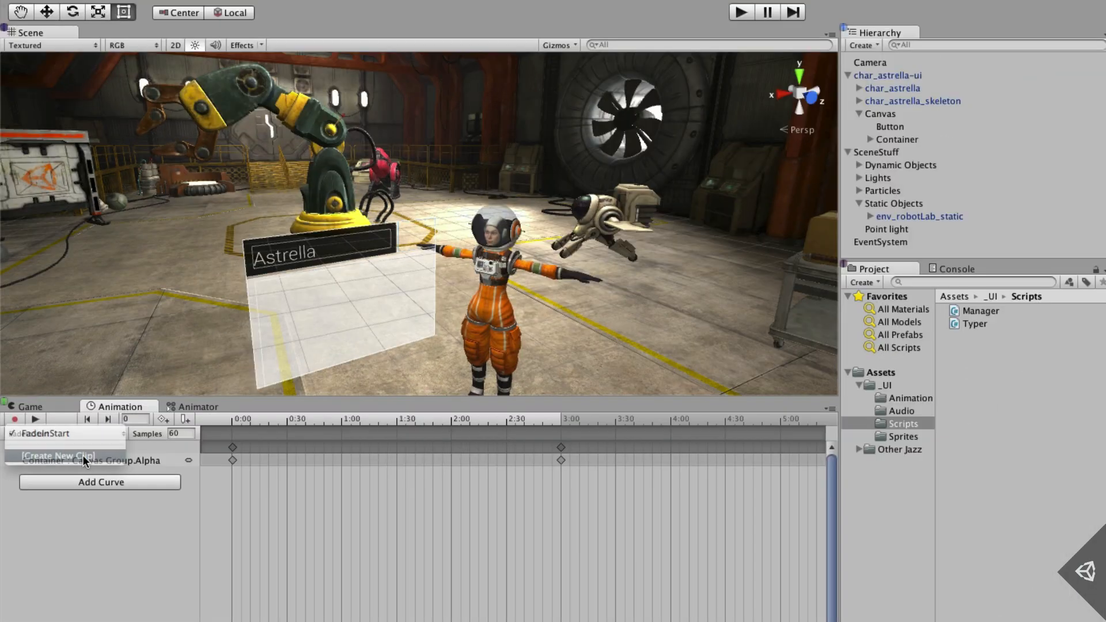
{"action": "left_click", "coordinate": [75, 455]}
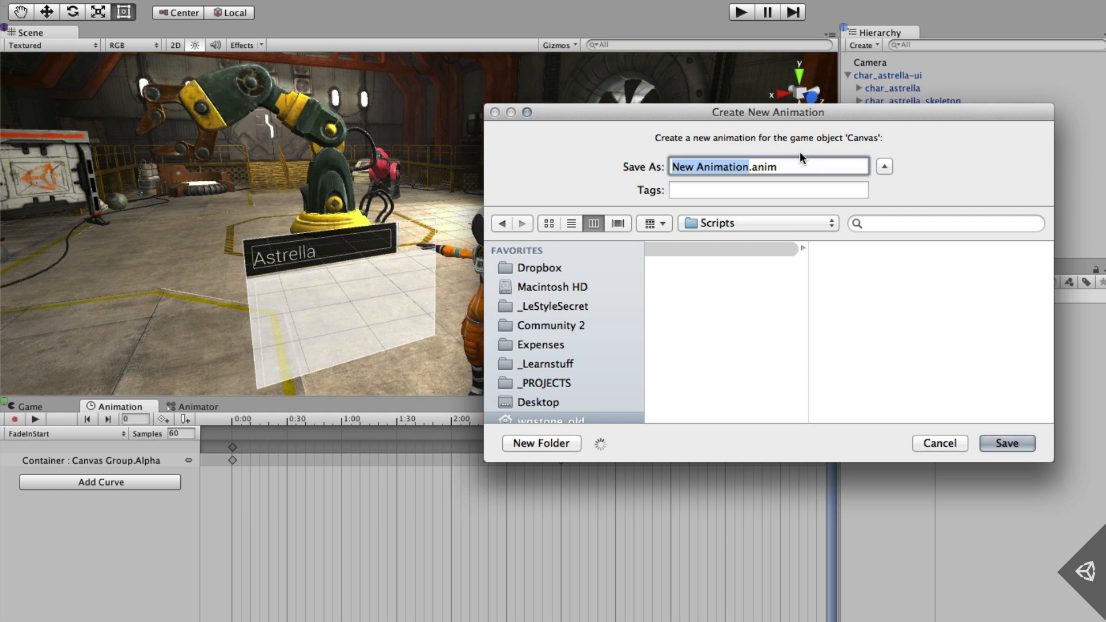
{"action": "key", "text": "BackSpace"}
{"action": "type", "text": "InvisibleMenu"}
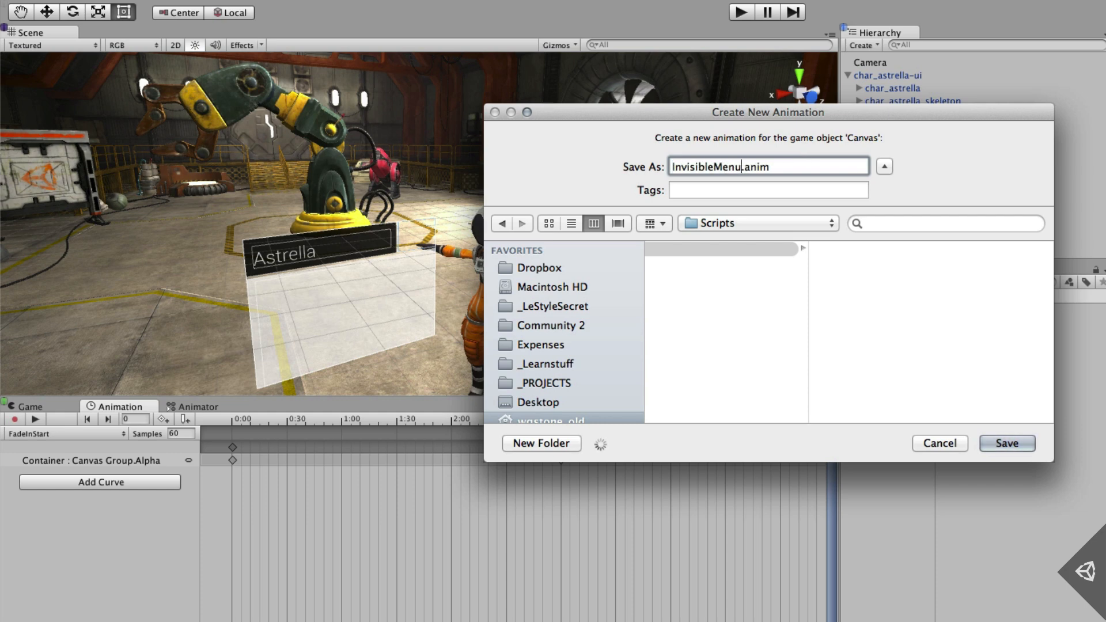
{"action": "key", "text": "Return"}
- Add a curve for the Container's Canvas Group Alpha to the InvisibleMenu clip
{"action": "left_click", "coordinate": [92, 457]}
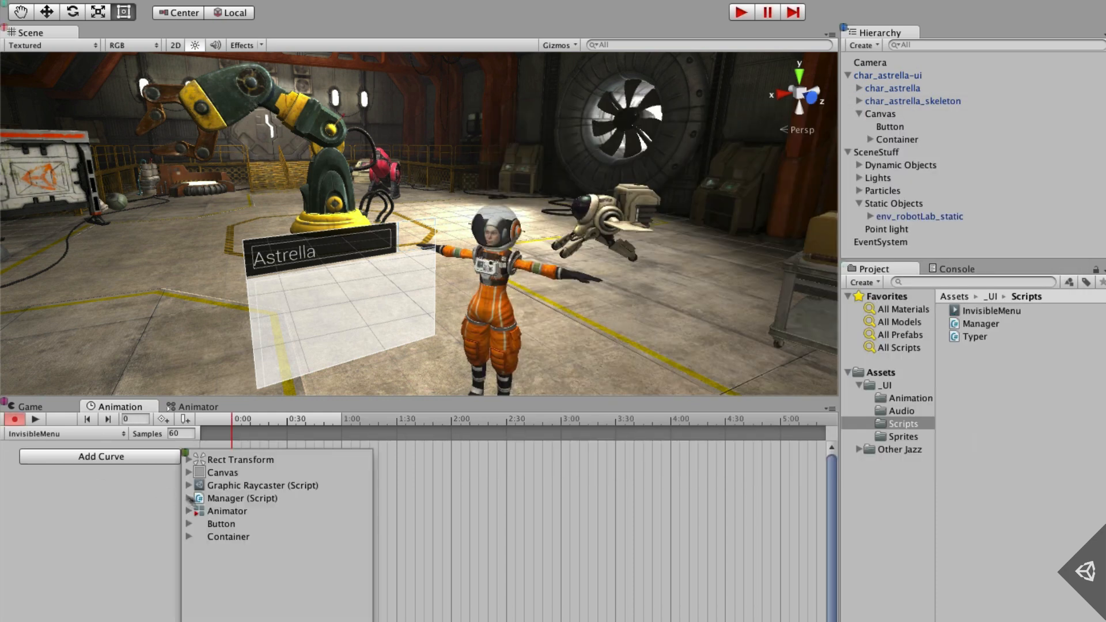
{"action": "left_click", "coordinate": [189, 536]}
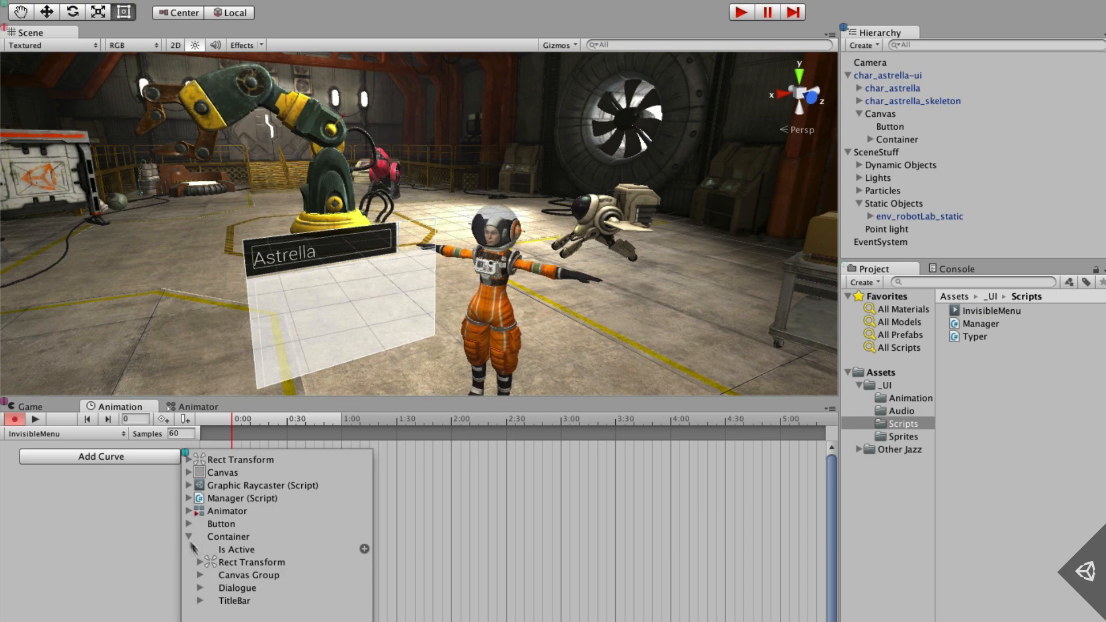
{"action": "left_click", "coordinate": [214, 564]}
{"action": "left_click", "coordinate": [392, 577]}
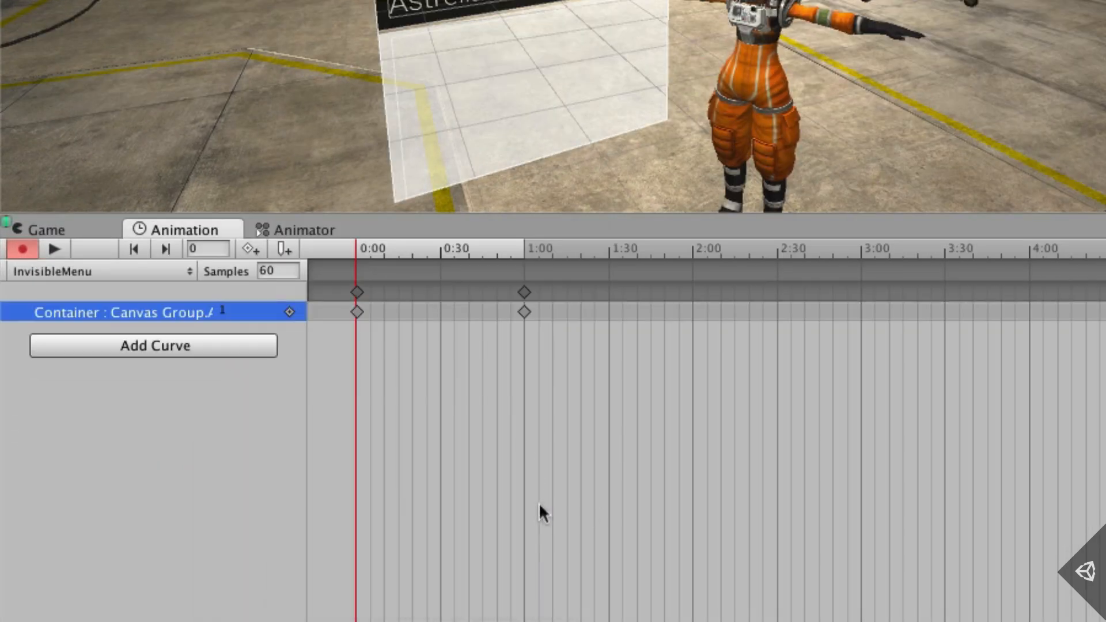
- Set the Container's alpha to 0 in the InvisibleMenu clip, leaving only a single keyframe at 0:00
{"action": "left_click_drag", "start_coordinate": [528, 293], "coordinate": [356, 244]}
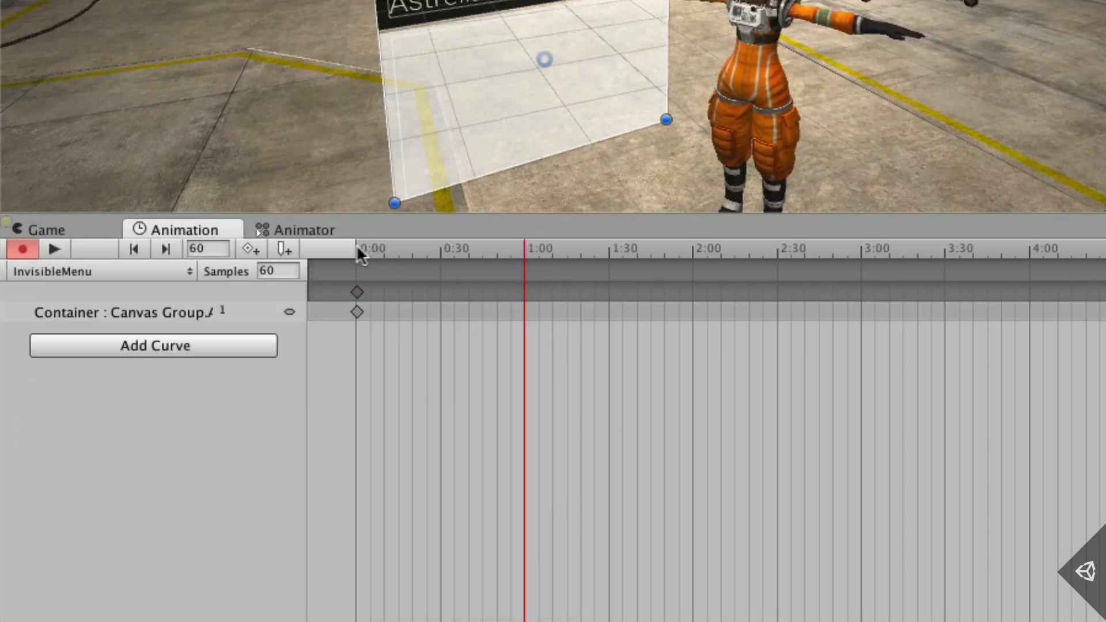
{"action": "left_click", "coordinate": [231, 312]}
{"action": "double_click", "coordinate": [230, 311]}
{"action": "type", "text": "0"}
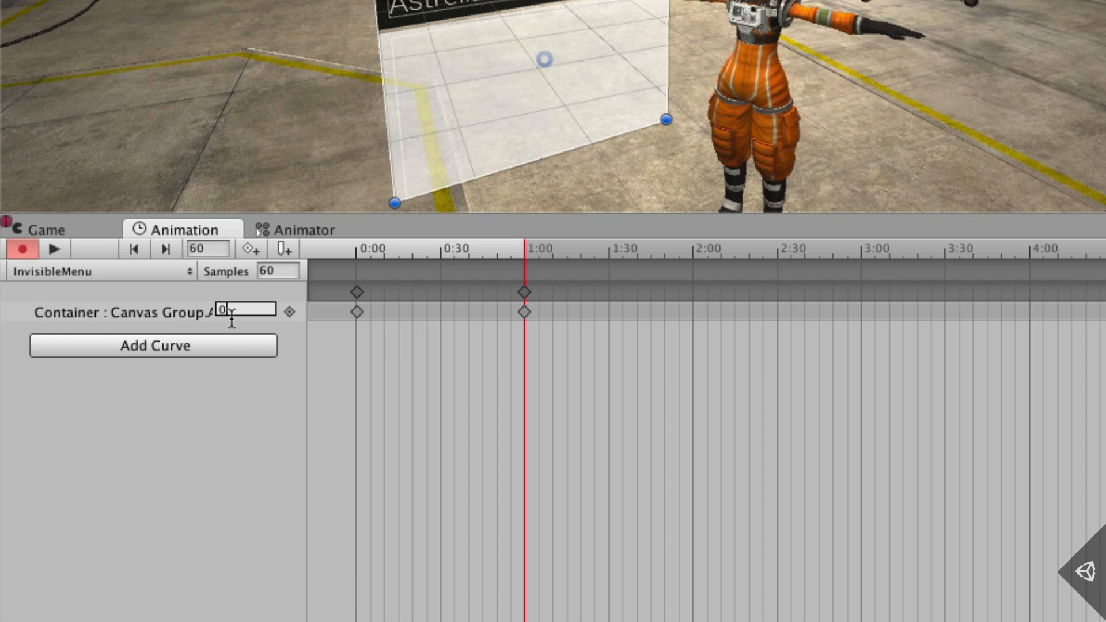
{"action": "left_click_drag", "start_coordinate": [522, 293], "coordinate": [344, 289]}
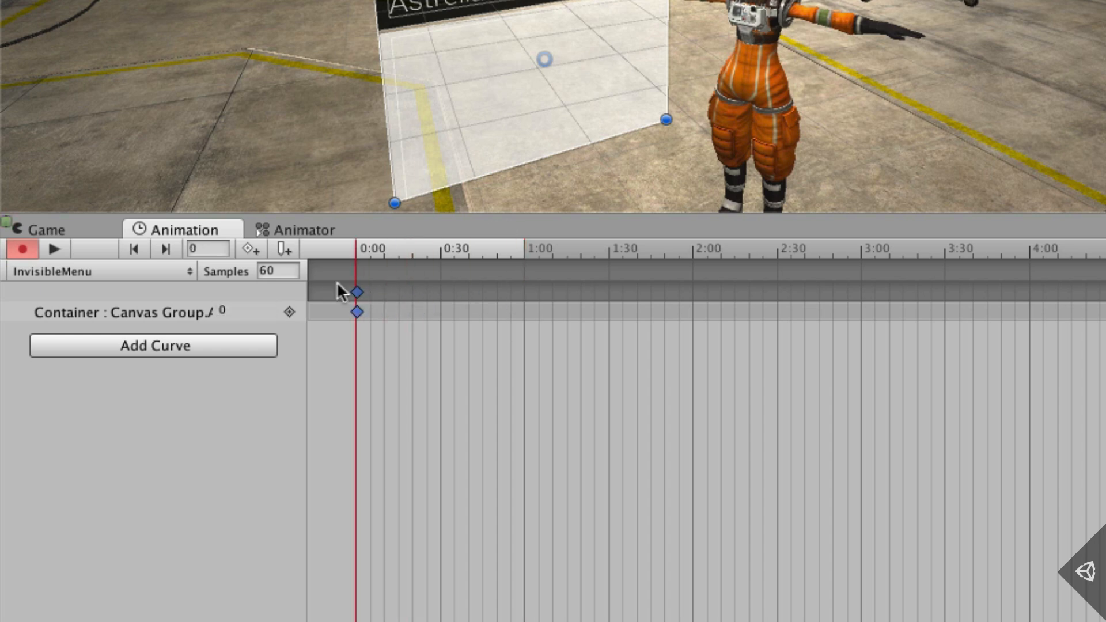
- Place the InvisibleMenu state beside Nothing and make a transition from it to FadeInStart with FadeIn as the condition
{"action": "left_click", "coordinate": [306, 231]}
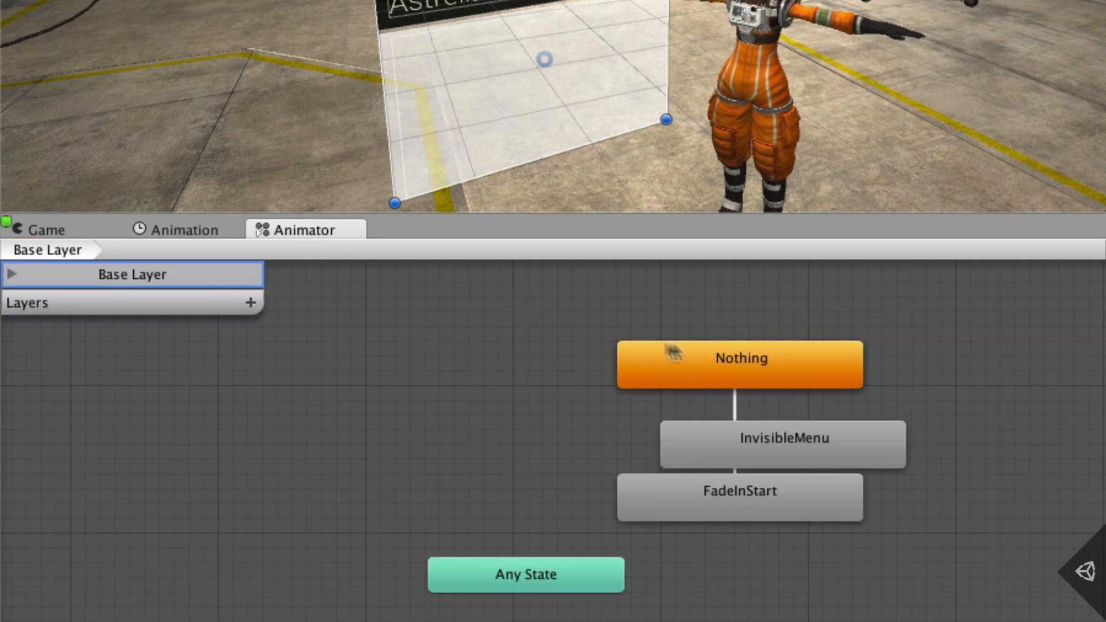
{"action": "left_click_drag", "start_coordinate": [780, 446], "coordinate": [1017, 361]}
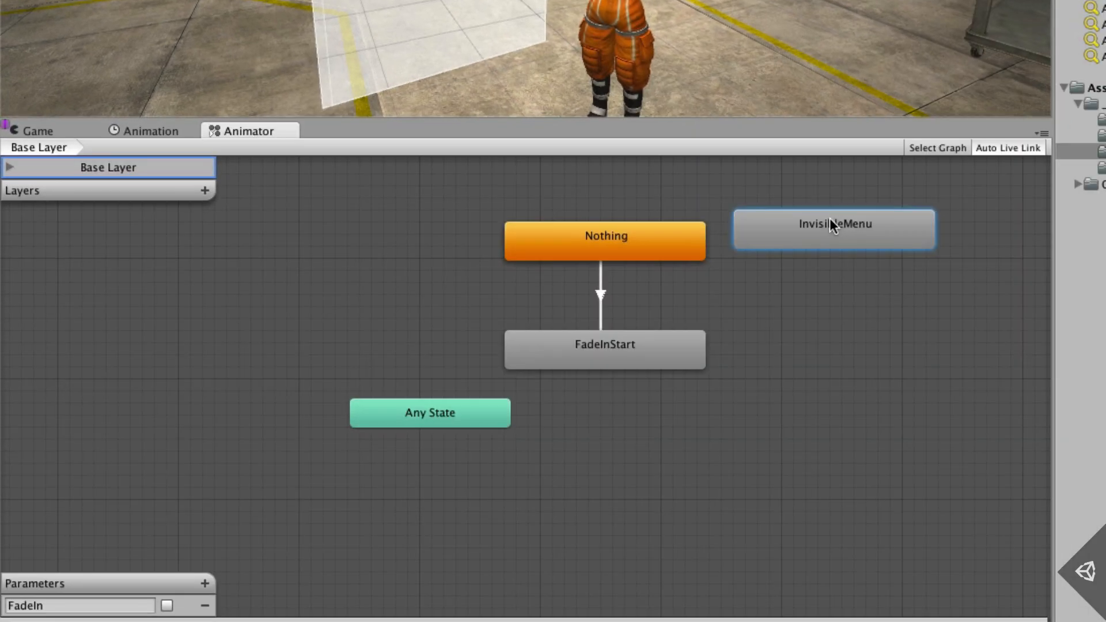
{"action": "right_click", "coordinate": [1015, 341]}
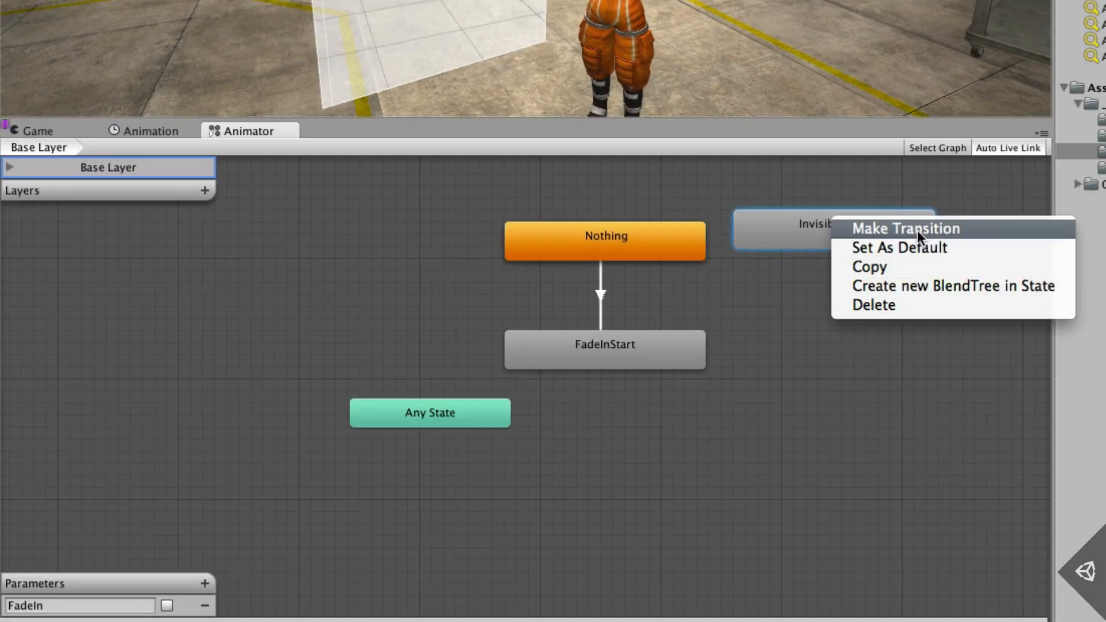
{"action": "left_click", "coordinate": [899, 230]}
{"action": "left_click", "coordinate": [643, 364]}
{"action": "left_click", "coordinate": [703, 295]}
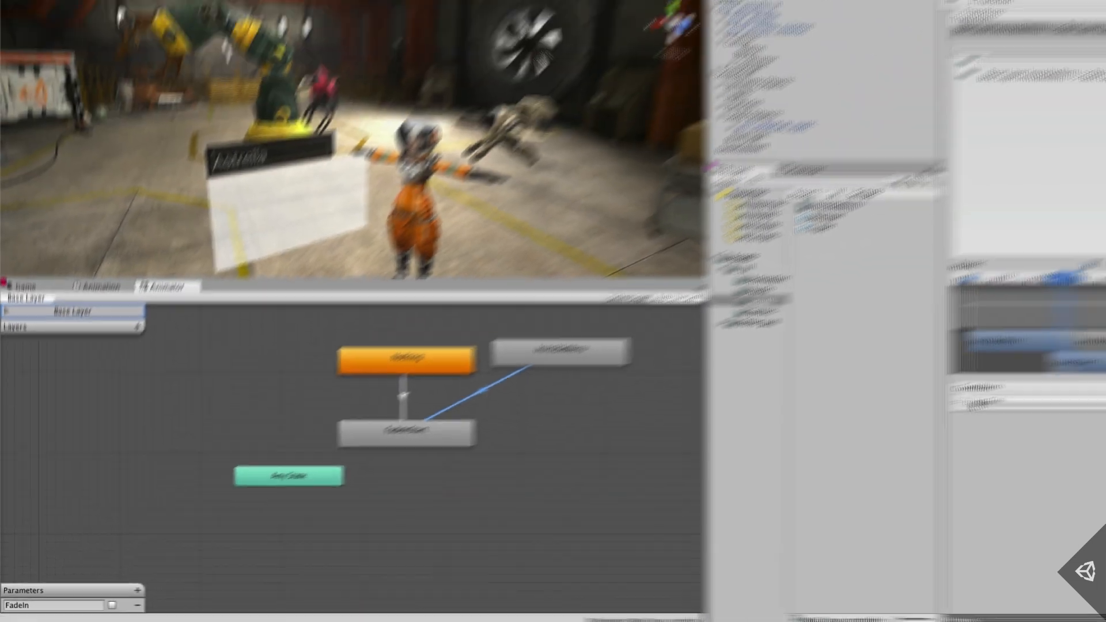
{"action": "left_click", "coordinate": [991, 401]}
{"action": "left_click", "coordinate": [937, 395]}
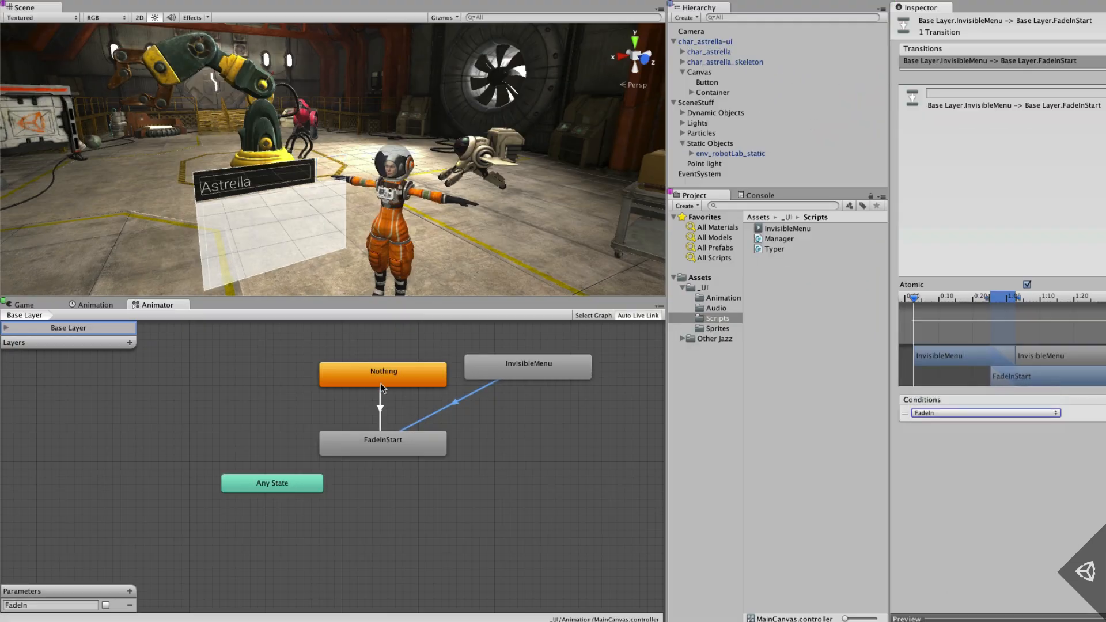
- Delete the Nothing state from the MainCanvas controller
{"action": "left_click", "coordinate": [382, 384]}
{"action": "key", "text": "Delete"}
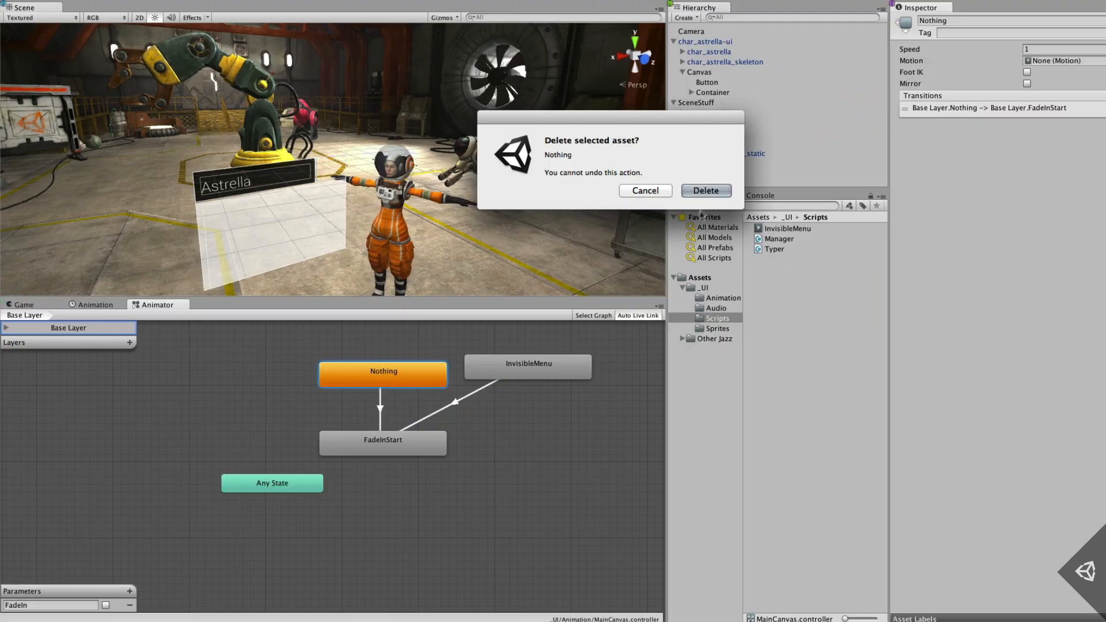
{"action": "left_click", "coordinate": [706, 188]}
- Move InvisibleMenu above FadeInStart as the default state and test the fade-in in play mode while watching the state machine
{"action": "left_click_drag", "start_coordinate": [552, 379], "coordinate": [408, 378]}
{"action": "right_click", "coordinate": [407, 374]}
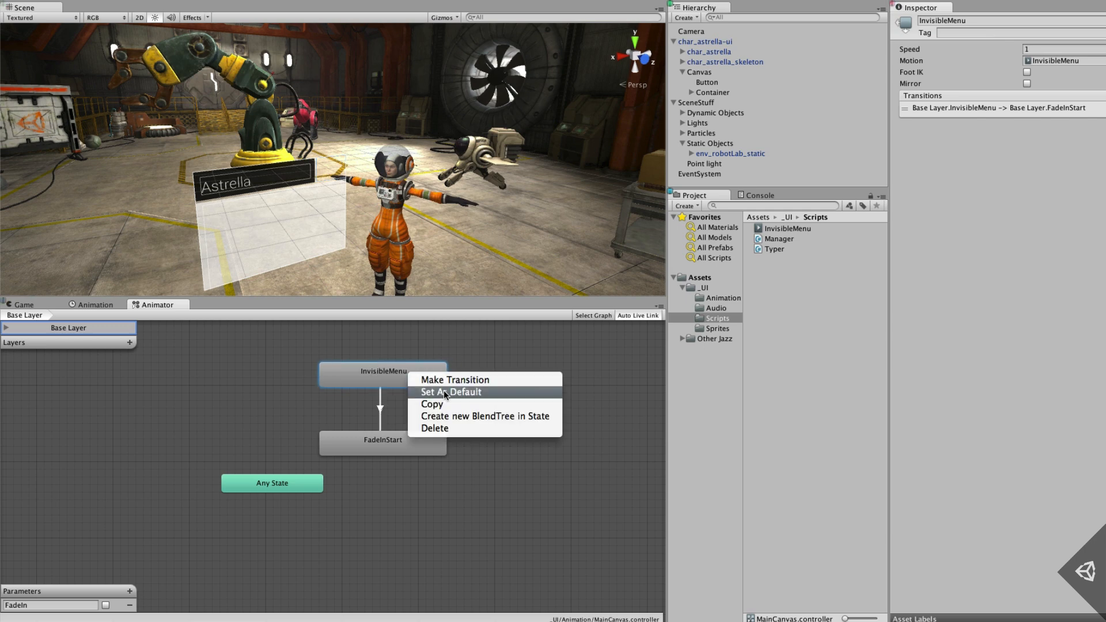
{"action": "left_click", "coordinate": [444, 390]}
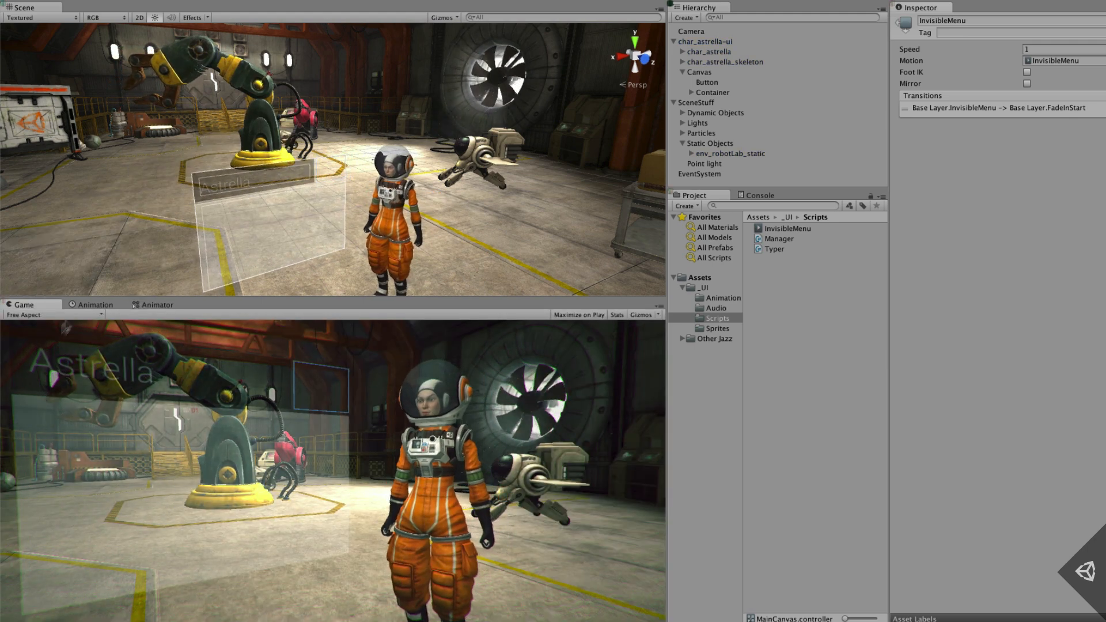
{"action": "left_click", "coordinate": [149, 306]}
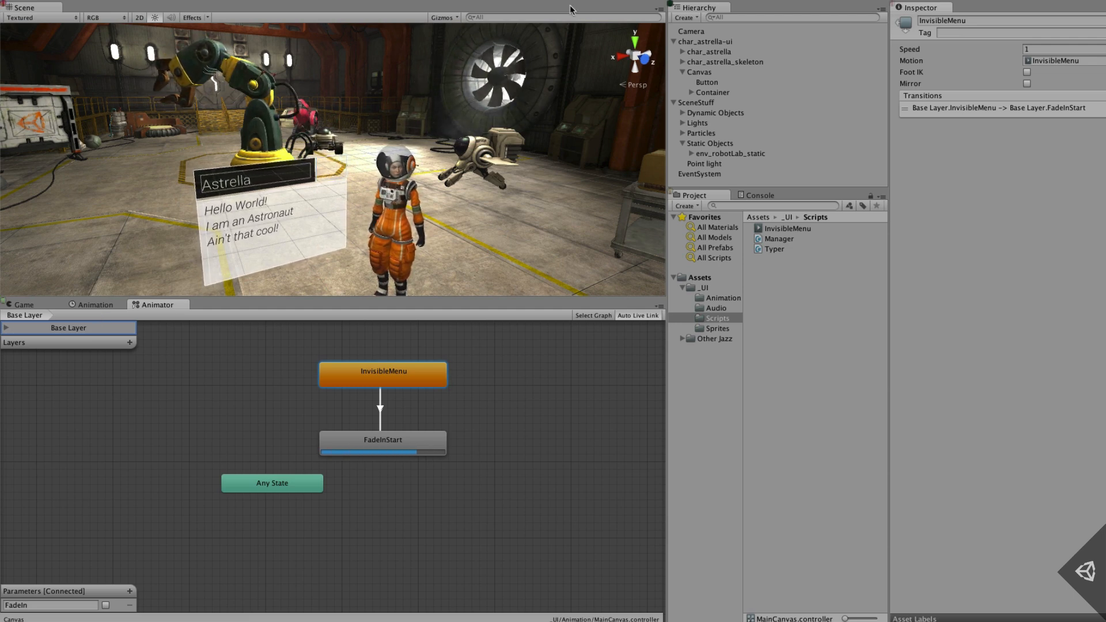
{"action": "key", "text": "super+p"}
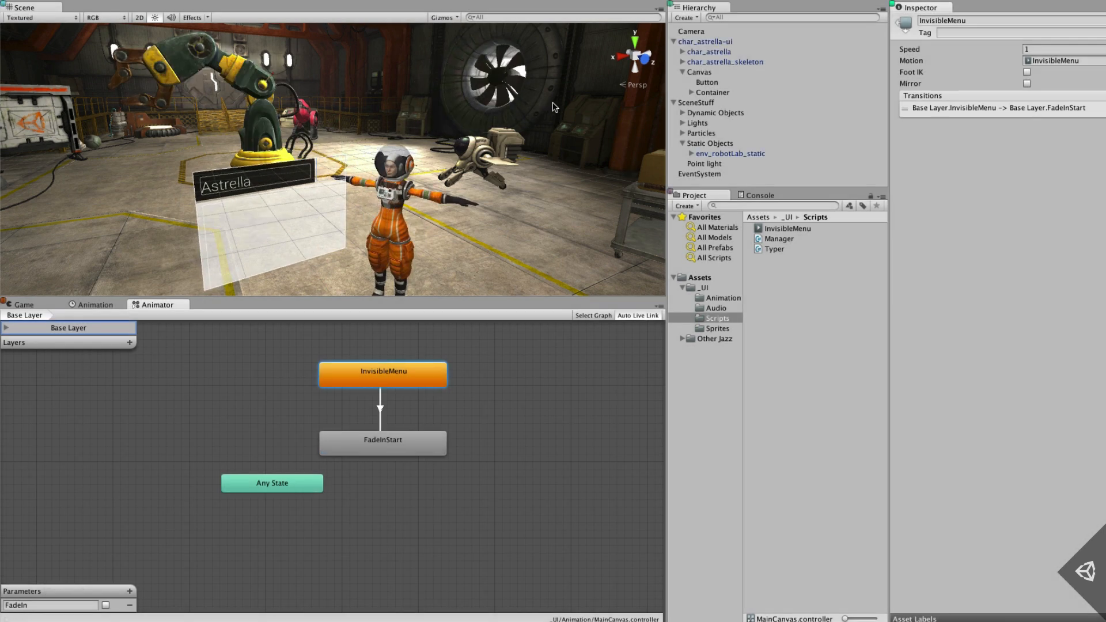
- Add an empty child object named TitleBarMask to the Container, alongside Dialogue and TitleBar
{"action": "scroll", "coordinate": [425, 199], "scroll_direction": "up", "scroll_amount": 3}
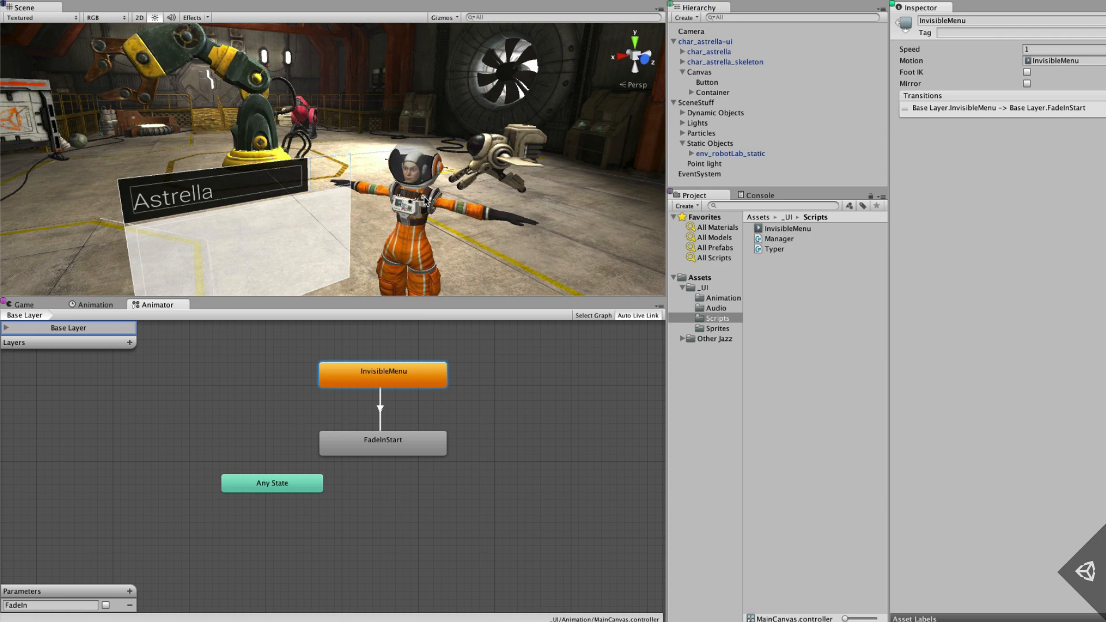
{"action": "middle_click_drag", "start_coordinate": [342, 227], "coordinate": [346, 161]}
{"action": "scroll", "coordinate": [346, 161], "scroll_direction": "up", "scroll_amount": 3}
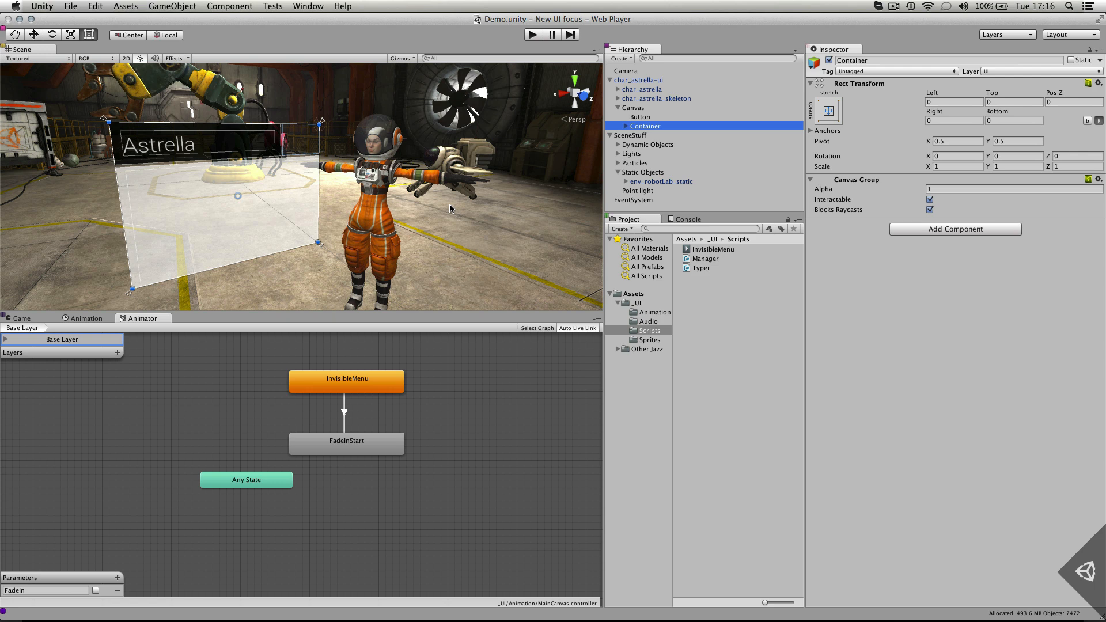
{"action": "left_click", "coordinate": [627, 126]}
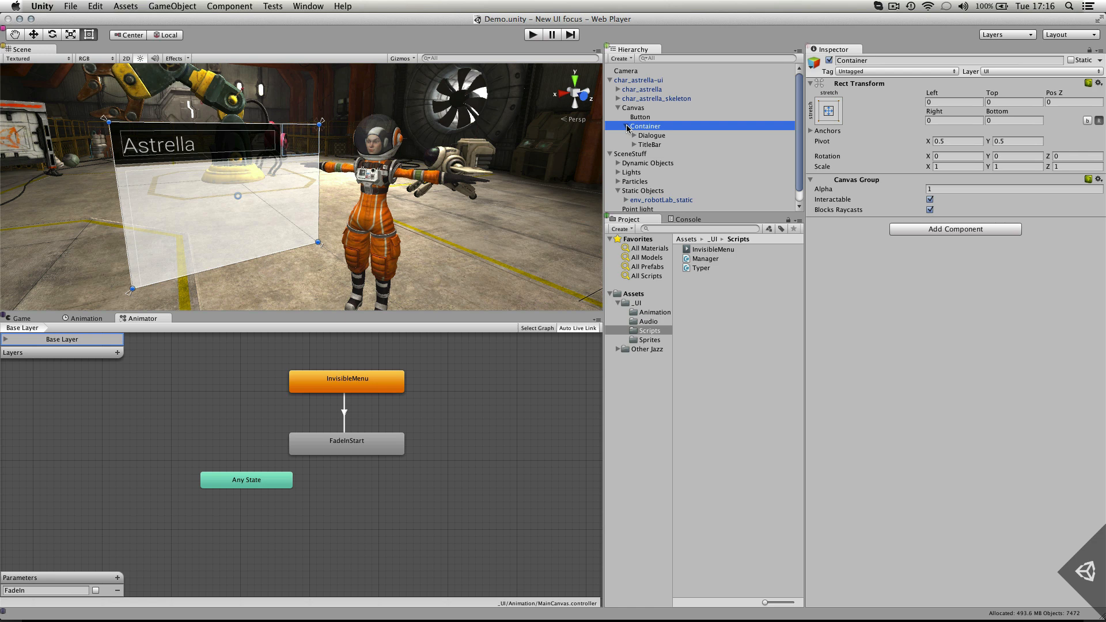
{"action": "left_click", "coordinate": [682, 136]}
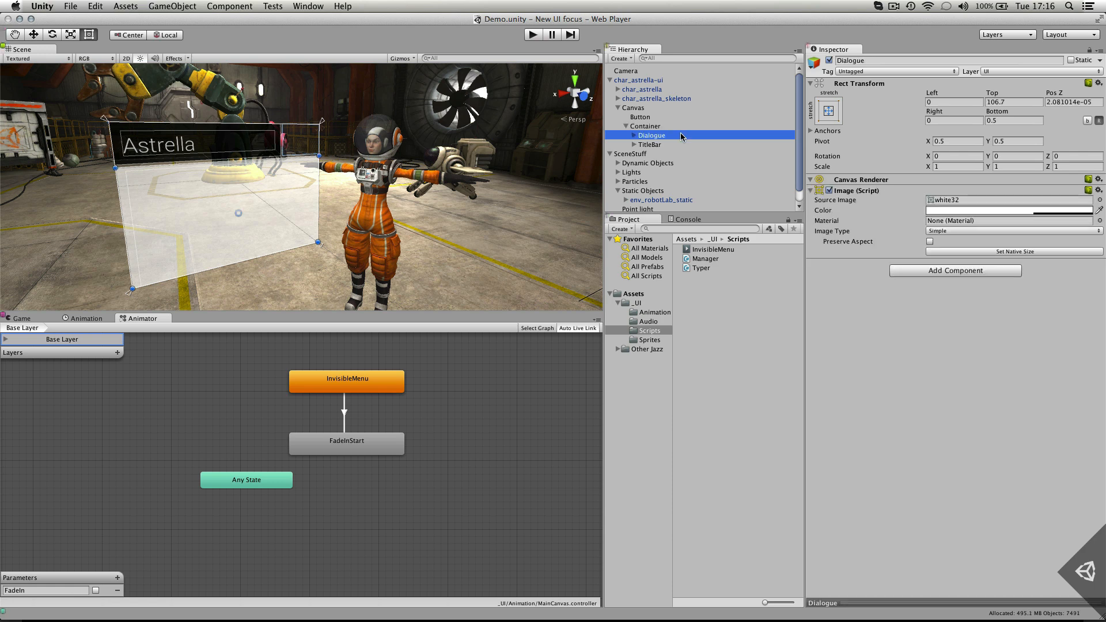
{"action": "left_click", "coordinate": [671, 147]}
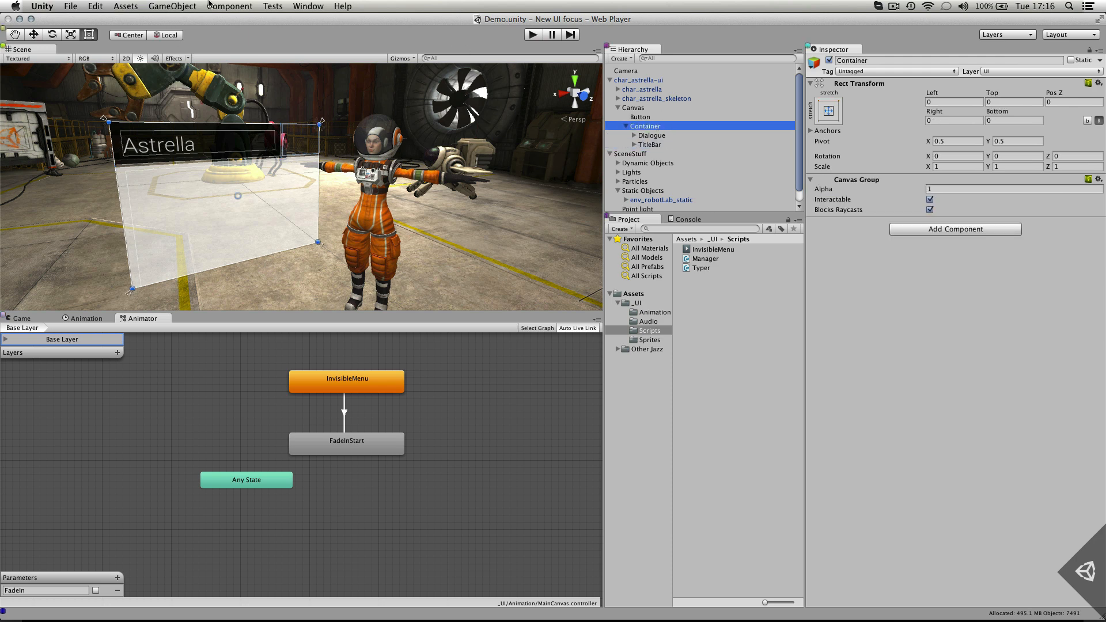
{"action": "left_click", "coordinate": [172, 6]}
{"action": "left_click", "coordinate": [176, 29]}
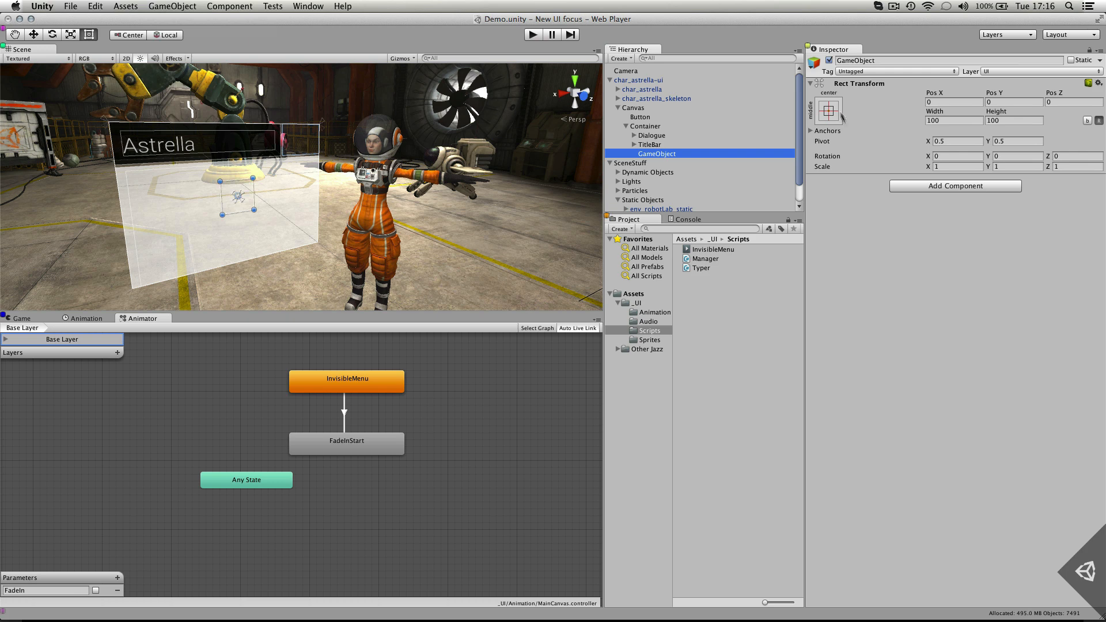
{"action": "key", "text": "Return"}
{"action": "type", "text": "TitleBarMask"}
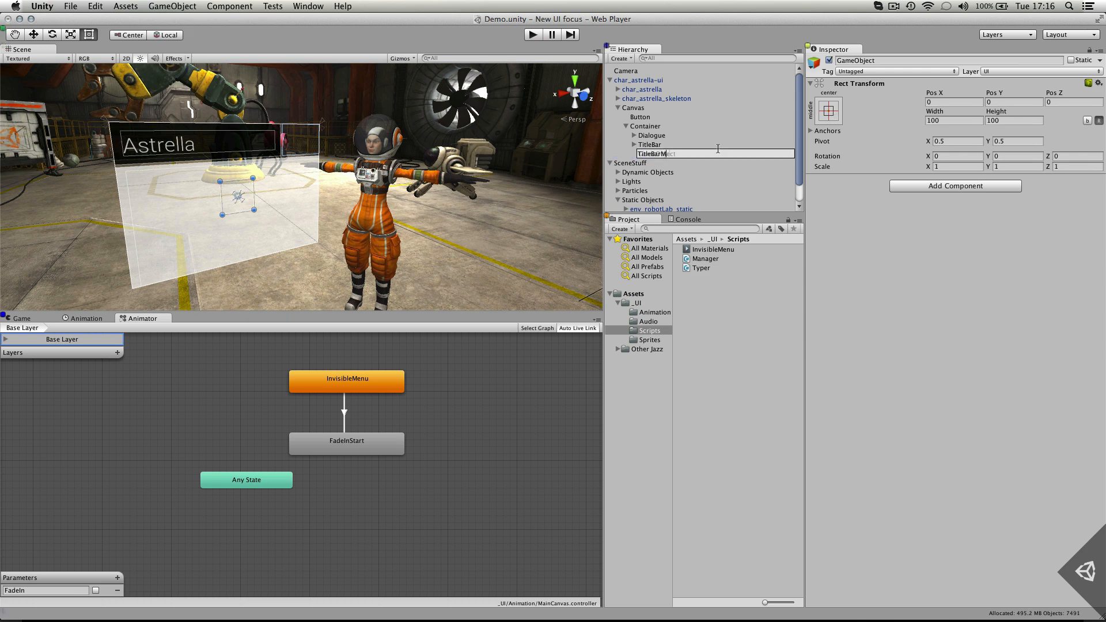
{"action": "key", "text": "Return"}
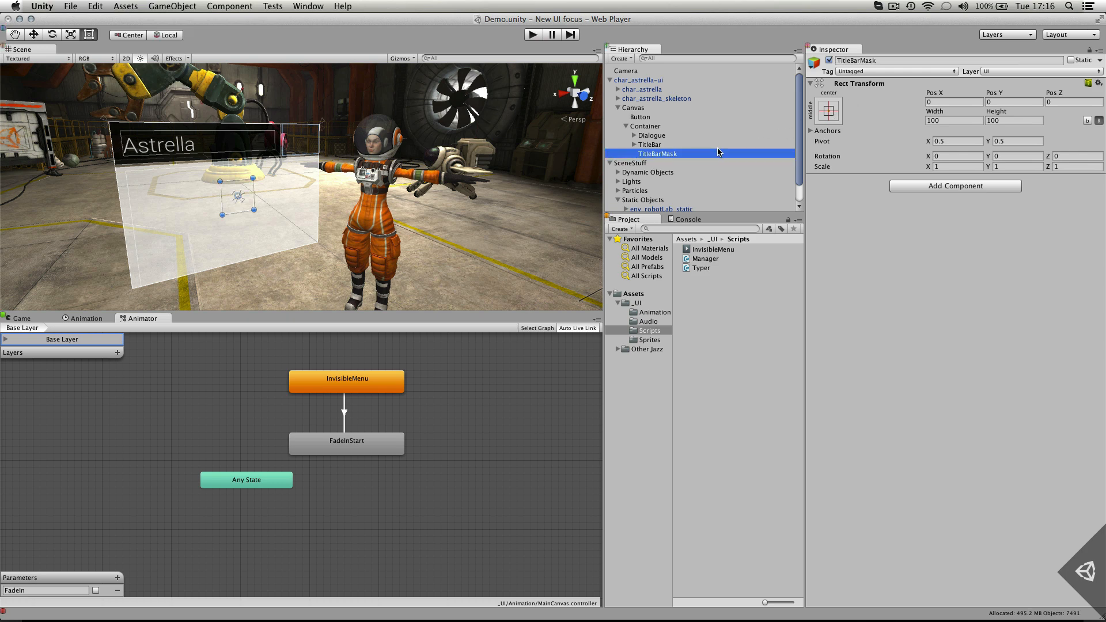
- Anchor TitleBarMask to the Container's top edge with horizontal stretch, also setting its position
{"action": "left_click", "coordinate": [830, 112]}
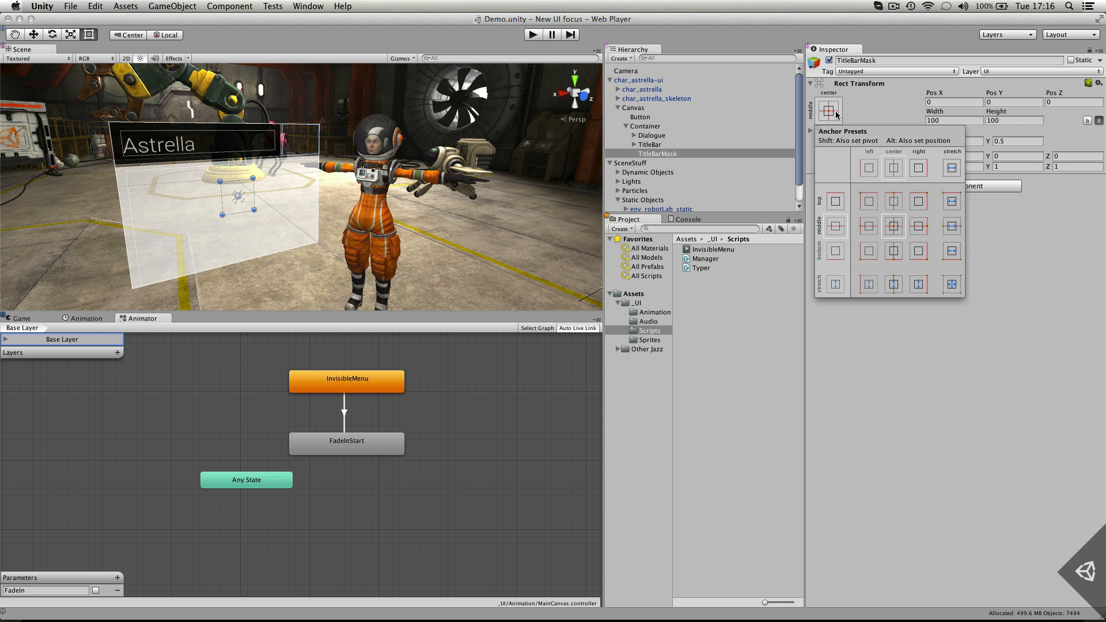
{"action": "key", "text": "alt"}
{"action": "left_click", "coordinate": [955, 200], "text": "alt"}
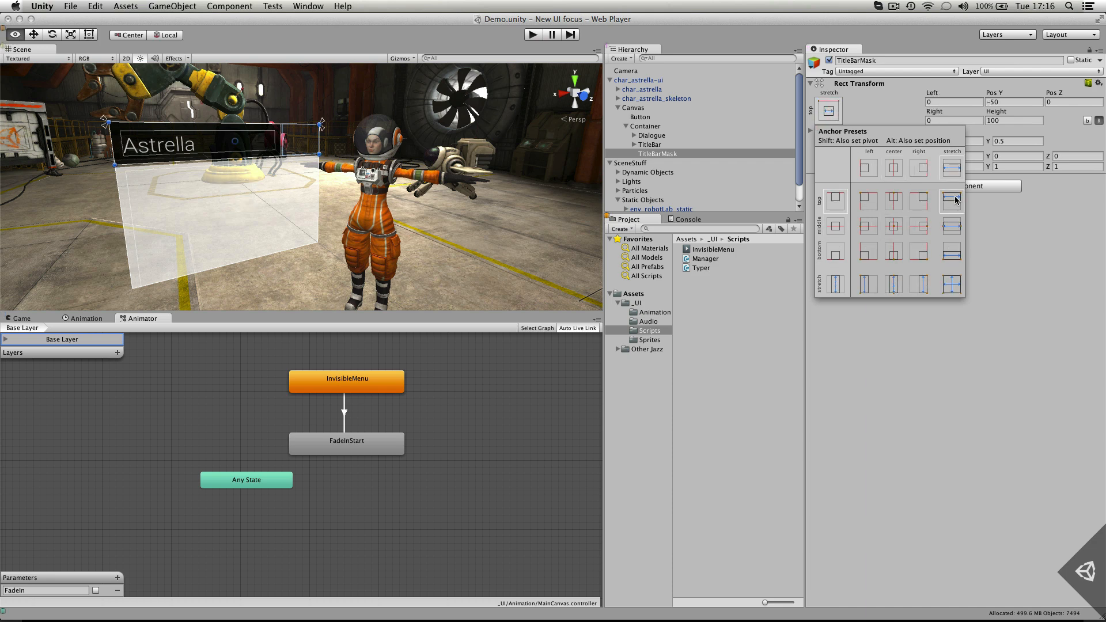
{"action": "left_click", "coordinate": [765, 35]}
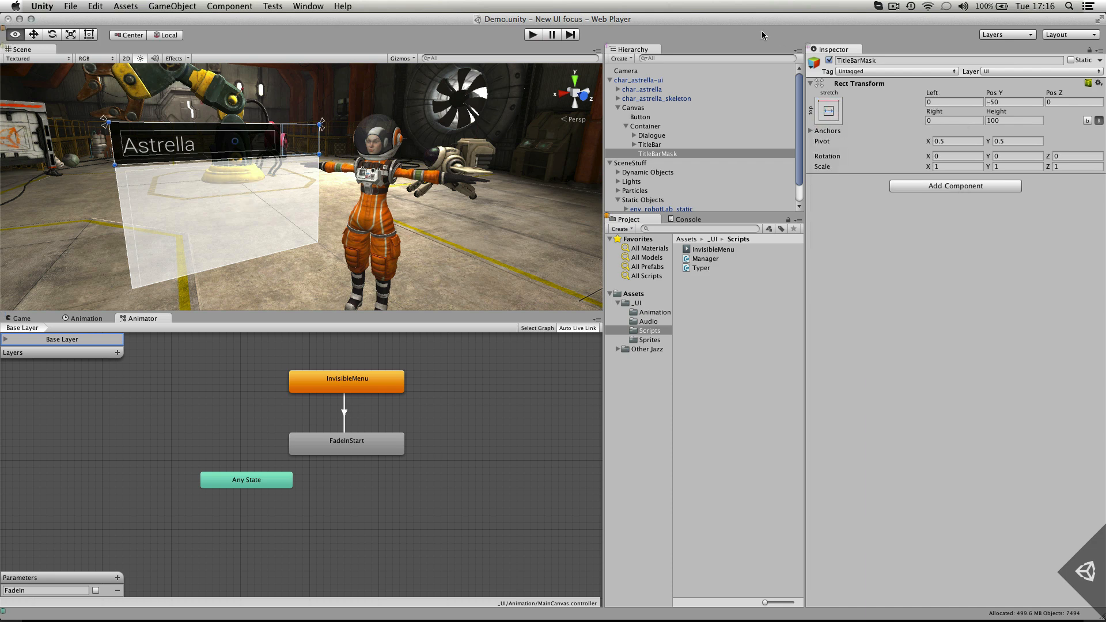
- Add a Mask component to TitleBarMask and turn off its Draw Image option
{"action": "left_click", "coordinate": [655, 155]}
{"action": "left_click", "coordinate": [969, 186]}
{"action": "type", "text": "mask"}
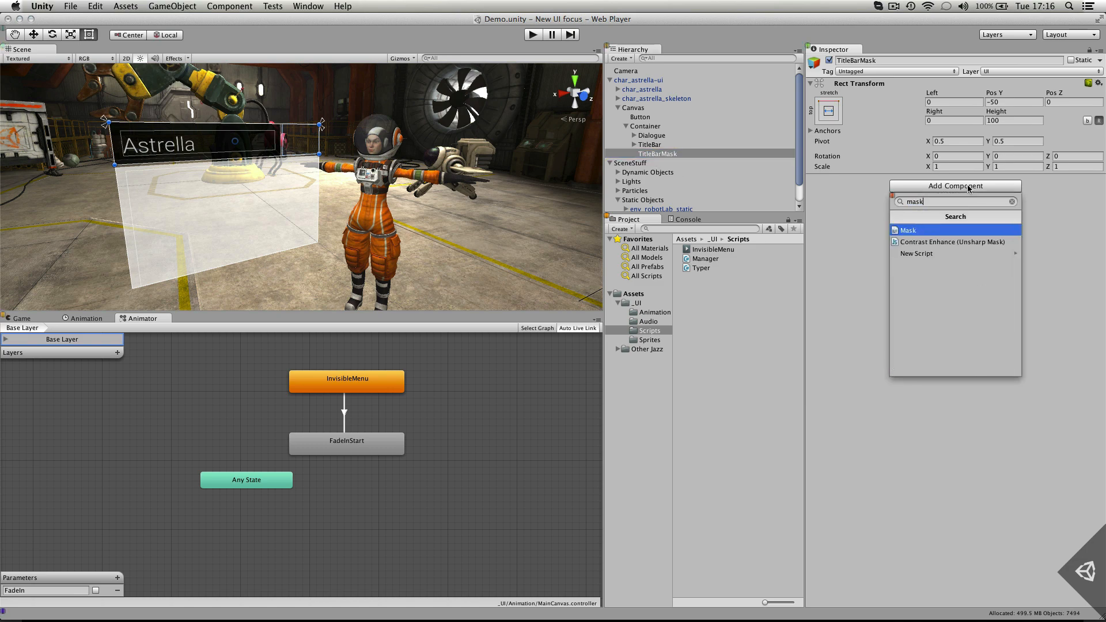
{"action": "key", "text": "Return"}
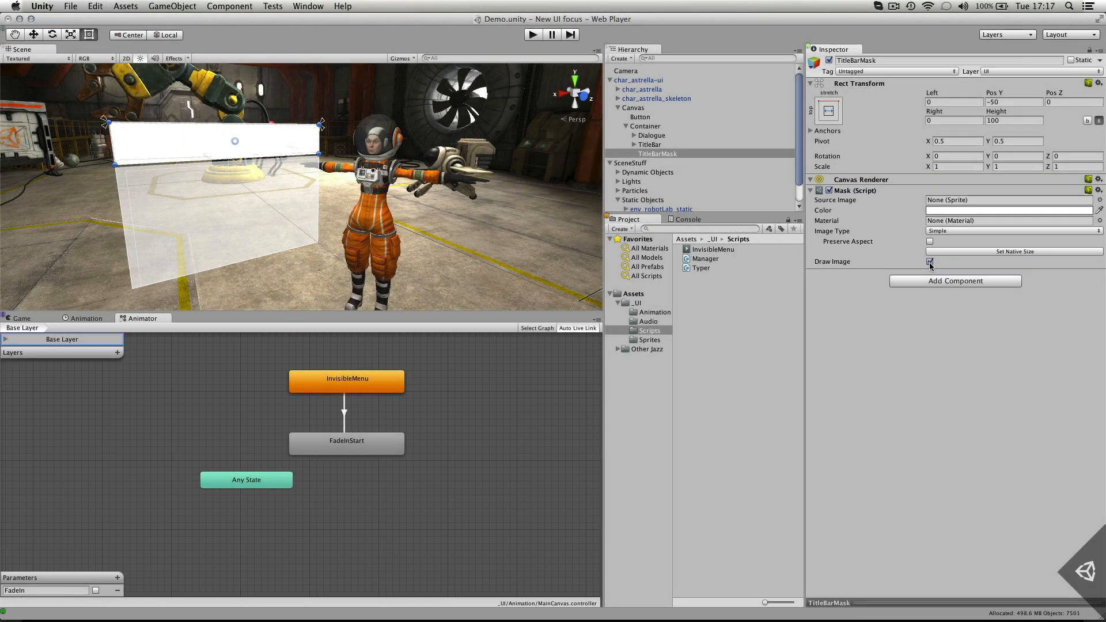
{"action": "left_click", "coordinate": [930, 262]}
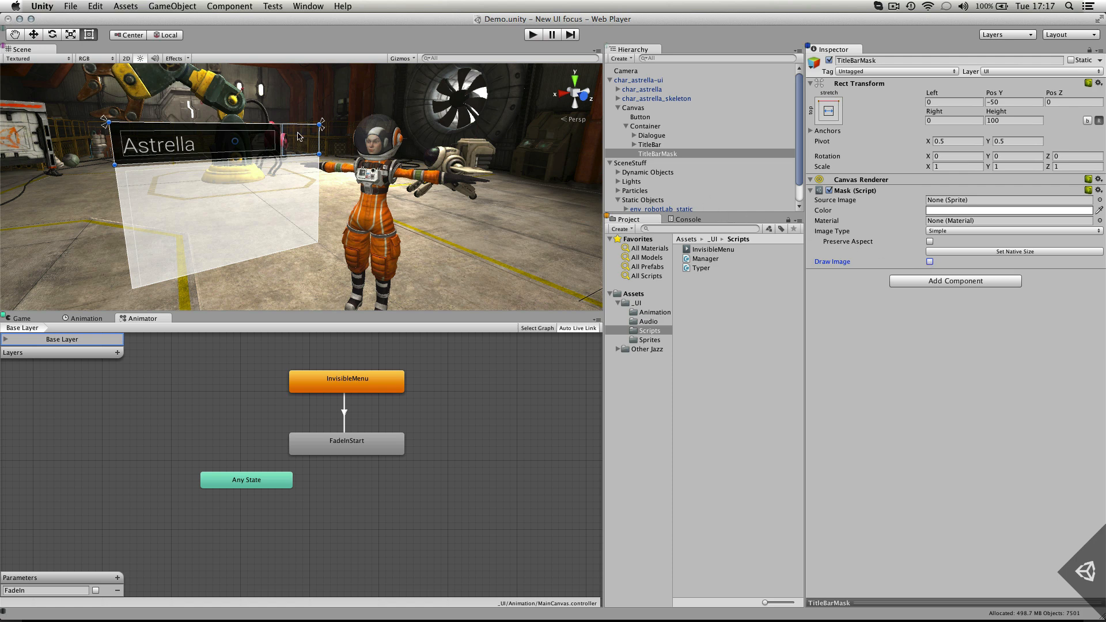
- Make TitleBar a child of TitleBarMask and test the masking by sliding the bar sideways and back in the scene
{"action": "left_click", "coordinate": [659, 153]}
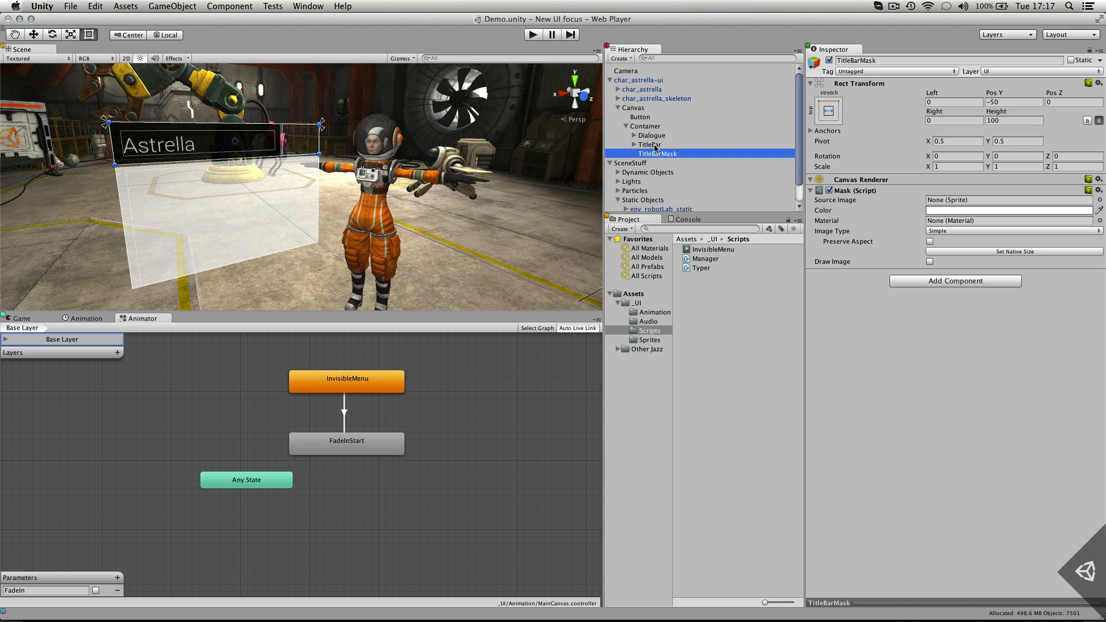
{"action": "left_click_drag", "start_coordinate": [661, 145], "coordinate": [659, 154]}
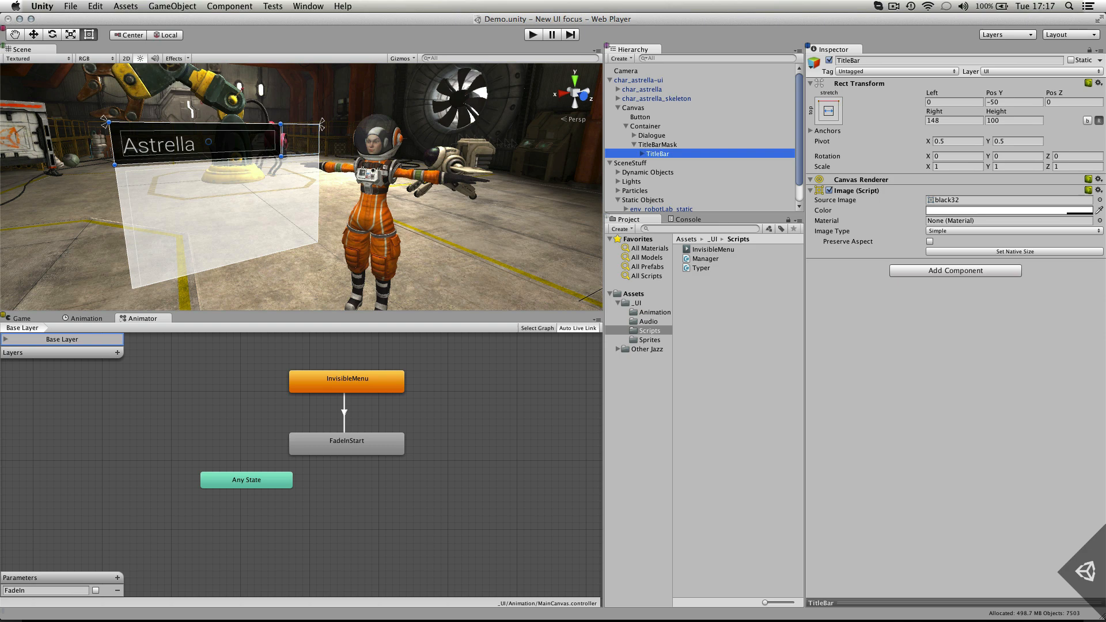
{"action": "left_click_drag", "start_coordinate": [247, 144], "coordinate": [189, 155]}
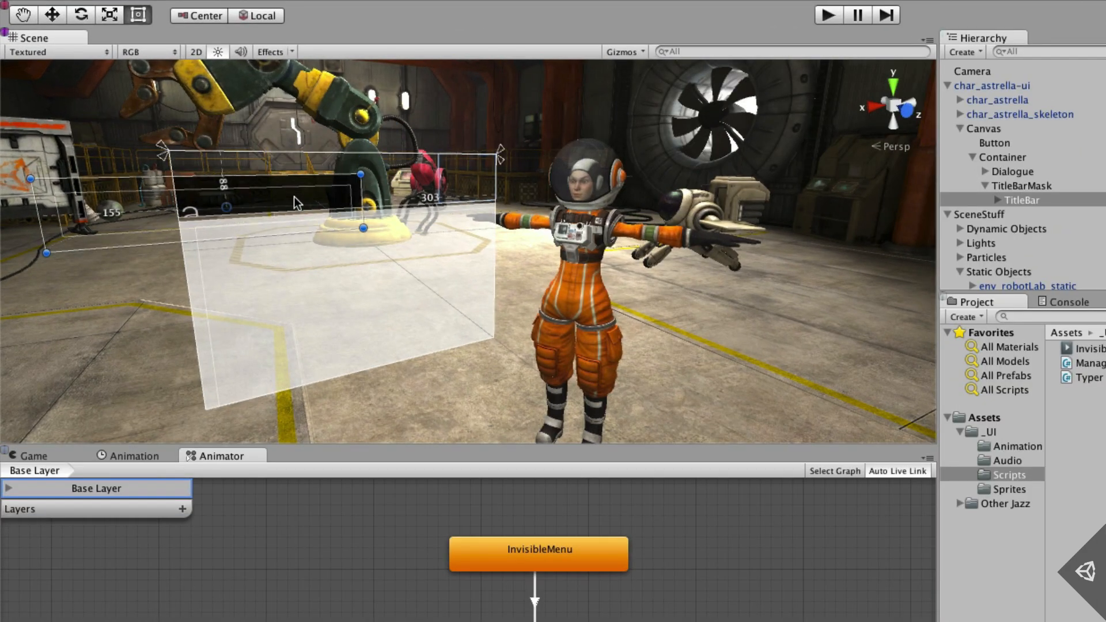
{"action": "left_click_drag", "start_coordinate": [296, 202], "coordinate": [378, 173]}
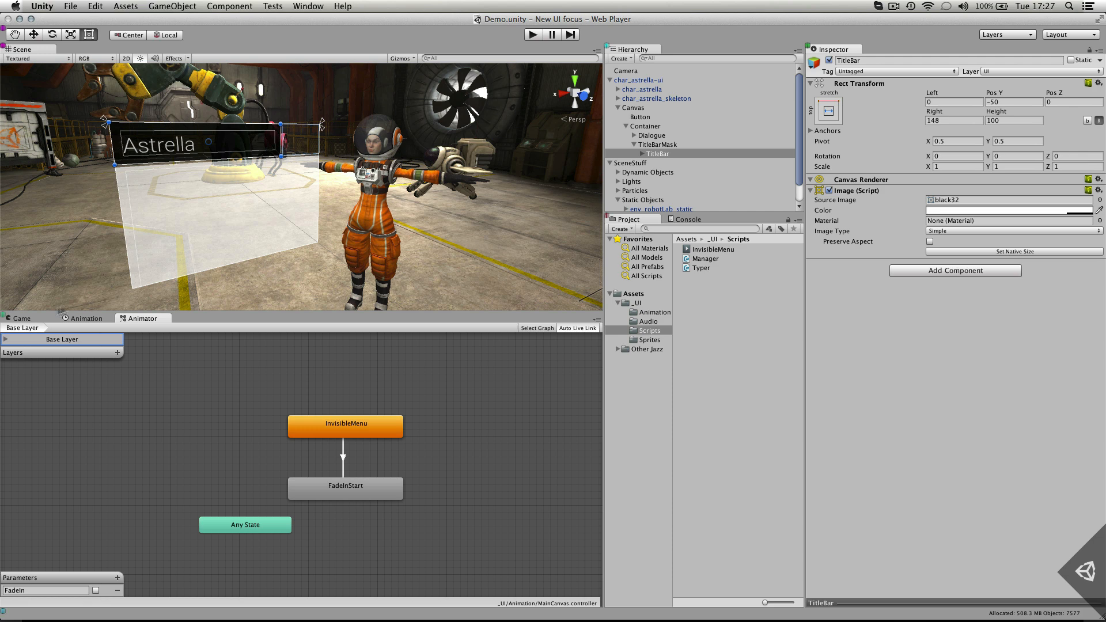
- In the FadeInStart clip, record TitleBar slid sideways out of its mask, past the Container's left edge, at 0:00
{"action": "left_click", "coordinate": [74, 320]}
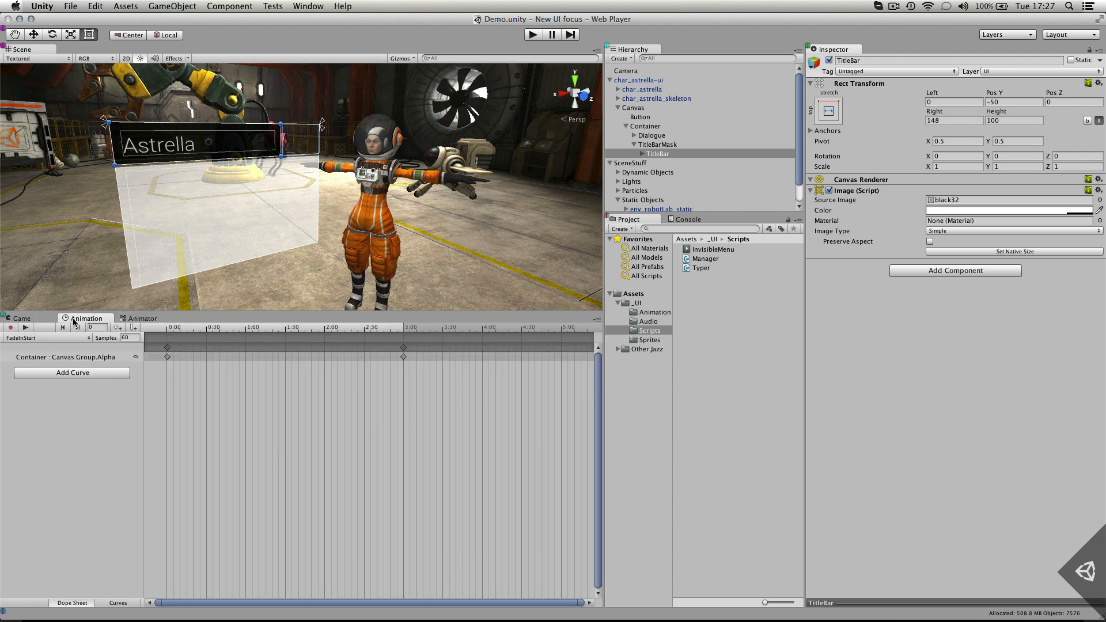
{"action": "left_click", "coordinate": [168, 330]}
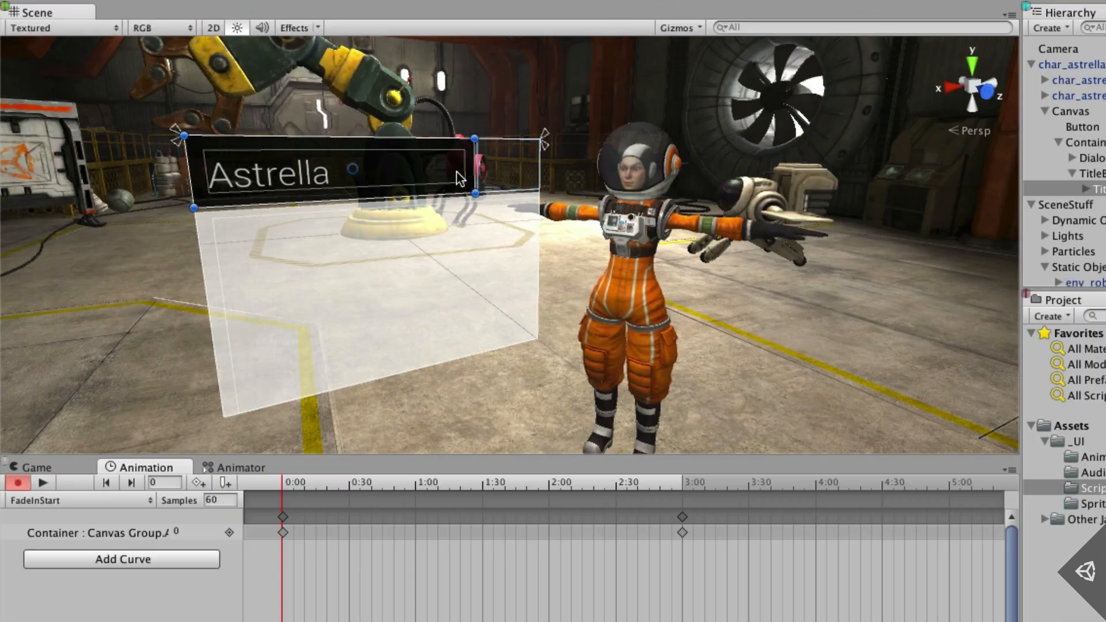
{"action": "left_click_drag", "start_coordinate": [460, 177], "coordinate": [122, 182]}
- Keyframe TitleBar's anchored position and position at 3:00 with the bar back in place, then check the slide-in by scrubbing and in play mode
{"action": "left_click_drag", "start_coordinate": [449, 482], "coordinate": [683, 468]}
{"action": "left_click", "coordinate": [199, 483]}
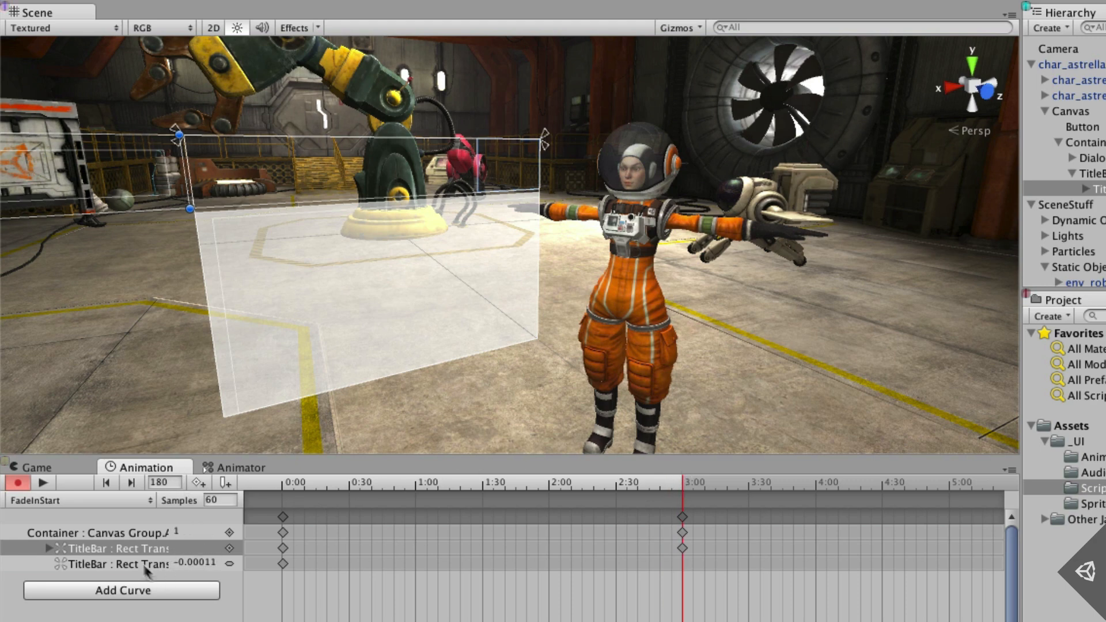
{"action": "left_click", "coordinate": [147, 565]}
{"action": "left_click", "coordinate": [198, 483]}
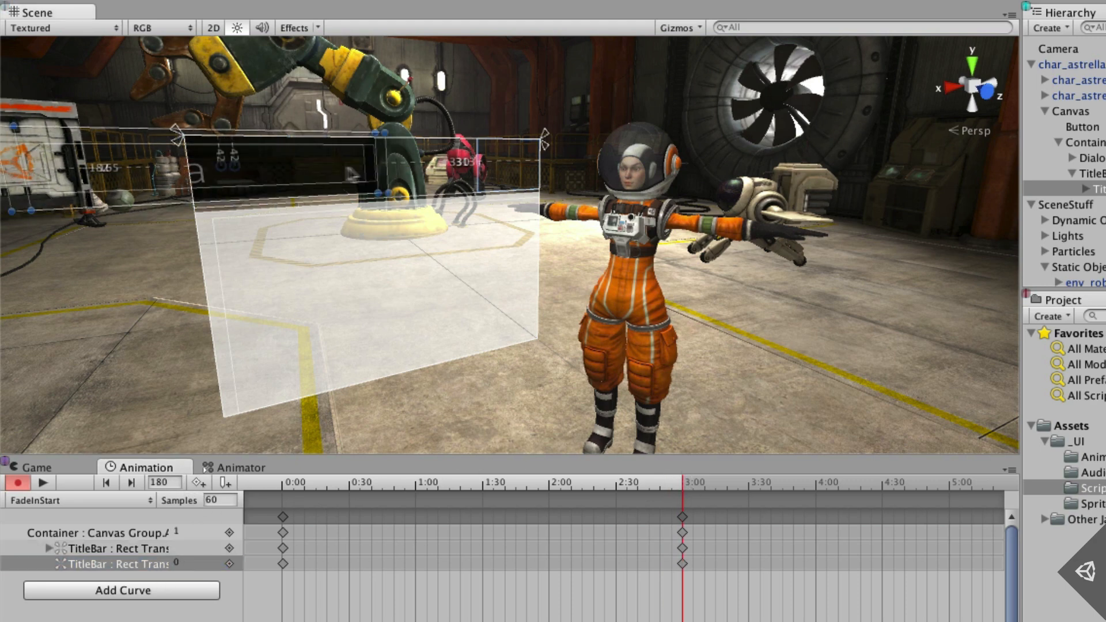
{"action": "left_click_drag", "start_coordinate": [640, 484], "coordinate": [281, 465]}
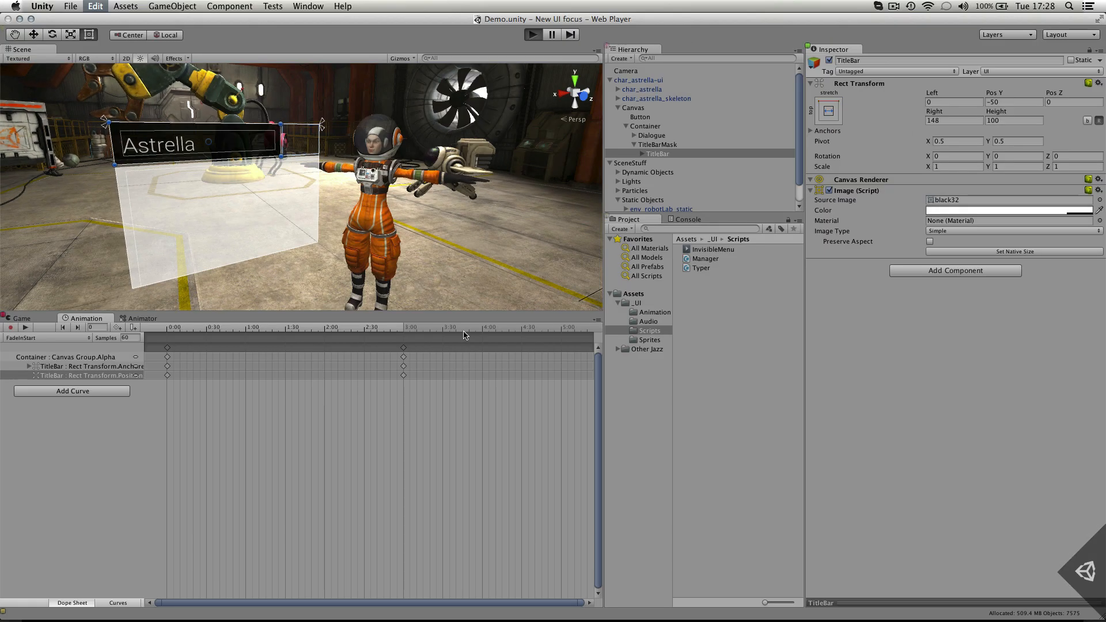
{"action": "key", "text": "super+p"}
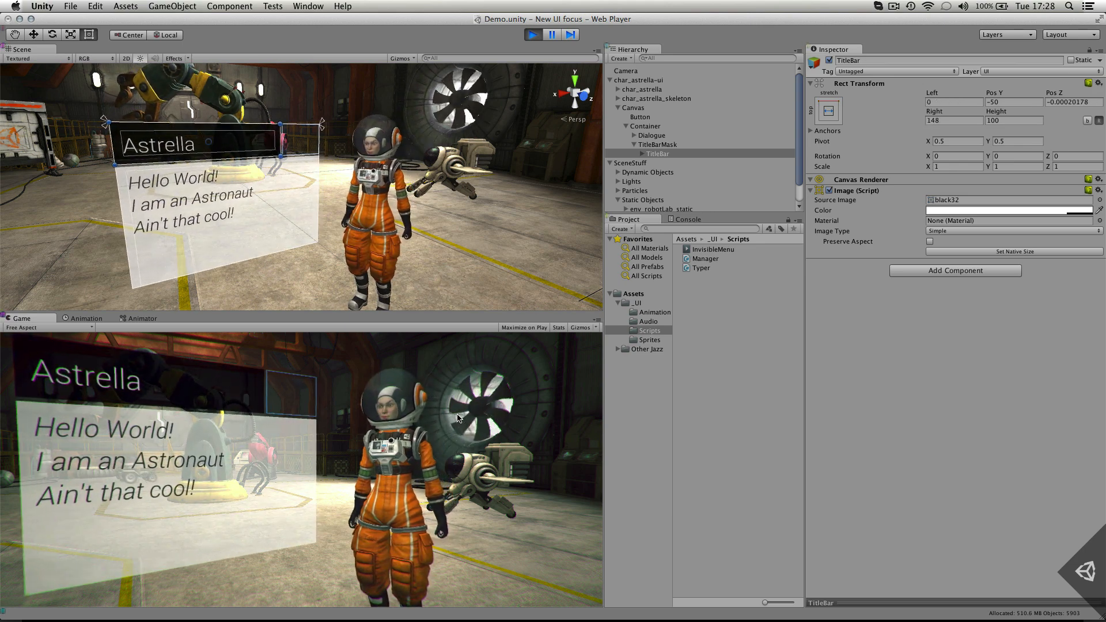
{"action": "key", "text": "super+p"}
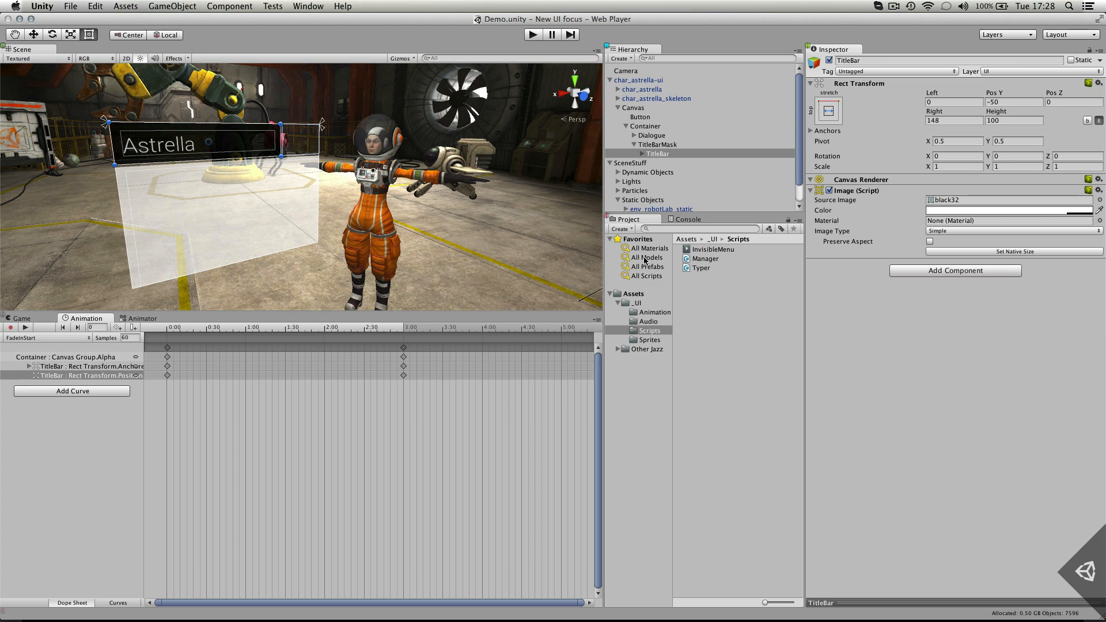
- Set the Dialogue image to the Filled type with Vertical fill method and Top origin, trying out its fill amount and leaving it at 1
{"action": "left_click", "coordinate": [634, 136]}
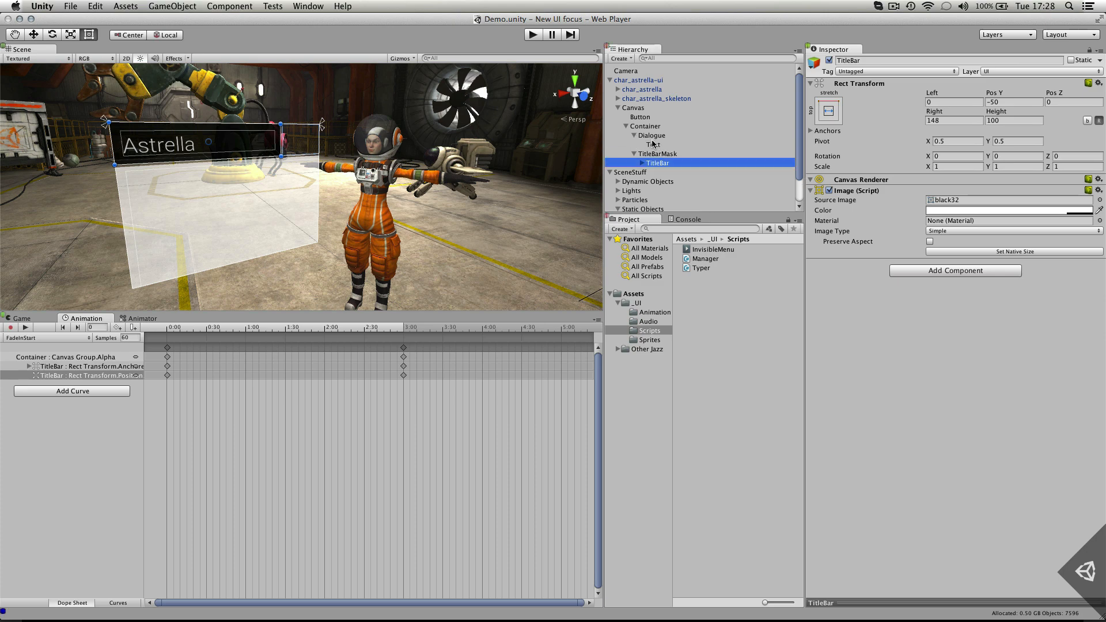
{"action": "left_click", "coordinate": [658, 137]}
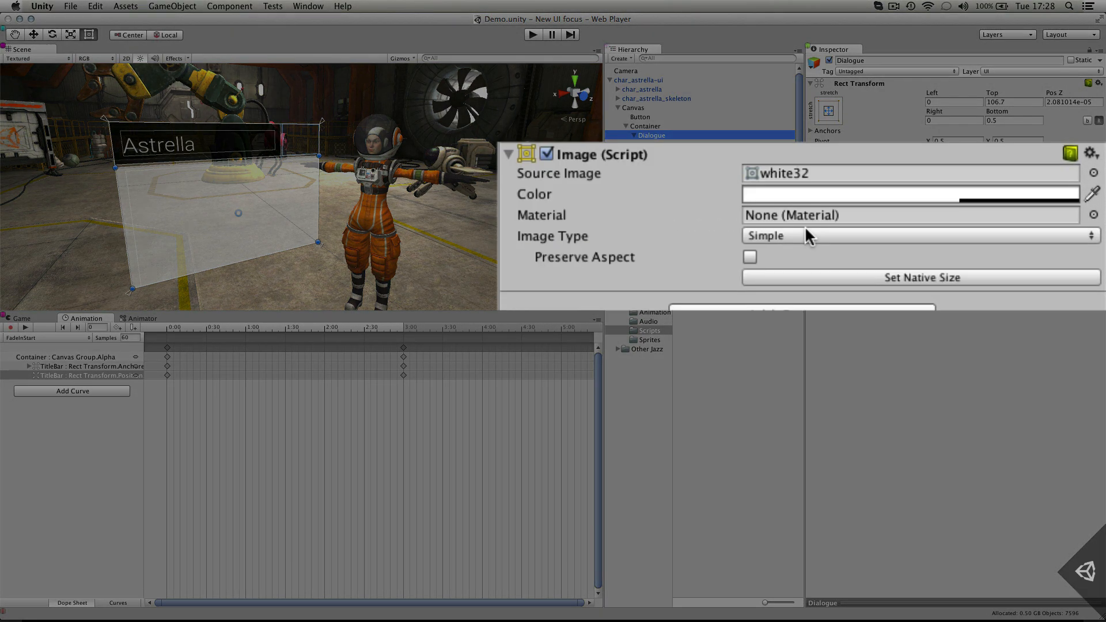
{"action": "left_click", "coordinate": [805, 230]}
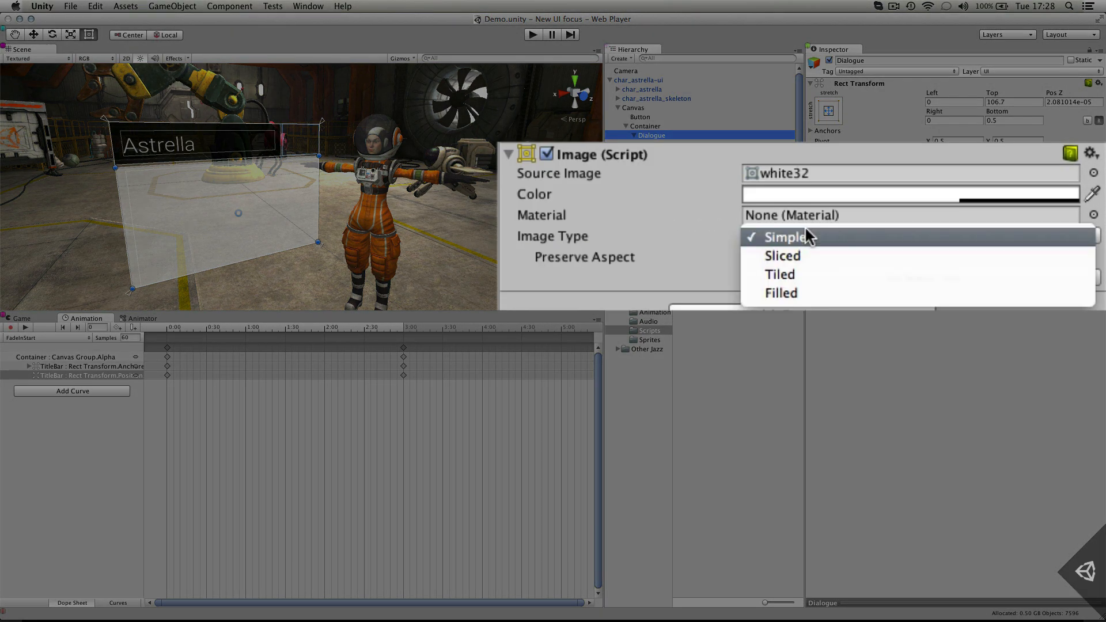
{"action": "left_click", "coordinate": [811, 287]}
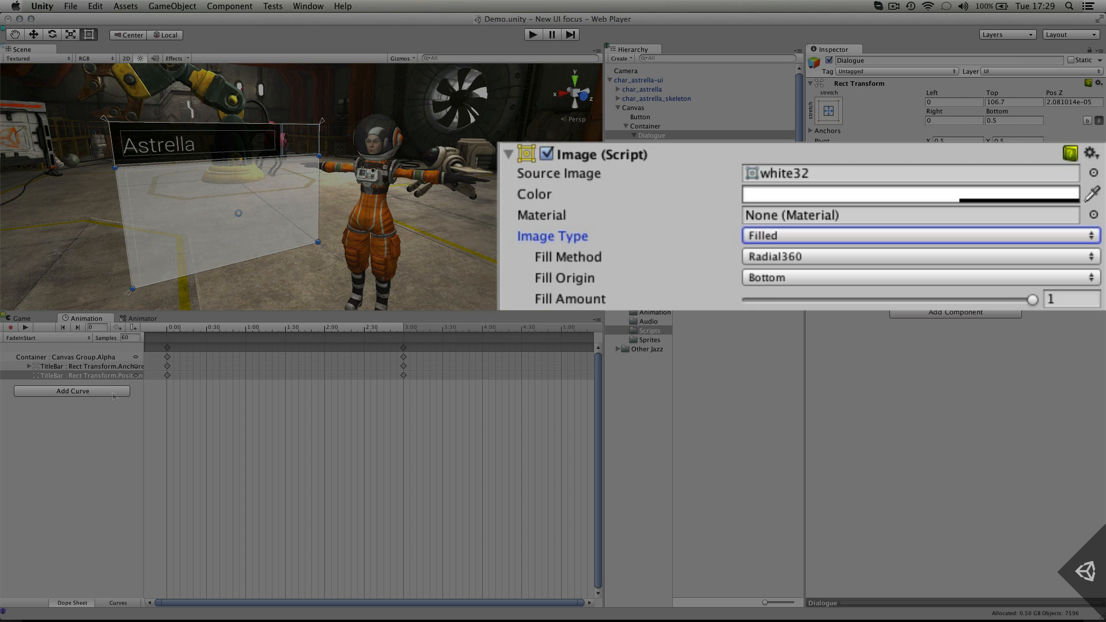
{"action": "left_click", "coordinate": [812, 261]}
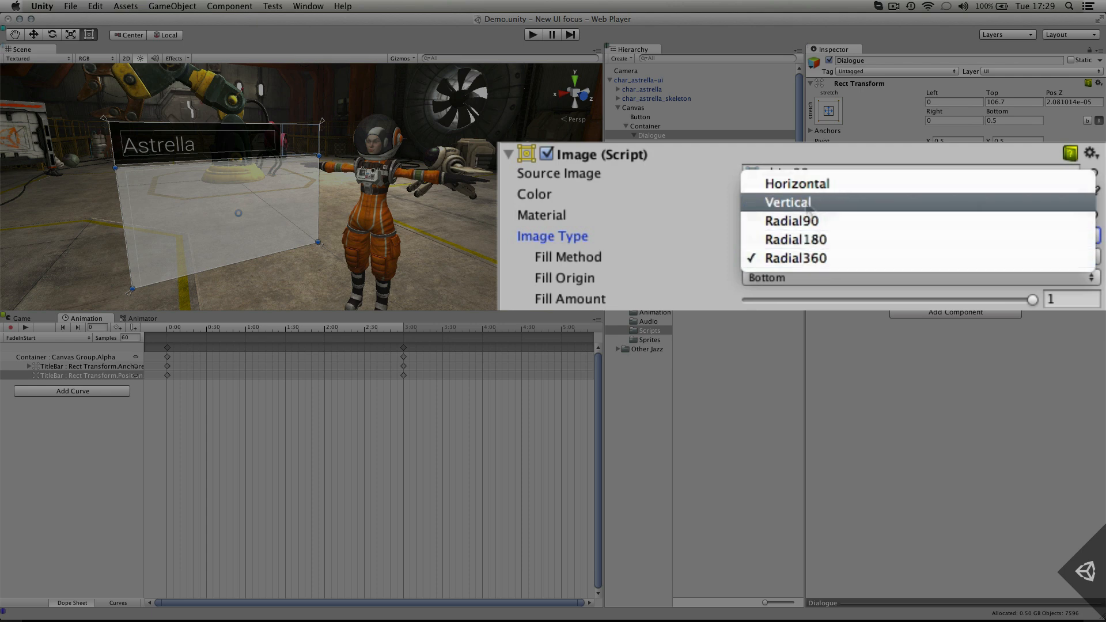
{"action": "left_click", "coordinate": [808, 205]}
{"action": "left_click", "coordinate": [807, 278]}
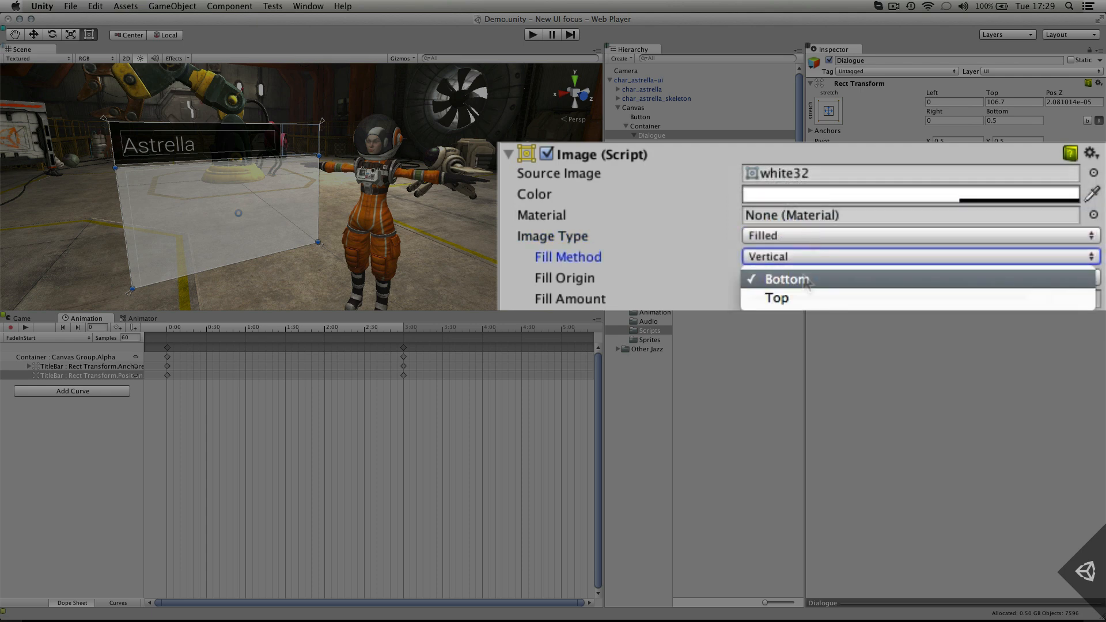
{"action": "left_click", "coordinate": [807, 297]}
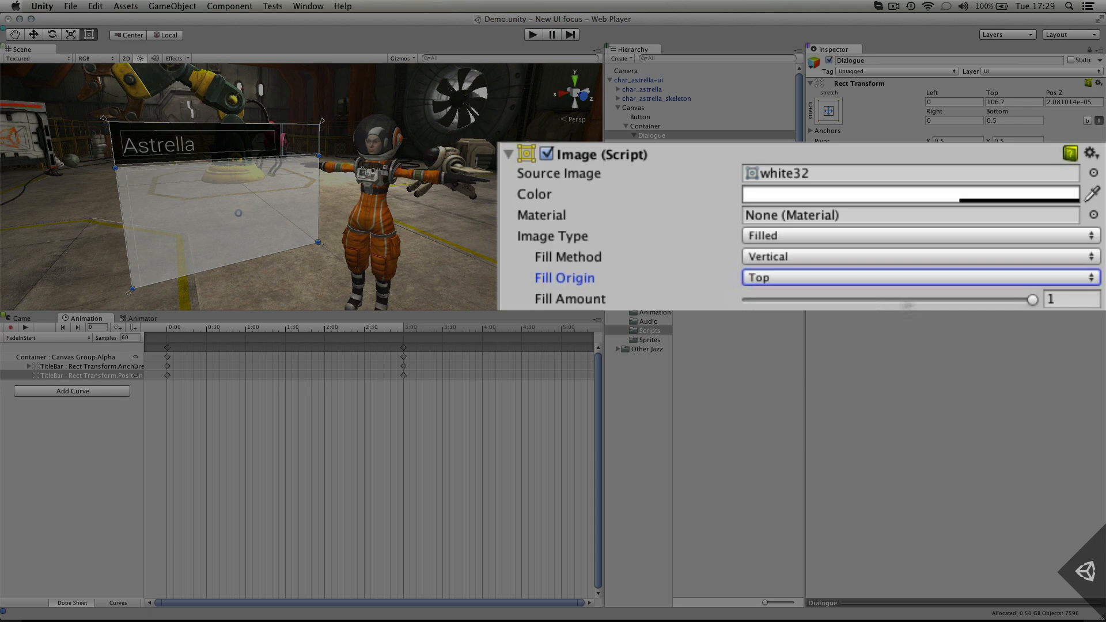
{"action": "left_click_drag", "start_coordinate": [941, 300], "coordinate": [1105, 263]}
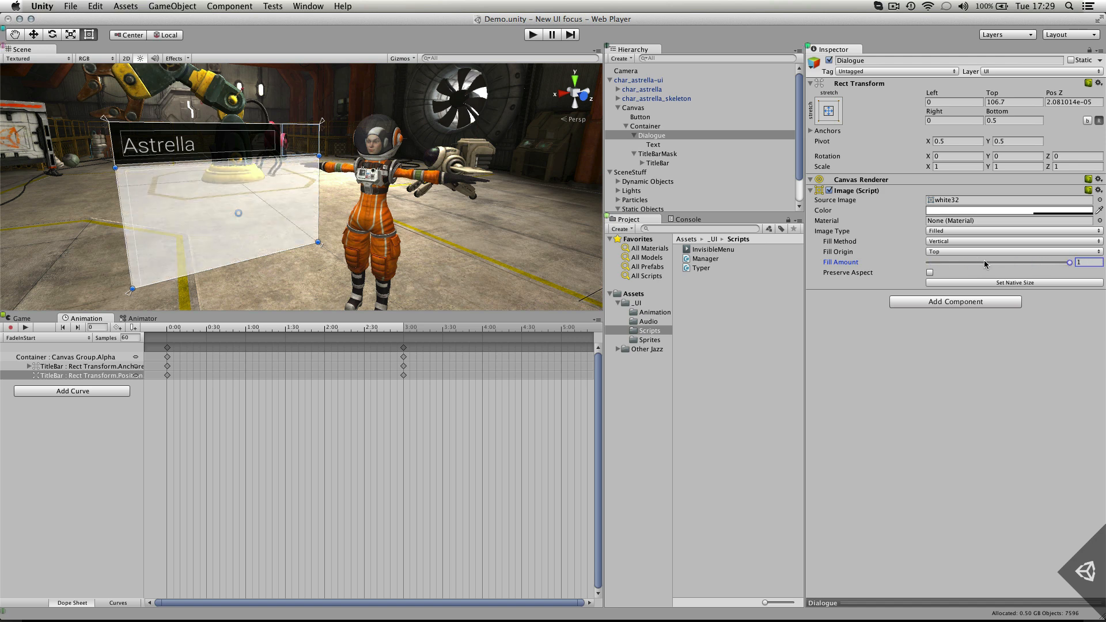
- Add an animation curve for the Dialogue image's Fill Amount to the FadeInStart clip
{"action": "left_click", "coordinate": [167, 328]}
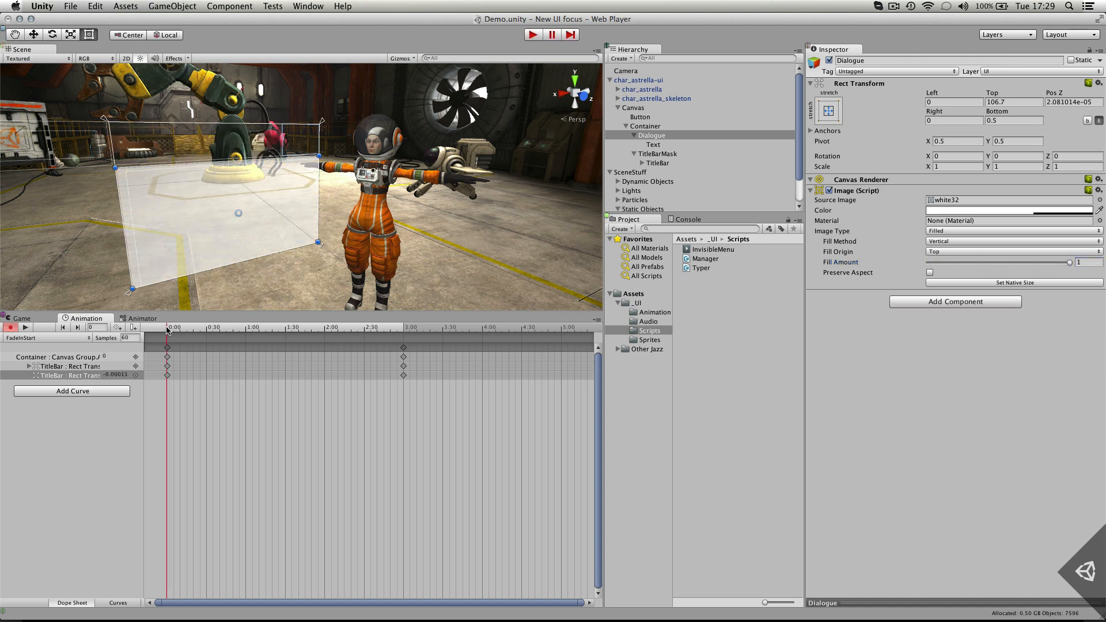
{"action": "left_click", "coordinate": [78, 391]}
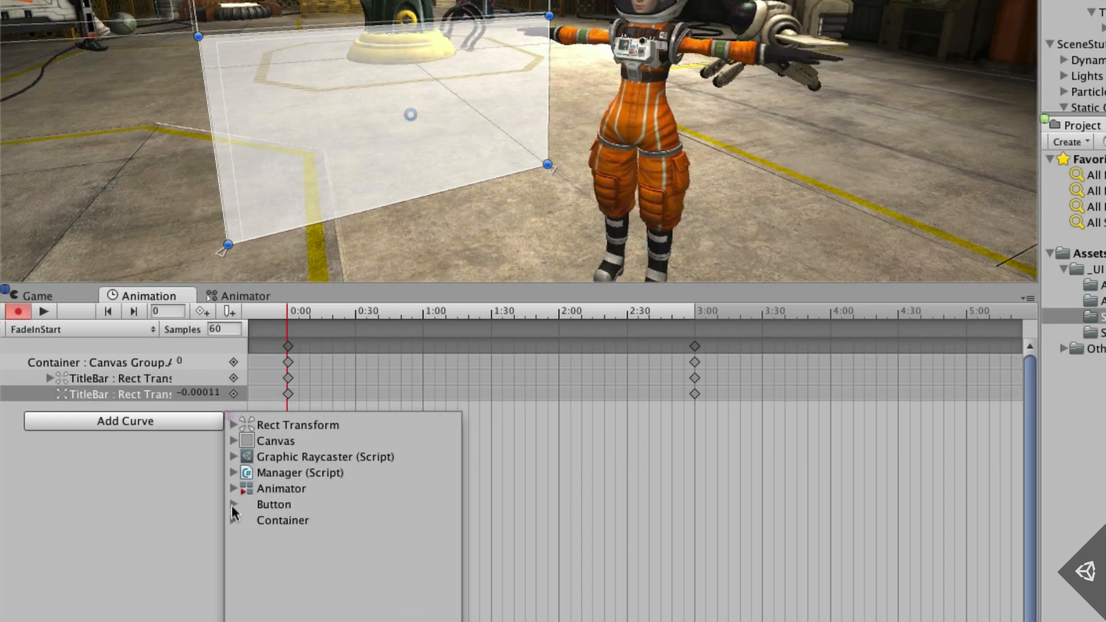
{"action": "left_click", "coordinate": [233, 519]}
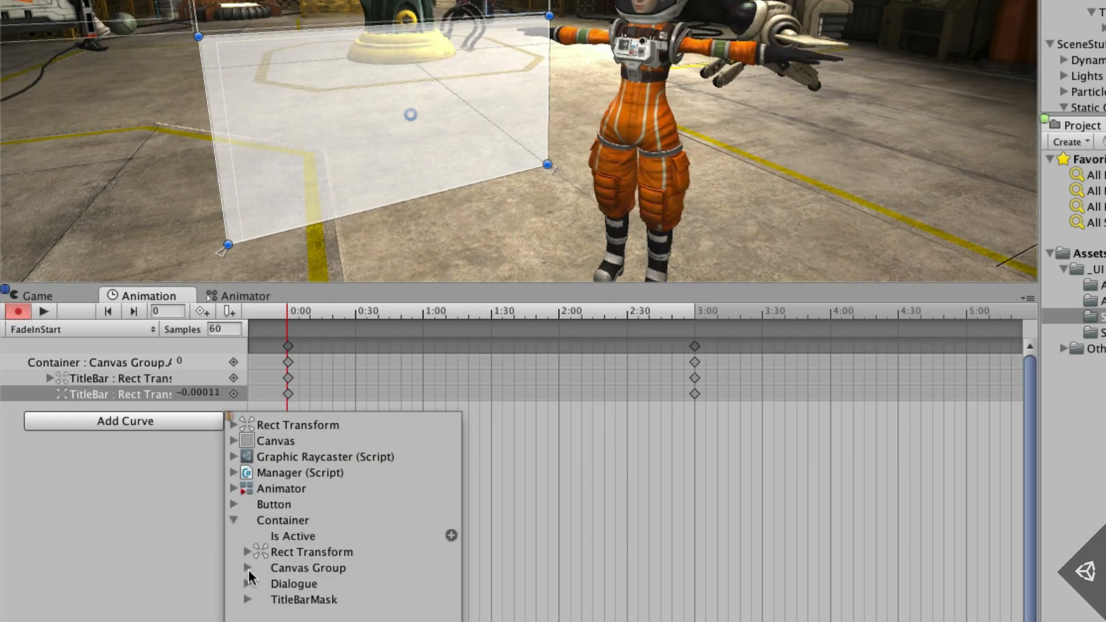
{"action": "left_click", "coordinate": [248, 584]}
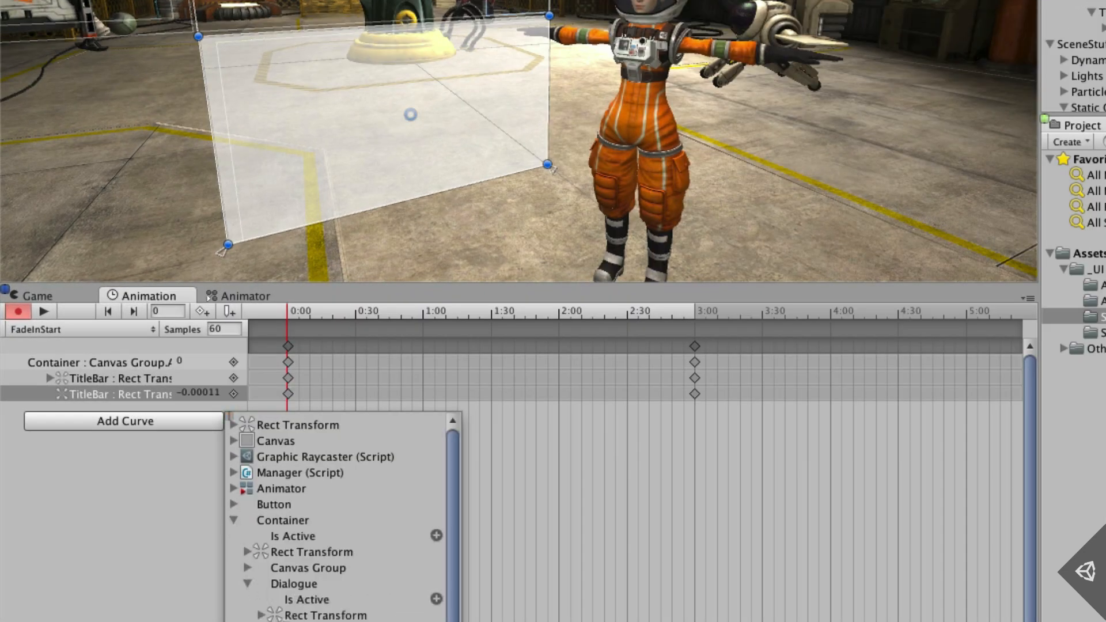
{"action": "scroll", "coordinate": [275, 617], "scroll_direction": "down", "scroll_amount": 1}
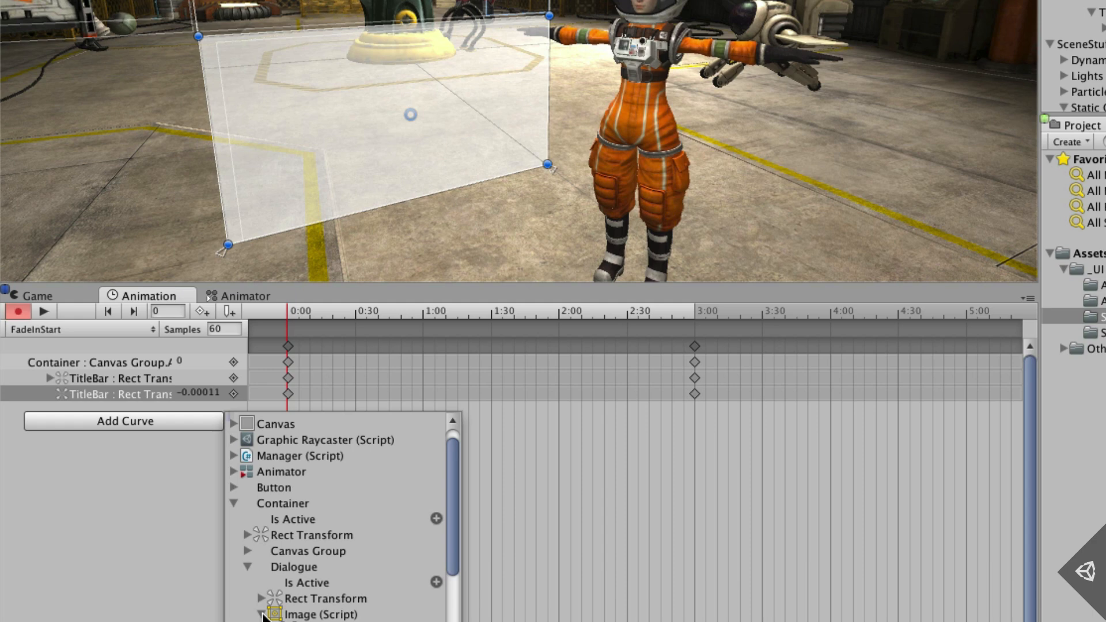
{"action": "left_click", "coordinate": [261, 615]}
{"action": "scroll", "coordinate": [375, 599], "scroll_direction": "down", "scroll_amount": 3}
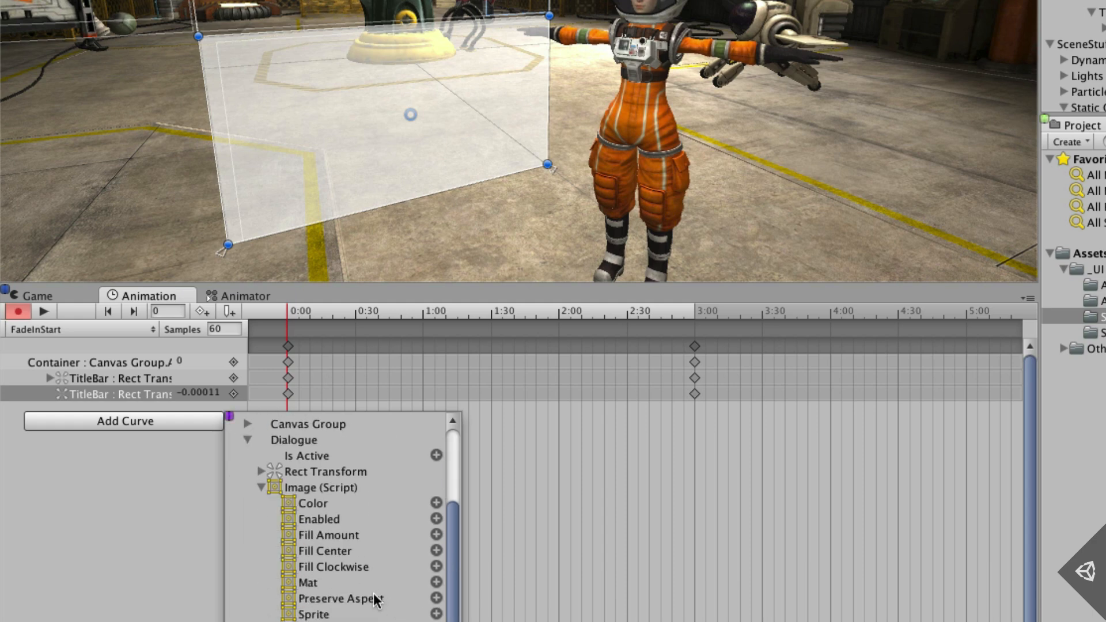
{"action": "left_click", "coordinate": [437, 534]}
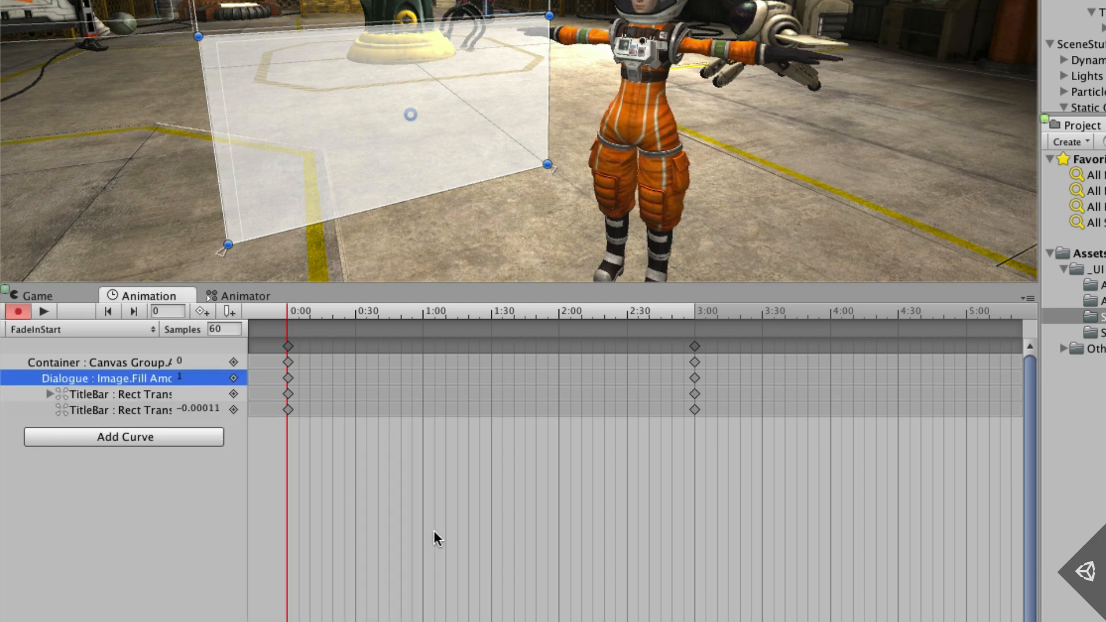
- Set Dialogue's Fill Amount to 0 at 0:00 and scrub the timeline to 3:00 to preview the fill
{"action": "left_click", "coordinate": [191, 379]}
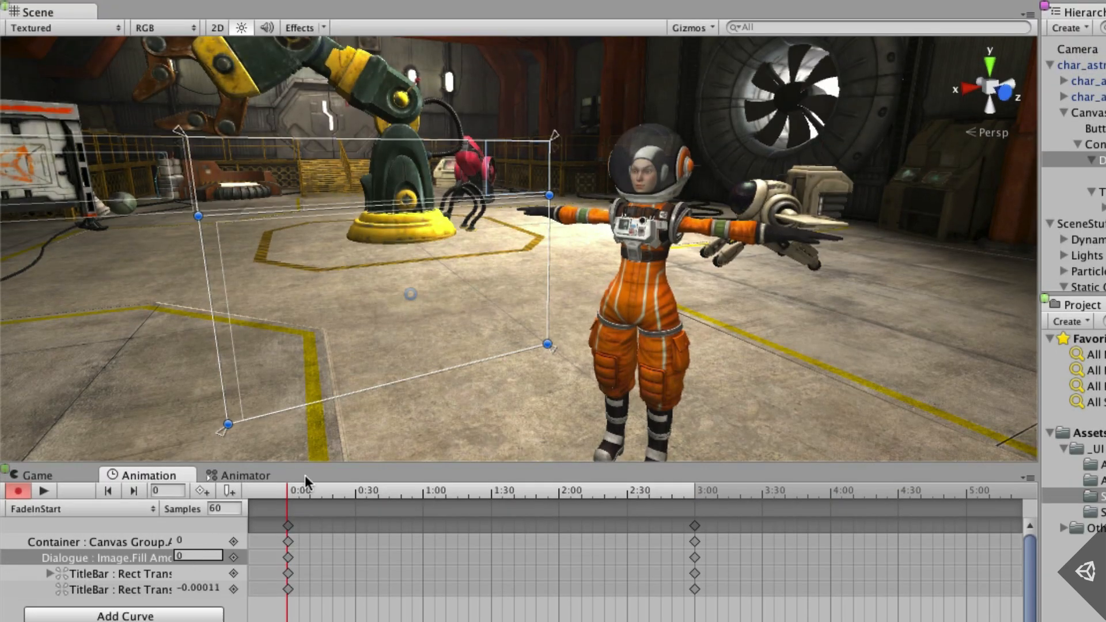
{"action": "left_click", "coordinate": [307, 315]}
{"action": "left_click_drag", "start_coordinate": [307, 494], "coordinate": [695, 485]}
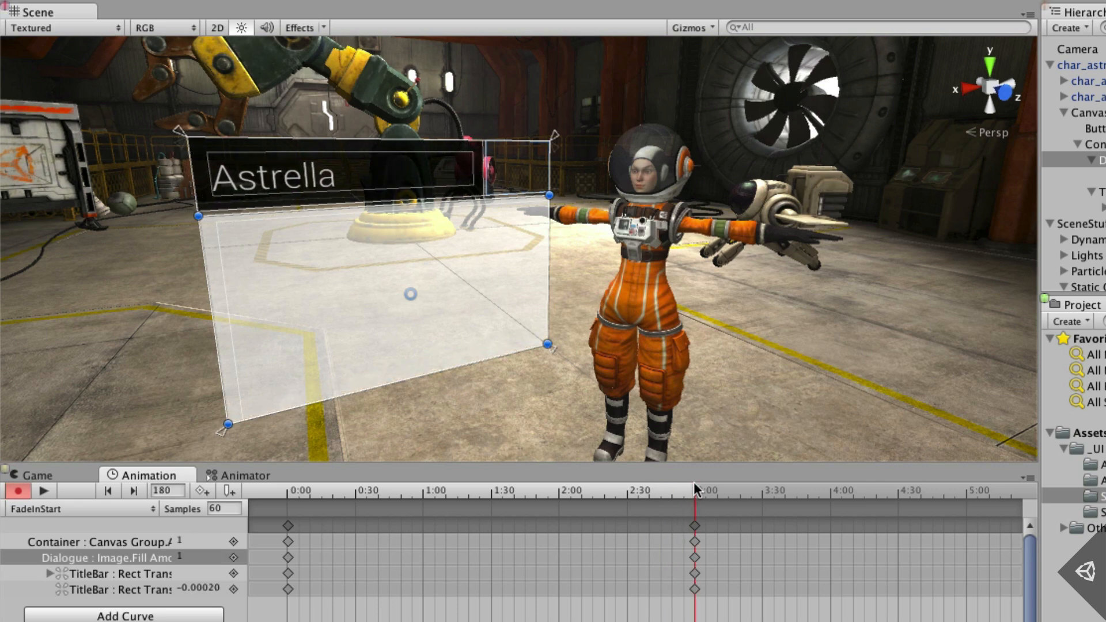
- Test the title bar slide-in and dialogue fill animation in play mode
{"action": "key", "text": "super+p"}
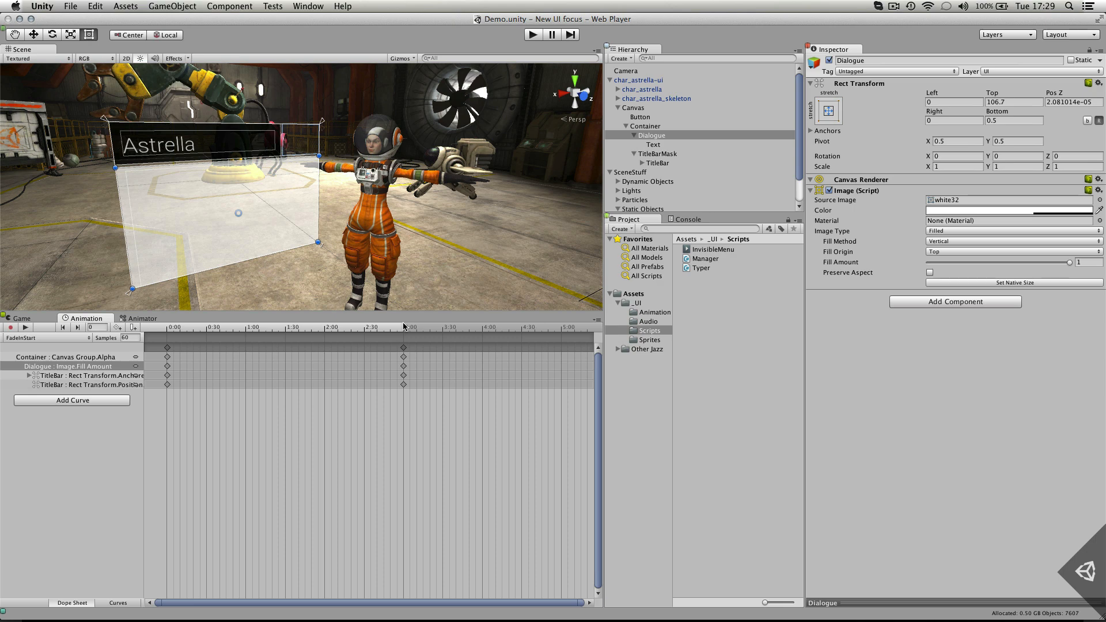
{"action": "key", "text": "super+p"}
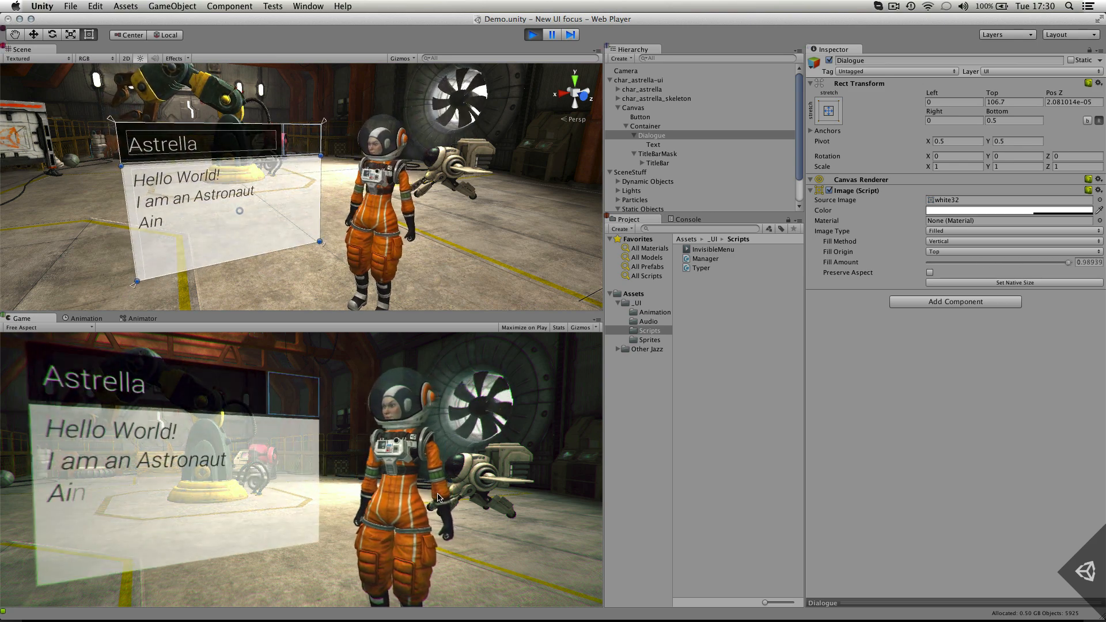
{"action": "key", "text": "super+p"}
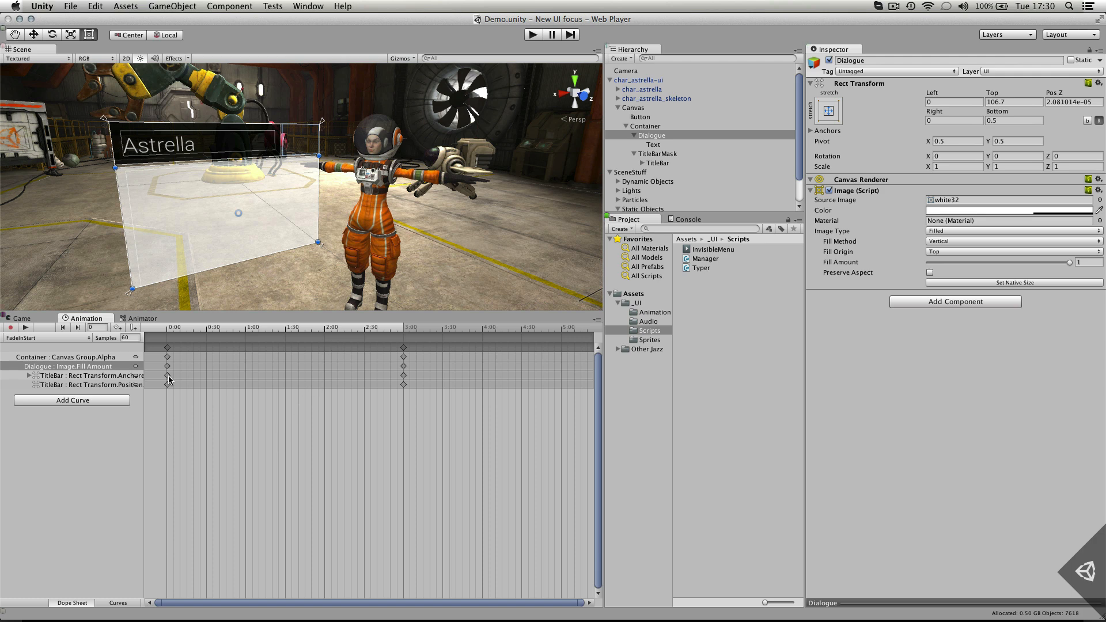
- Delay the Dialogue Fill Amount's starting keyframe to 1:30, save the scene and test the animation in play mode
{"action": "left_click_drag", "start_coordinate": [167, 366], "coordinate": [285, 365]}
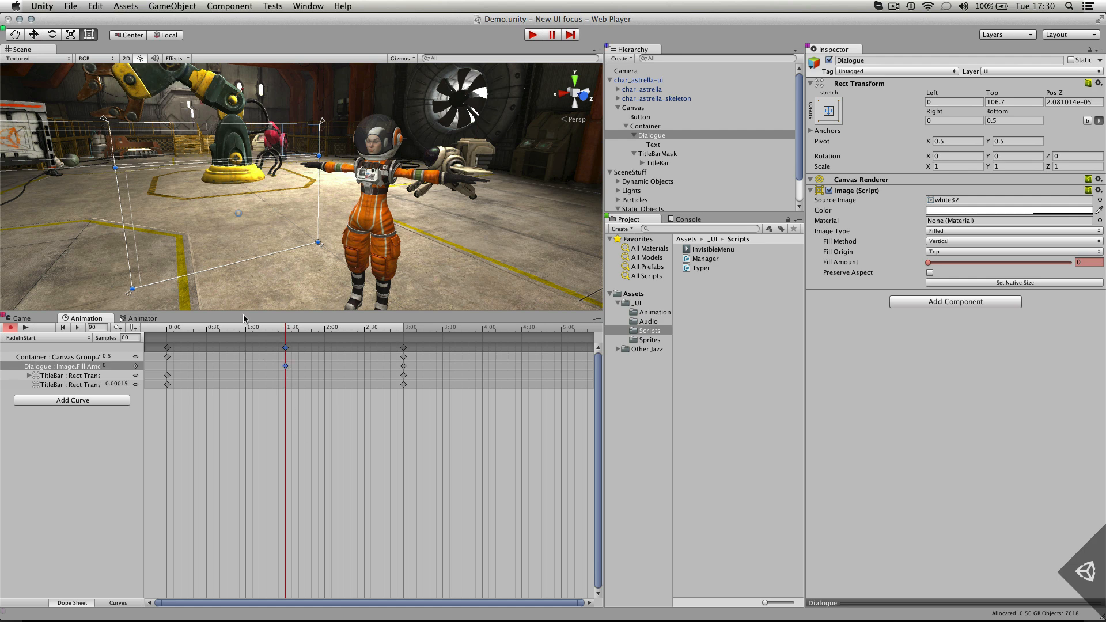
{"action": "key", "text": "super+s"}
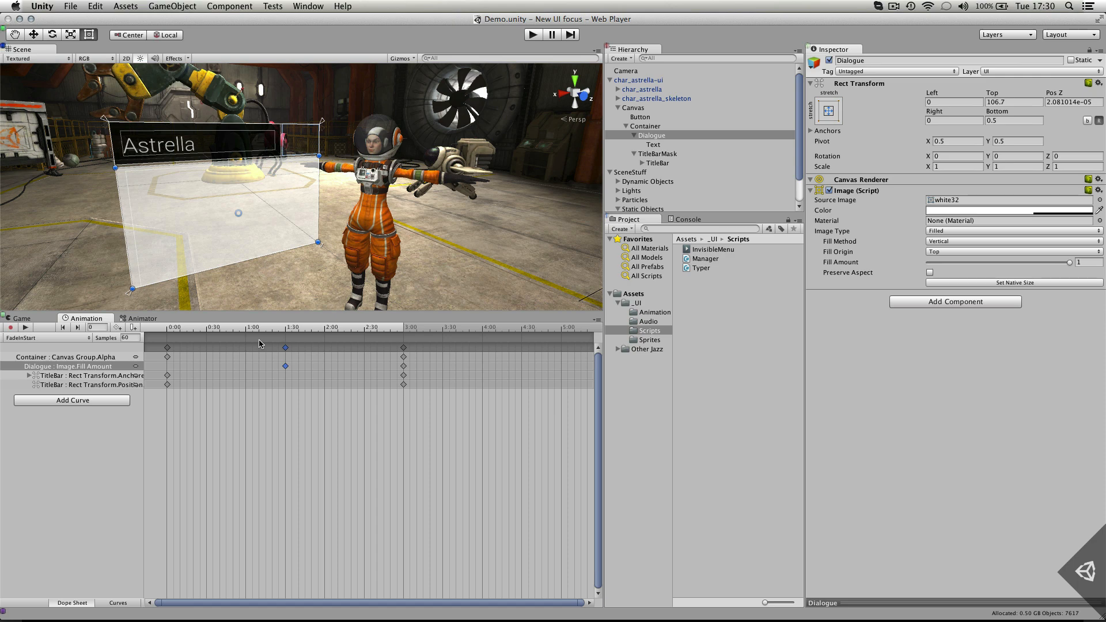
{"action": "key", "text": "super+p"}
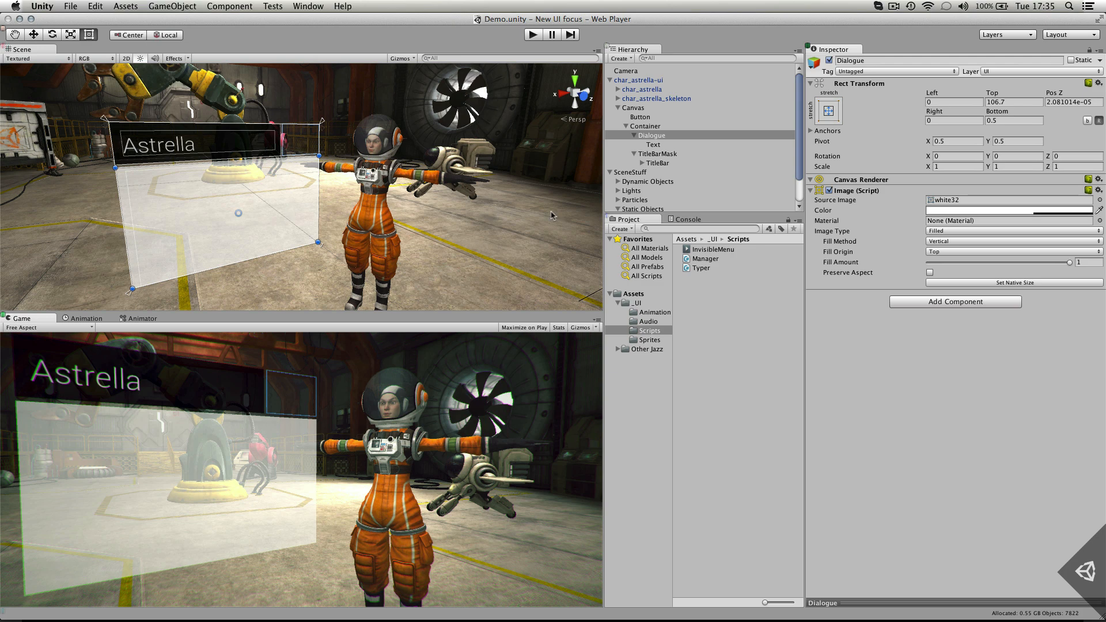
{"action": "scroll", "coordinate": [372, 149], "scroll_direction": "up", "scroll_amount": 2}
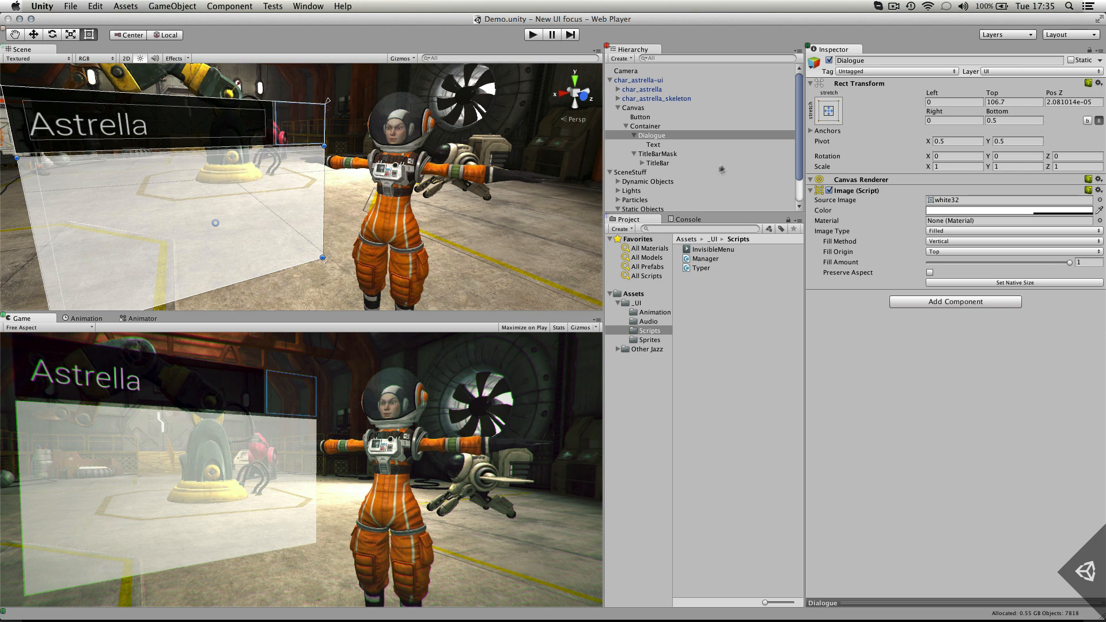
- Create a UI Image under TitleBar and place it in the empty outlined box beside the Astrella title
{"action": "left_click", "coordinate": [642, 126]}
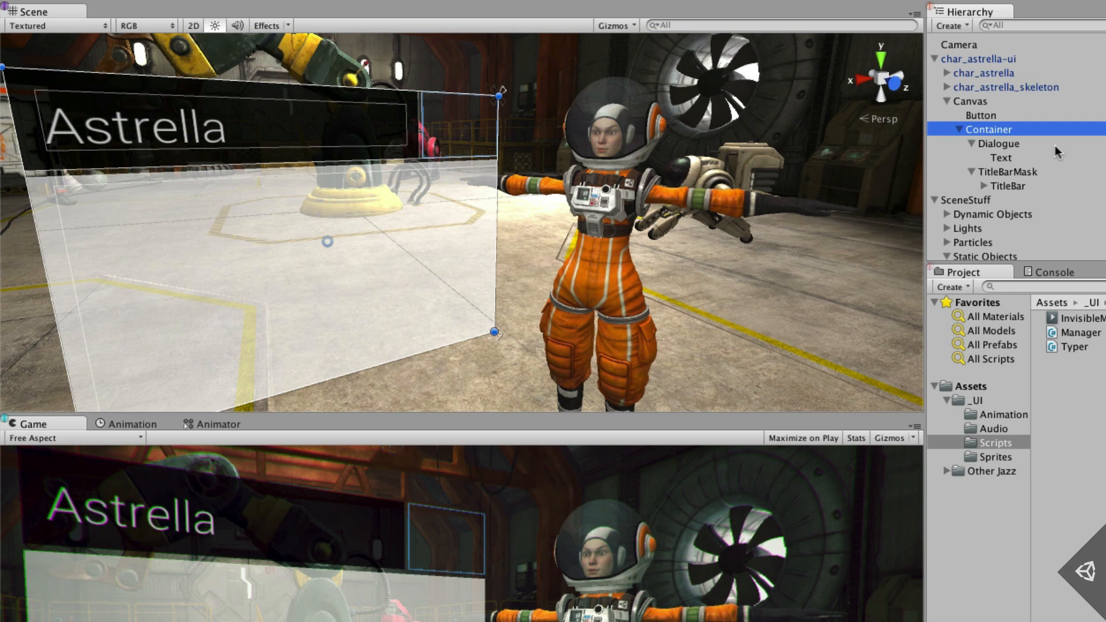
{"action": "left_click", "coordinate": [994, 145]}
{"action": "left_click", "coordinate": [1026, 172]}
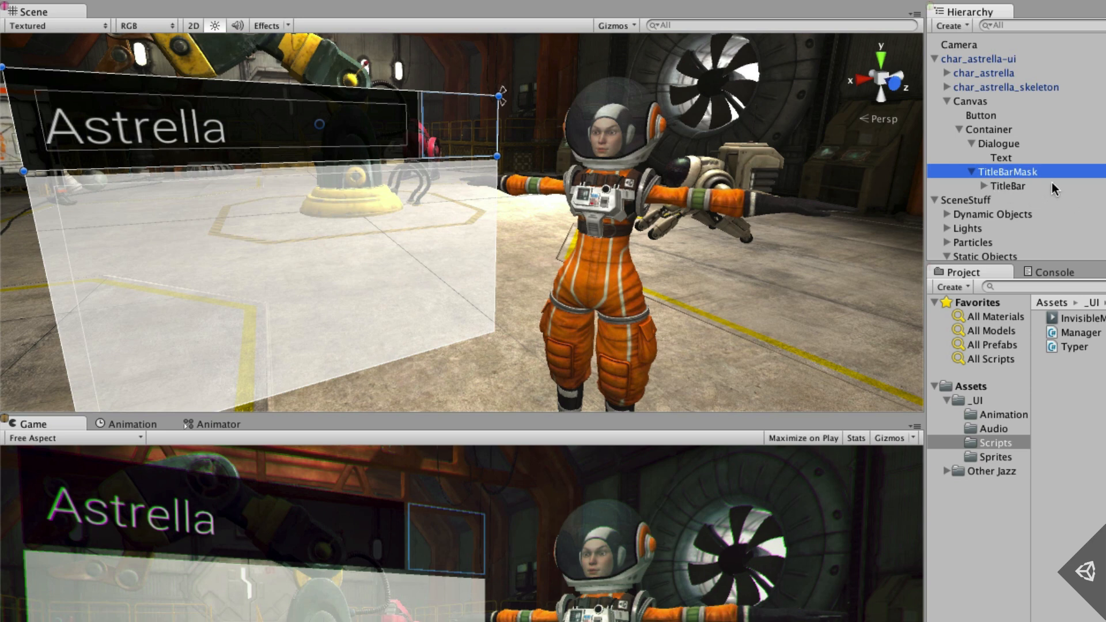
{"action": "left_click", "coordinate": [1036, 186]}
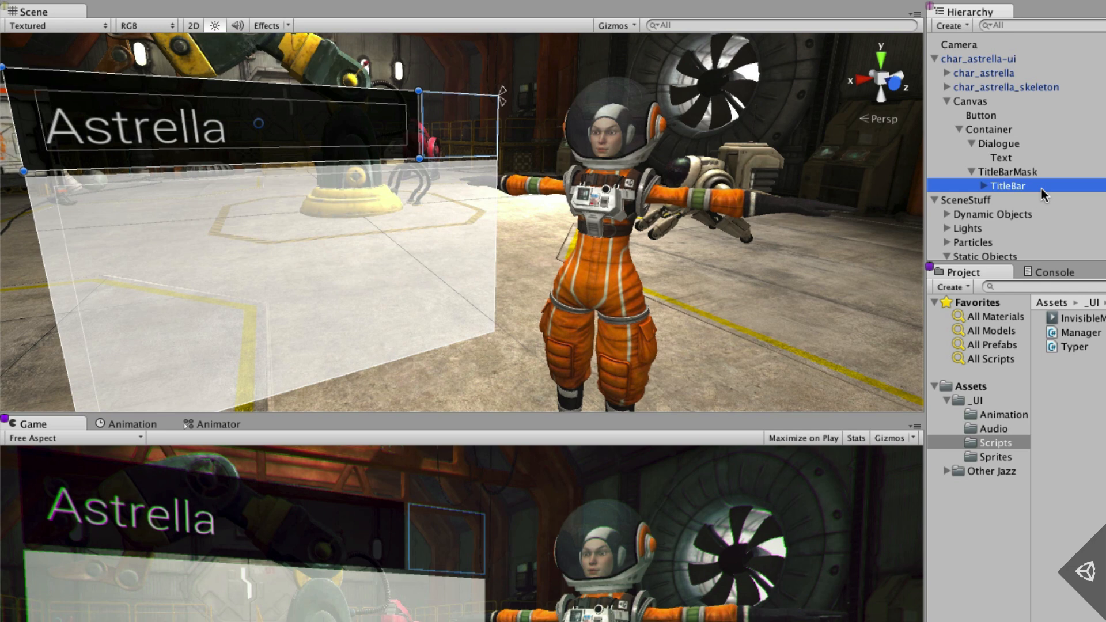
{"action": "left_click", "coordinate": [983, 185]}
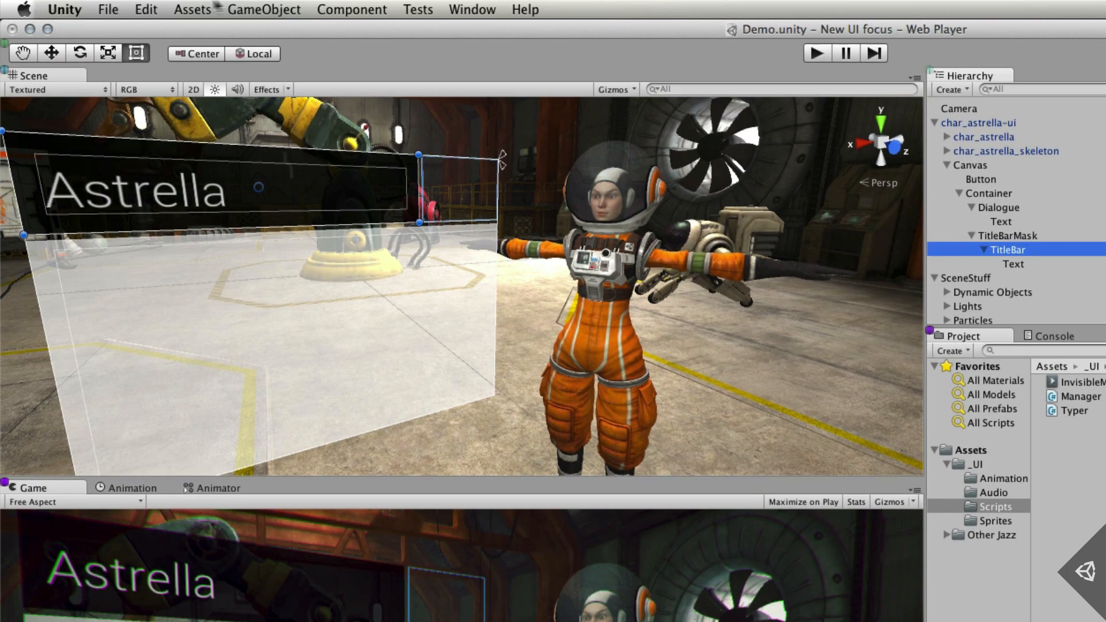
{"action": "left_click", "coordinate": [219, 7]}
{"action": "mouse_move", "coordinate": [393, 84]}
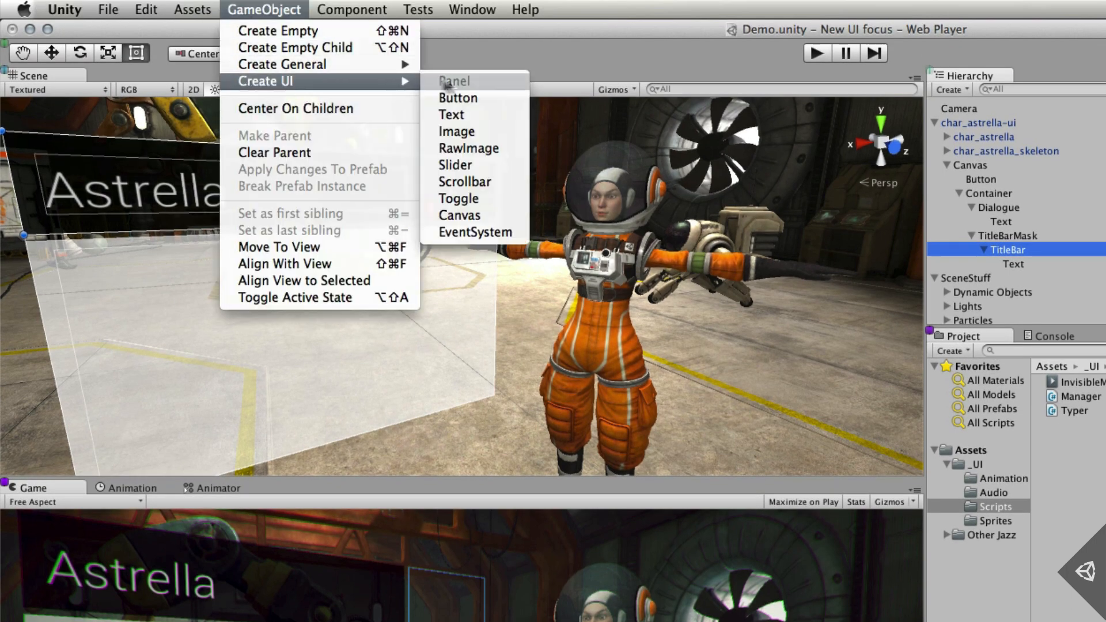
{"action": "left_click", "coordinate": [482, 133]}
{"action": "left_click_drag", "start_coordinate": [994, 279], "coordinate": [1014, 254]}
{"action": "left_click_drag", "start_coordinate": [479, 288], "coordinate": [479, 163]}
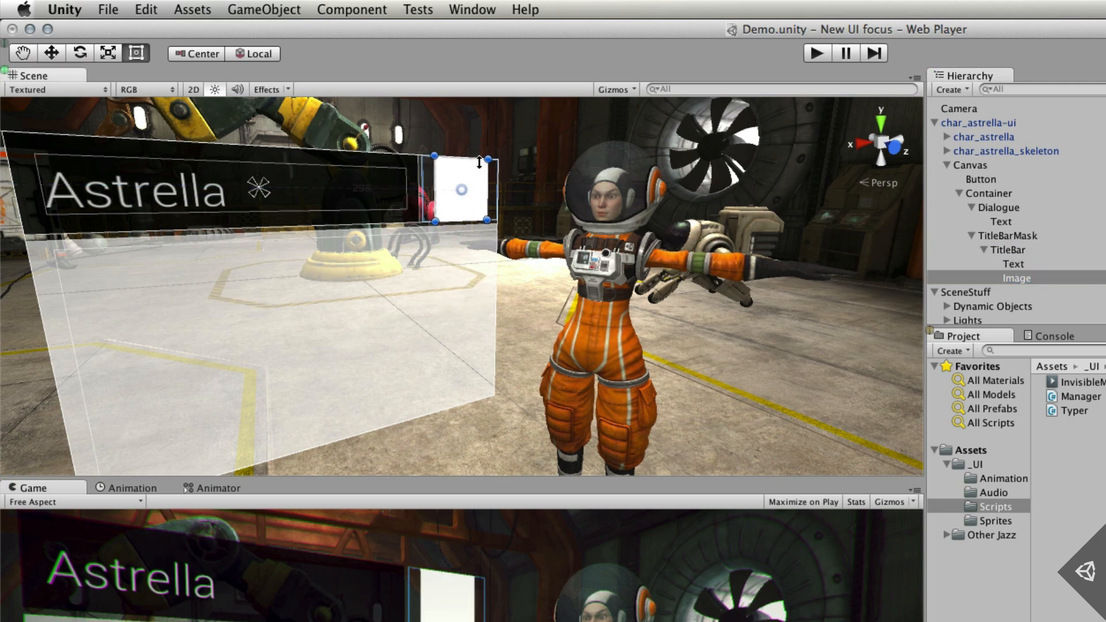
- Assign the Unity-Logo-full sprite as the Image's source and scale it down to about 71 by 71 within the box
{"action": "left_click", "coordinate": [990, 521]}
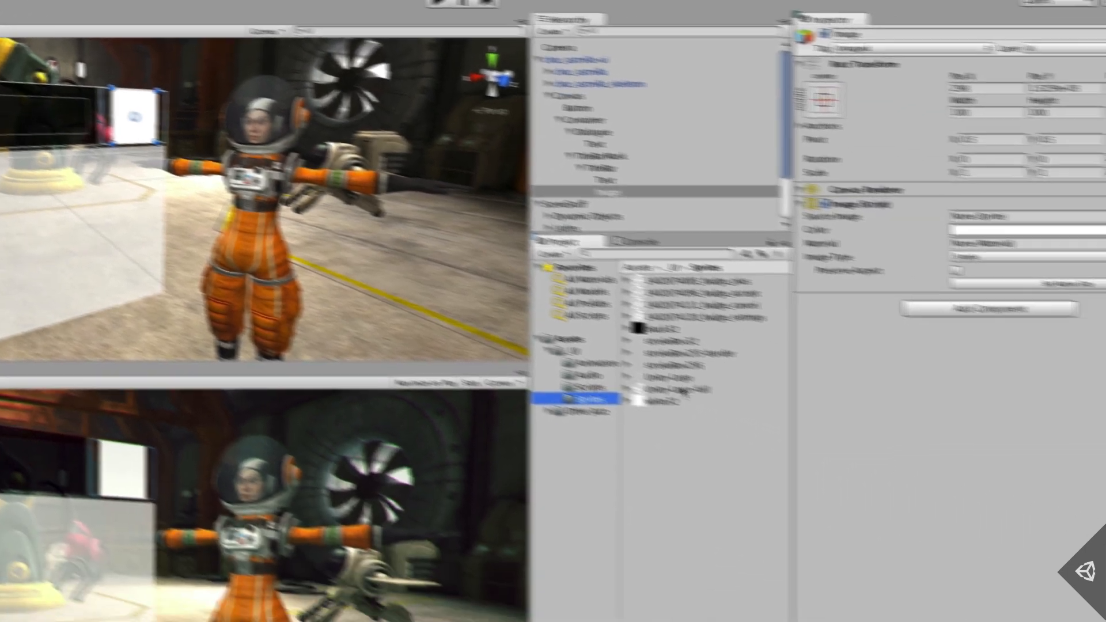
{"action": "left_click_drag", "start_coordinate": [1091, 509], "coordinate": [896, 206]}
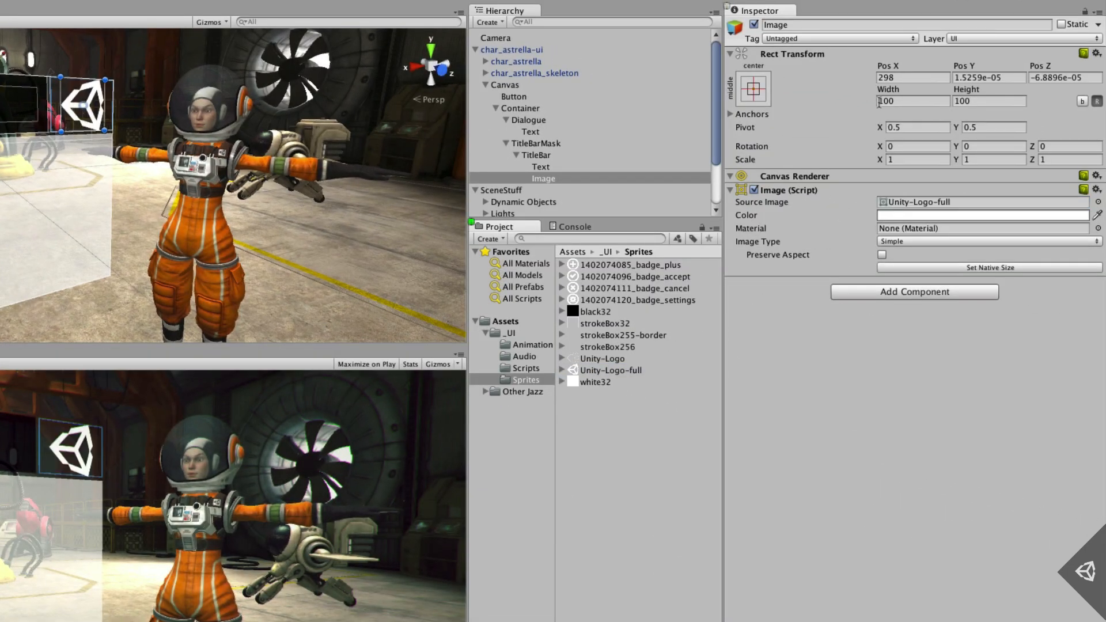
{"action": "left_click_drag", "start_coordinate": [105, 80], "coordinate": [81, 104]}
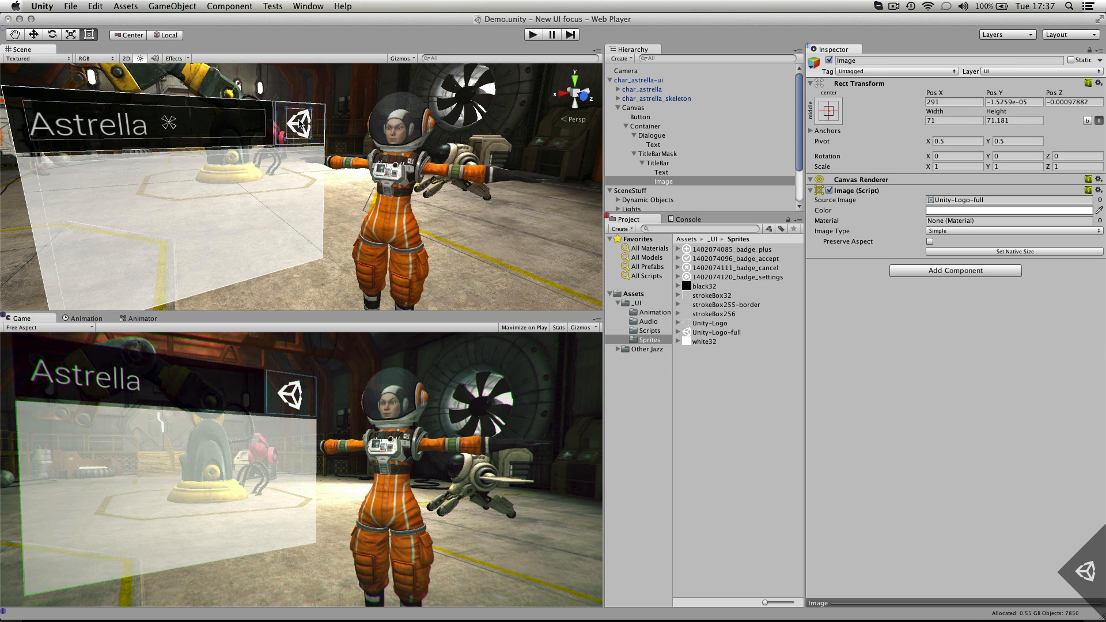
- Shift the logo image off the canvas plane along its Z axis to about -19
{"action": "left_click", "coordinate": [576, 82]}
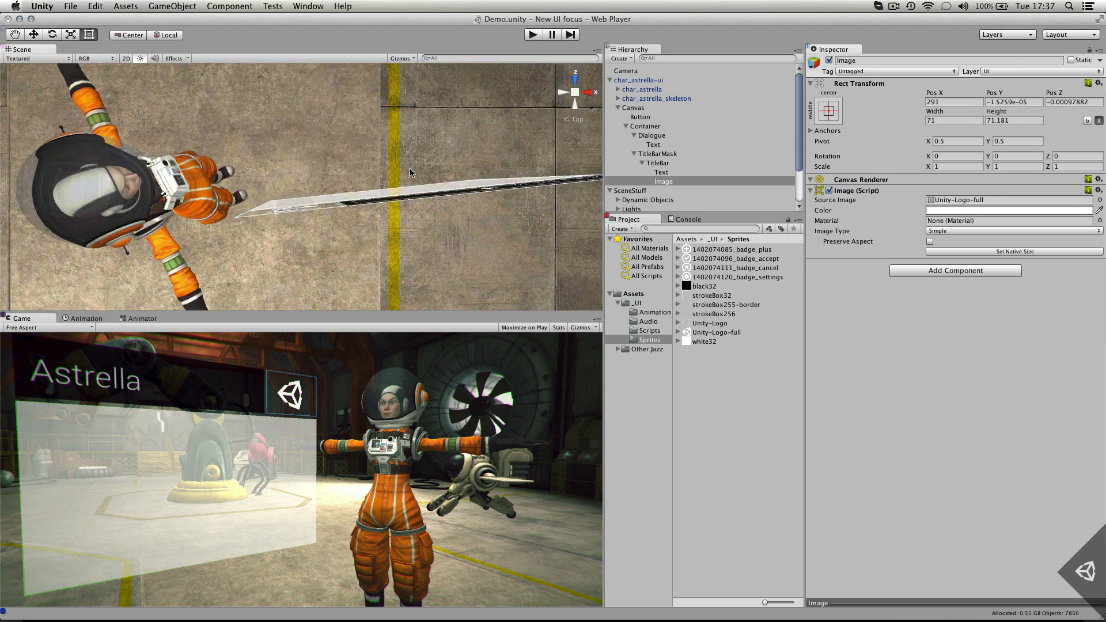
{"action": "scroll", "coordinate": [410, 168], "scroll_direction": "up", "scroll_amount": 6}
{"action": "scroll", "coordinate": [410, 169], "scroll_direction": "down", "scroll_amount": 3}
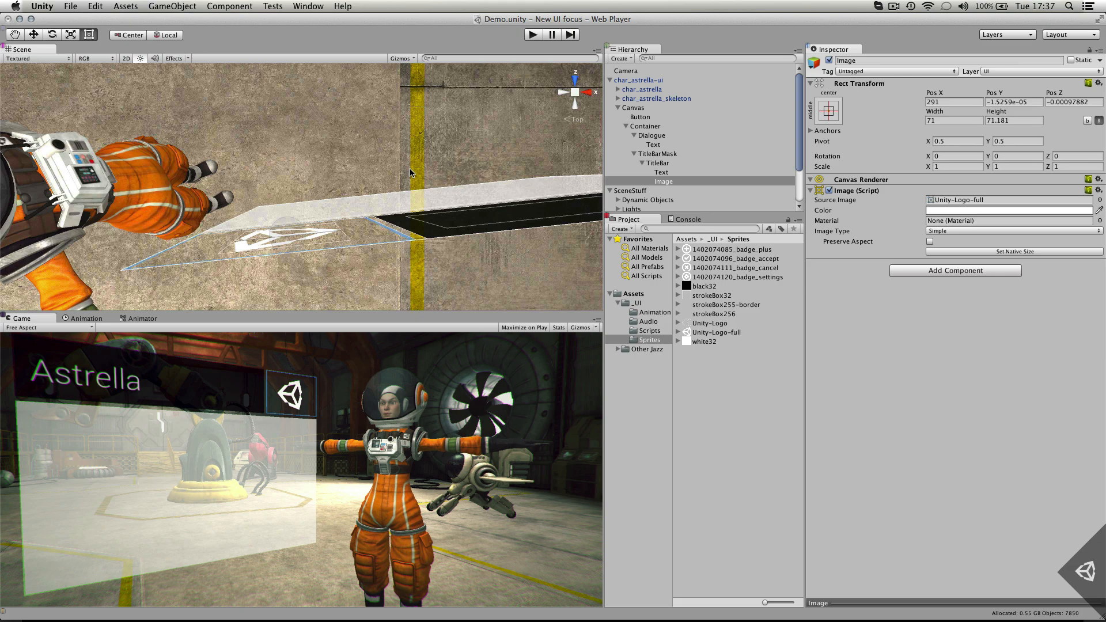
{"action": "key", "text": "w"}
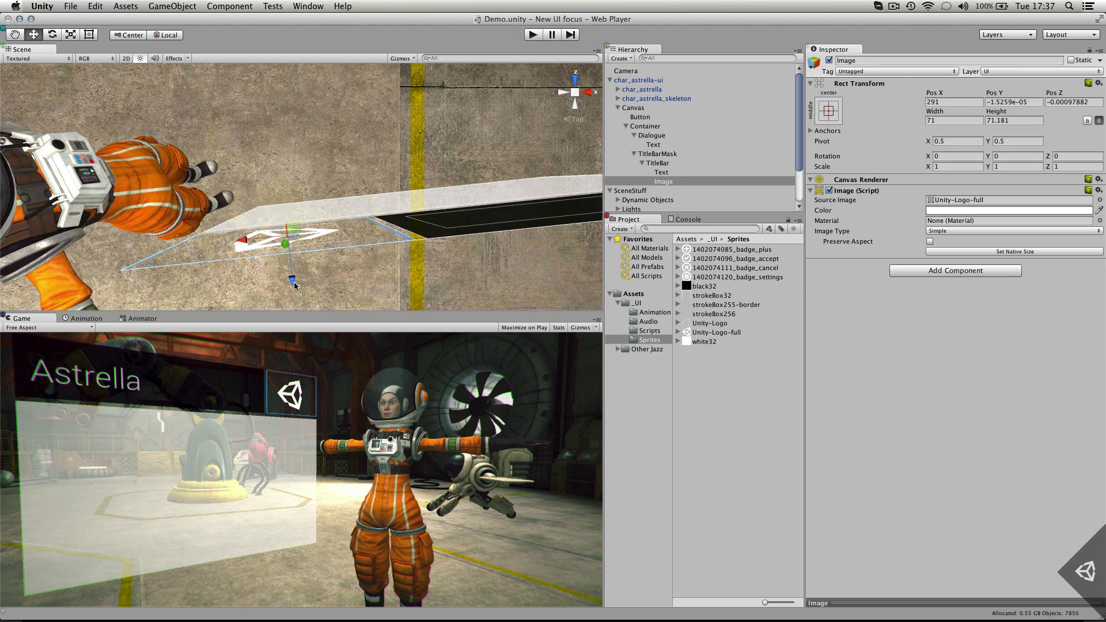
{"action": "left_click_drag", "start_coordinate": [294, 285], "coordinate": [290, 254]}
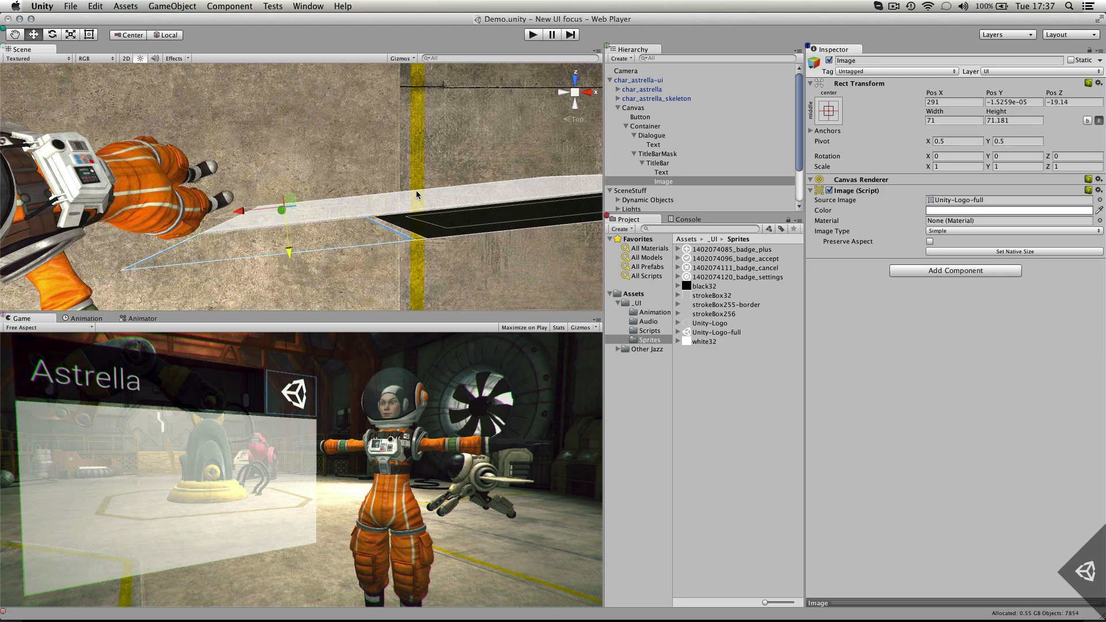
- Create an empty child object under TitleBar and name it uLogoHolder
{"action": "left_click_drag", "start_coordinate": [417, 194], "coordinate": [287, 79], "text": "alt"}
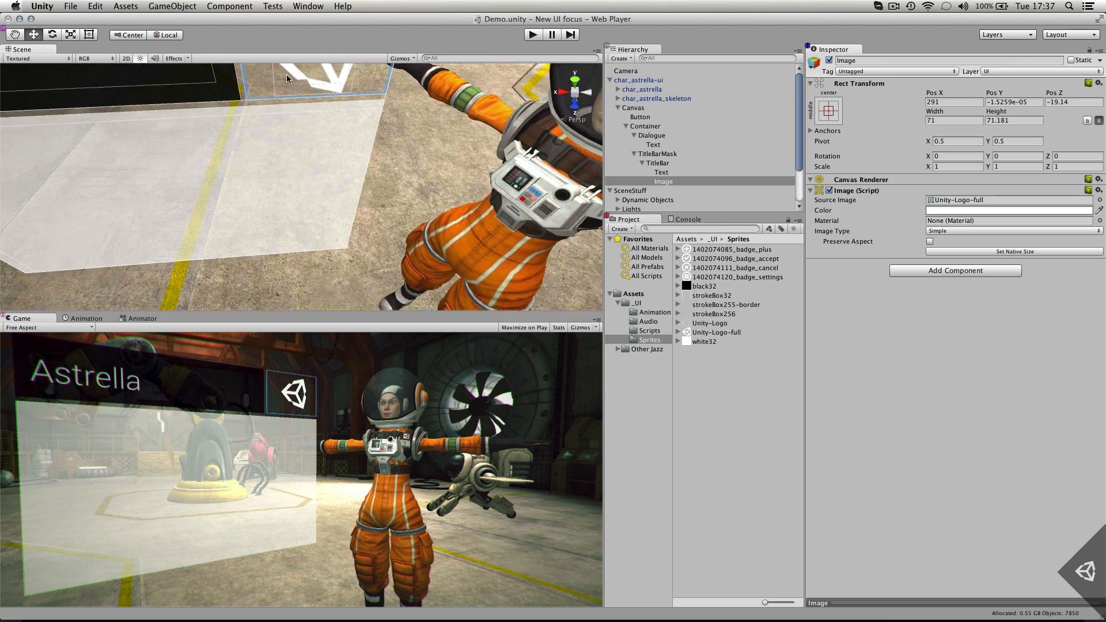
{"action": "scroll", "coordinate": [287, 79], "scroll_direction": "down", "scroll_amount": 10}
{"action": "scroll", "coordinate": [287, 79], "scroll_direction": "up", "scroll_amount": 8}
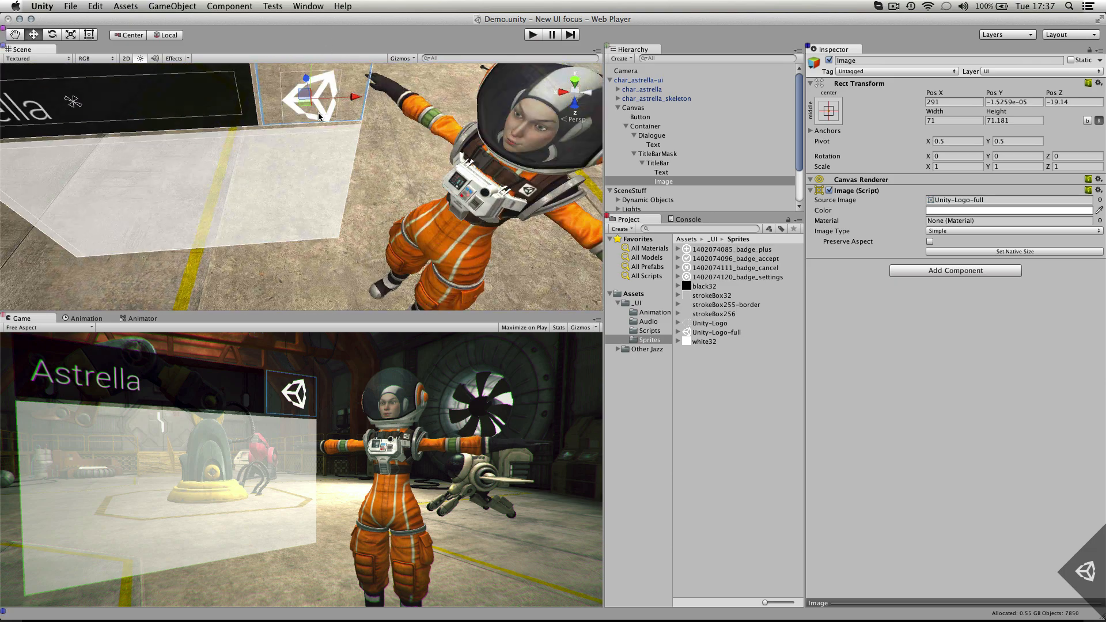
{"action": "key", "text": "q"}
{"action": "left_click_drag", "start_coordinate": [344, 114], "coordinate": [219, 149]}
{"action": "scroll", "coordinate": [313, 158], "scroll_direction": "down", "scroll_amount": 8}
{"action": "scroll", "coordinate": [313, 159], "scroll_direction": "up", "scroll_amount": 8}
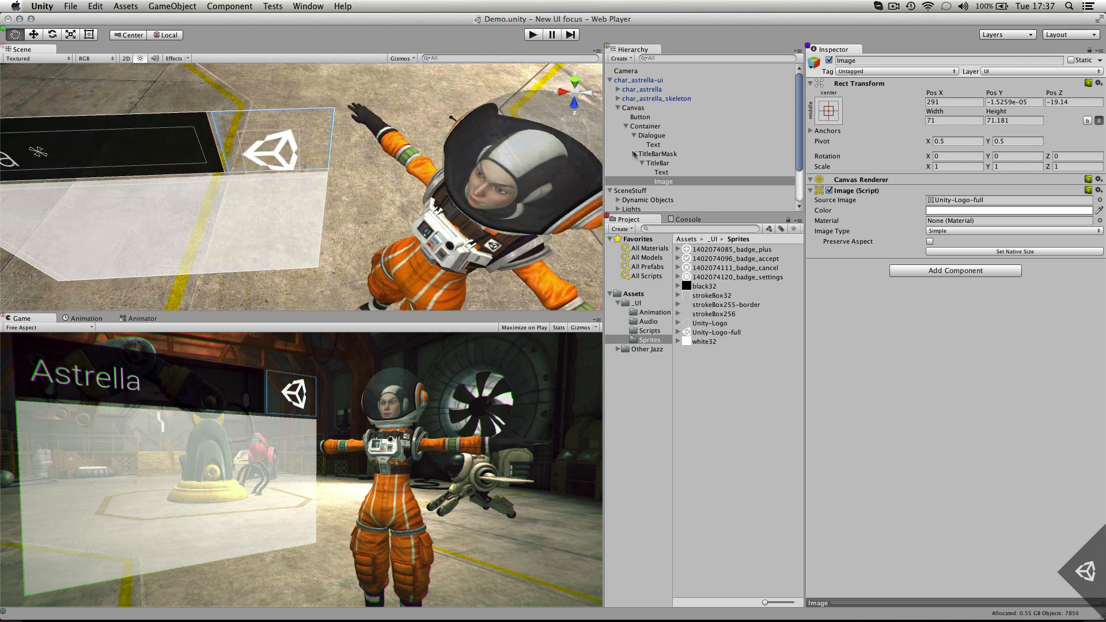
{"action": "left_click", "coordinate": [659, 163]}
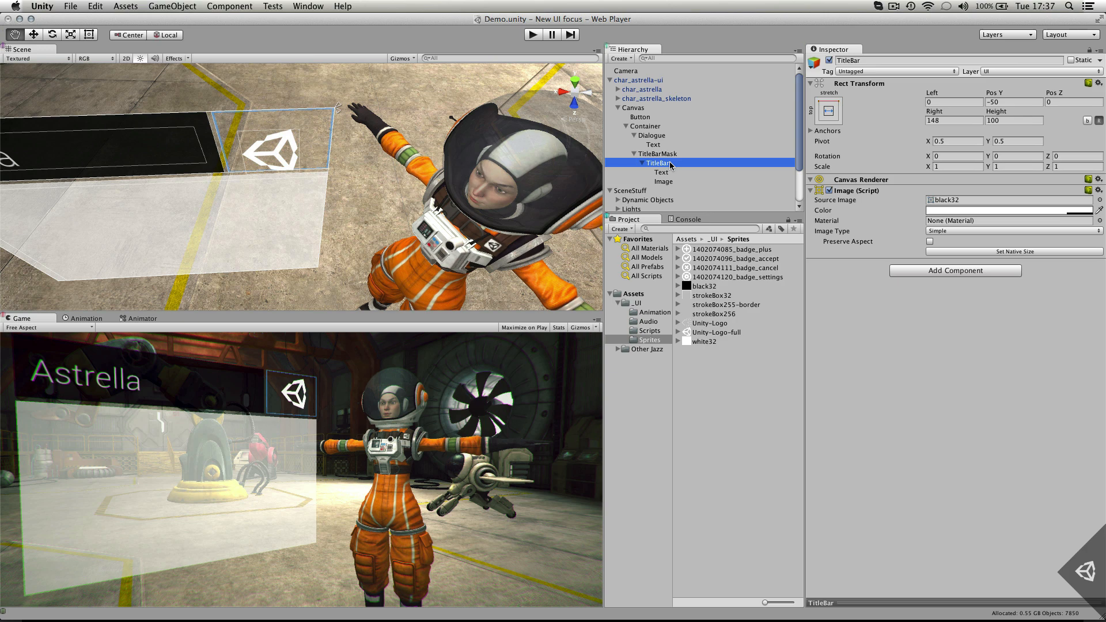
{"action": "left_click", "coordinate": [186, 5]}
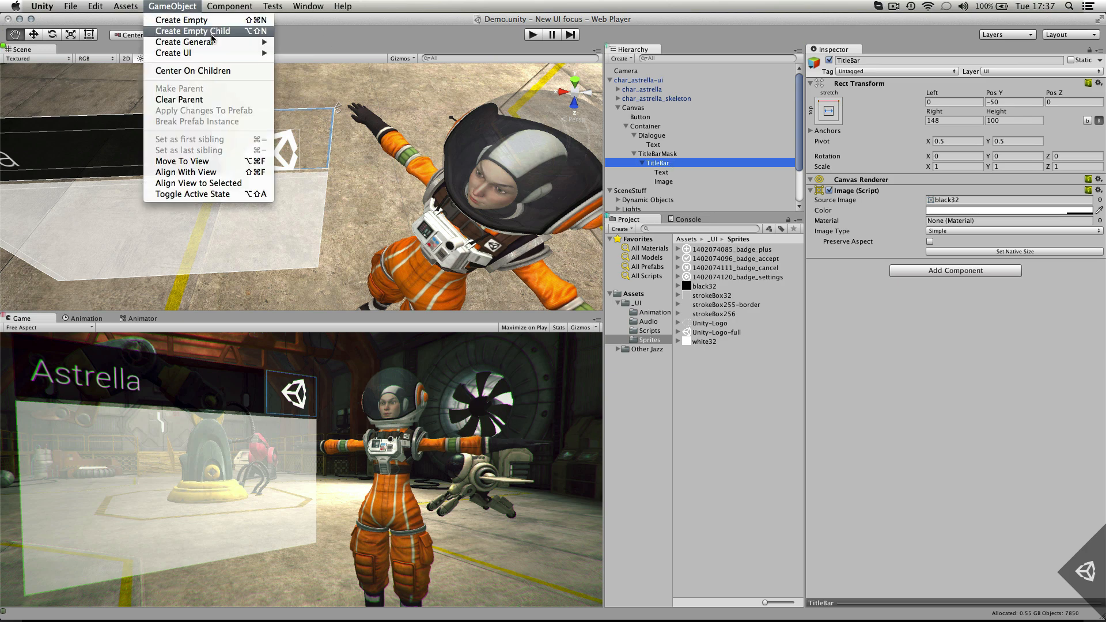
{"action": "left_click", "coordinate": [173, 29]}
{"action": "key", "text": "Return"}
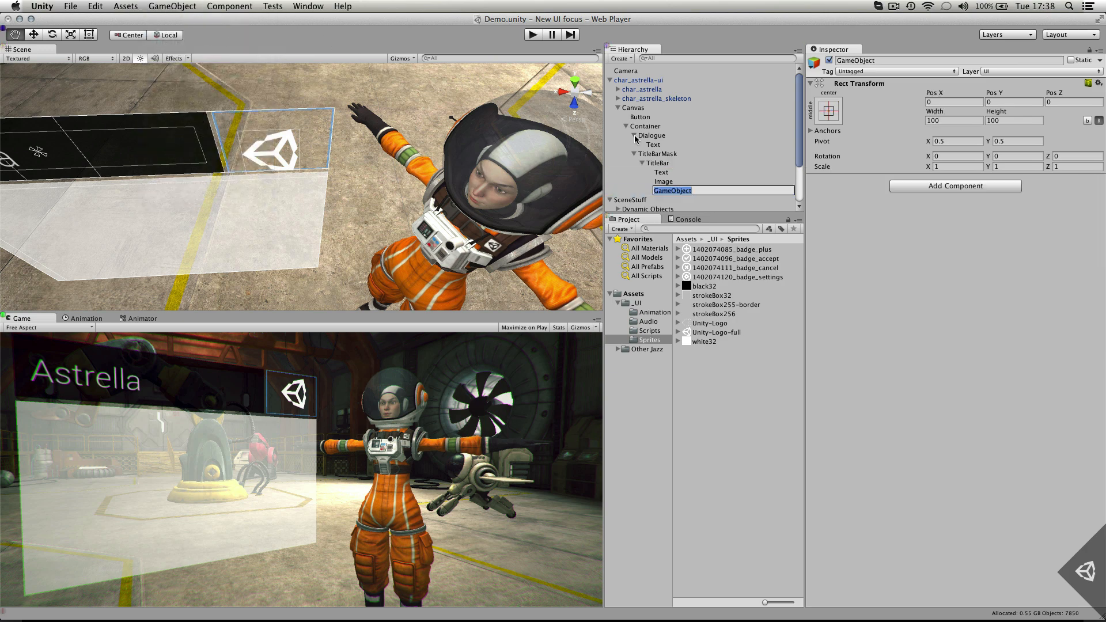
{"action": "type", "text": "uLogoHolder"}
{"action": "key", "text": "Return"}
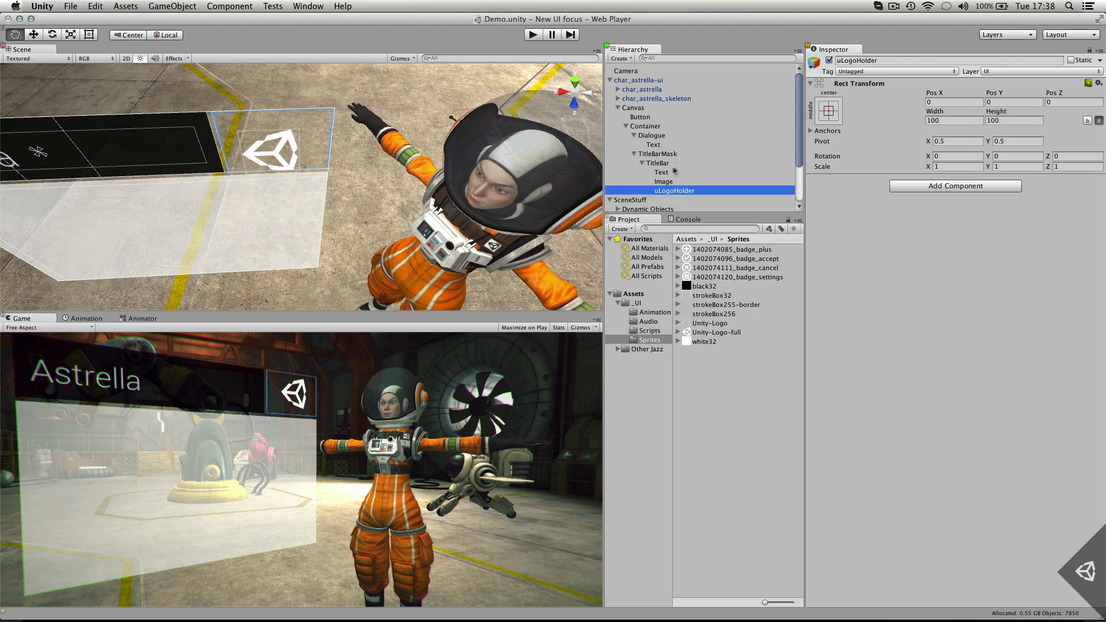
- Parent the logo Image to uLogoHolder and rename it Logo1
{"action": "left_click_drag", "start_coordinate": [664, 183], "coordinate": [681, 191]}
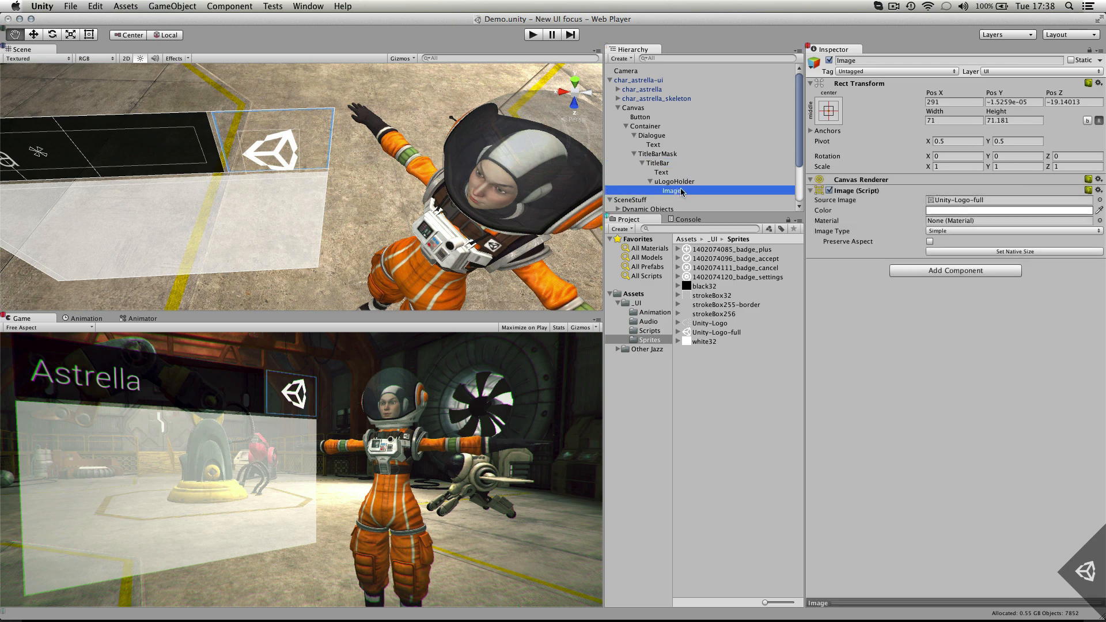
{"action": "key", "text": "Return"}
{"action": "type", "text": "Logo"}
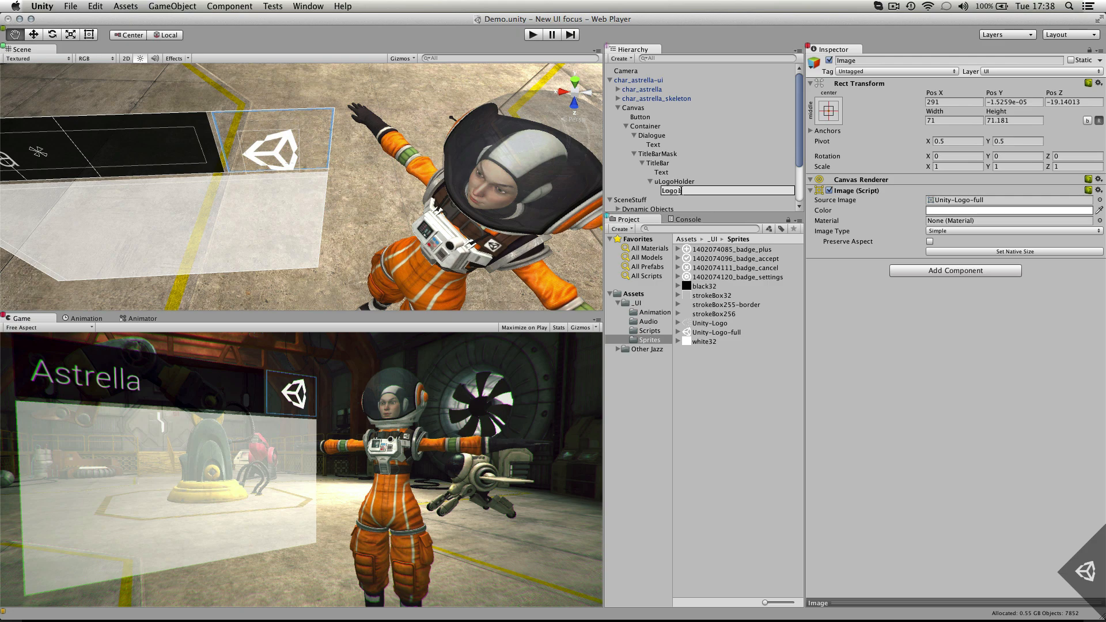
{"action": "key", "text": "Return"}
- Reset Logo1's position inside its parent, and move uLogoHolder into the outlined box beside the title
{"action": "left_click", "coordinate": [683, 182]}
{"action": "scroll", "coordinate": [377, 199], "scroll_direction": "down", "scroll_amount": 5}
{"action": "left_click", "coordinate": [88, 35]}
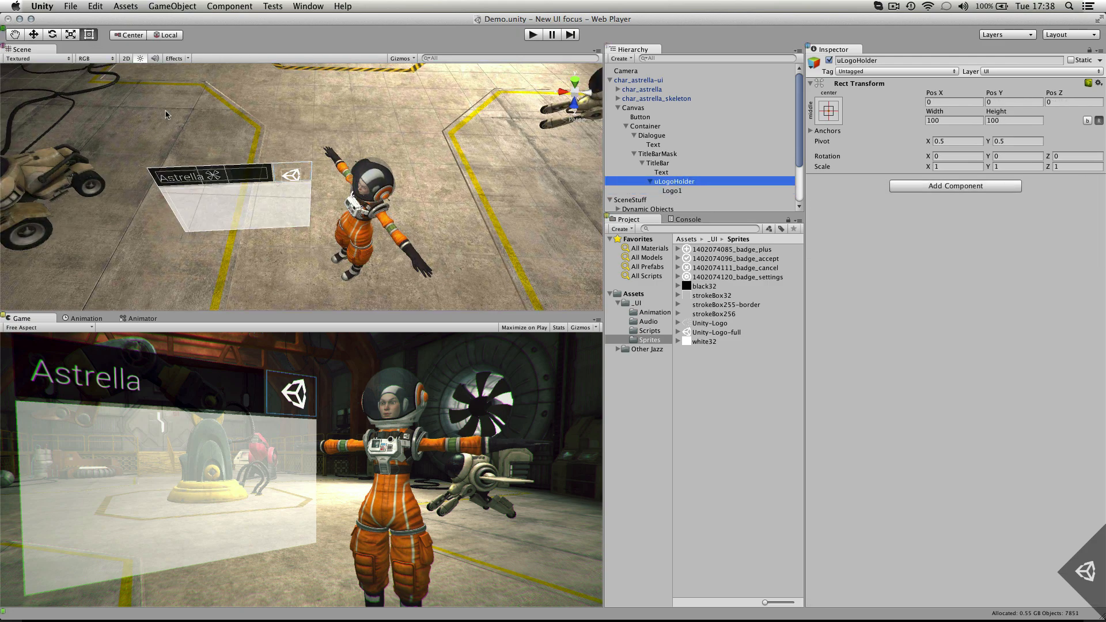
{"action": "key", "text": "f"}
{"action": "left_click_drag", "start_coordinate": [170, 117], "coordinate": [106, 67], "text": "alt"}
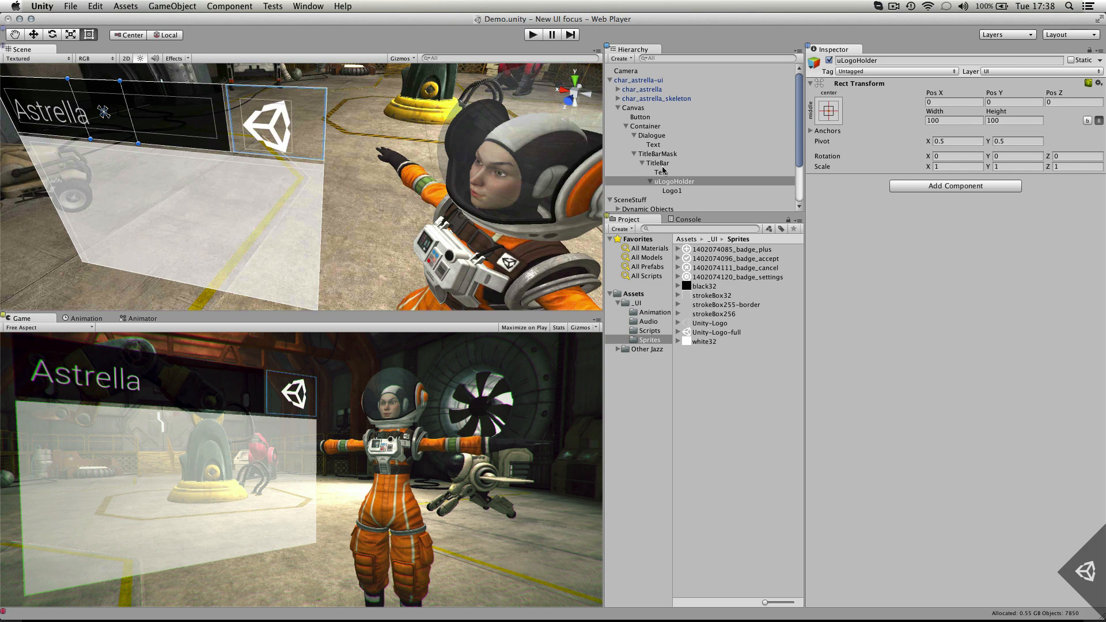
{"action": "left_click", "coordinate": [674, 191]}
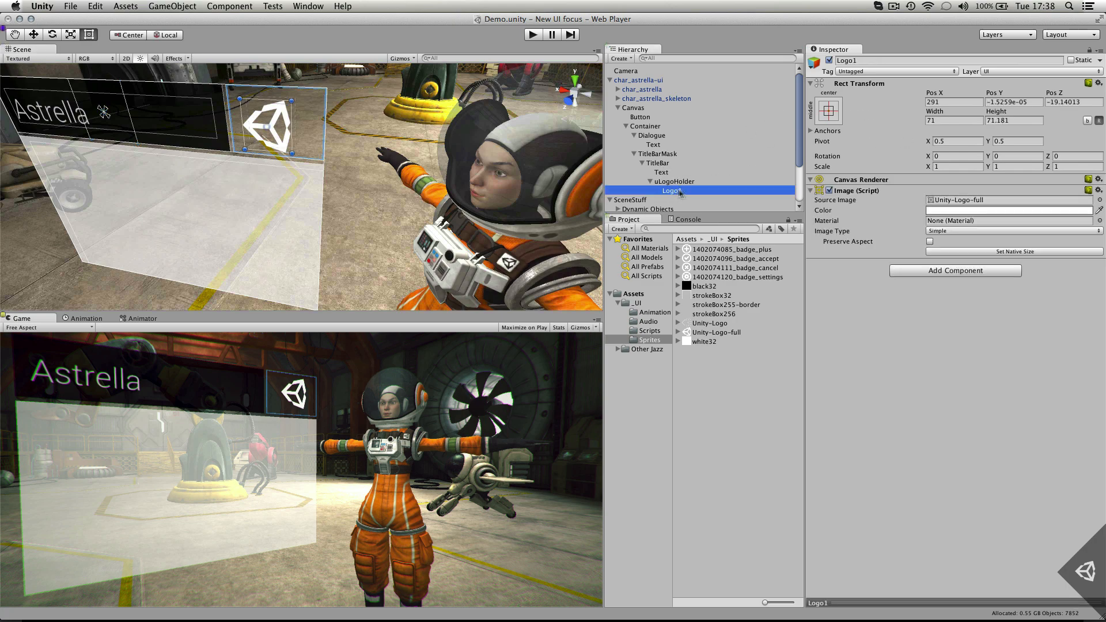
{"action": "left_click", "coordinate": [1100, 84]}
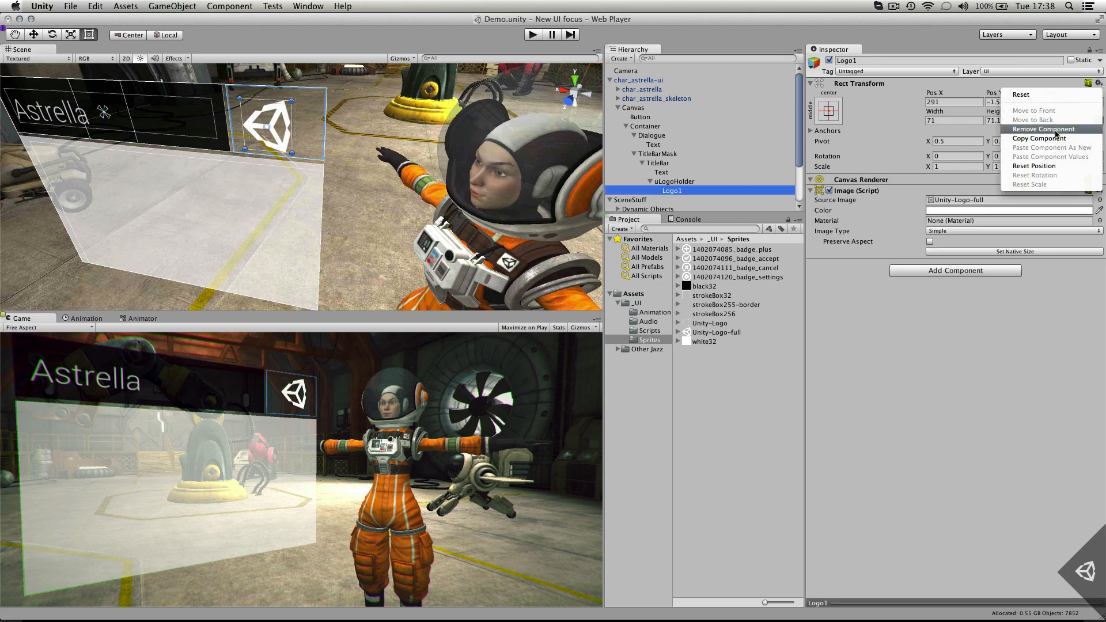
{"action": "left_click", "coordinate": [1049, 167]}
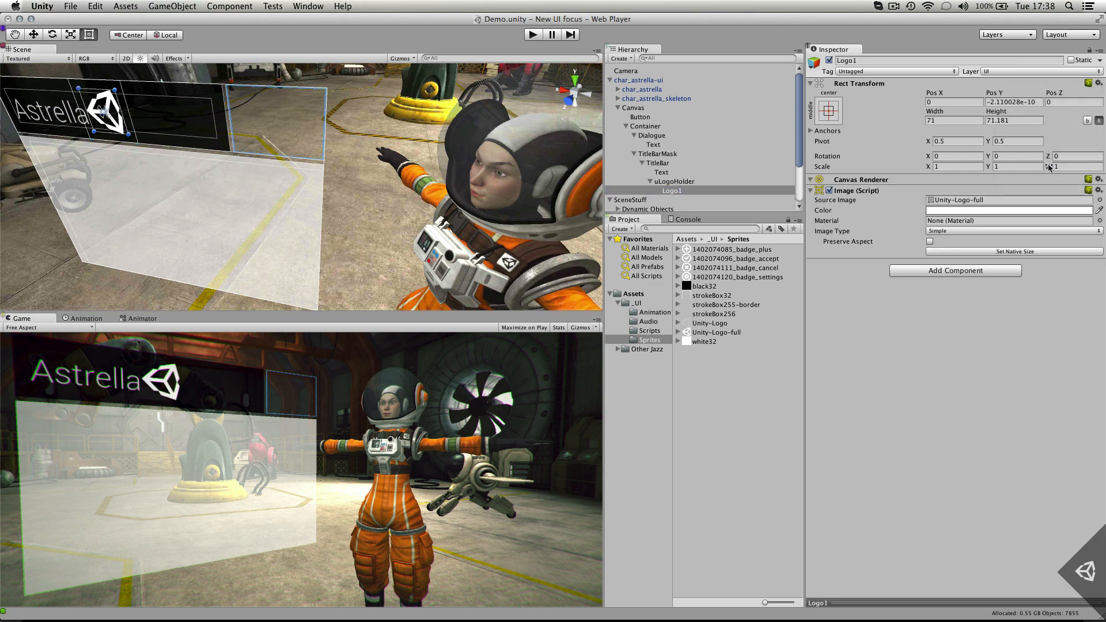
{"action": "left_click", "coordinate": [673, 182]}
{"action": "left_click_drag", "start_coordinate": [111, 108], "coordinate": [307, 119]}
- Offset Logo1 from uLogoHolder's centre along Z to about -30 as the front face of a cube
{"action": "left_click", "coordinate": [284, 121]}
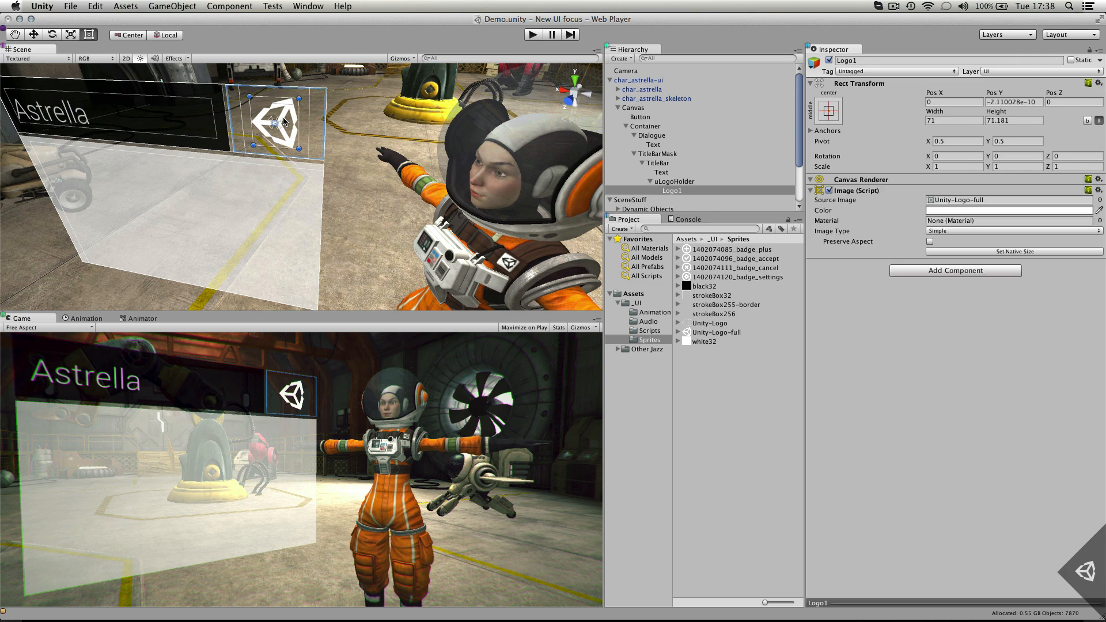
{"action": "left_click", "coordinate": [35, 34]}
{"action": "left_click_drag", "start_coordinate": [291, 114], "coordinate": [194, 182], "text": "alt"}
{"action": "left_click_drag", "start_coordinate": [283, 152], "coordinate": [291, 148]}
{"action": "left_click_drag", "start_coordinate": [291, 149], "coordinate": [490, 101], "text": "alt"}
- Duplicate Logo1 three times within uLogoHolder and name the copies Logo2, Logo3 and Logo4
{"action": "key", "text": "super+d"}
{"action": "key", "text": "super+d"}
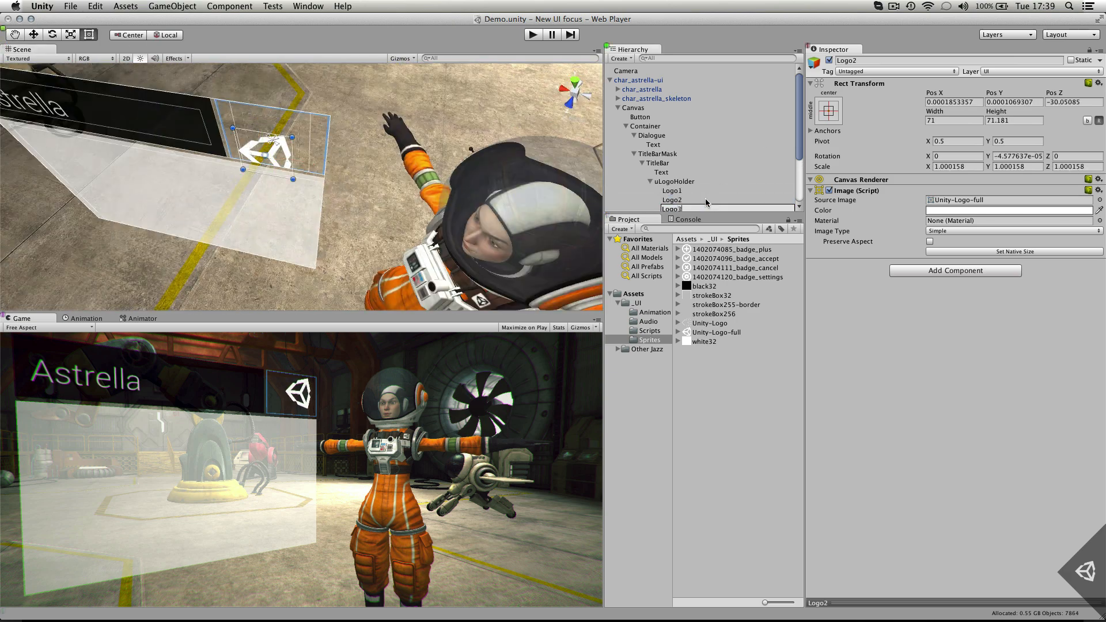
{"action": "scroll", "coordinate": [706, 203], "scroll_direction": "down", "scroll_amount": 3}
- Set Logo2's Y rotation to -90 and move it to about X 38, Z 6 as a side face of the cube
{"action": "left_click", "coordinate": [672, 113]}
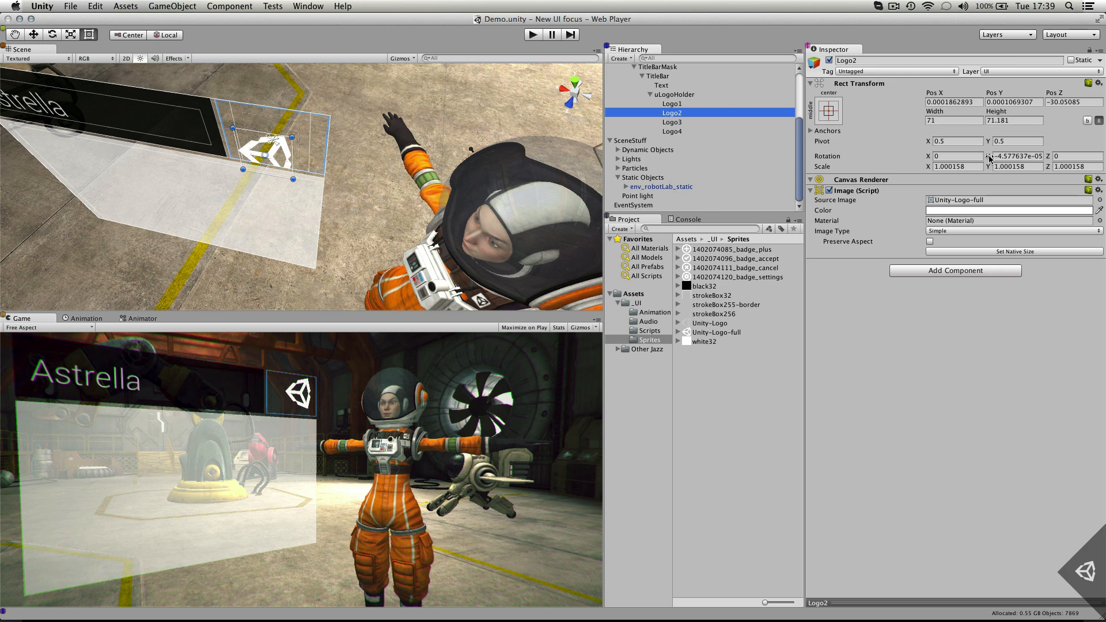
{"action": "left_click_drag", "start_coordinate": [990, 158], "coordinate": [923, 159]}
{"action": "type", "text": "-90"}
{"action": "left_click", "coordinate": [574, 81]}
{"action": "key", "text": "w"}
{"action": "left_click_drag", "start_coordinate": [295, 149], "coordinate": [336, 146]}
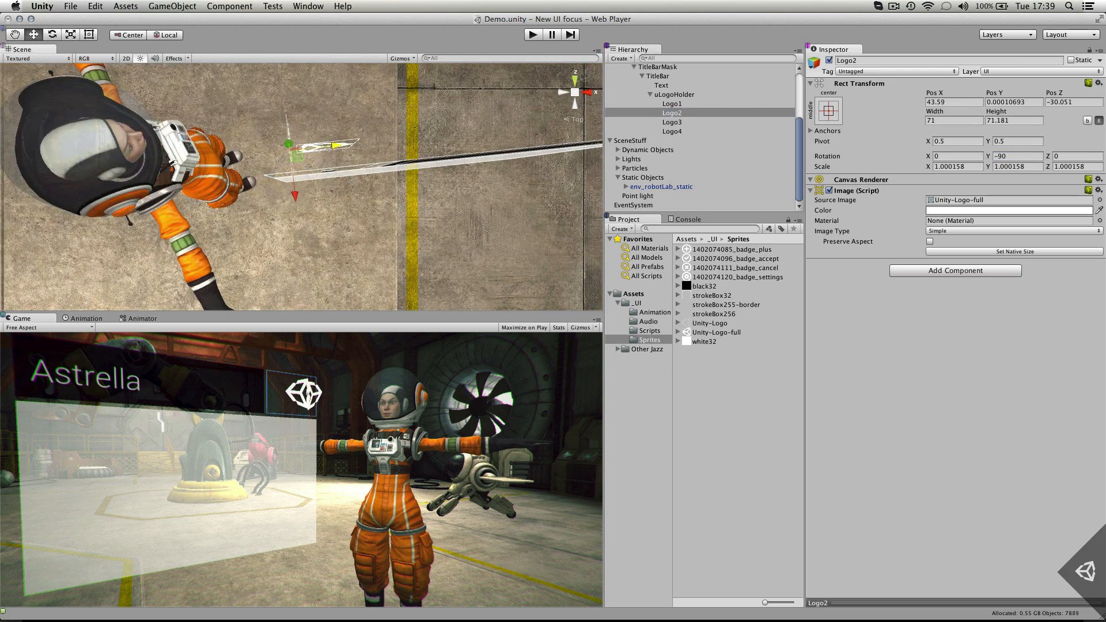
{"action": "key", "text": "f"}
- Set Logo3's Y rotation to -180 and move it back along Z as the face opposite Logo1
{"action": "left_click", "coordinate": [672, 122]}
{"action": "left_click", "coordinate": [1017, 156]}
{"action": "type", "text": "-180"}
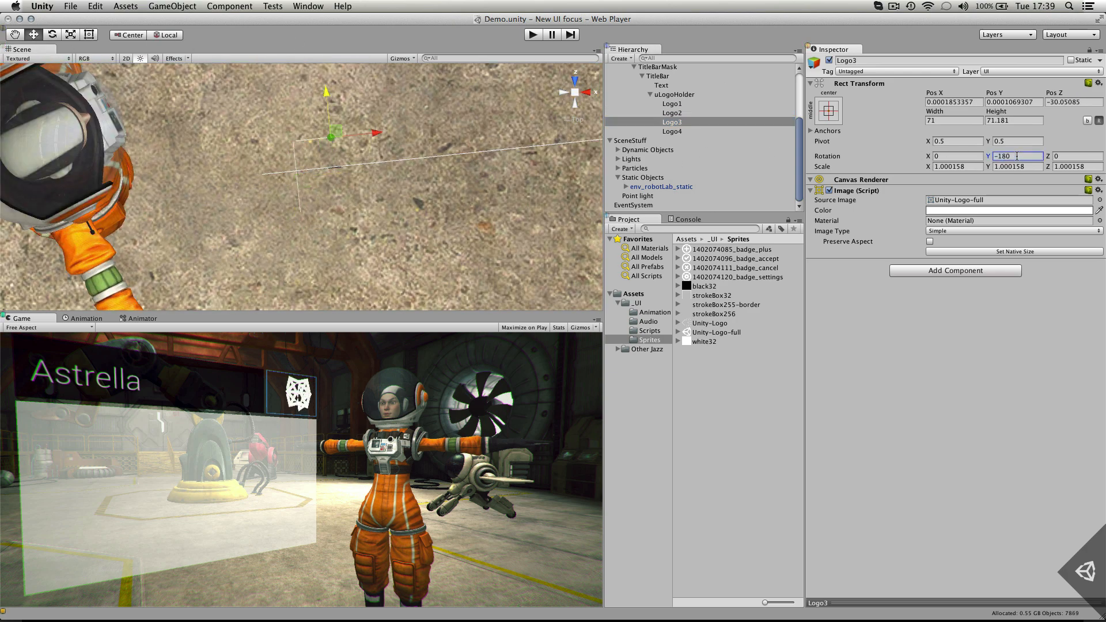
{"action": "left_click_drag", "start_coordinate": [327, 93], "coordinate": [334, 165]}
- Set Logo4's Y rotation to 90 and position it as the cube's remaining side face opposite Logo2
{"action": "left_click", "coordinate": [672, 132]}
{"action": "left_click", "coordinate": [1017, 157]}
{"action": "type", "text": "90"}
{"action": "left_click_drag", "start_coordinate": [326, 95], "coordinate": [330, 130]}
{"action": "left_click_drag", "start_coordinate": [287, 181], "coordinate": [323, 178]}
- Check the arrangement of the logo faces under uLogoHolder from the front, selecting them together and individually
{"action": "left_click_drag", "start_coordinate": [390, 189], "coordinate": [343, 146], "text": "alt"}
{"action": "left_click", "coordinate": [672, 104]}
{"action": "left_click", "coordinate": [691, 131], "text": "shift"}
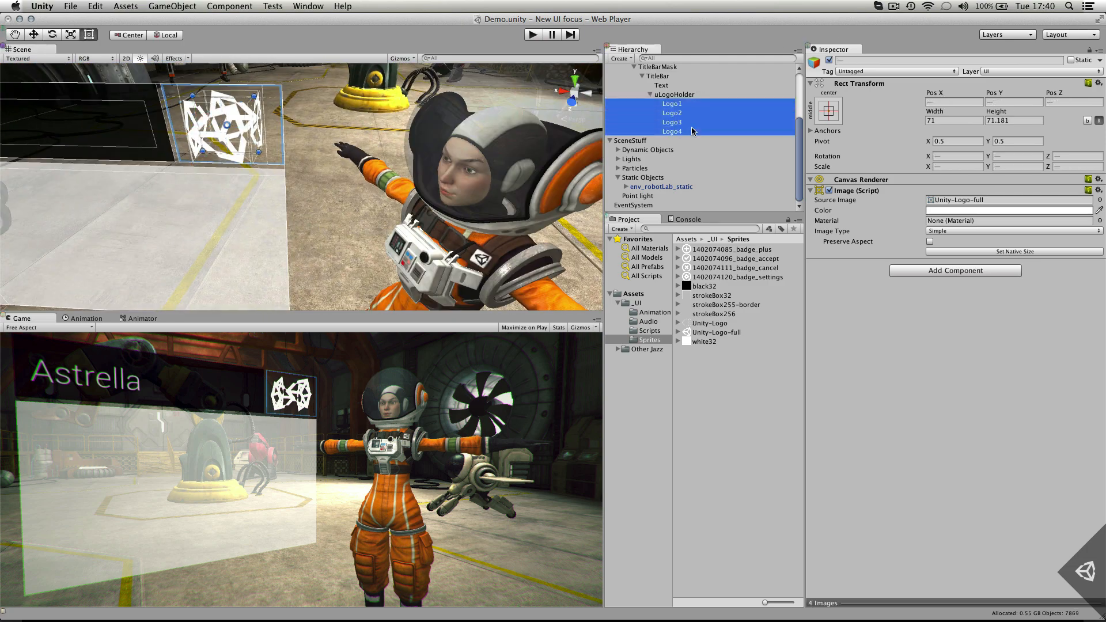
{"action": "left_click", "coordinate": [680, 95]}
{"action": "left_click", "coordinate": [683, 103]}
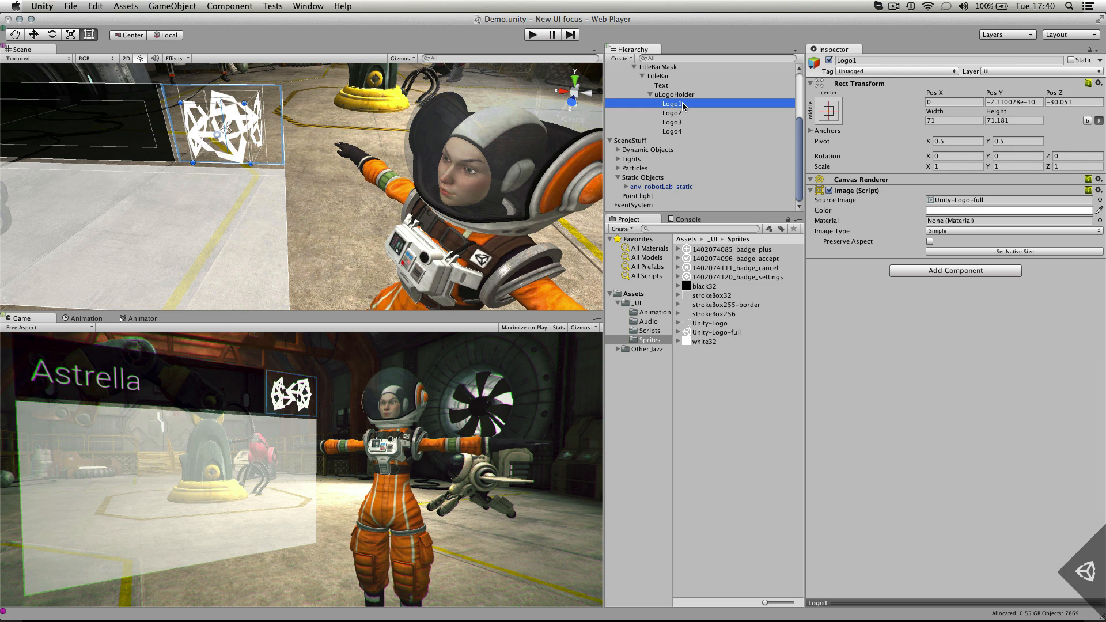
{"action": "left_click", "coordinate": [683, 114]}
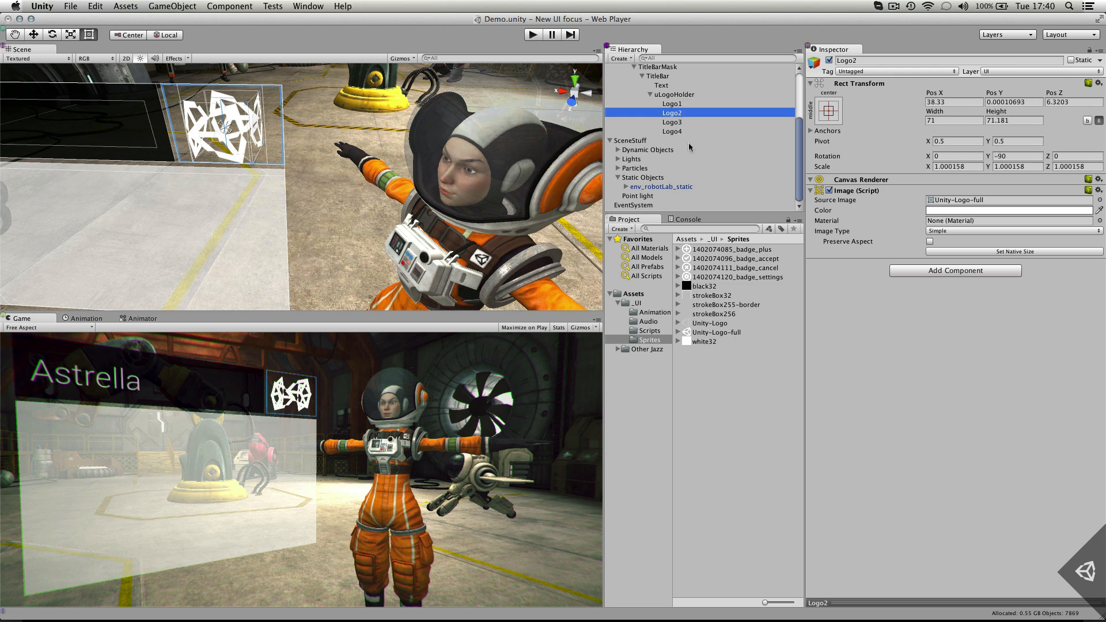
- Lower the image colour alpha of Logo2, Logo3 and Logo4 together to about 47, keeping them white
{"action": "left_click", "coordinate": [687, 130], "text": "shift"}
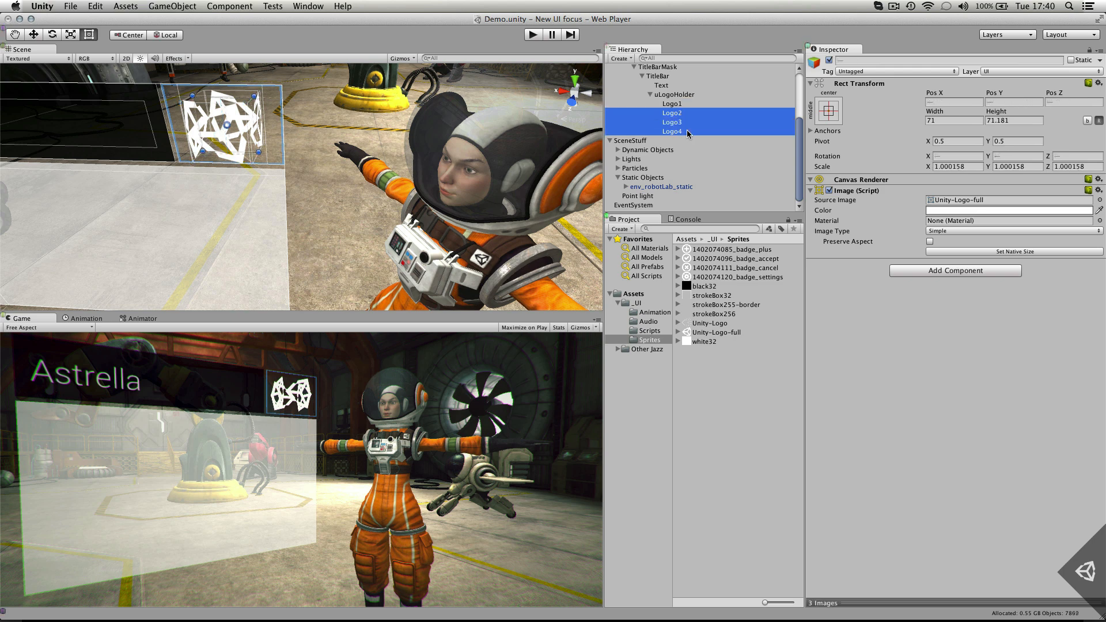
{"action": "left_click", "coordinate": [1009, 213]}
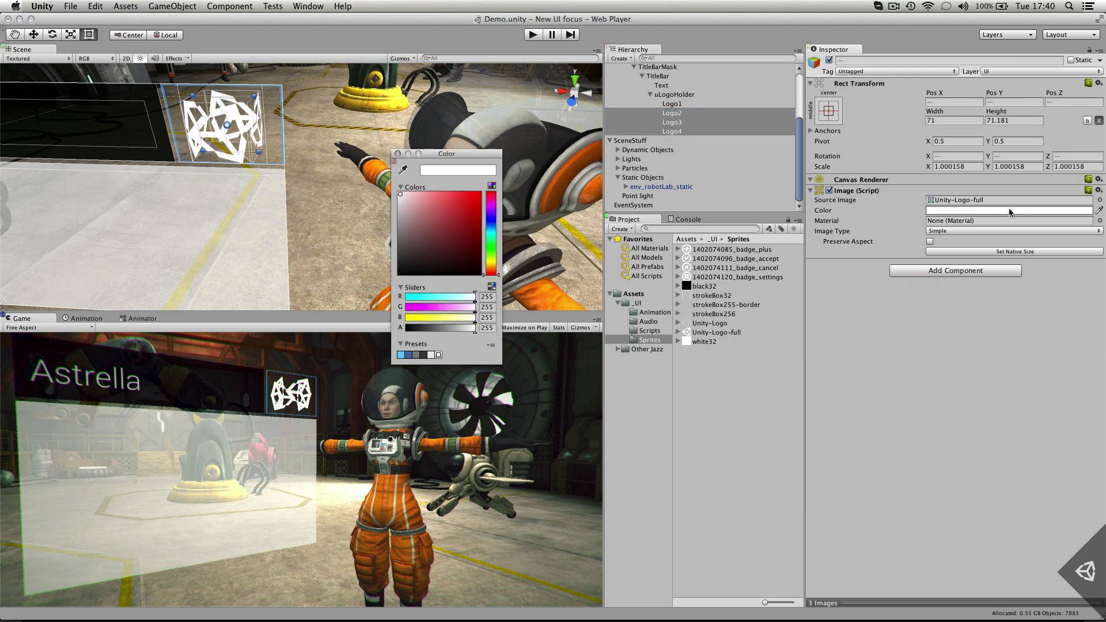
{"action": "left_click", "coordinate": [420, 329]}
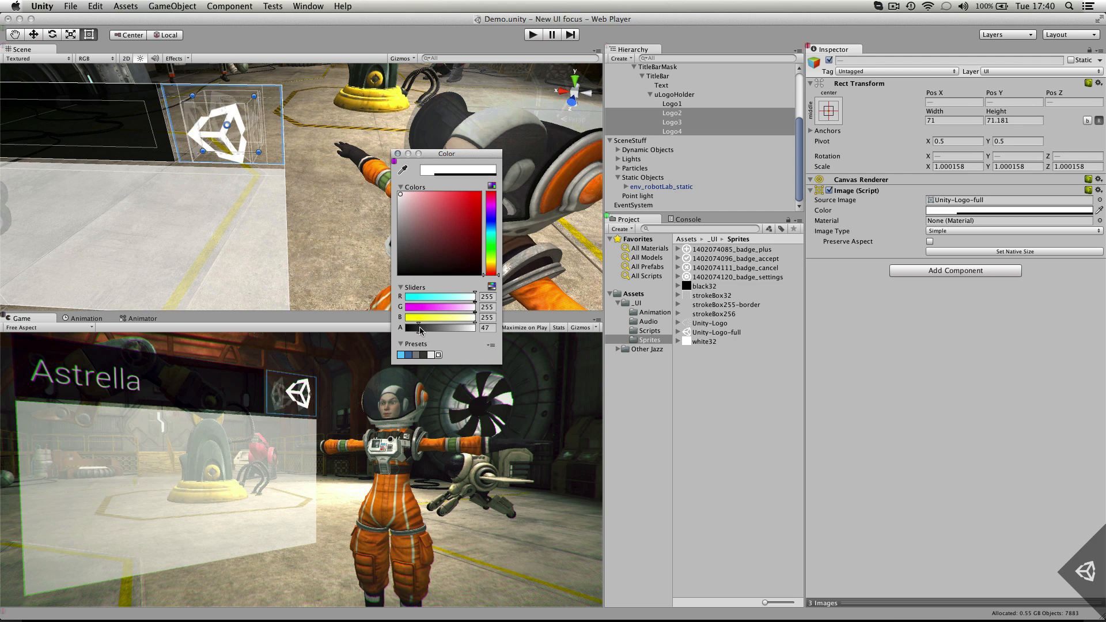
{"action": "left_click_drag", "start_coordinate": [420, 329], "coordinate": [419, 326]}
{"action": "left_click", "coordinate": [397, 154]}
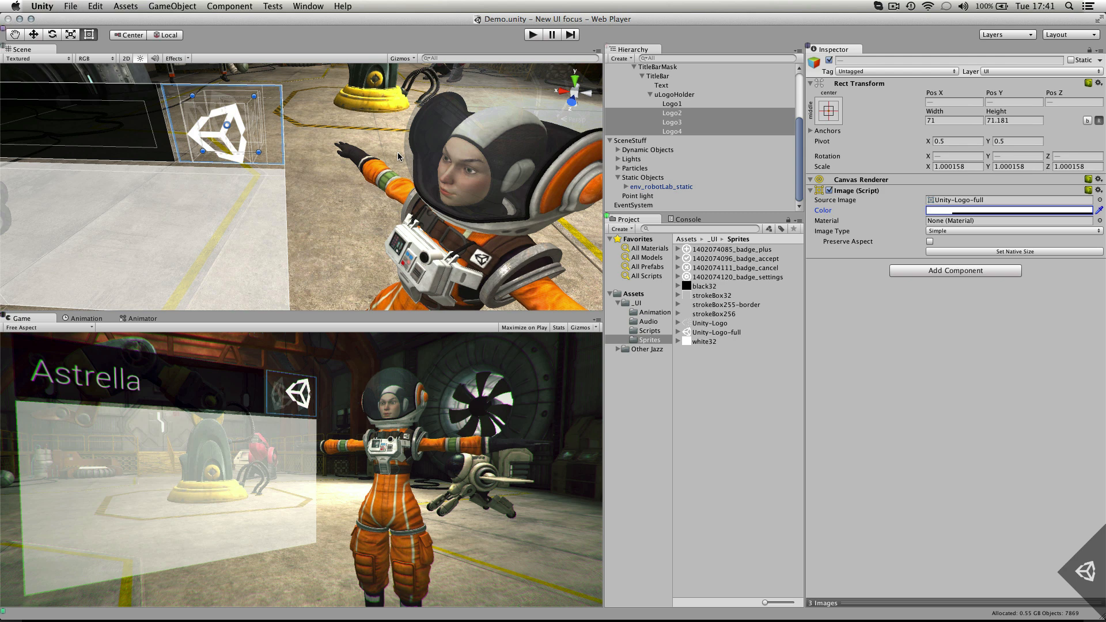
- Add an Animator component to uLogoHolder
{"action": "left_click", "coordinate": [677, 95]}
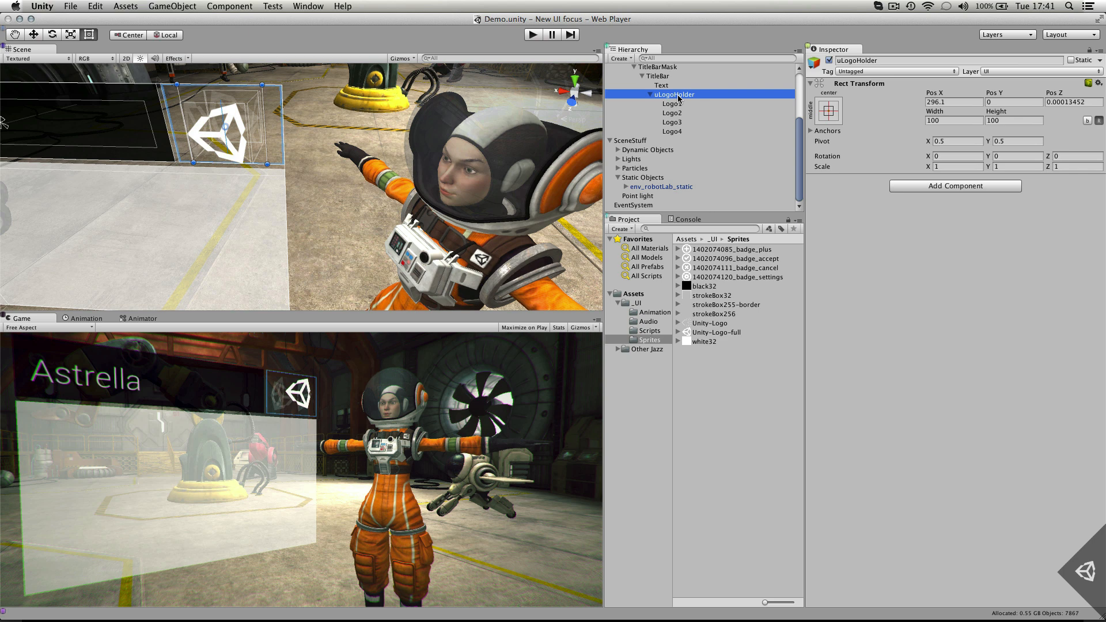
{"action": "left_click", "coordinate": [951, 187]}
{"action": "type", "text": "anim"}
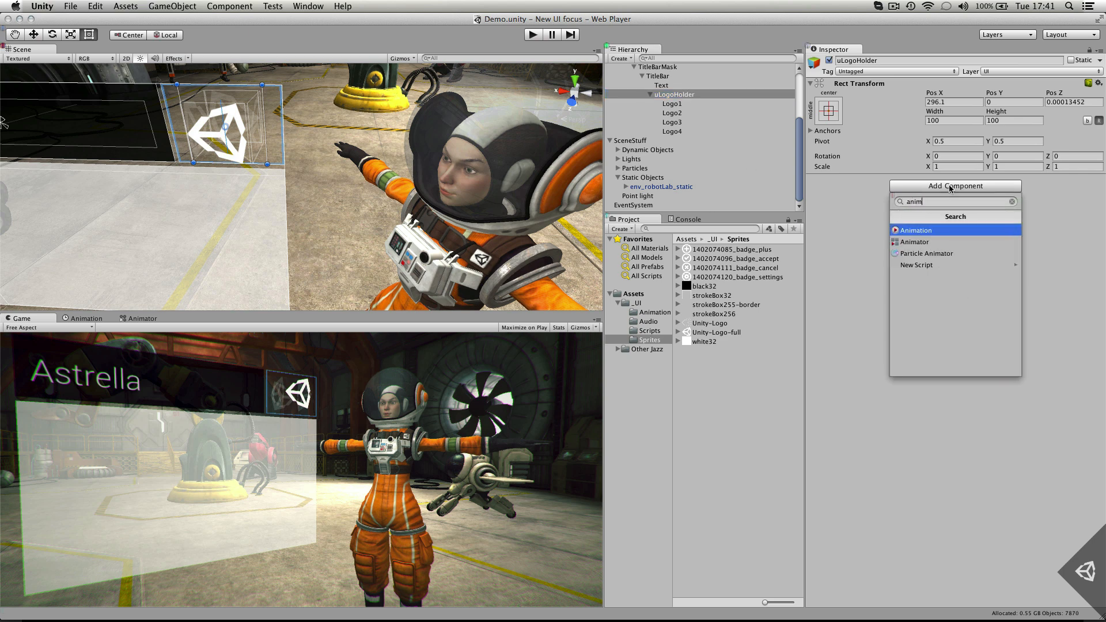
{"action": "key", "text": "Down"}
{"action": "key", "text": "Return"}
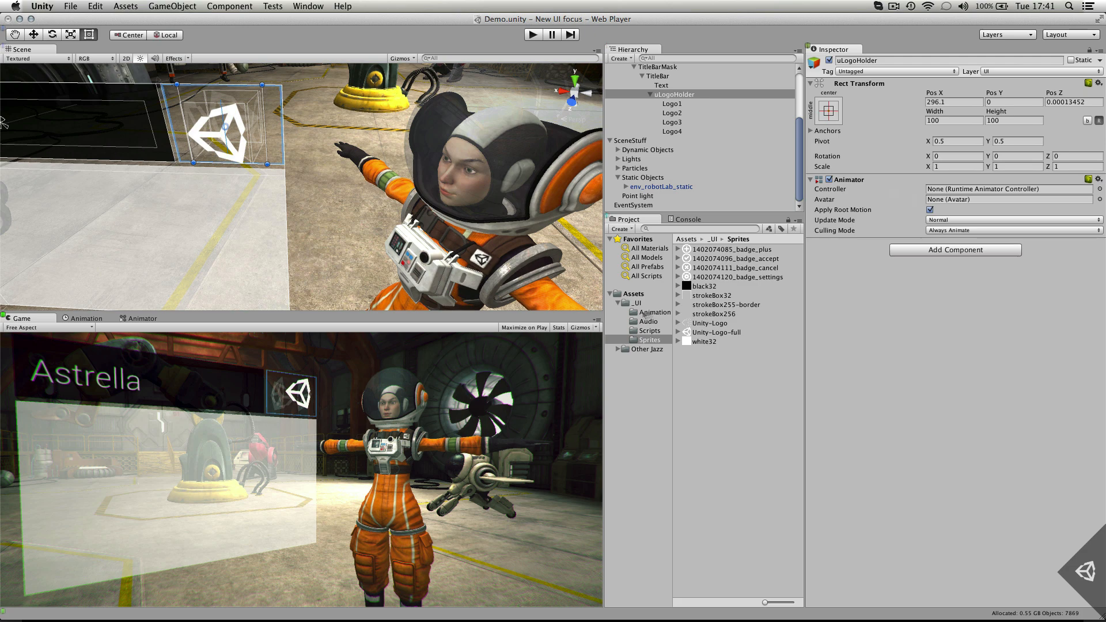
- Create an Animator Controller named Logos, assign it to uLogoHolder, and store it in the _UI Animation folder
{"action": "left_click", "coordinate": [690, 95]}
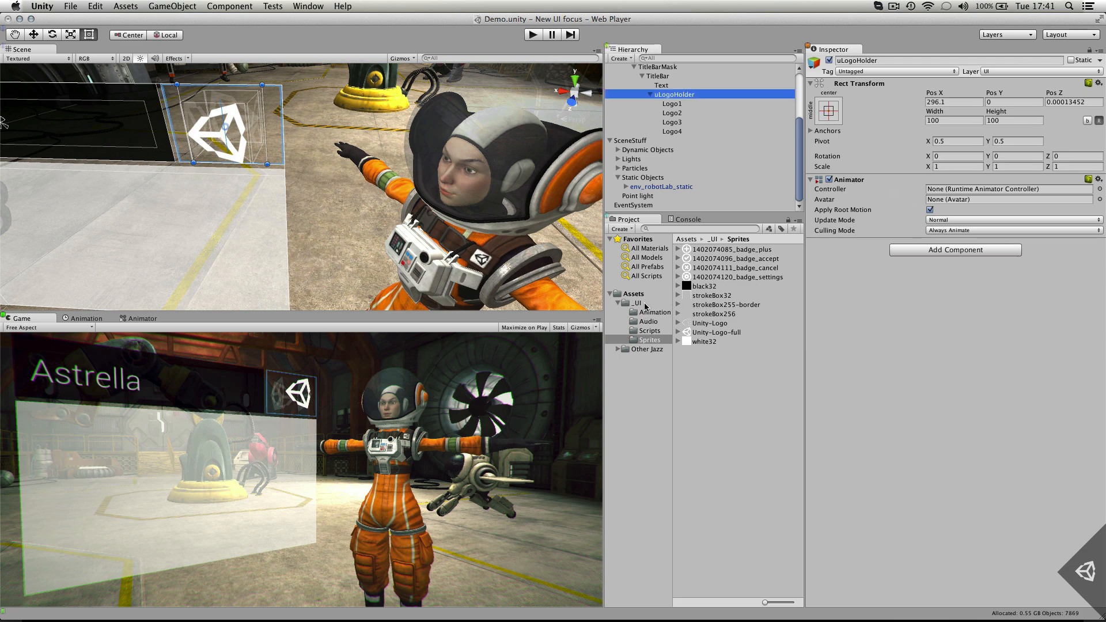
{"action": "left_click", "coordinate": [622, 229]}
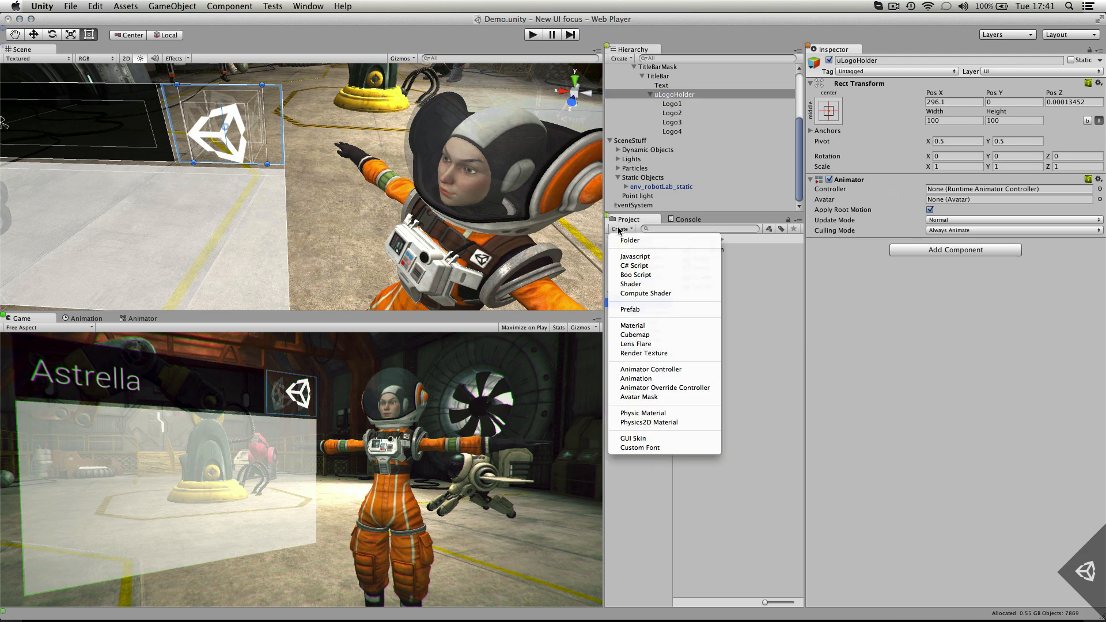
{"action": "left_click", "coordinate": [669, 370]}
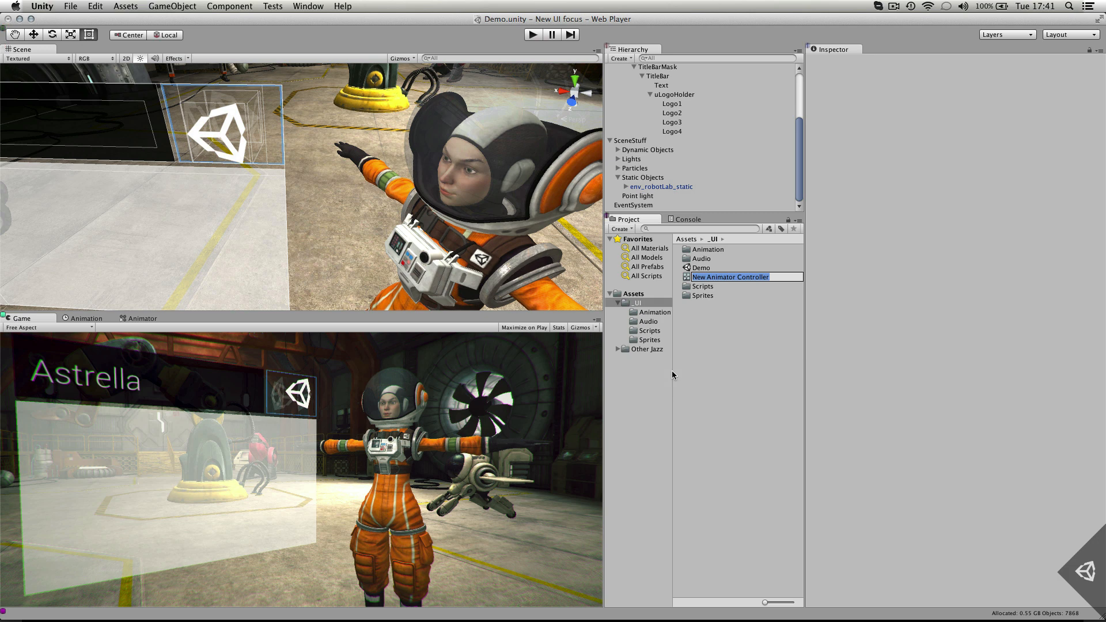
{"action": "type", "text": "Logos"}
{"action": "key", "text": "Return"}
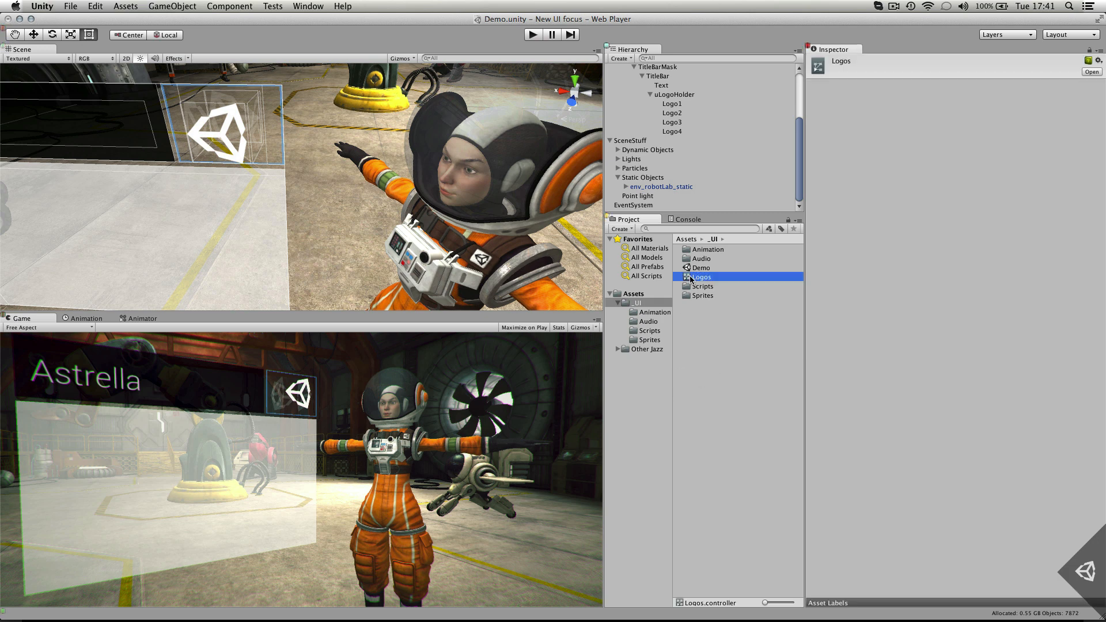
{"action": "left_click_drag", "start_coordinate": [691, 279], "coordinate": [674, 94]}
{"action": "double_click", "coordinate": [700, 251]}
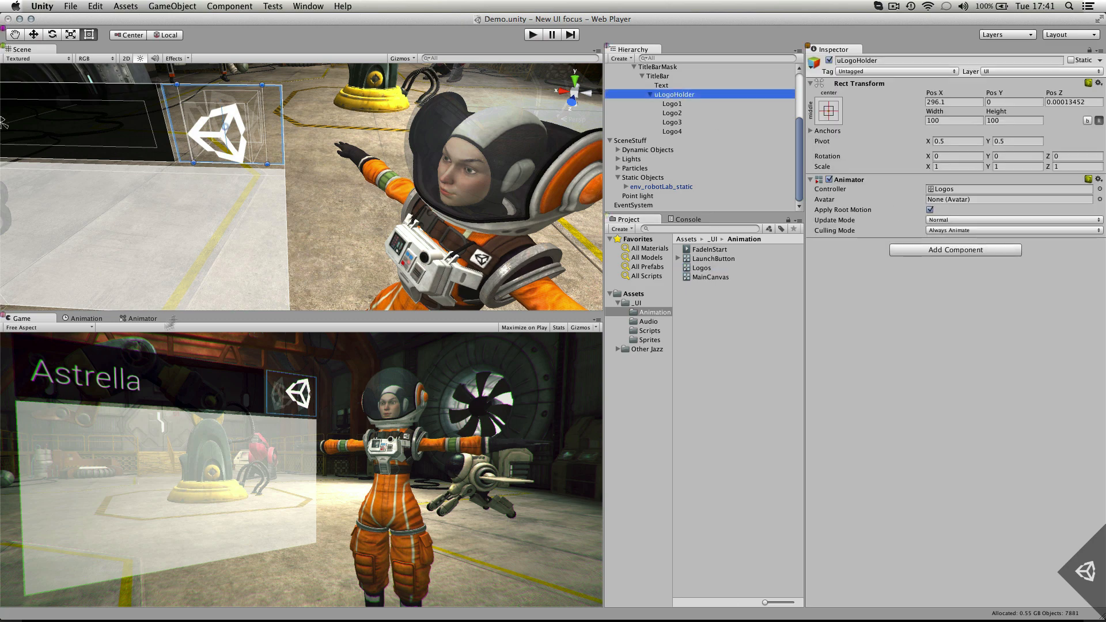
- Create an animation clip named LogoRotation for uLogoHolder and add a Rect Transform Rotation curve to it
{"action": "left_click", "coordinate": [86, 319]}
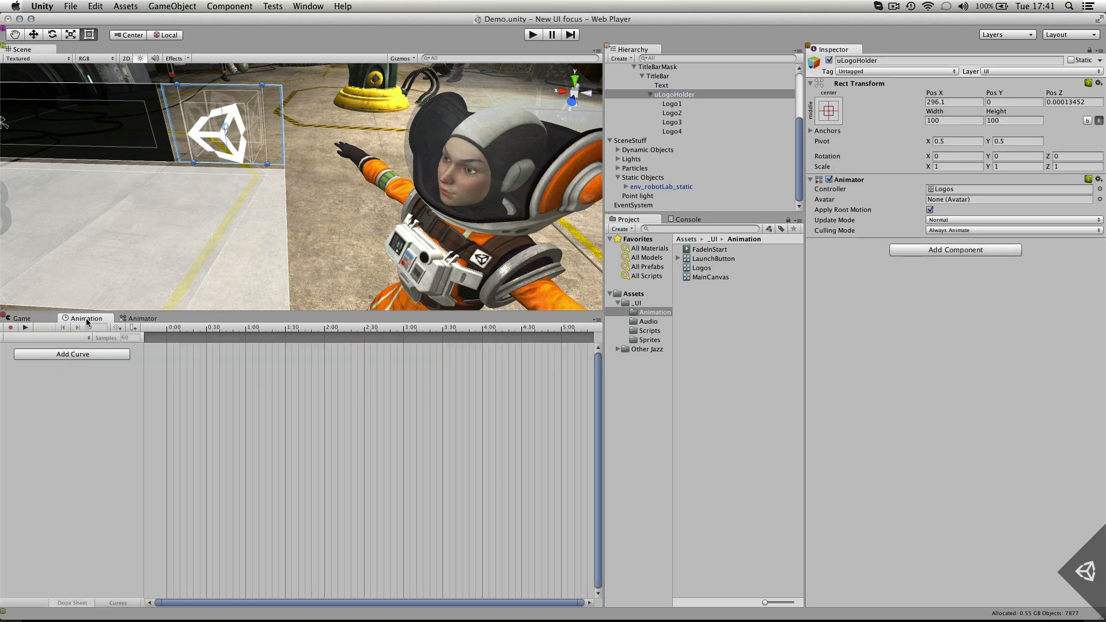
{"action": "left_click", "coordinate": [83, 355]}
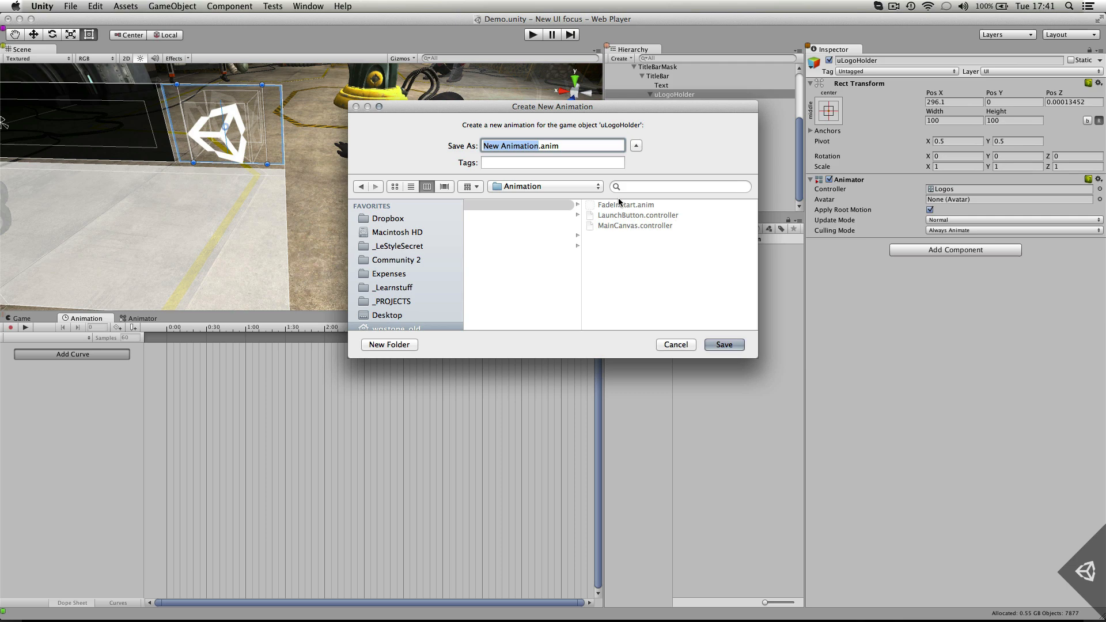
{"action": "type", "text": "Rotation"}
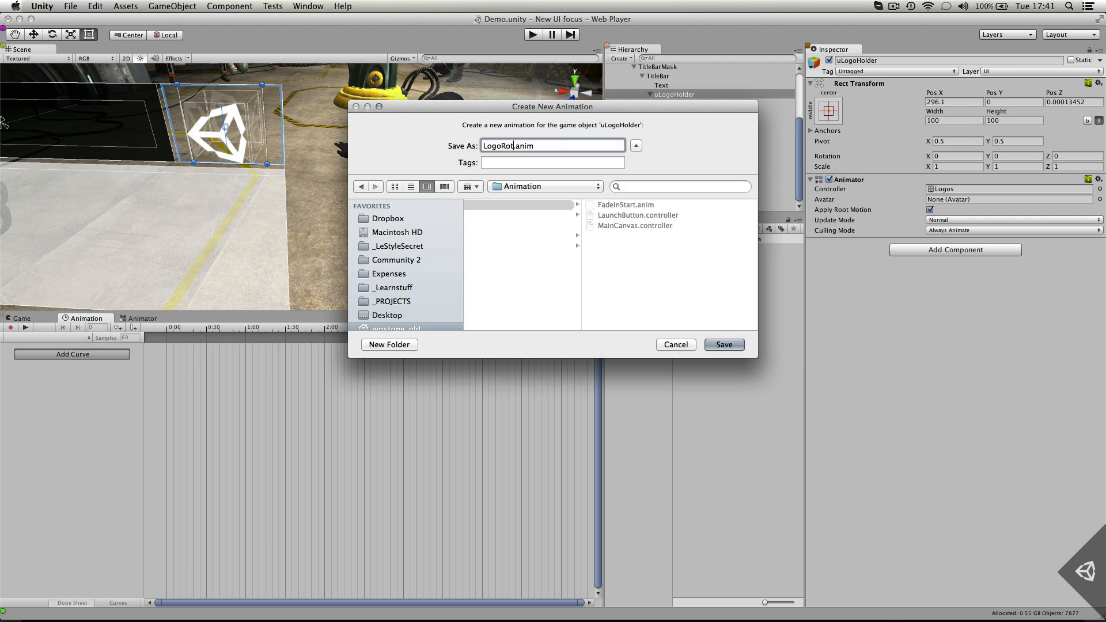
{"action": "key", "text": "Return"}
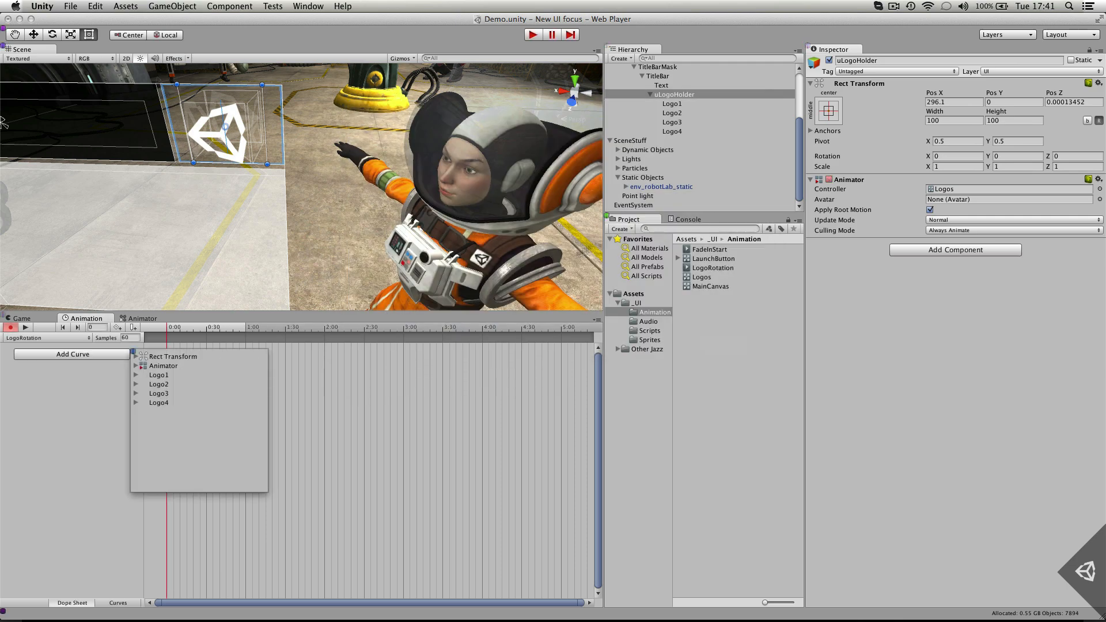
{"action": "left_click", "coordinate": [136, 357]}
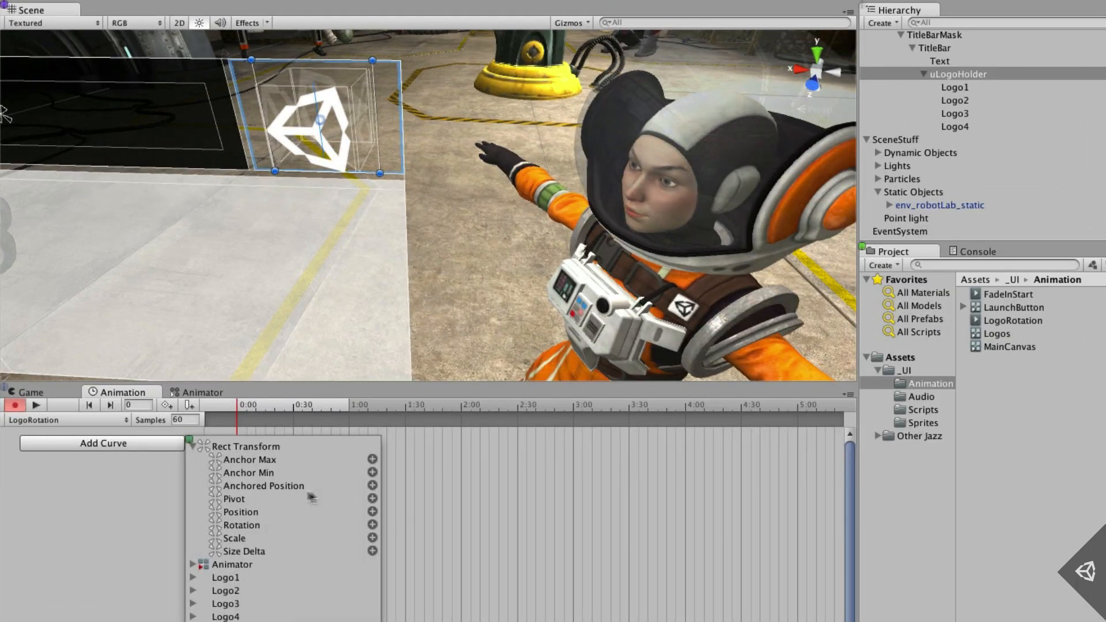
{"action": "left_click", "coordinate": [372, 525]}
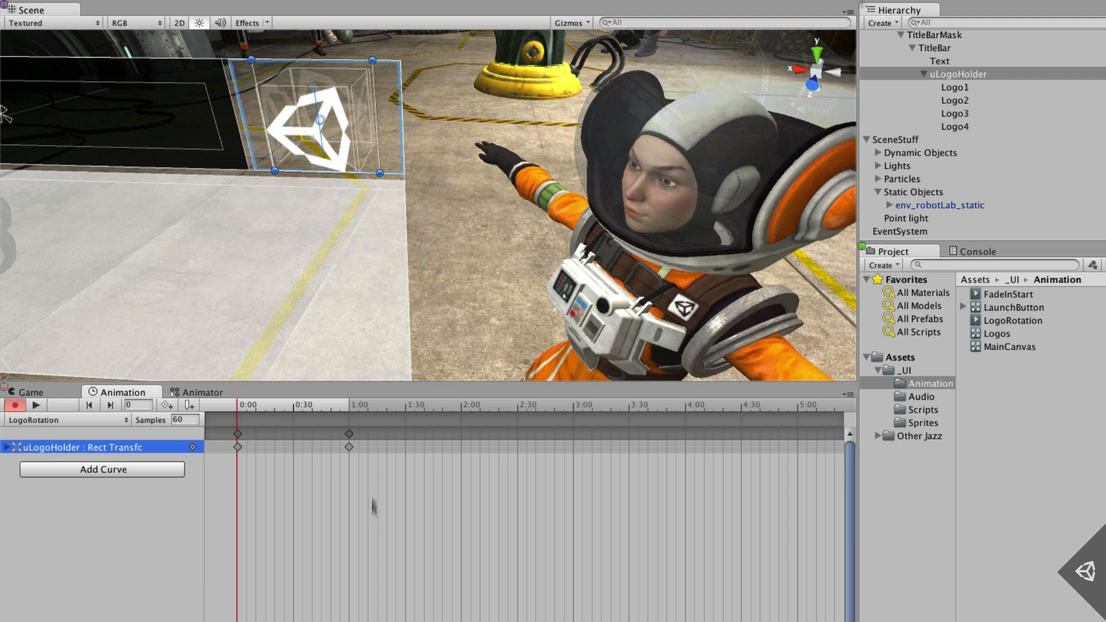
- Move the end rotation keyframe to 3:00 and add rotation keyframes at 1:00 and 2:00
{"action": "left_click_drag", "start_coordinate": [349, 439], "coordinate": [574, 439]}
{"action": "left_click", "coordinate": [7, 448]}
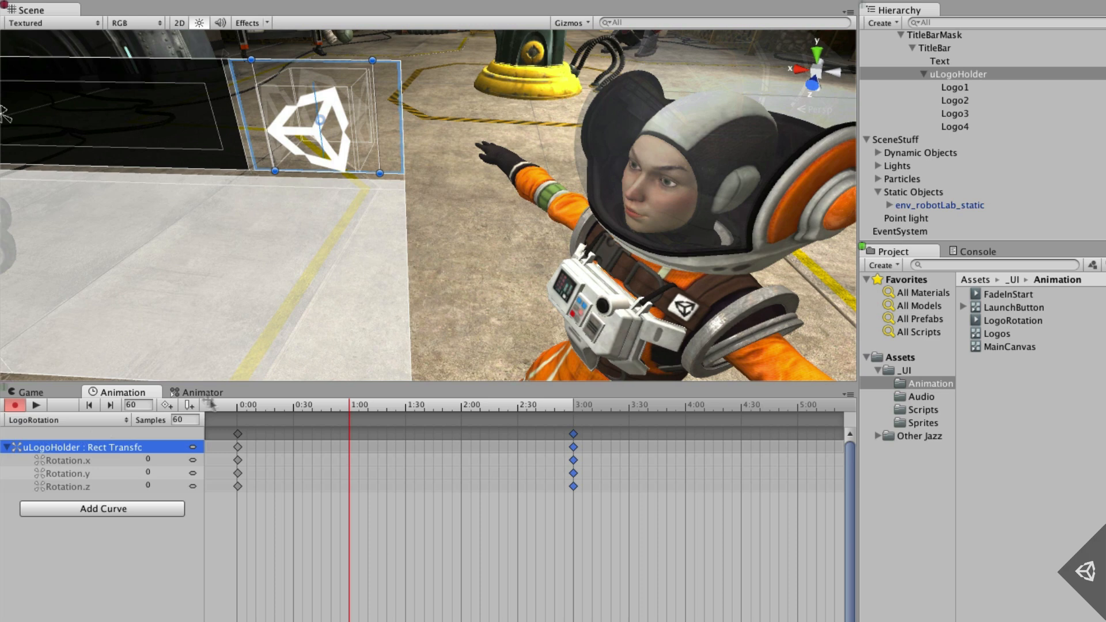
{"action": "left_click", "coordinate": [170, 408]}
{"action": "left_click", "coordinate": [462, 406]}
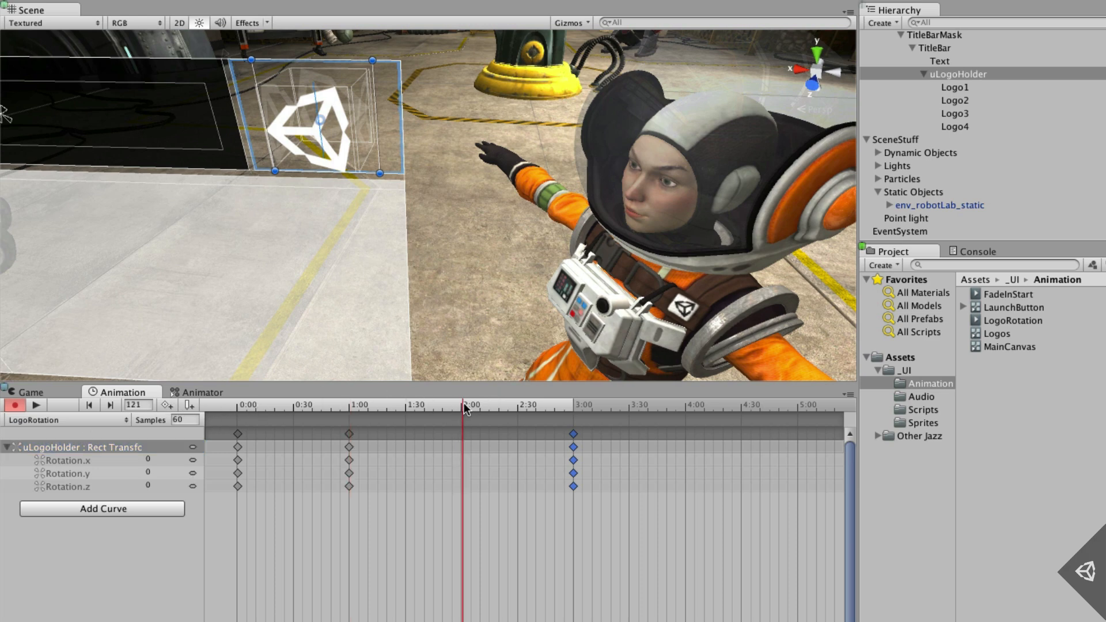
{"action": "left_click", "coordinate": [169, 406]}
- Set uLogoHolder's Y rotation to -90 at 1:00, -180 at 2:00 and -270 at 3:00
{"action": "left_click", "coordinate": [349, 407]}
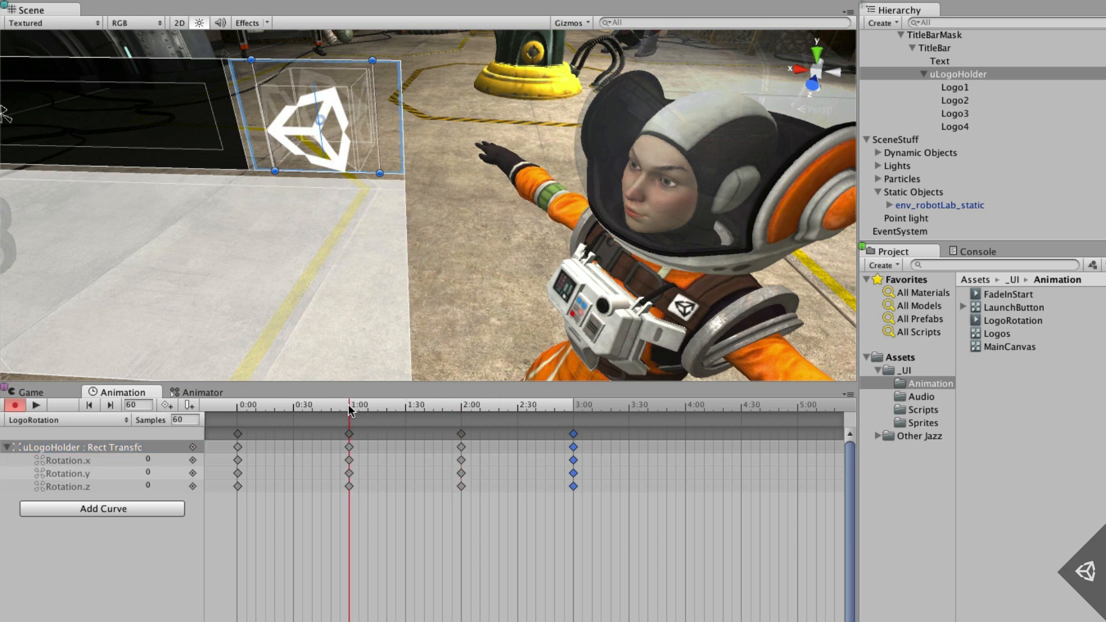
{"action": "left_click_drag", "start_coordinate": [1105, 190], "coordinate": [0, 488]}
{"action": "type", "text": "-90"}
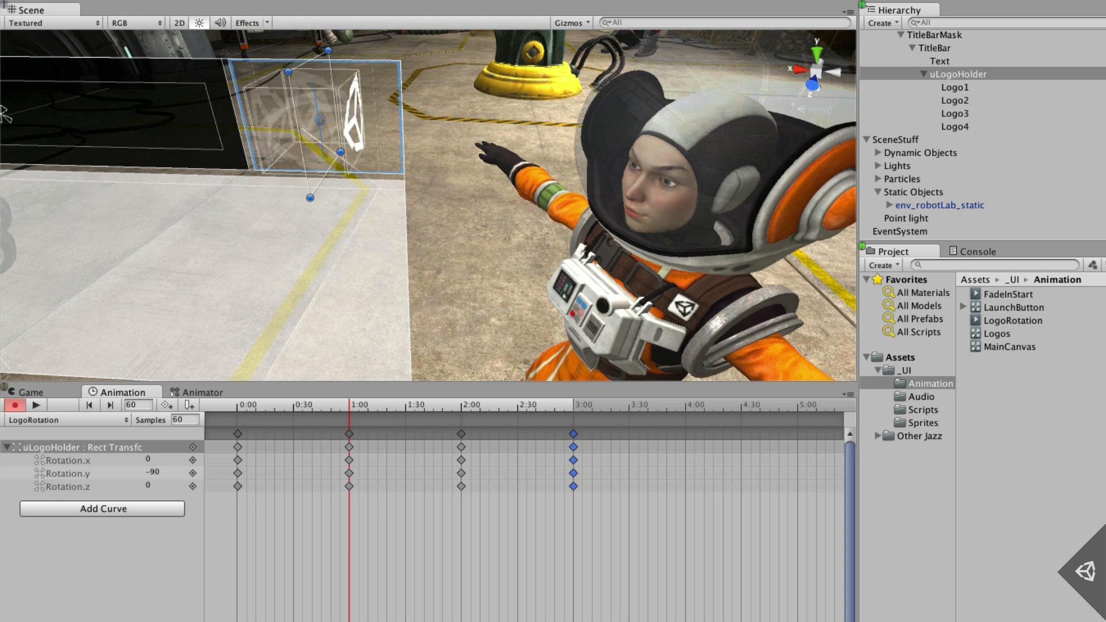
{"action": "left_click_drag", "start_coordinate": [371, 405], "coordinate": [461, 406]}
{"action": "type", "text": "-180"}
{"action": "left_click_drag", "start_coordinate": [561, 406], "coordinate": [574, 405]}
{"action": "type", "text": "-270"}
- Add a rotation keyframe at 4:00 with Y rotation -360 and preview the LogoRotation clip
{"action": "left_click", "coordinate": [685, 407]}
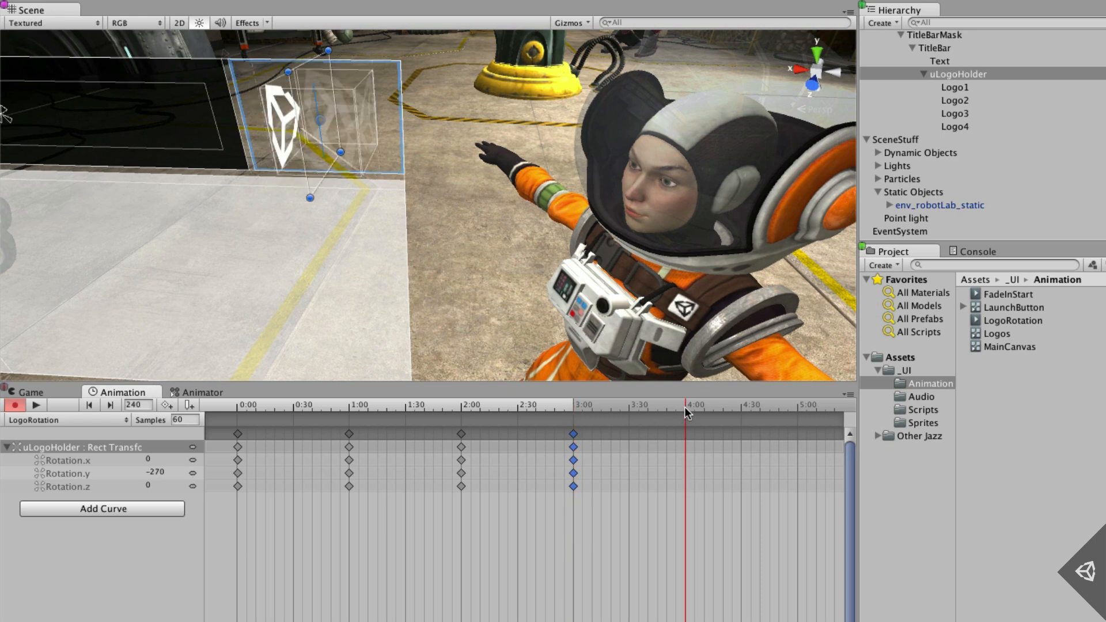
{"action": "left_click", "coordinate": [169, 405]}
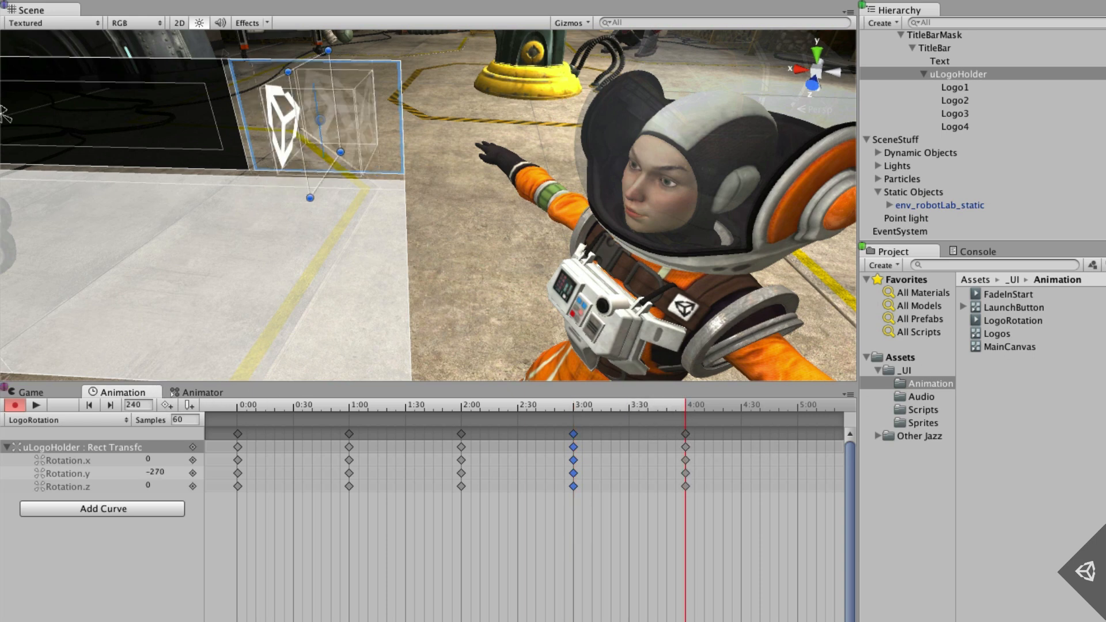
{"action": "type", "text": "-360"}
{"action": "key", "text": "Return"}
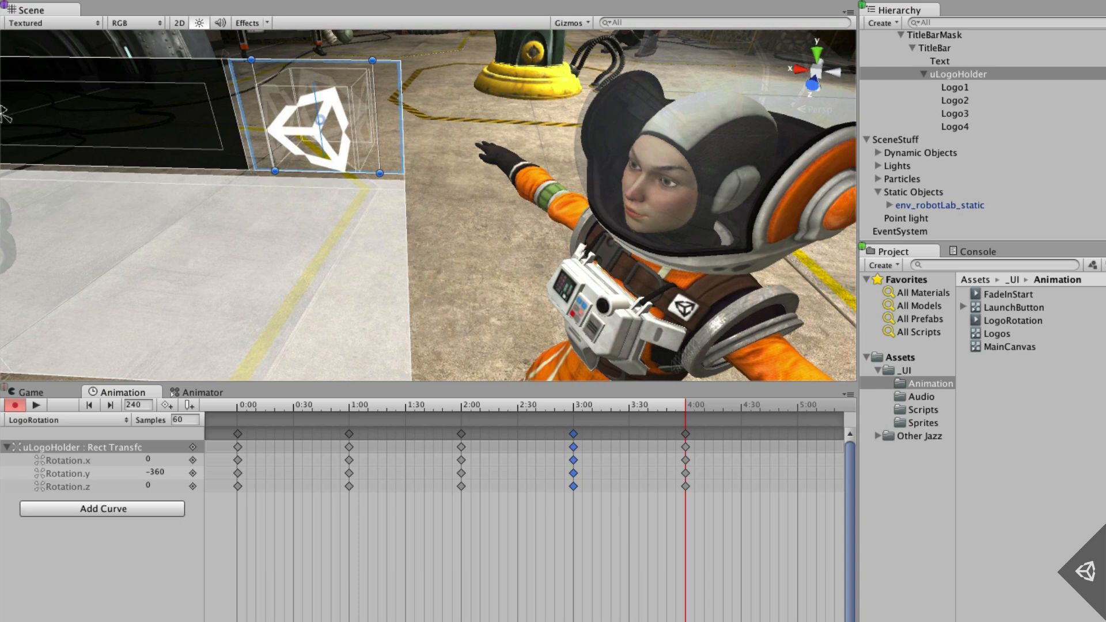
{"action": "left_click", "coordinate": [36, 405]}
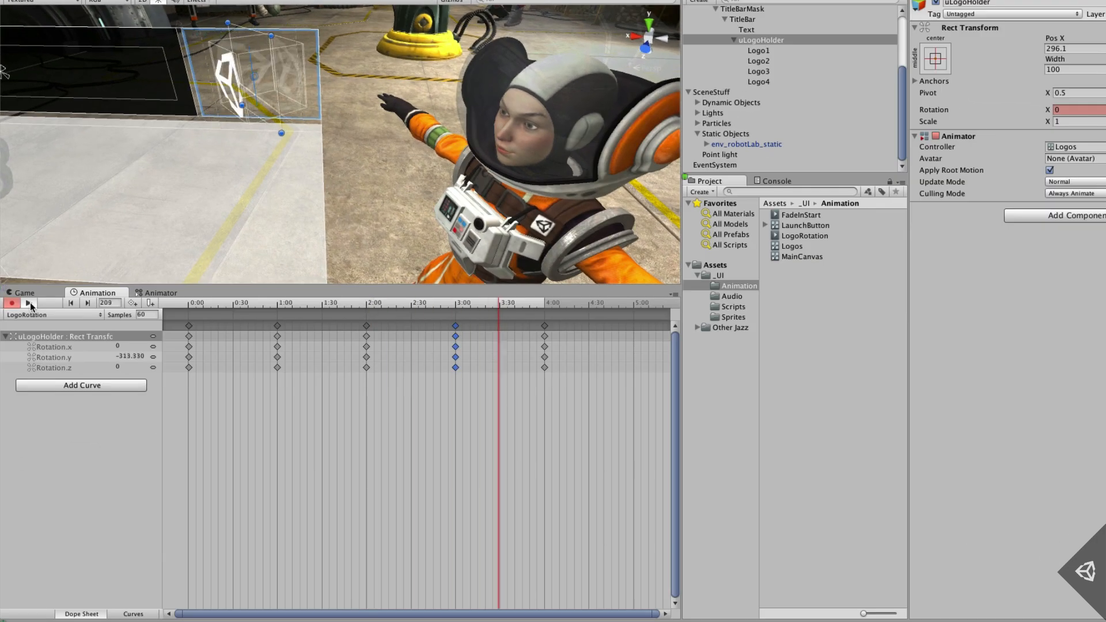
{"action": "left_click", "coordinate": [30, 303]}
- Flatten the Rotation.y curve at the 1:00, 2:00 and 3:00 keys and preview the eased rotation
{"action": "left_click", "coordinate": [133, 614]}
{"action": "left_click", "coordinate": [46, 358]}
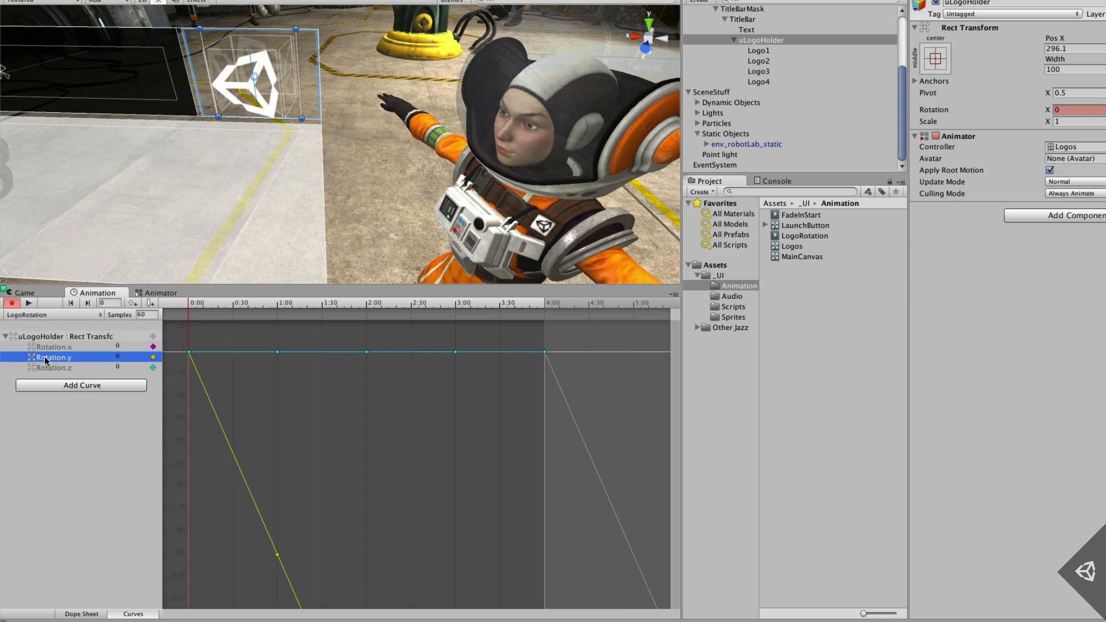
{"action": "left_click_drag", "start_coordinate": [261, 377], "coordinate": [487, 557]}
{"action": "right_click", "coordinate": [455, 527]}
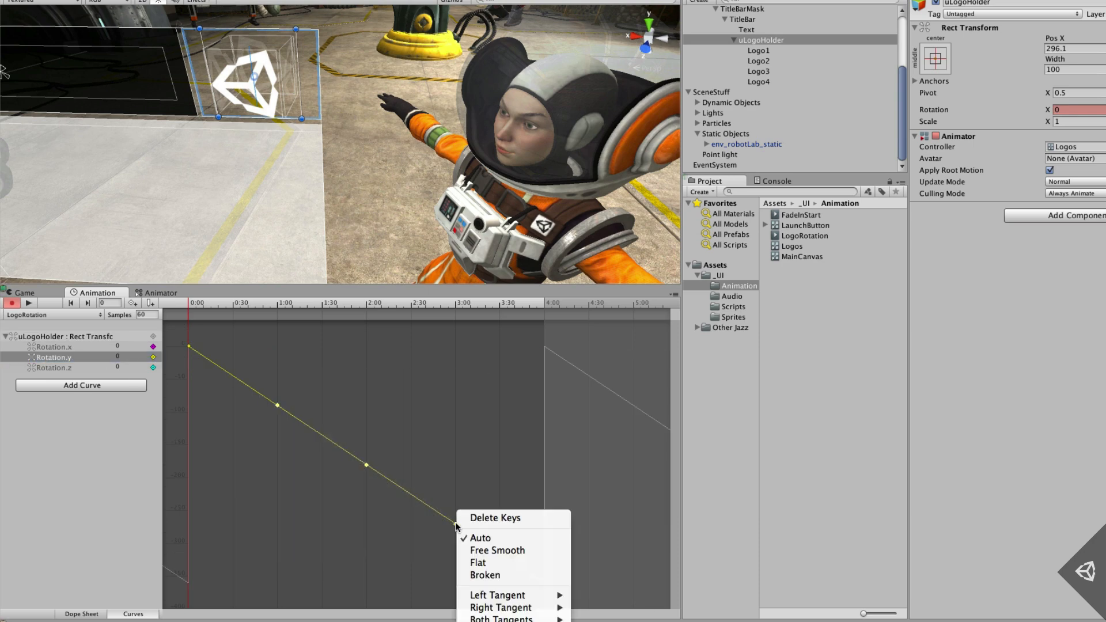
{"action": "left_click", "coordinate": [484, 557]}
{"action": "left_click_drag", "start_coordinate": [211, 301], "coordinate": [388, 302]}
{"action": "left_click", "coordinate": [28, 304]}
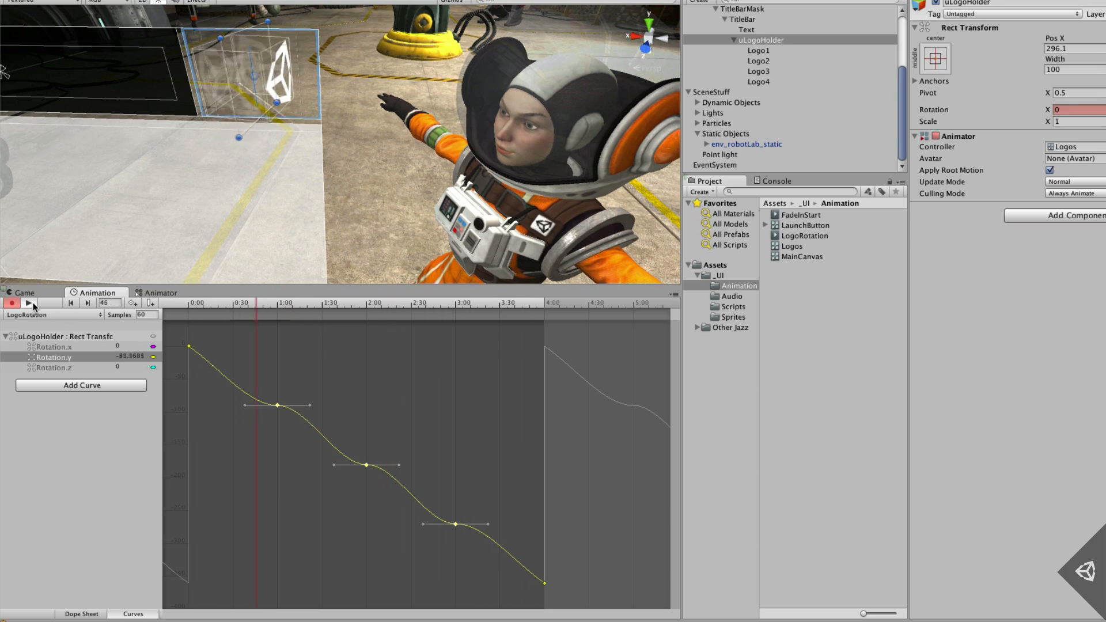
{"action": "left_click", "coordinate": [30, 303]}
- Flatten the first and last keys of the Rotation.y curve at 0:00 and 4:00, and preview the loop
{"action": "left_click", "coordinate": [206, 338]}
{"action": "right_click", "coordinate": [189, 346]}
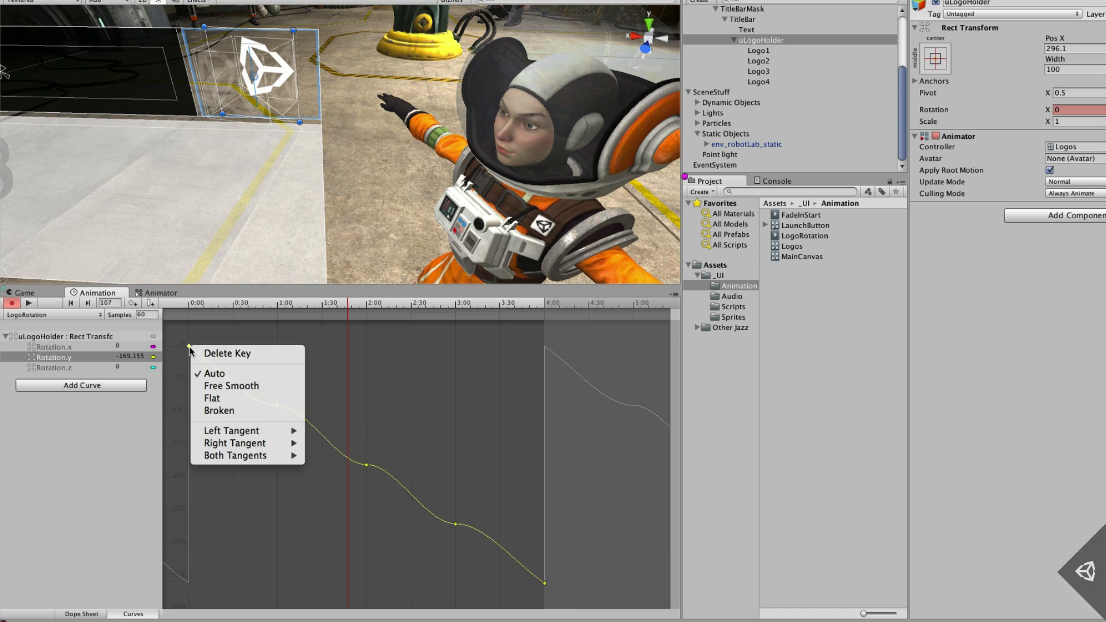
{"action": "left_click", "coordinate": [213, 397]}
{"action": "right_click", "coordinate": [545, 583]}
{"action": "left_click", "coordinate": [568, 562]}
{"action": "left_click", "coordinate": [27, 303]}
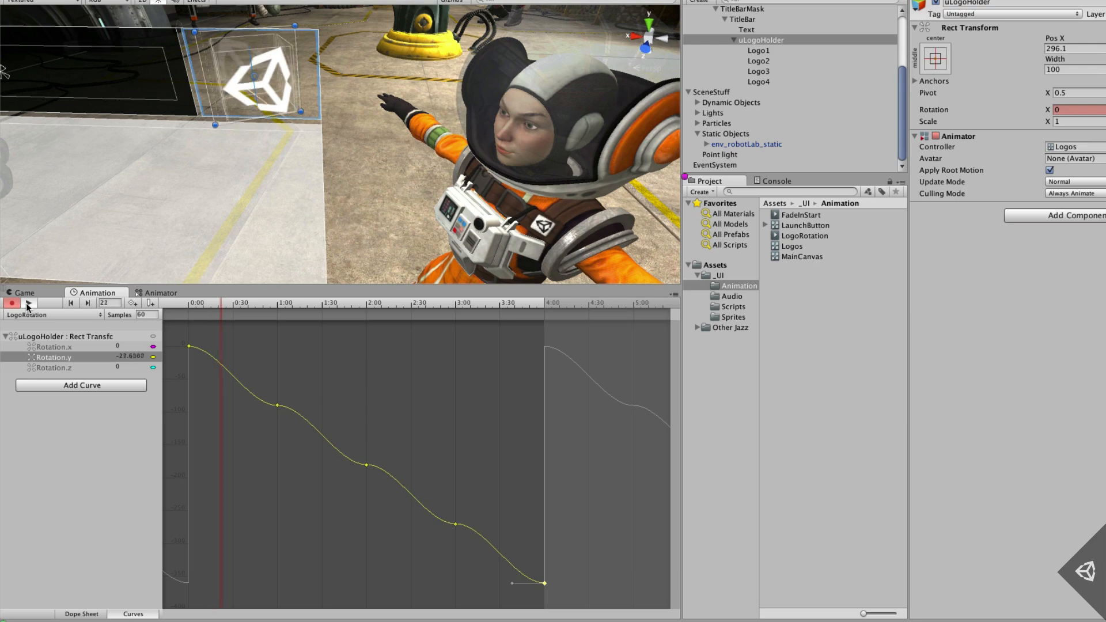
{"action": "left_click", "coordinate": [27, 304]}
- Add an Image Color curve for Logo1 to the LogoRotation clip and expand its colour channels
{"action": "left_click", "coordinate": [175, 303]}
{"action": "left_click", "coordinate": [80, 615]}
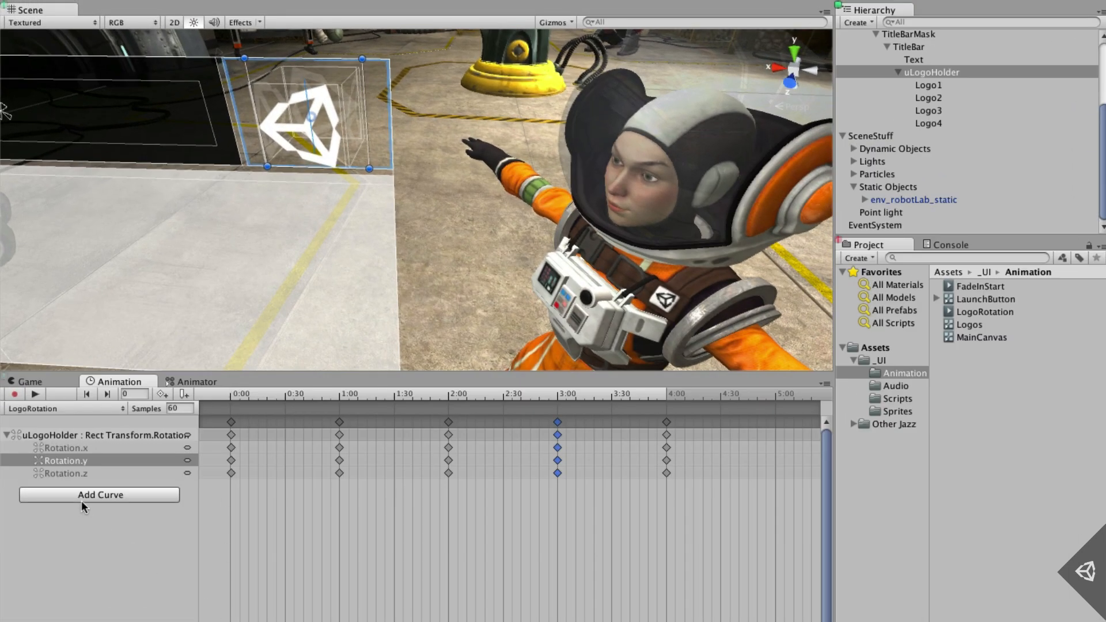
{"action": "left_click", "coordinate": [82, 496]}
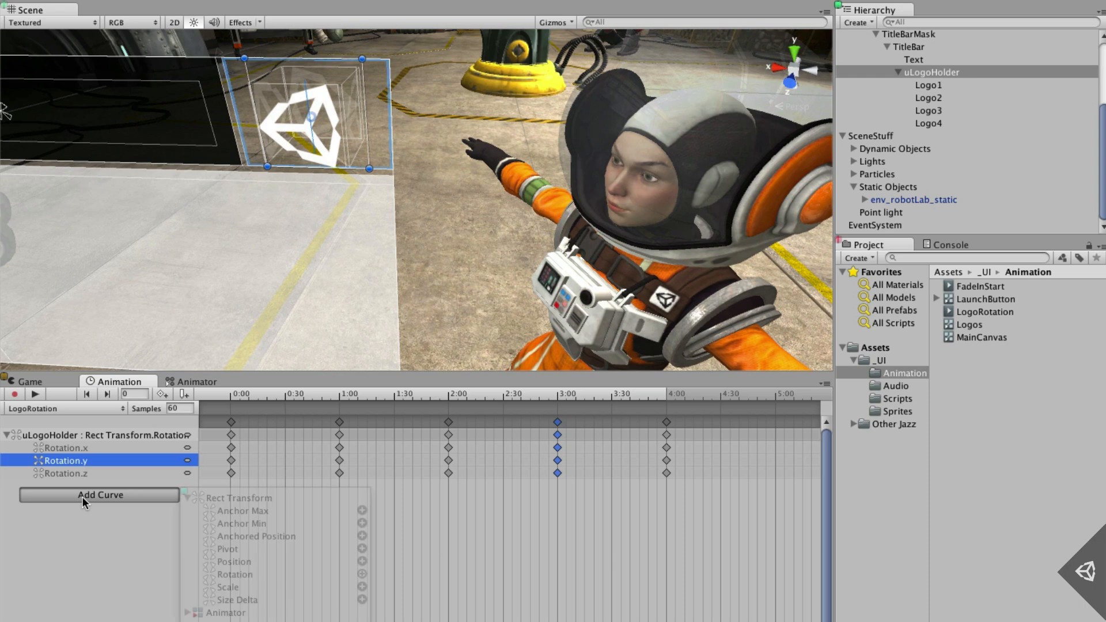
{"action": "left_click", "coordinate": [188, 524]}
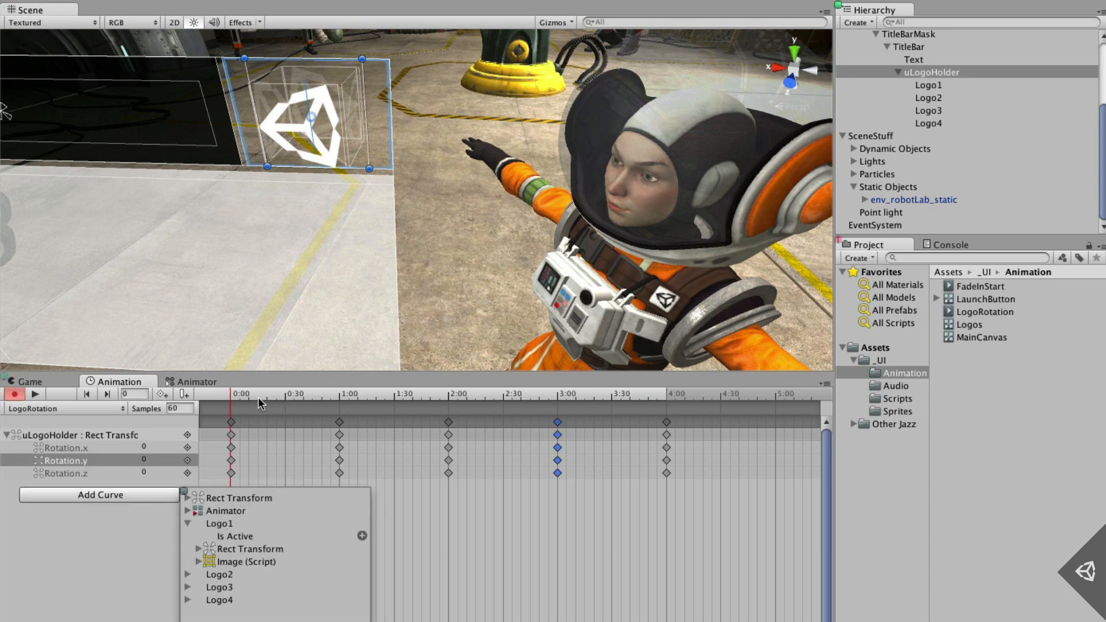
{"action": "left_click", "coordinate": [198, 562]}
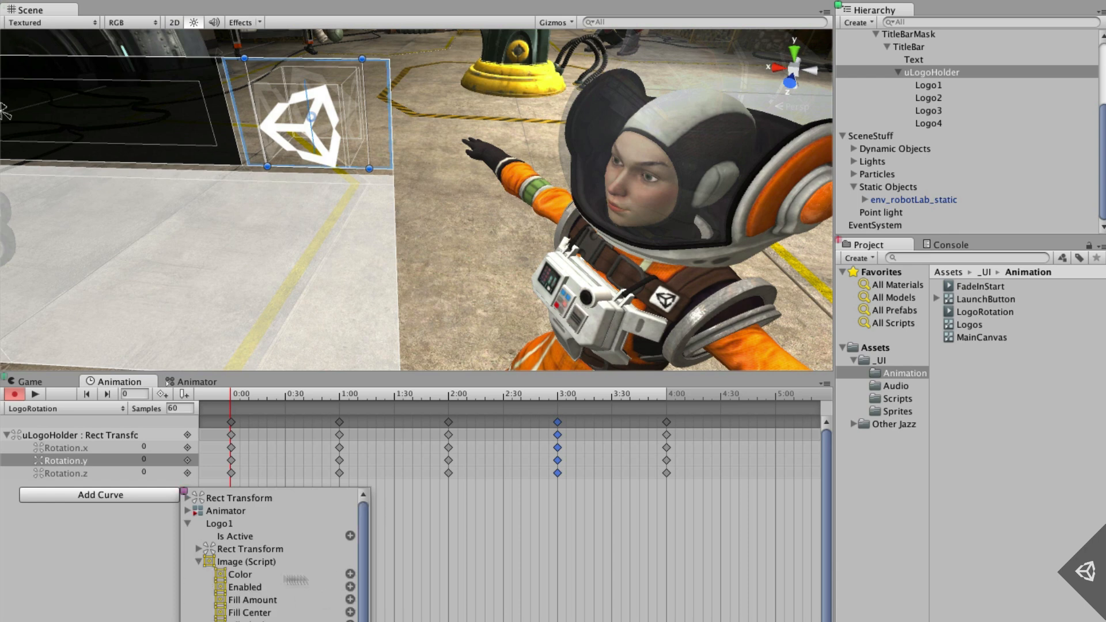
{"action": "left_click", "coordinate": [350, 575]}
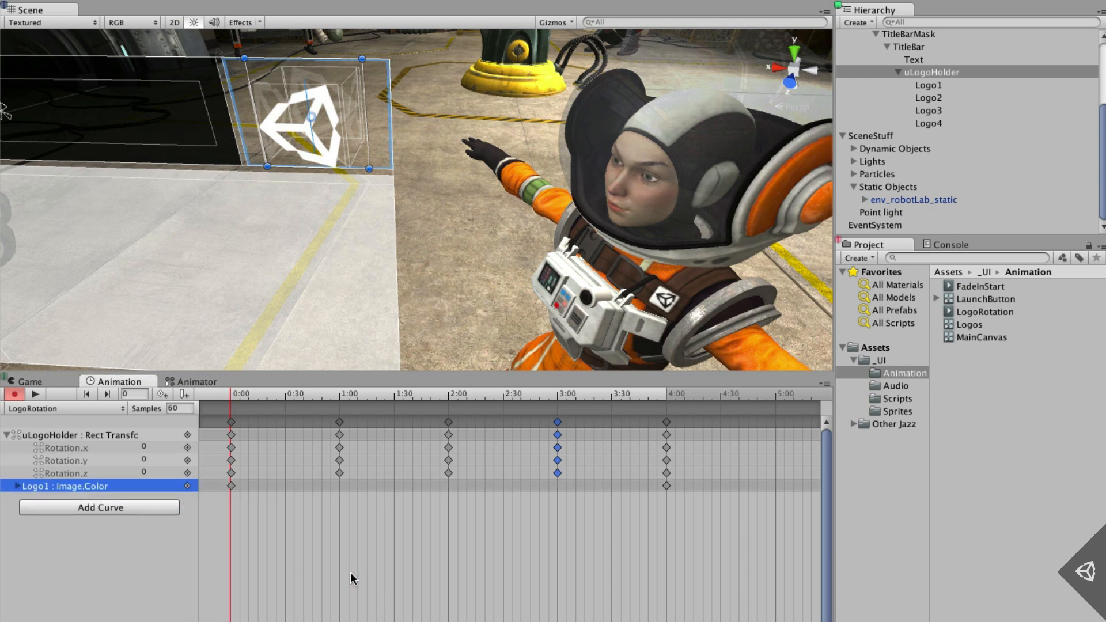
{"action": "left_click", "coordinate": [18, 487]}
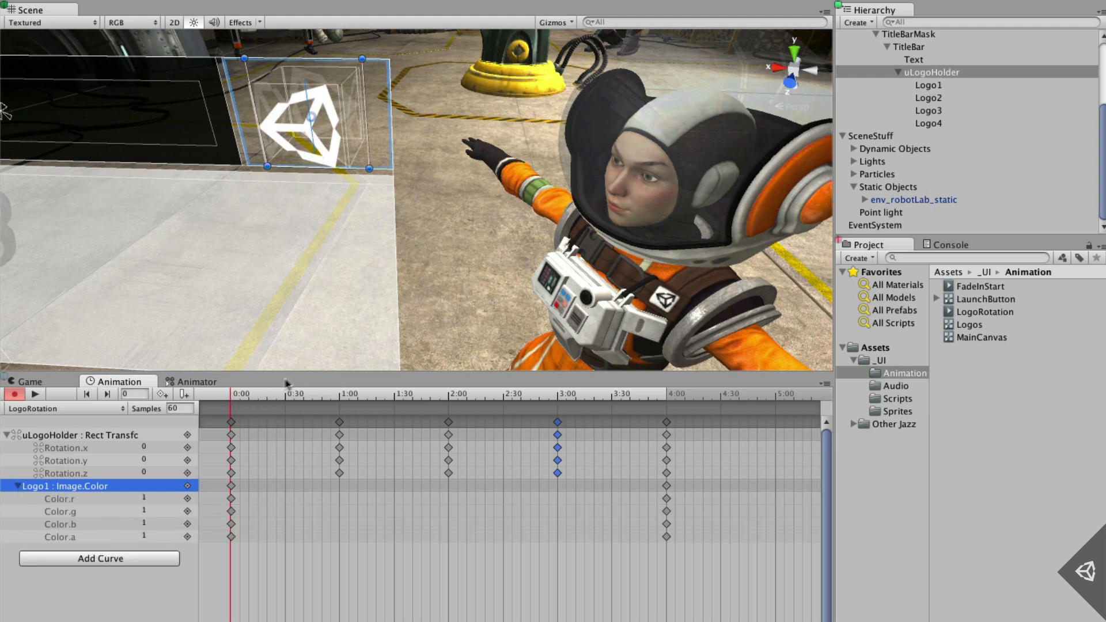
- Add Logo1 colour keyframes at 1:00 and 3:00 with the alpha set to 0.2
{"action": "left_click_drag", "start_coordinate": [258, 395], "coordinate": [340, 398]}
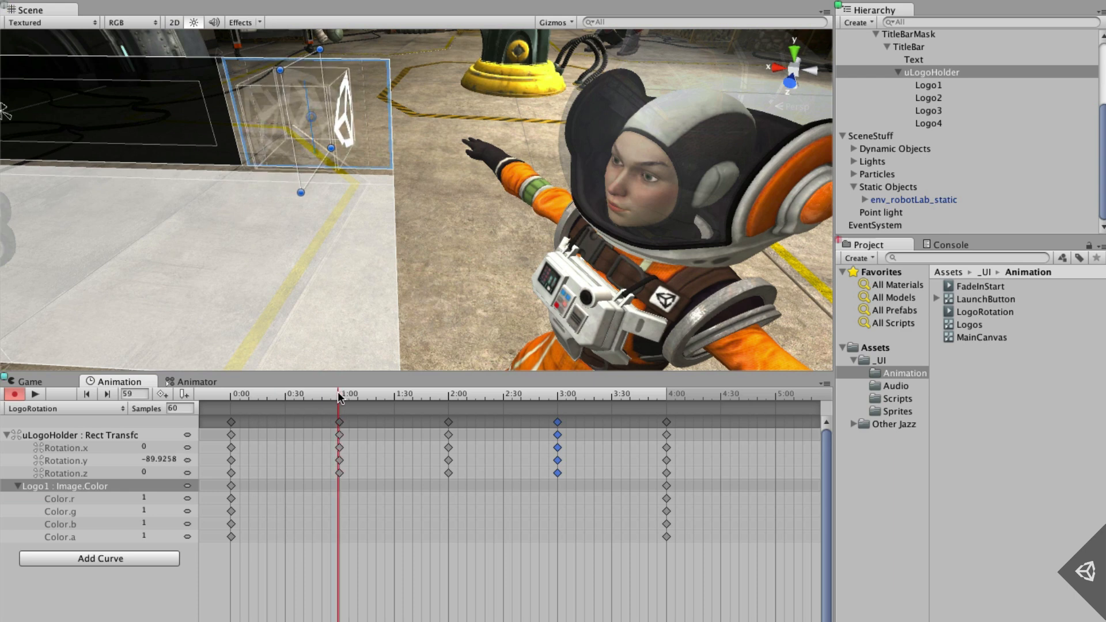
{"action": "left_click", "coordinate": [162, 395]}
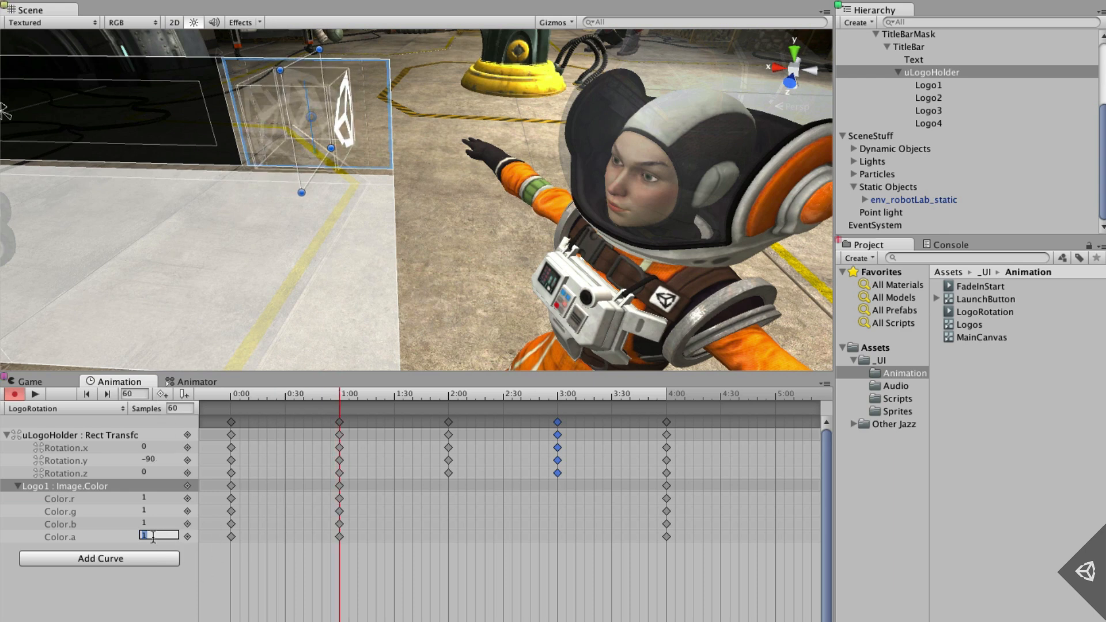
{"action": "left_click_drag", "start_coordinate": [435, 395], "coordinate": [558, 397]}
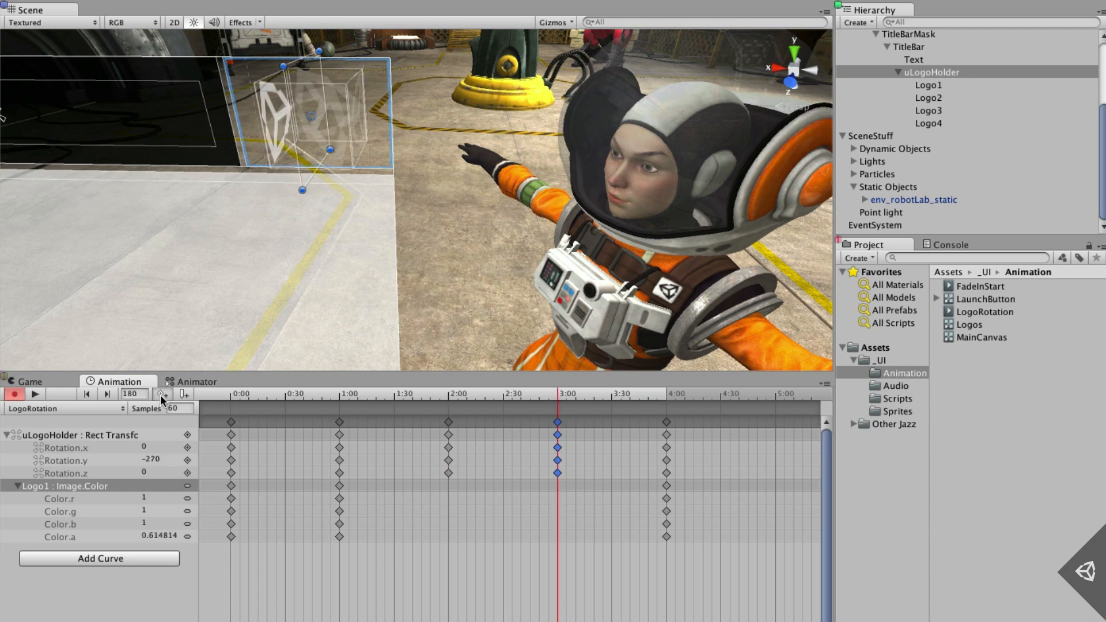
{"action": "left_click", "coordinate": [160, 396]}
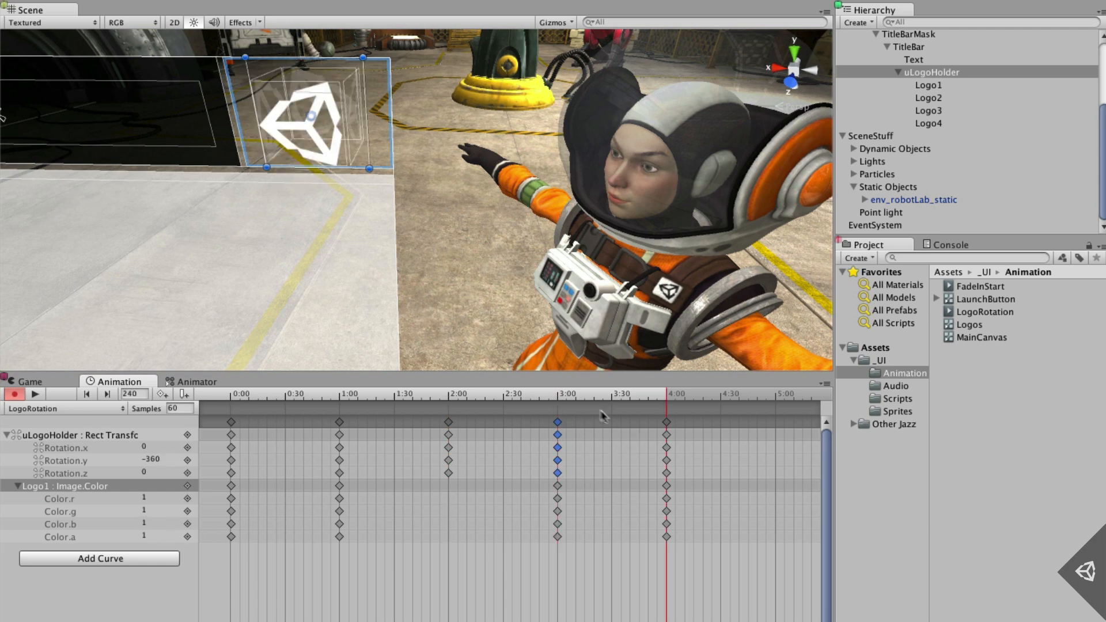
{"action": "left_click", "coordinate": [565, 396]}
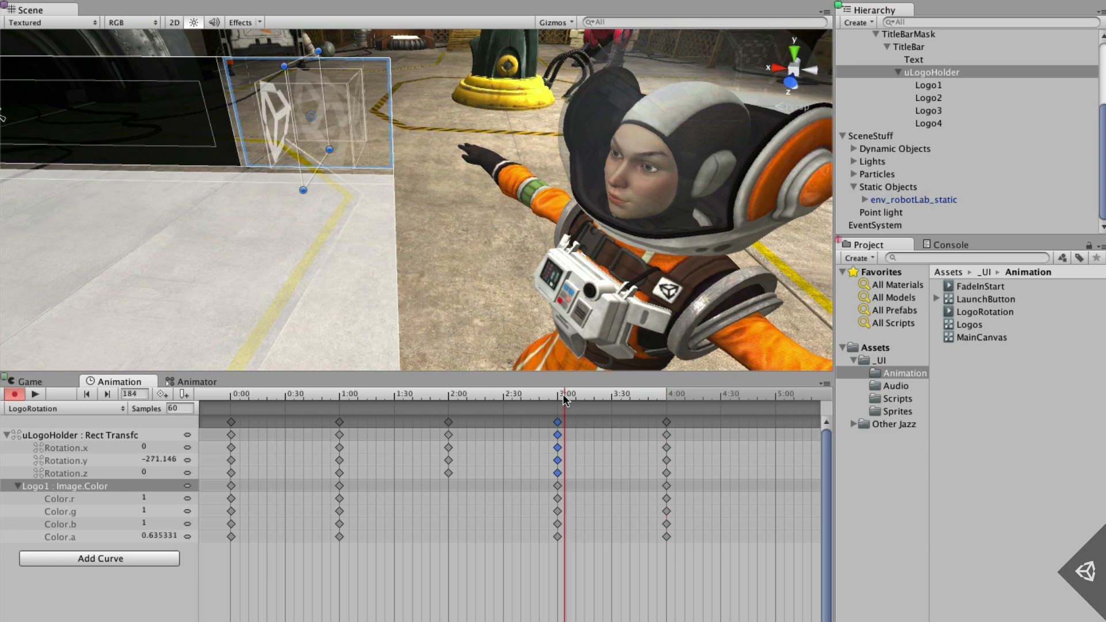
{"action": "left_click_drag", "start_coordinate": [565, 398], "coordinate": [555, 394]}
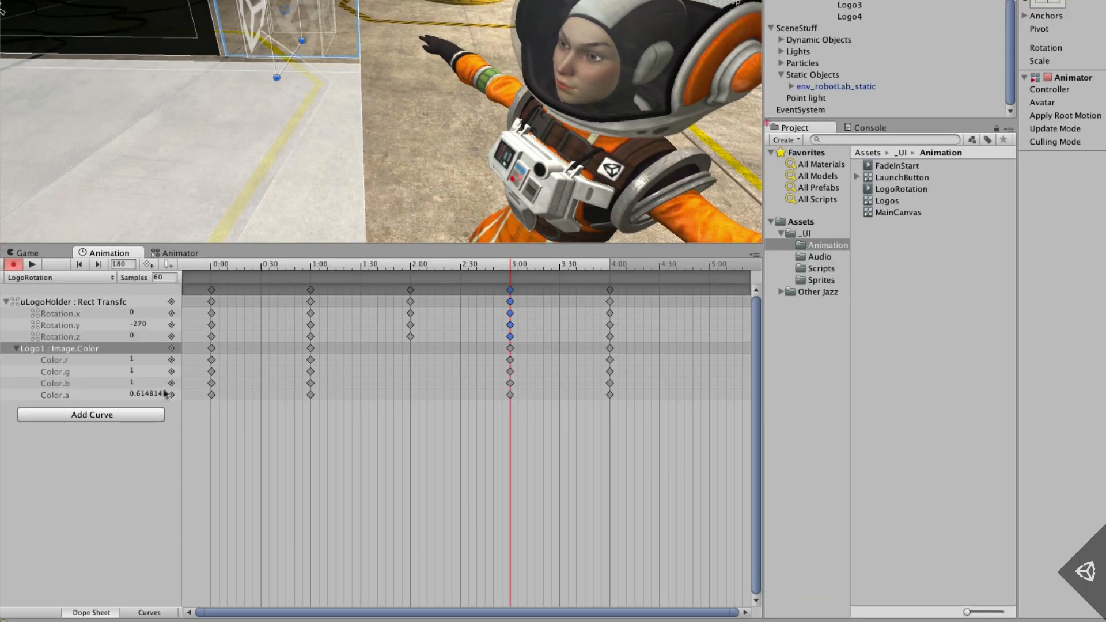
{"action": "left_click", "coordinate": [165, 537]}
{"action": "type", "text": "0.2"}
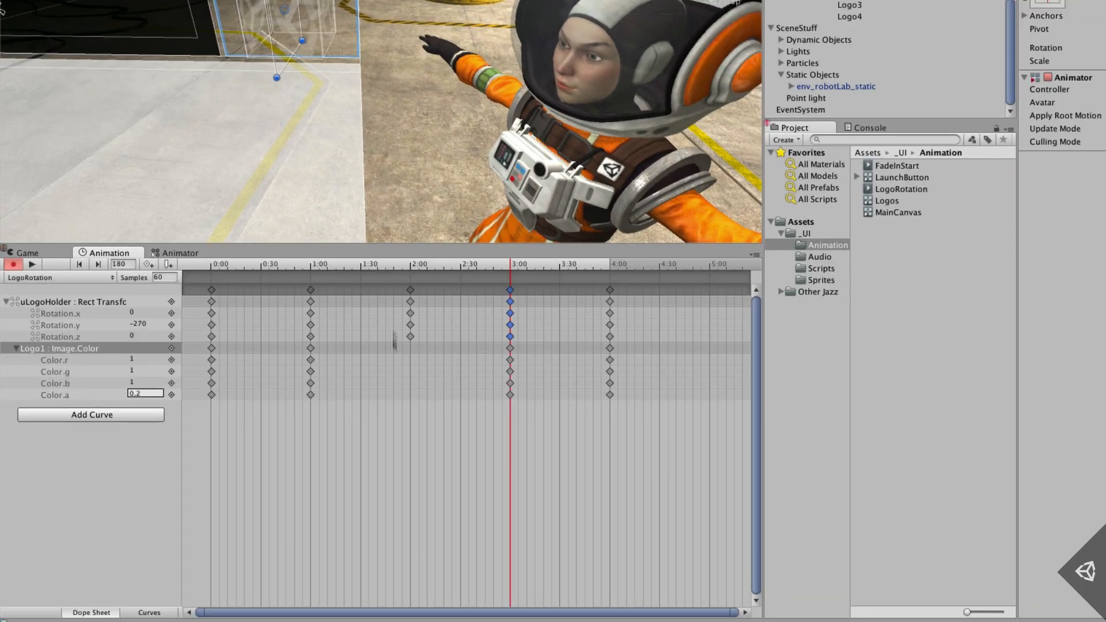
- Flatten Logo1's Color.a curve at the 1:00 and 3:00 keys and scrub through the clip to preview the fade
{"action": "left_click", "coordinate": [149, 614]}
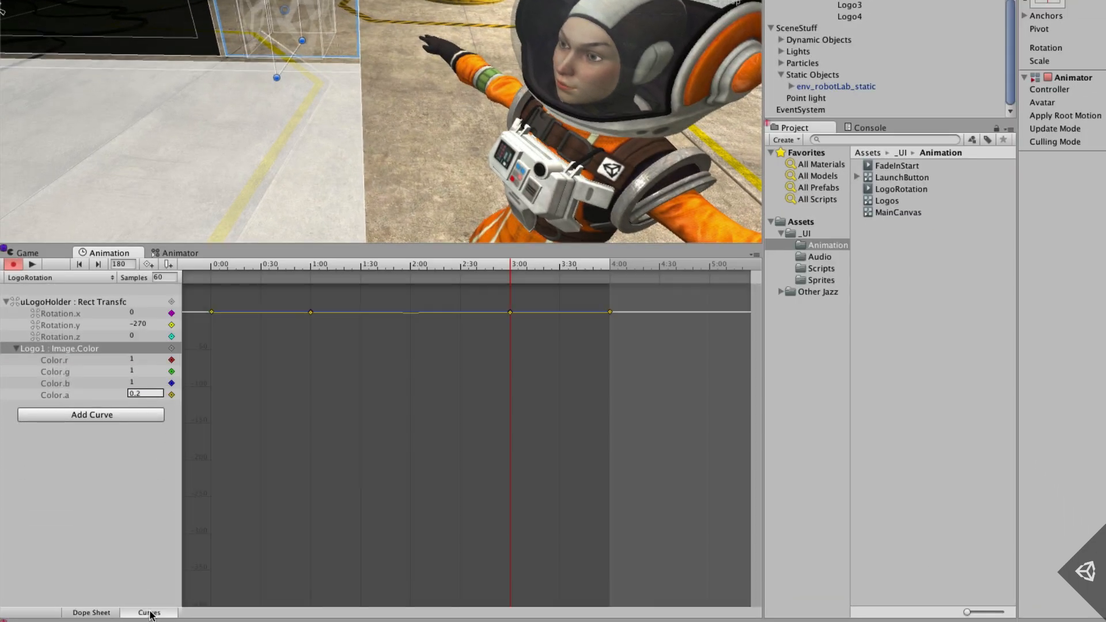
{"action": "left_click", "coordinate": [64, 395]}
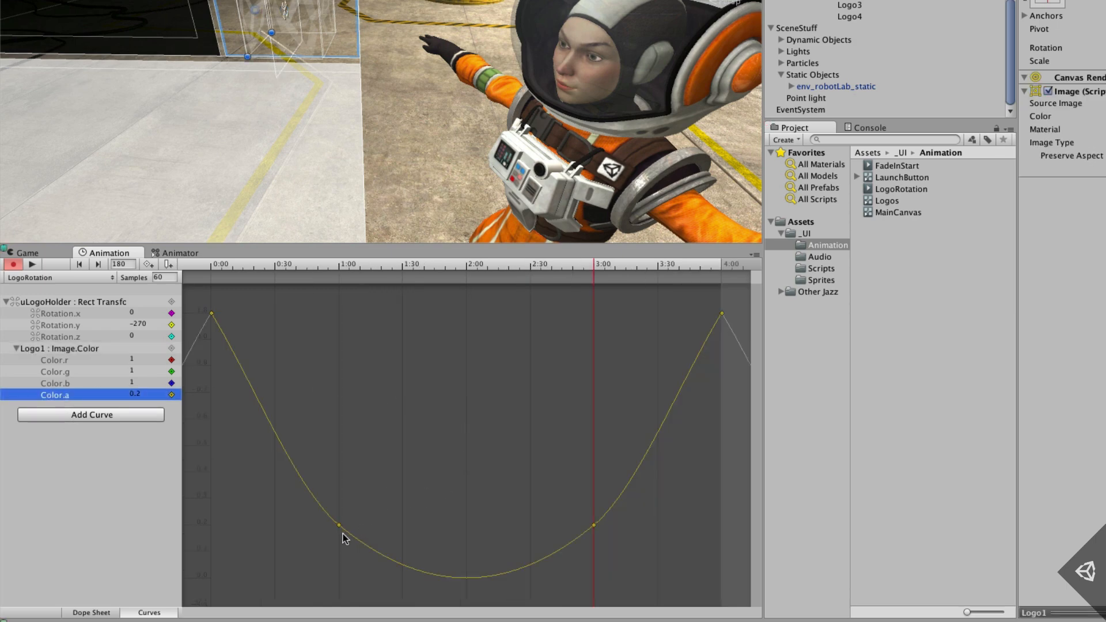
{"action": "left_click_drag", "start_coordinate": [317, 522], "coordinate": [650, 554]}
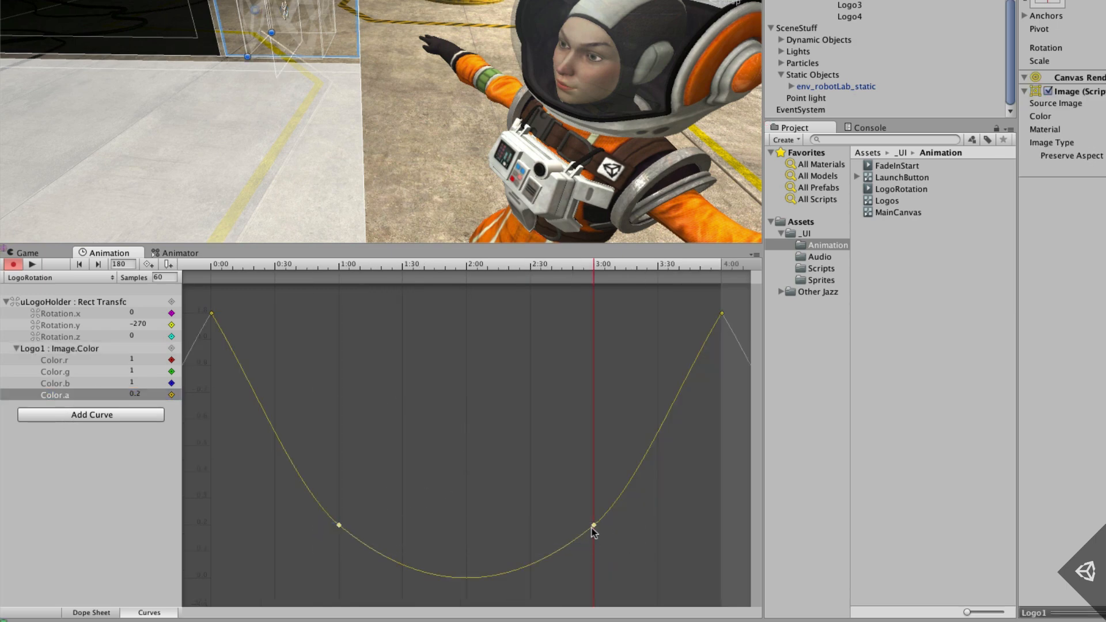
{"action": "right_click", "coordinate": [595, 527]}
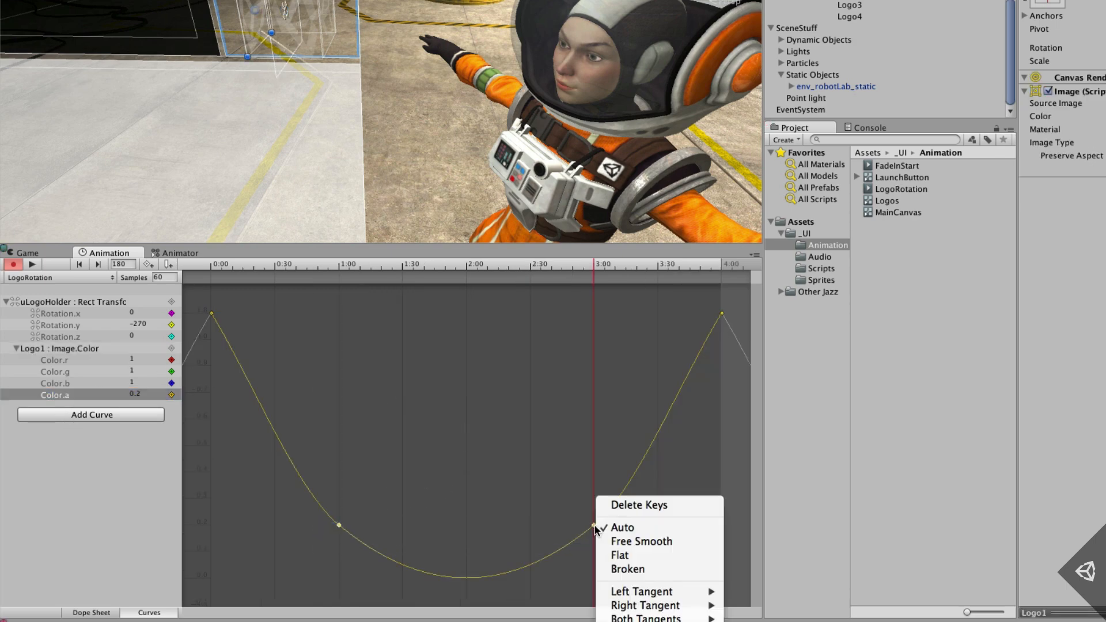
{"action": "left_click", "coordinate": [623, 557]}
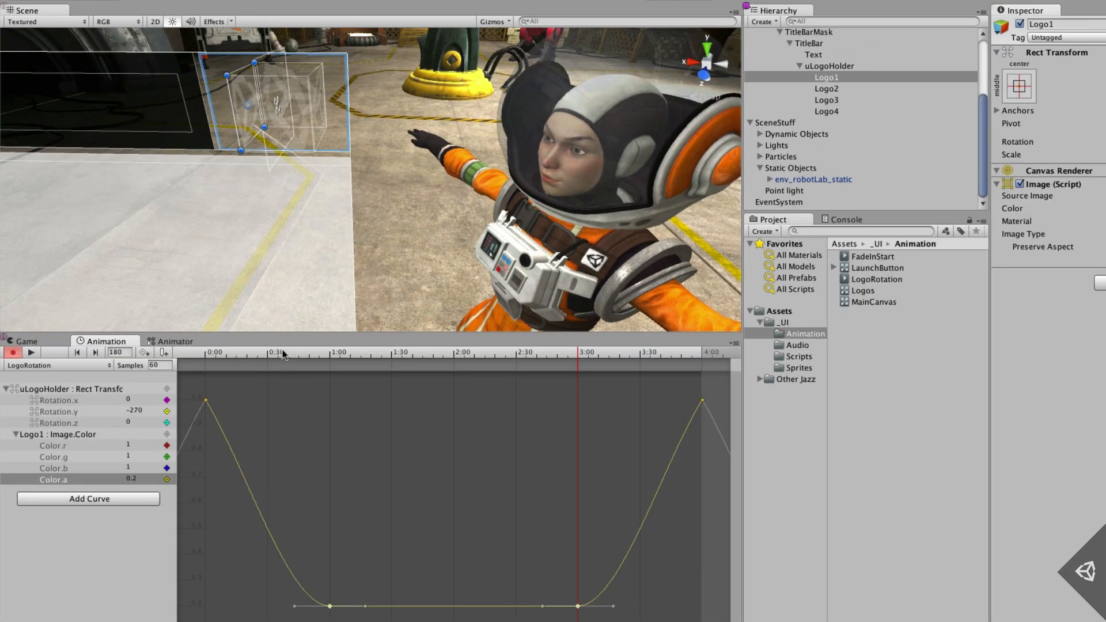
{"action": "left_click_drag", "start_coordinate": [282, 354], "coordinate": [166, 341]}
{"action": "left_click", "coordinate": [166, 338]}
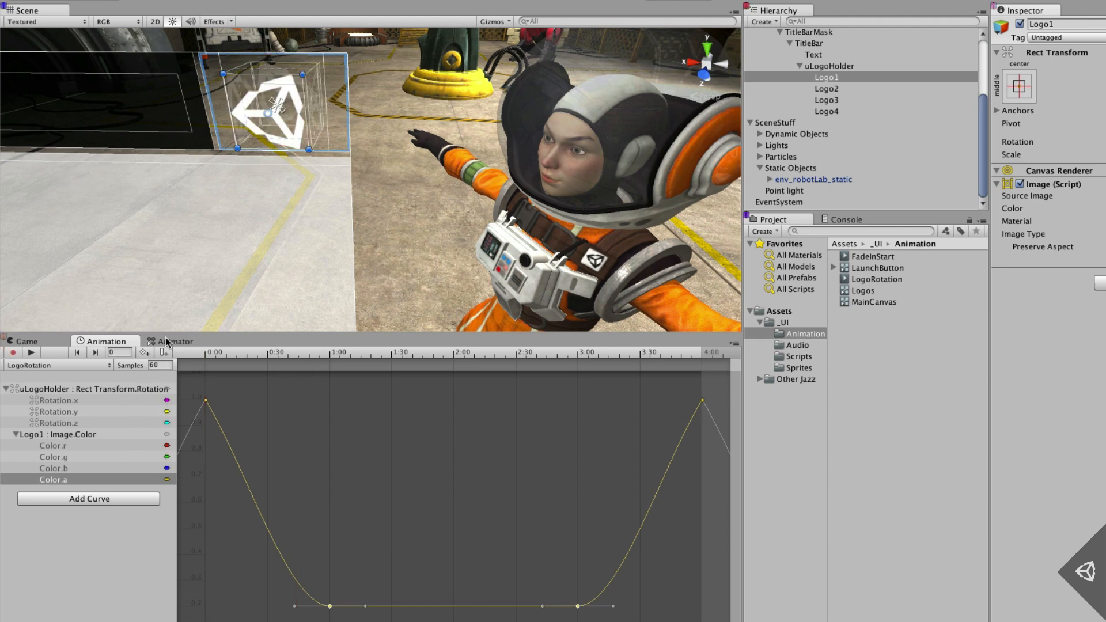
- Run the scene in the Game view to check the rotating logo cube, and stop playback
{"action": "left_click", "coordinate": [36, 340]}
{"action": "key", "text": "super+p"}
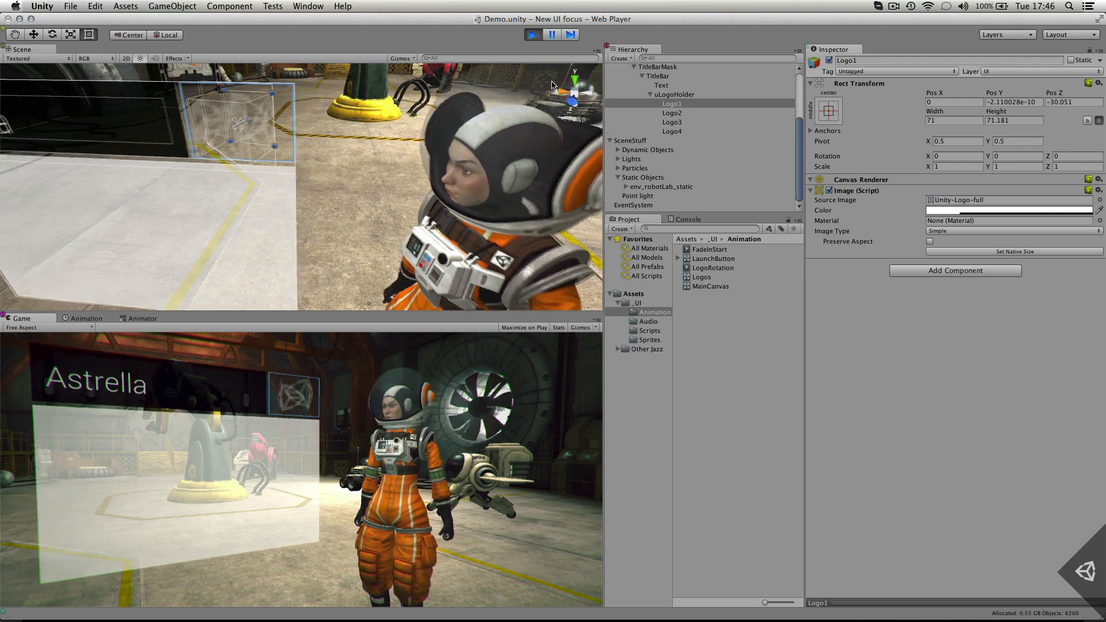
{"action": "left_click", "coordinate": [533, 35]}
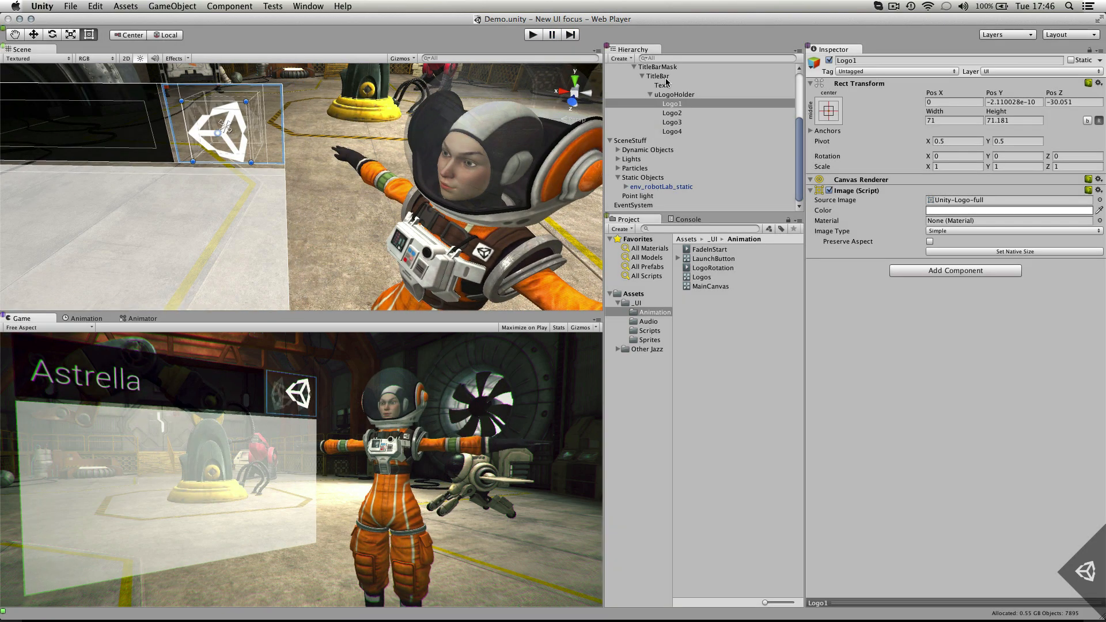
- Create an empty state named FadeOut beside FadeInStart in the Canvas's MainCanvas animator controller
{"action": "scroll", "coordinate": [666, 84], "scroll_direction": "up", "scroll_amount": 3}
{"action": "left_click", "coordinate": [645, 82]}
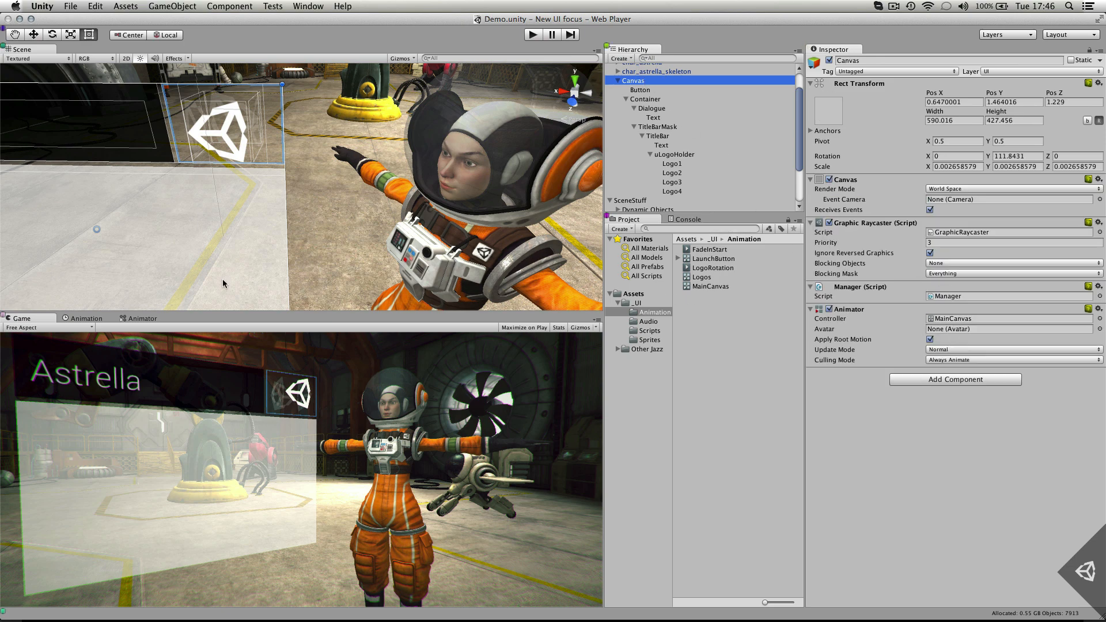
{"action": "left_click", "coordinate": [123, 313]}
{"action": "left_click", "coordinate": [140, 320]}
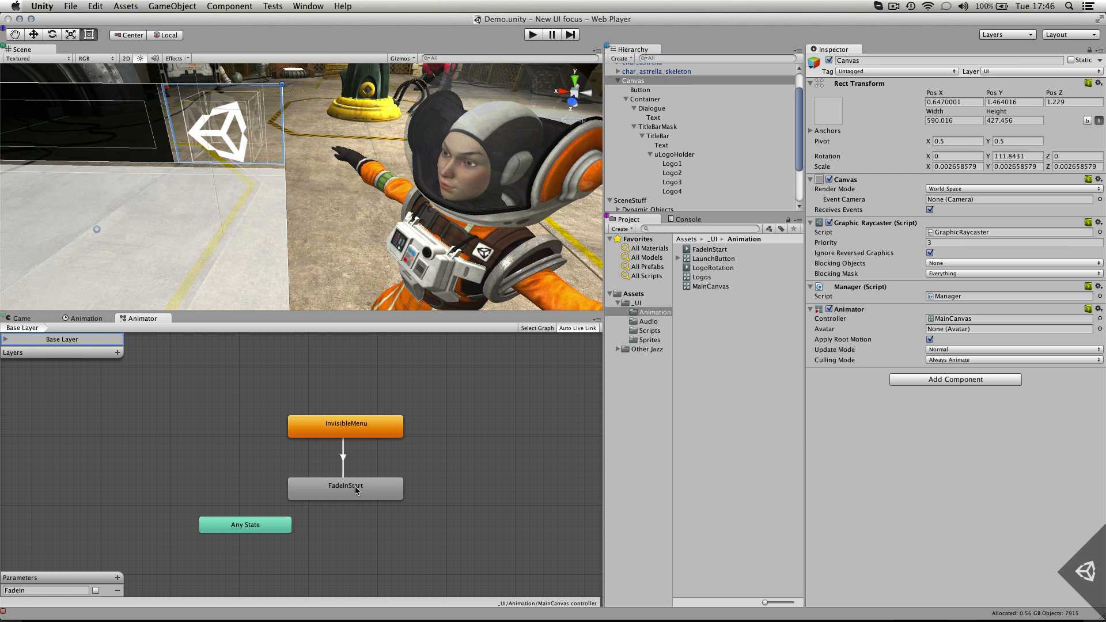
{"action": "left_click", "coordinate": [391, 490]}
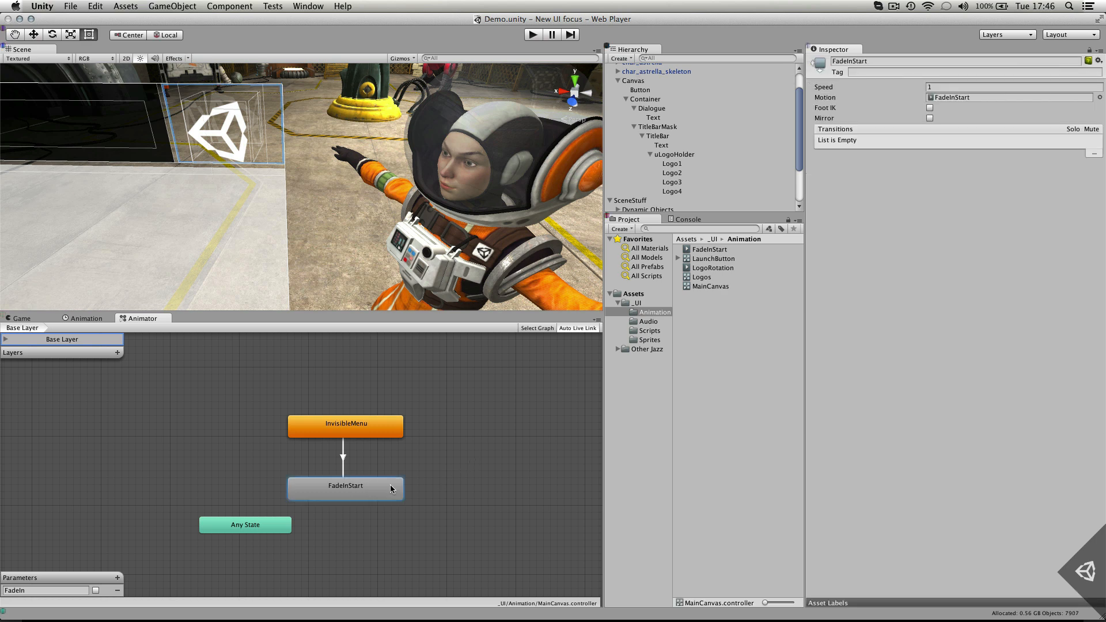
{"action": "right_click", "coordinate": [439, 468]}
{"action": "mouse_move", "coordinate": [469, 466]}
{"action": "left_click", "coordinate": [587, 472]}
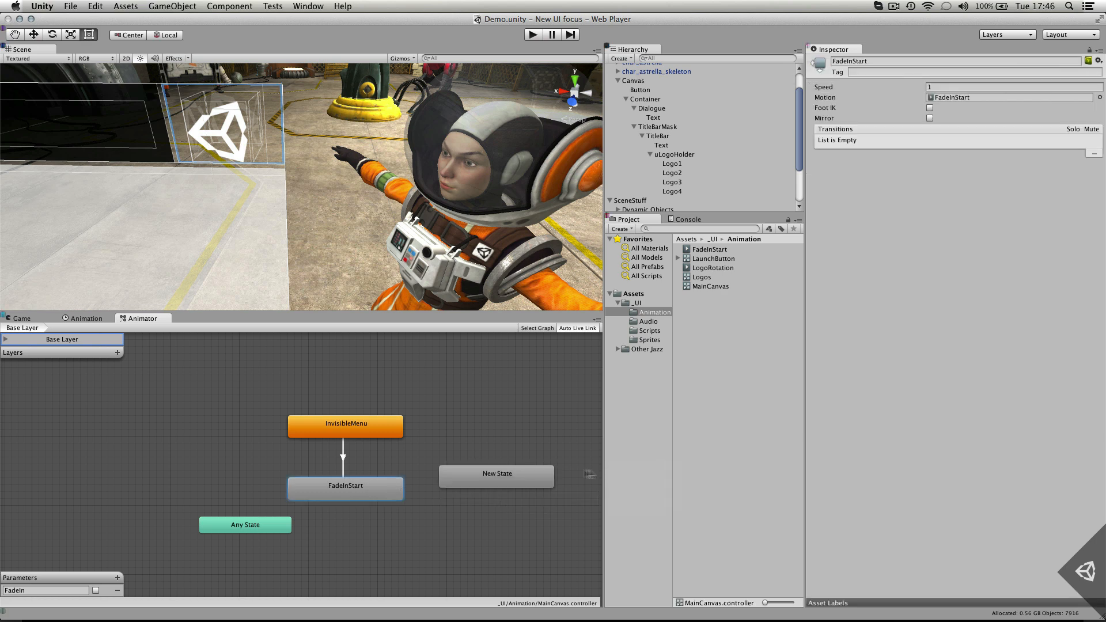
{"action": "left_click", "coordinate": [492, 480]}
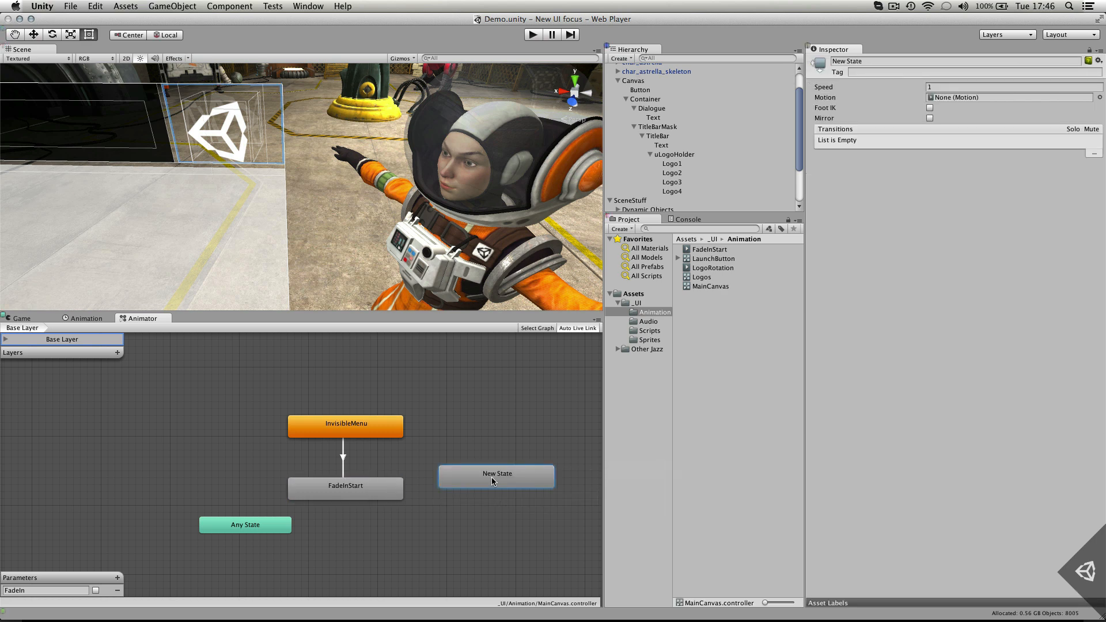
{"action": "left_click", "coordinate": [875, 61]}
{"action": "type", "text": "FadeOut"}
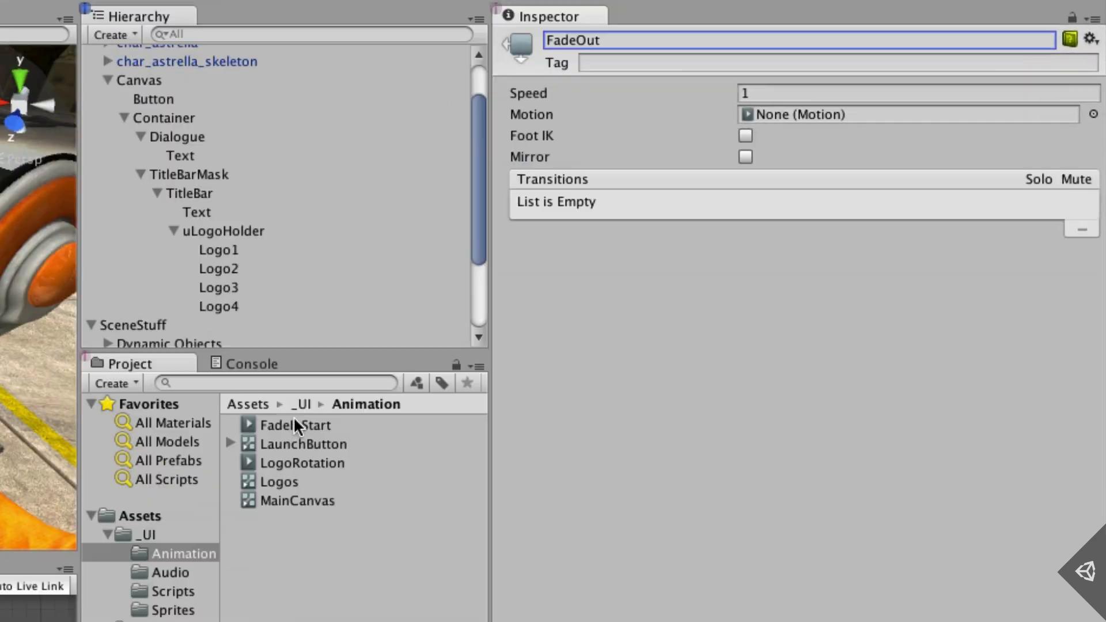
- Assign the FadeInStart clip as the FadeOut state's motion and set its speed to -1
{"action": "left_click_drag", "start_coordinate": [708, 248], "coordinate": [955, 81]}
{"action": "left_click_drag", "start_coordinate": [801, 84], "coordinate": [811, 108]}
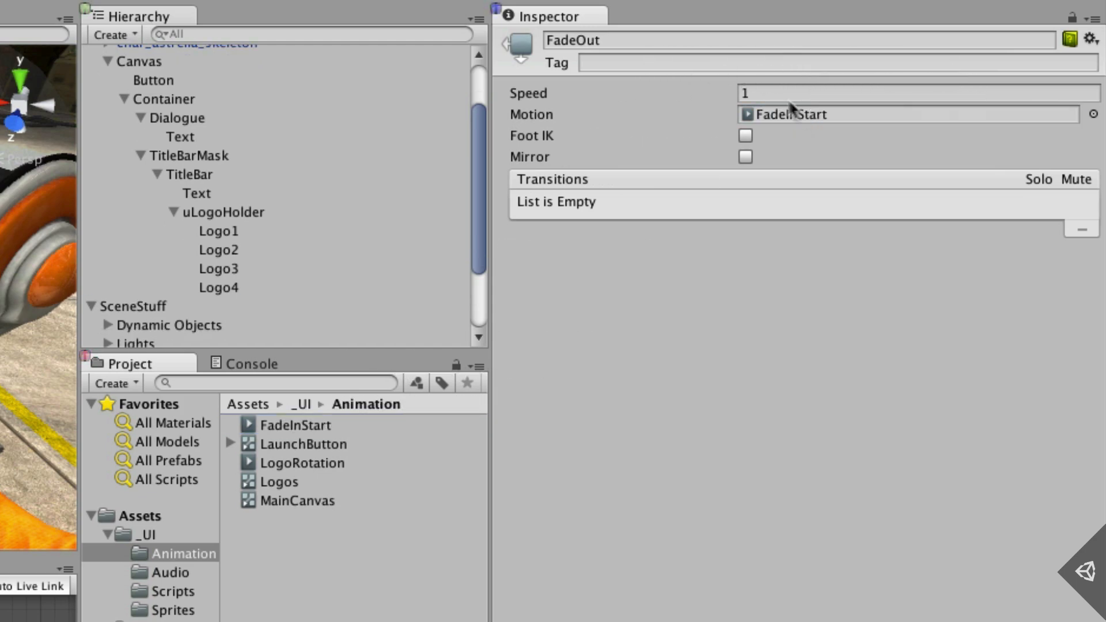
{"action": "left_click", "coordinate": [779, 90]}
{"action": "type", "text": "-1"}
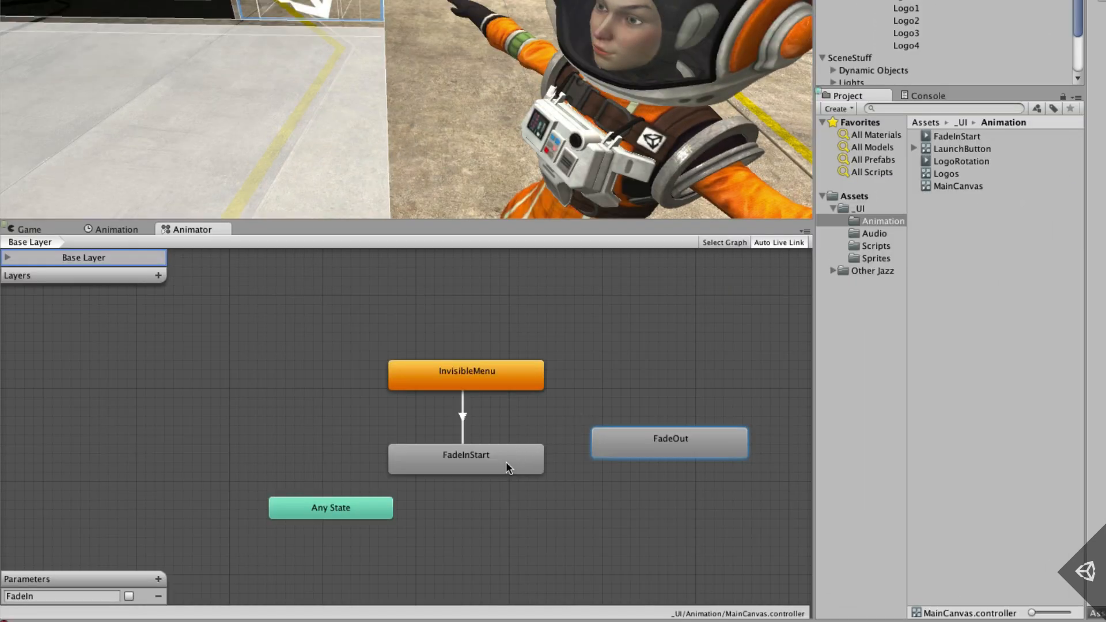
- Align the FadeInStart state with FadeOut and make a transition from FadeInStart to FadeOut
{"action": "left_click_drag", "start_coordinate": [507, 457], "coordinate": [507, 439]}
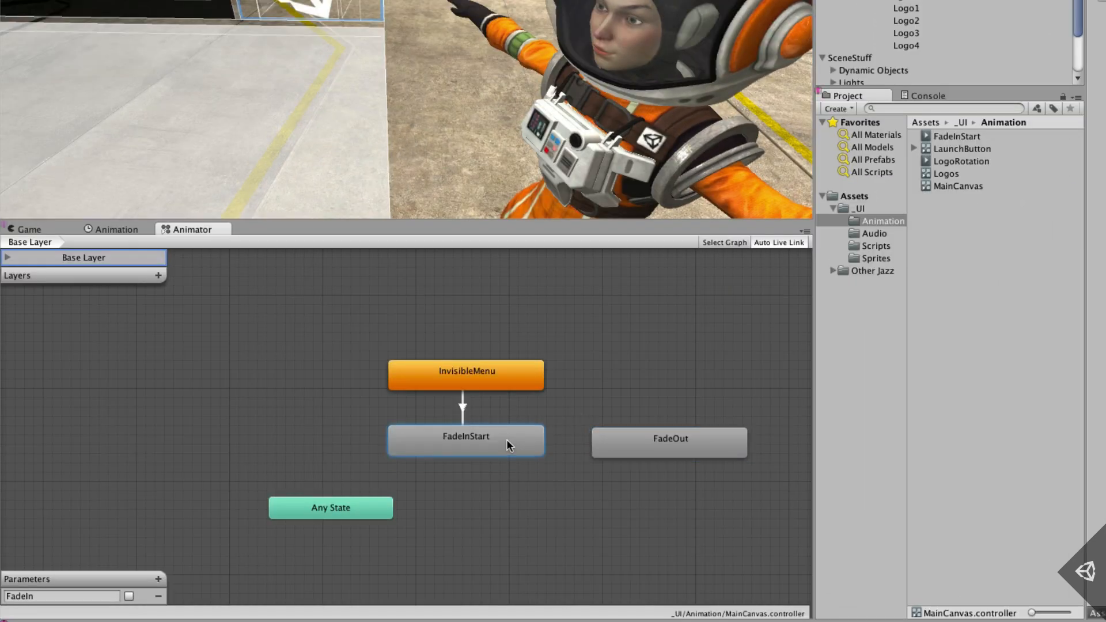
{"action": "right_click", "coordinate": [507, 439]}
{"action": "left_click", "coordinate": [522, 448]}
{"action": "left_click", "coordinate": [624, 440]}
- Add a trigger parameter named FadeOut and make it the condition of the FadeInStart-to-FadeOut transition
{"action": "left_click", "coordinate": [158, 579]}
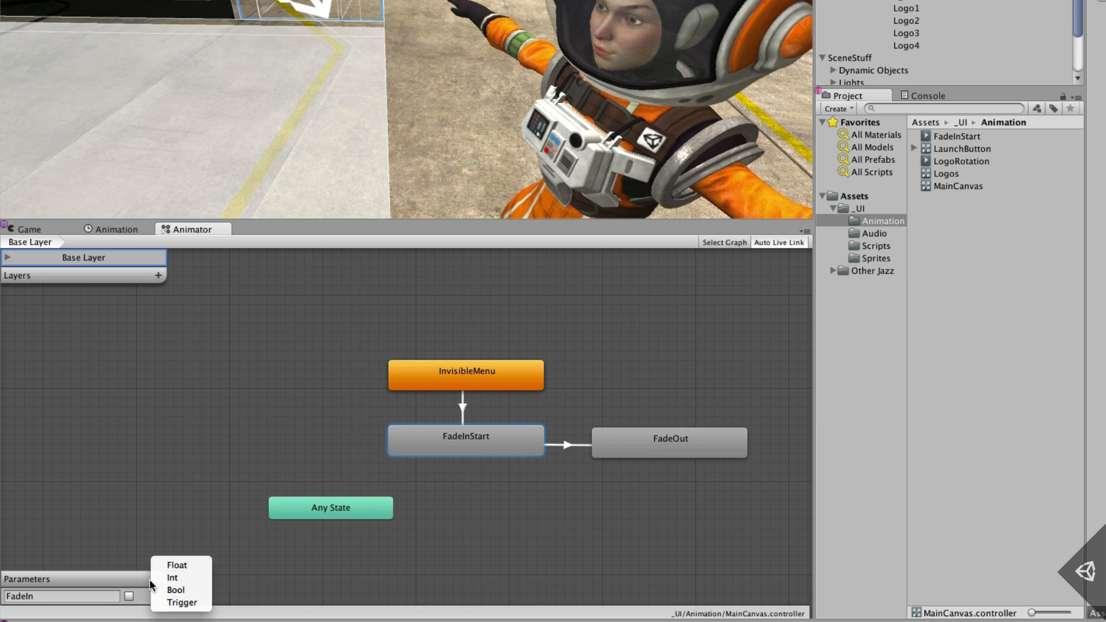
{"action": "left_click", "coordinate": [173, 603]}
{"action": "type", "text": "FadeOu"}
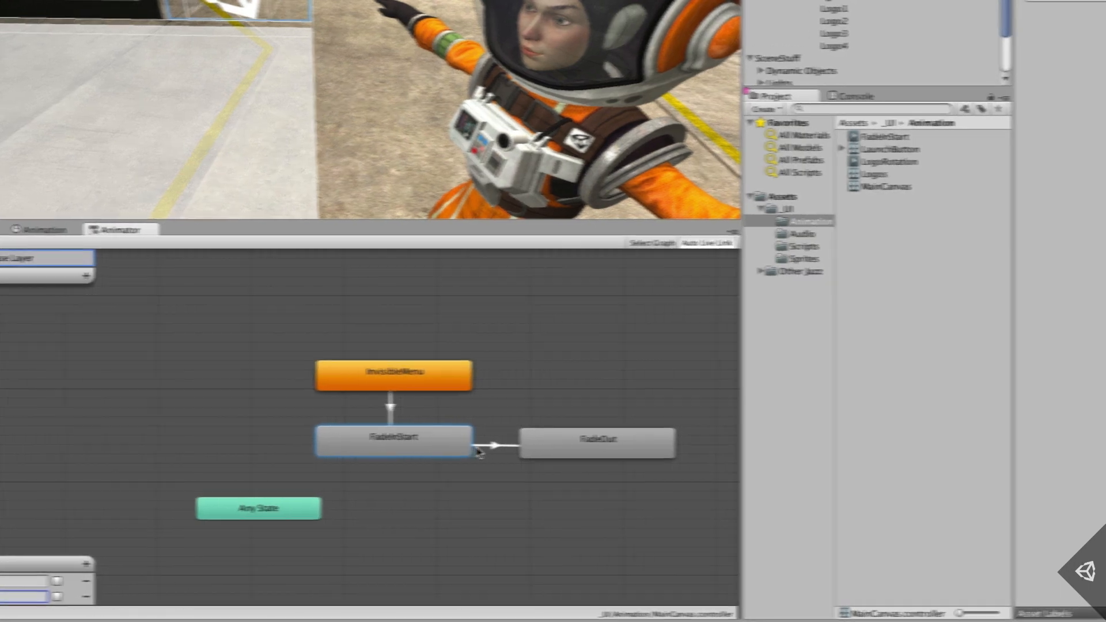
{"action": "left_click", "coordinate": [567, 445]}
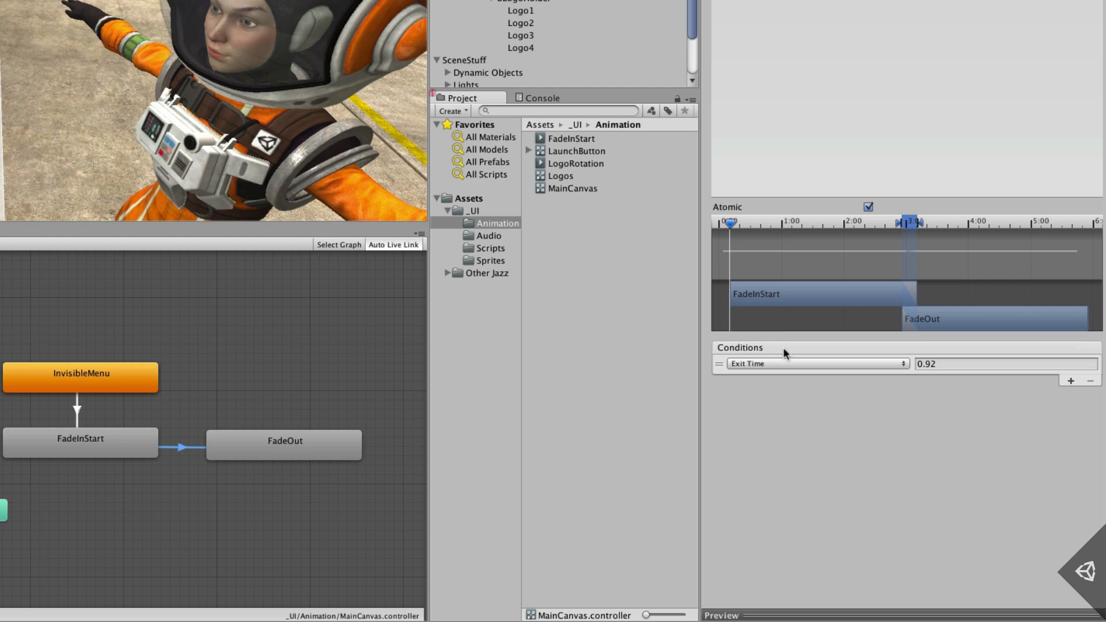
{"action": "left_click", "coordinate": [789, 366]}
{"action": "left_click", "coordinate": [785, 342]}
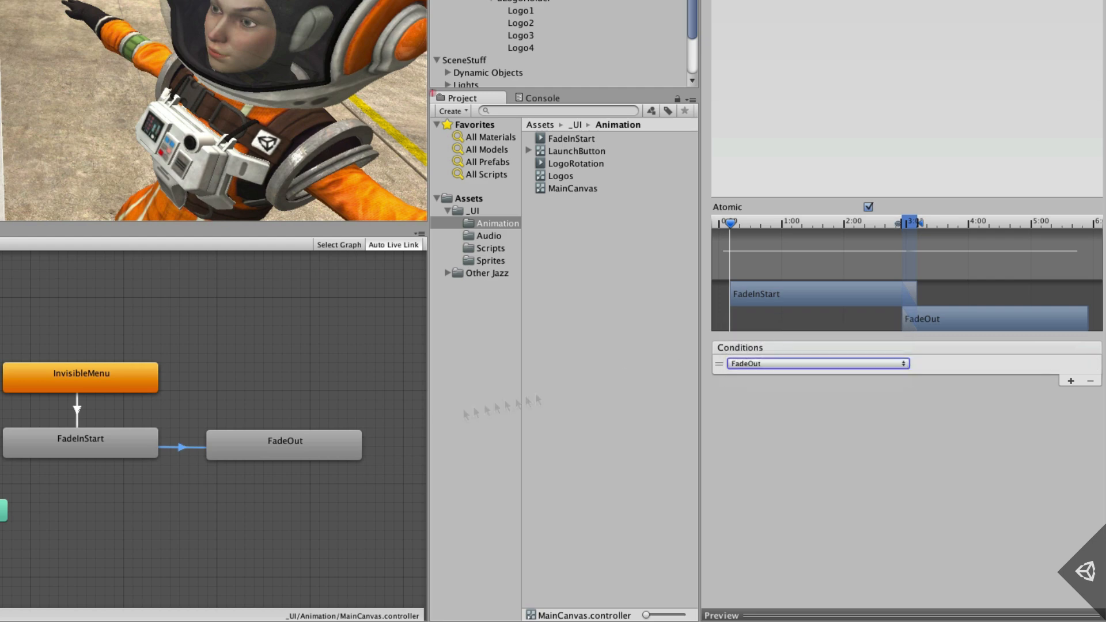
- Make a transition from the FadeOut state back to InvisibleMenu
{"action": "right_click", "coordinate": [267, 444]}
{"action": "left_click", "coordinate": [234, 438]}
{"action": "right_click", "coordinate": [234, 438]}
{"action": "left_click", "coordinate": [269, 446]}
{"action": "left_click", "coordinate": [89, 374]}
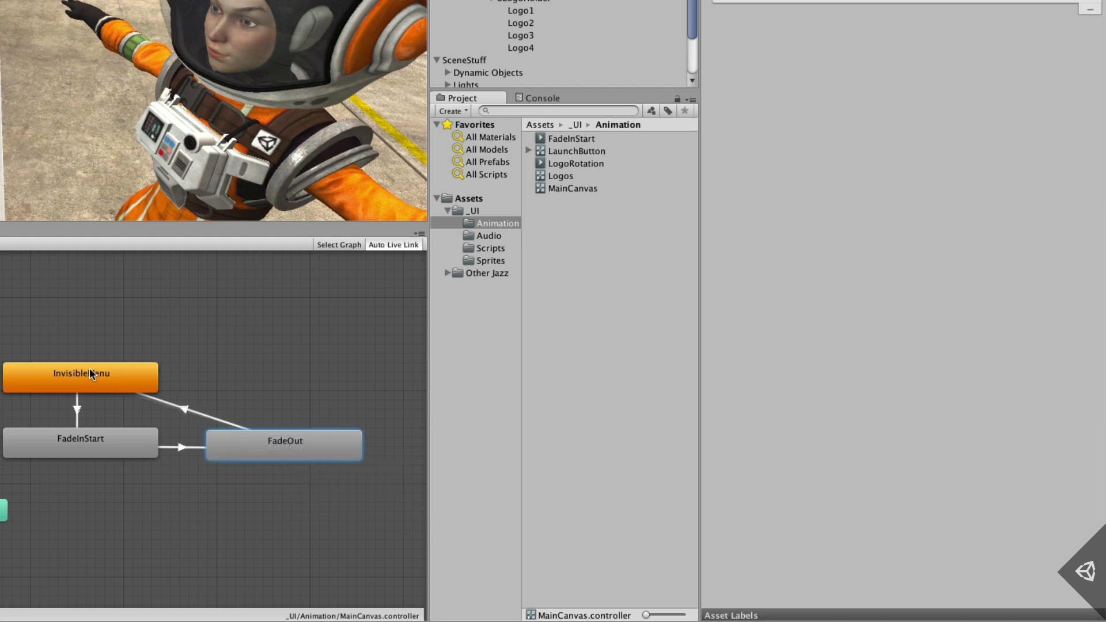
- Inspect the settings of the transition from FadeOut to InvisibleMenu
{"action": "left_click", "coordinate": [185, 413]}
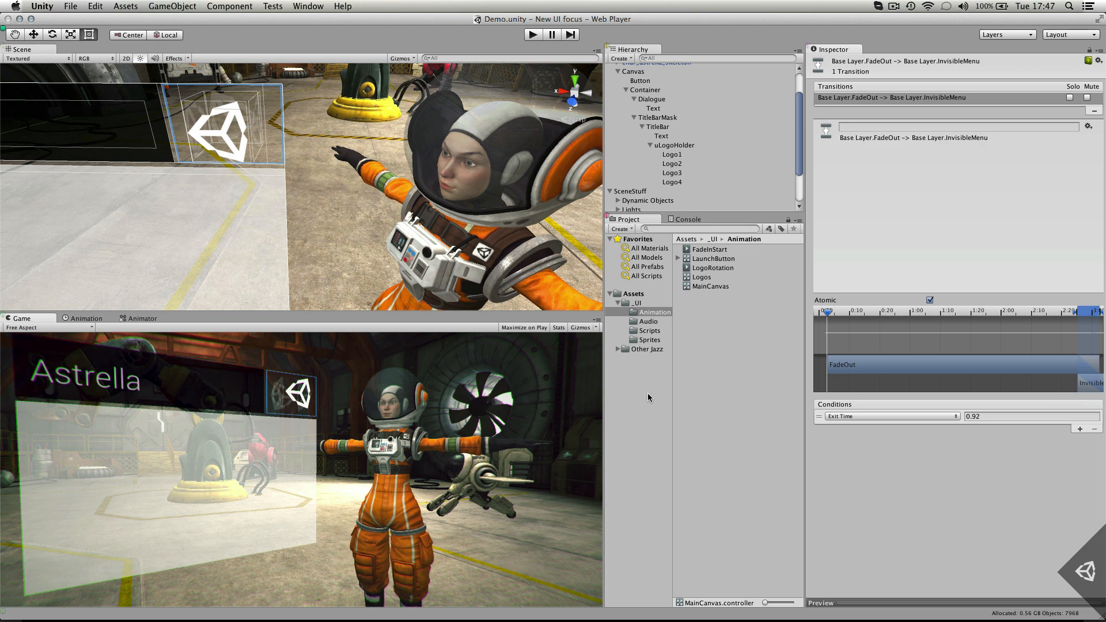
- Switch to the script editor and uncomment the menuAnim.SetTrigger("FadeOut") line in the else block of the Manager script's BeginMenu method
{"action": "key", "text": "super+Tab"}
{"action": "key", "text": "super+Tab"}
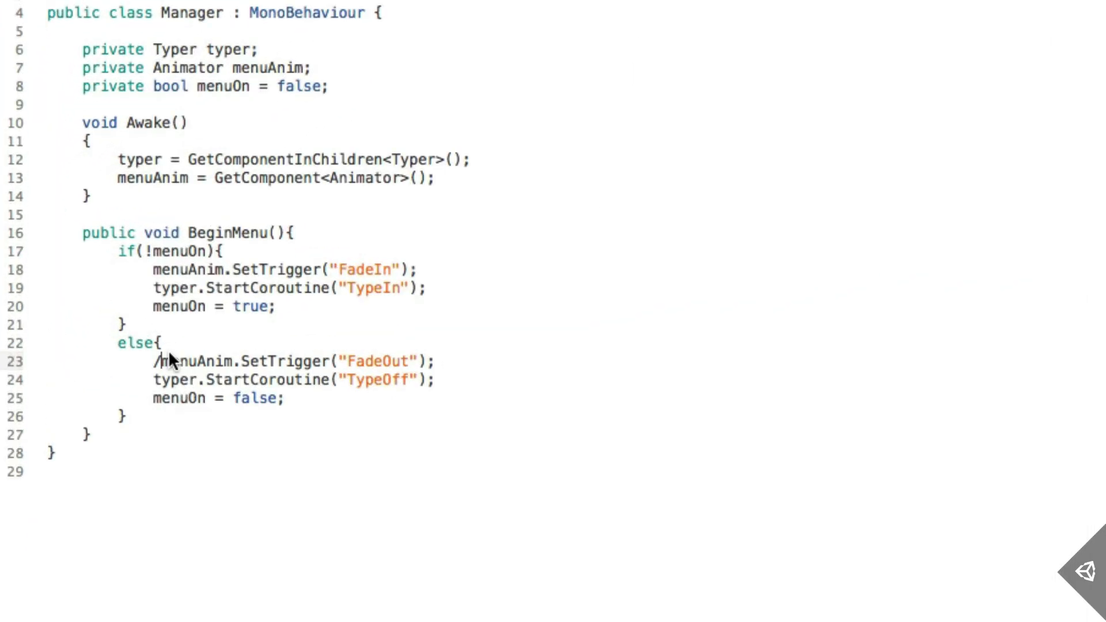
{"action": "left_click", "coordinate": [96, 276]}
{"action": "key", "text": "BackSpace"}
{"action": "key", "text": "BackSpace"}
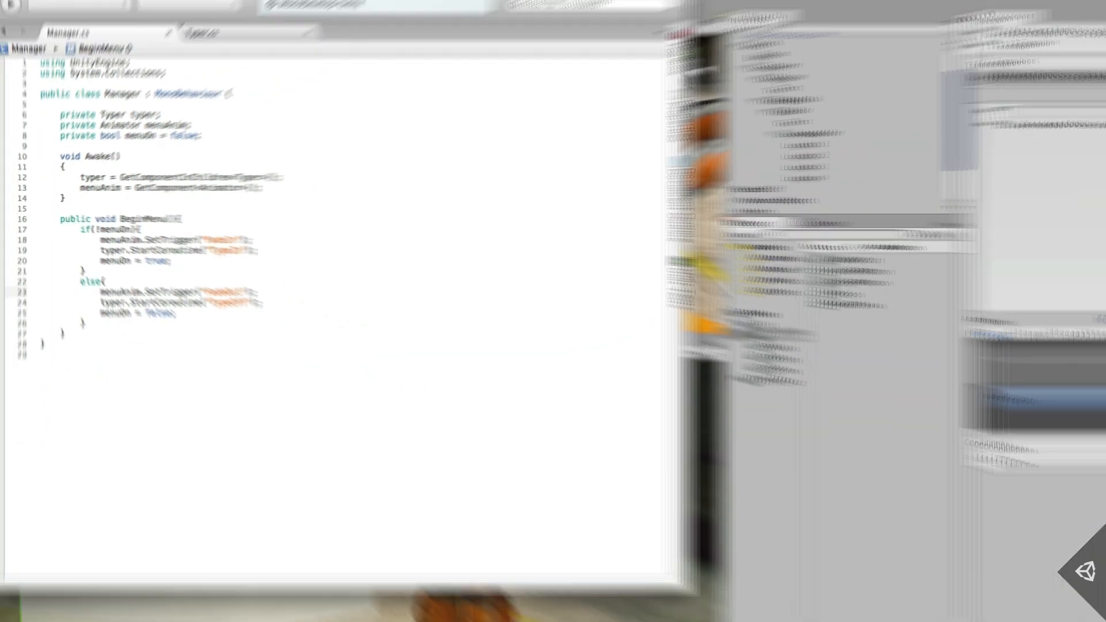
- Switch back to Unity and run the scene in Play mode to test the Canvas menu's fade animations
{"action": "left_click", "coordinate": [647, 36]}
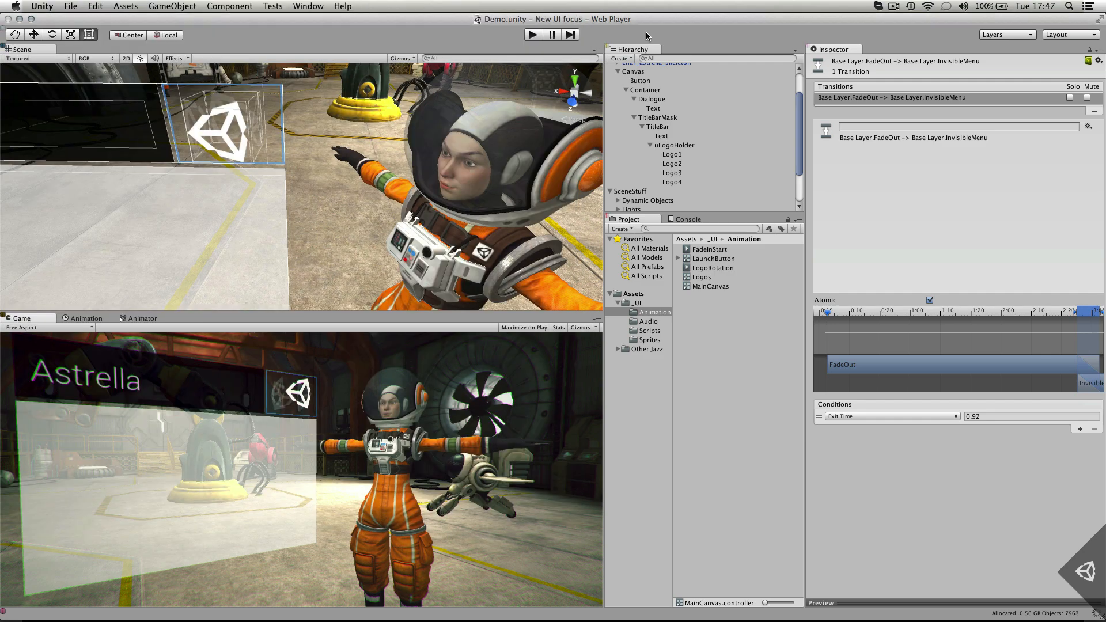
{"action": "key", "text": "super+p"}
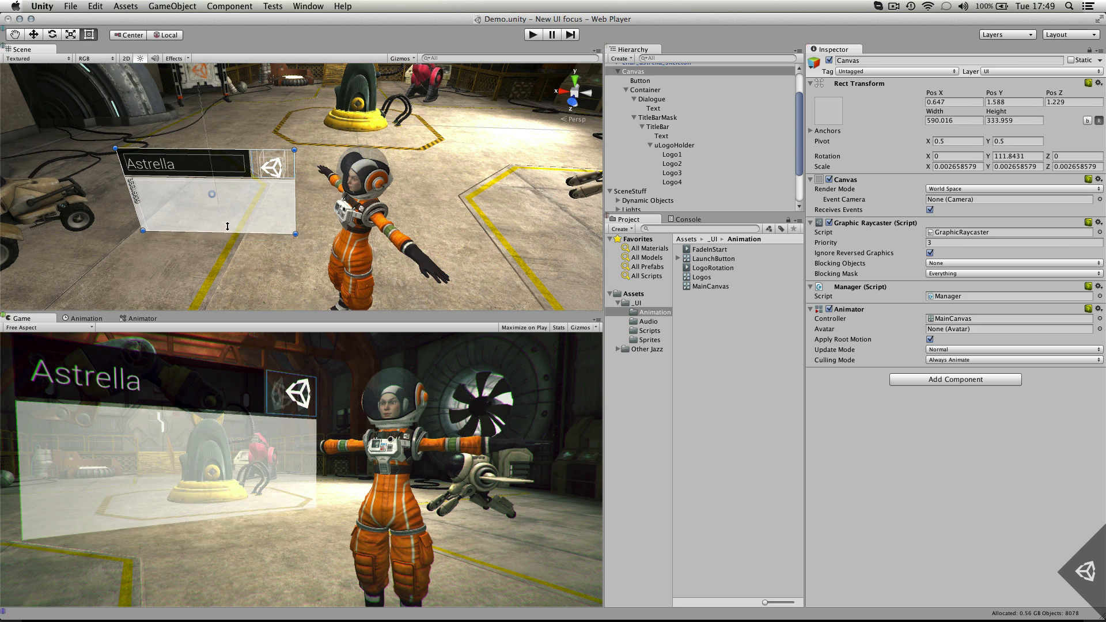
{"action": "left_click", "coordinate": [529, 37]}
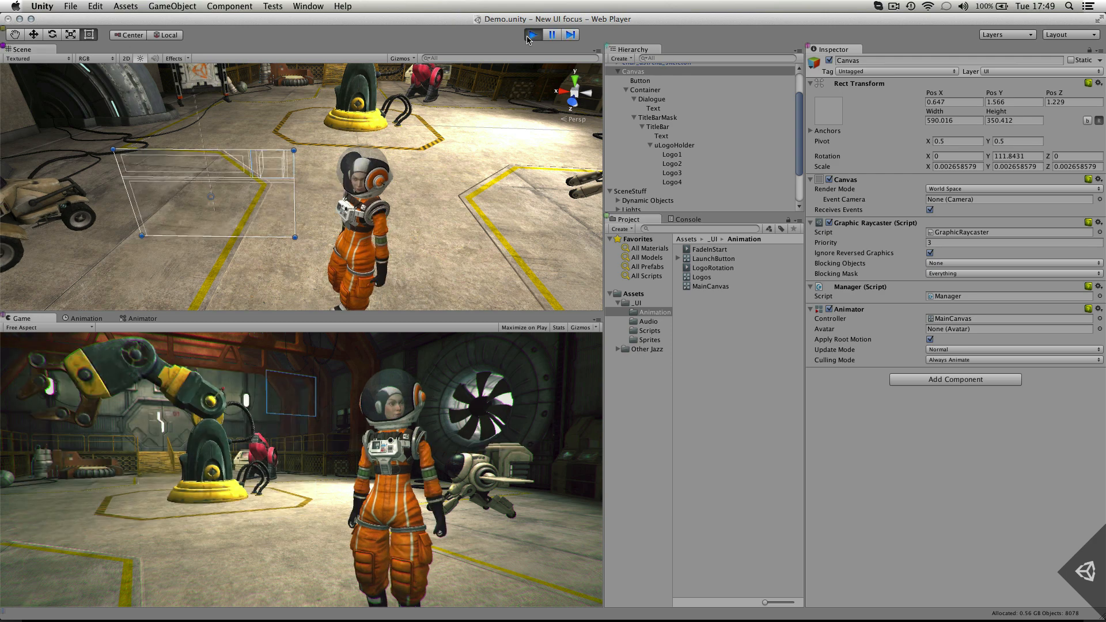